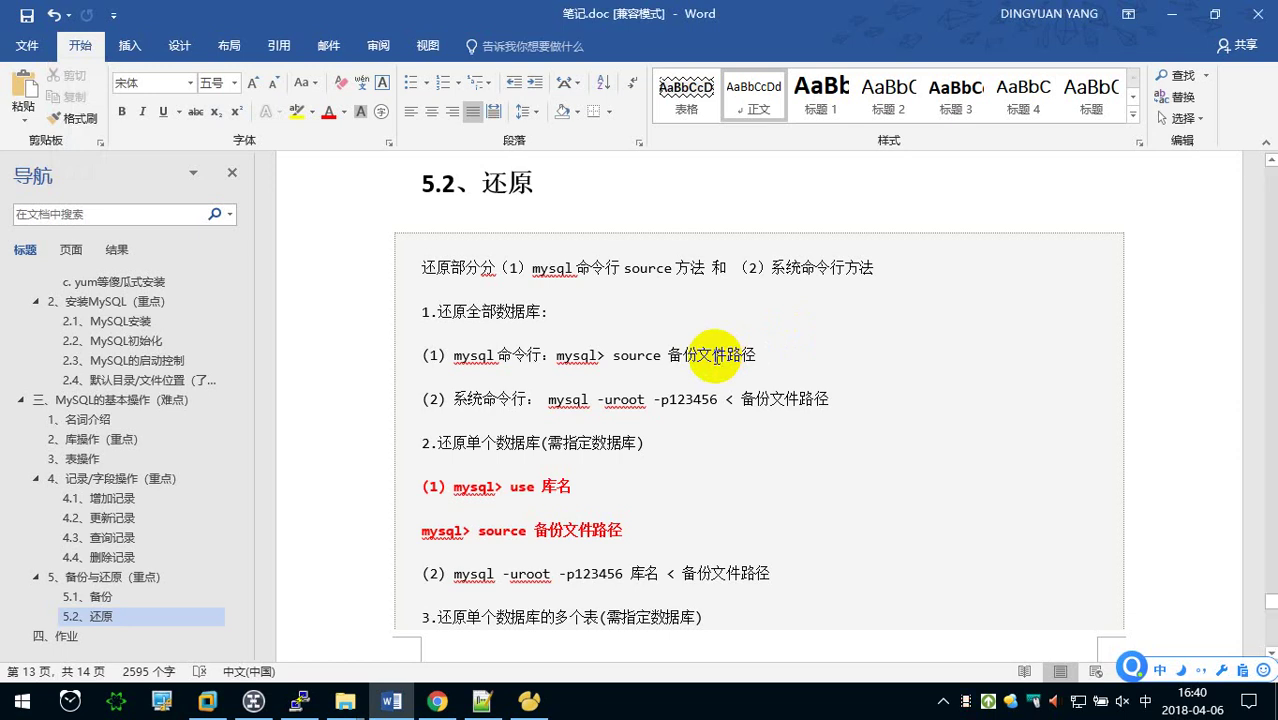
Append （导入） to the 5.2 还原 heading.
{"action": "scroll", "coordinate": [582, 325], "scroll_direction": "up", "scroll_amount": 3}
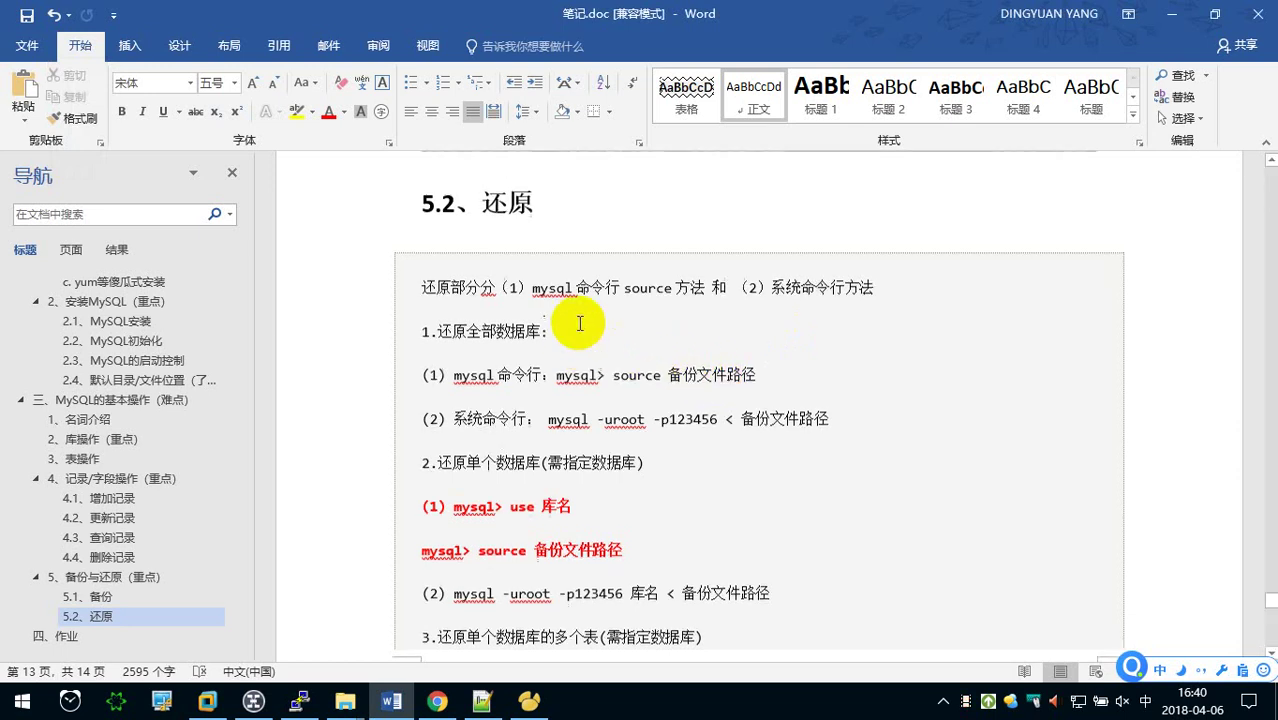
{"action": "scroll", "coordinate": [580, 325], "scroll_direction": "up", "scroll_amount": 3}
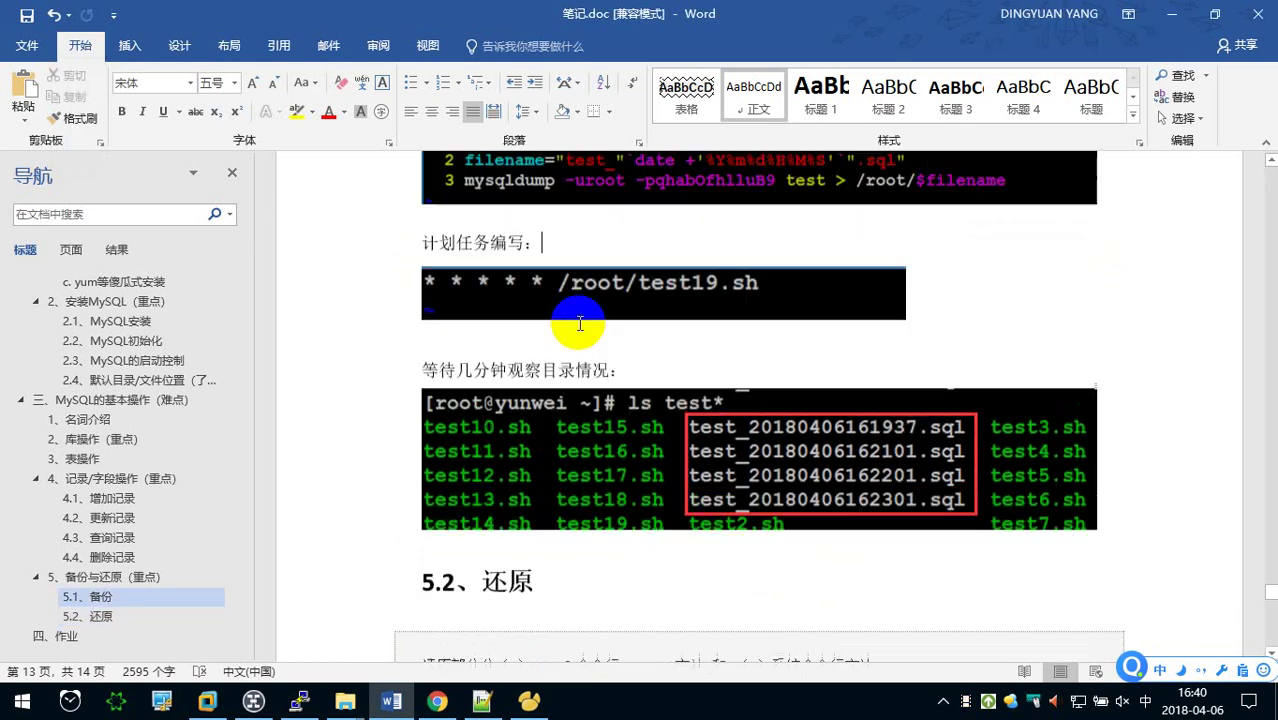
{"action": "scroll", "coordinate": [526, 360], "scroll_direction": "up", "scroll_amount": 1}
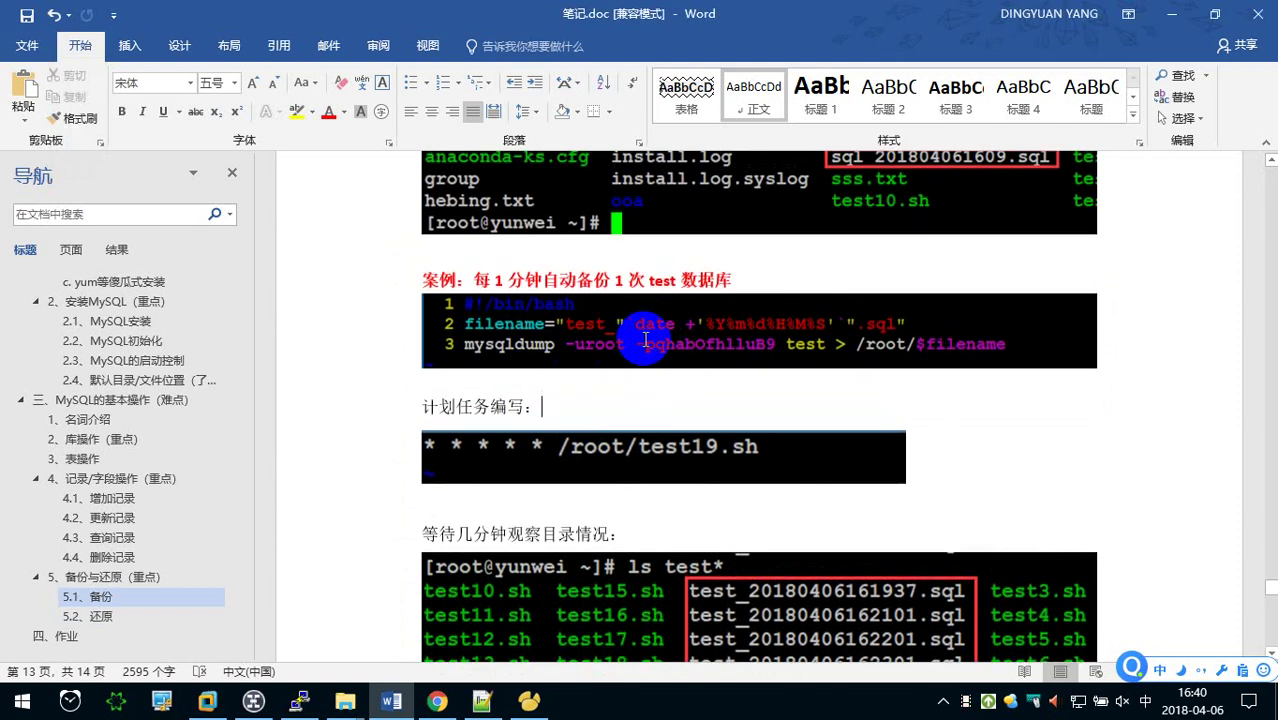
{"action": "scroll", "coordinate": [645, 350], "scroll_direction": "down", "scroll_amount": 1}
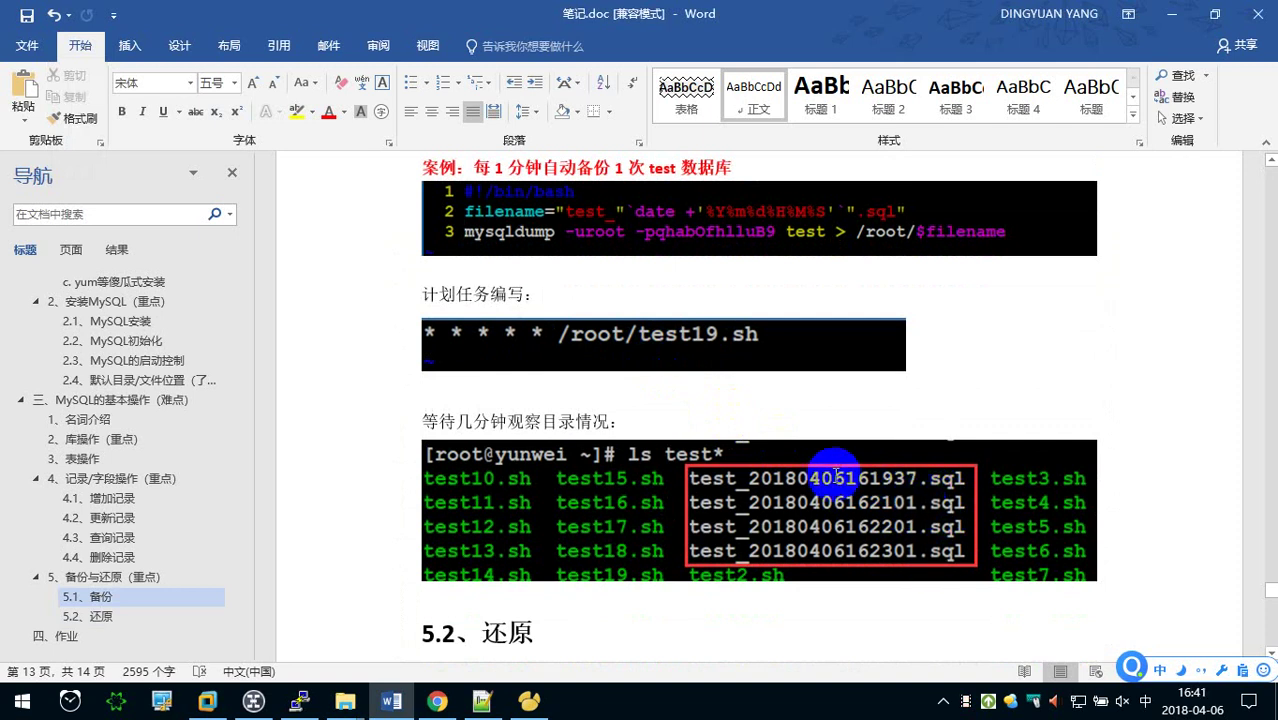
{"action": "scroll", "coordinate": [676, 448], "scroll_direction": "up", "scroll_amount": 2}
{"action": "scroll", "coordinate": [645, 401], "scroll_direction": "up", "scroll_amount": 2}
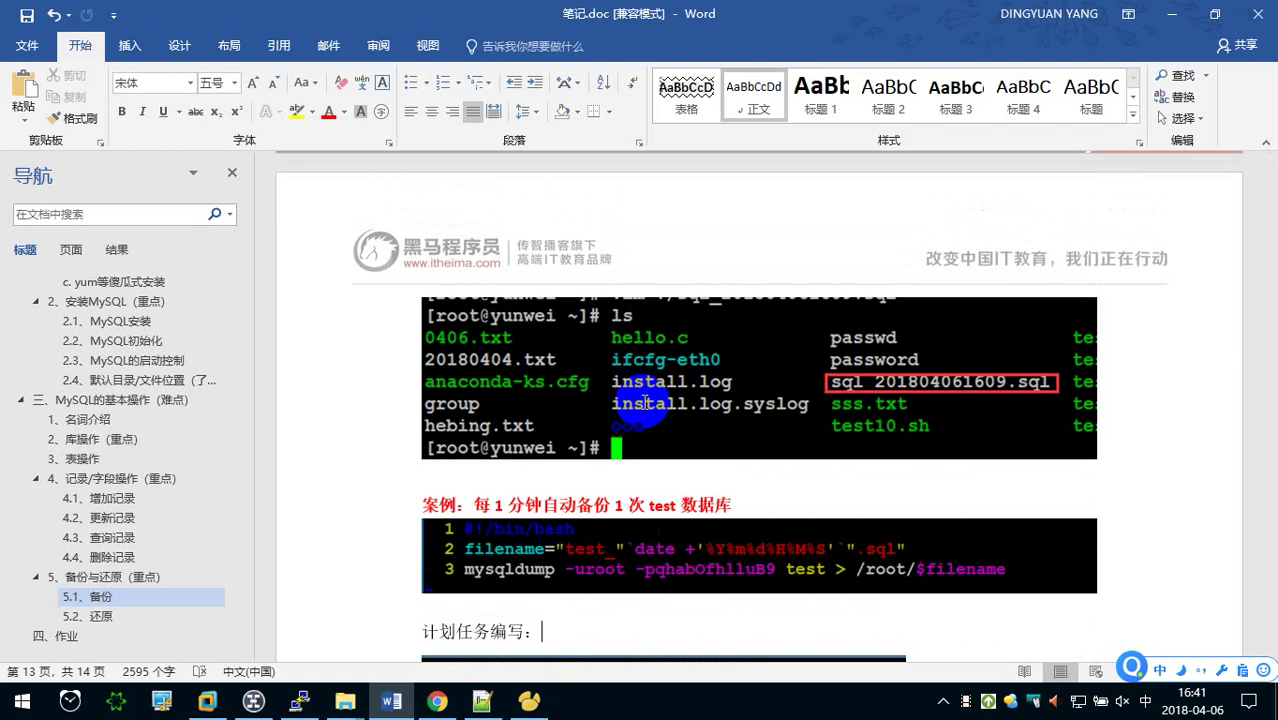
{"action": "scroll", "coordinate": [645, 450], "scroll_direction": "down", "scroll_amount": 2}
{"action": "scroll", "coordinate": [640, 530], "scroll_direction": "down", "scroll_amount": 5}
{"action": "scroll", "coordinate": [600, 420], "scroll_direction": "down", "scroll_amount": 1}
{"action": "left_click", "coordinate": [537, 240]}
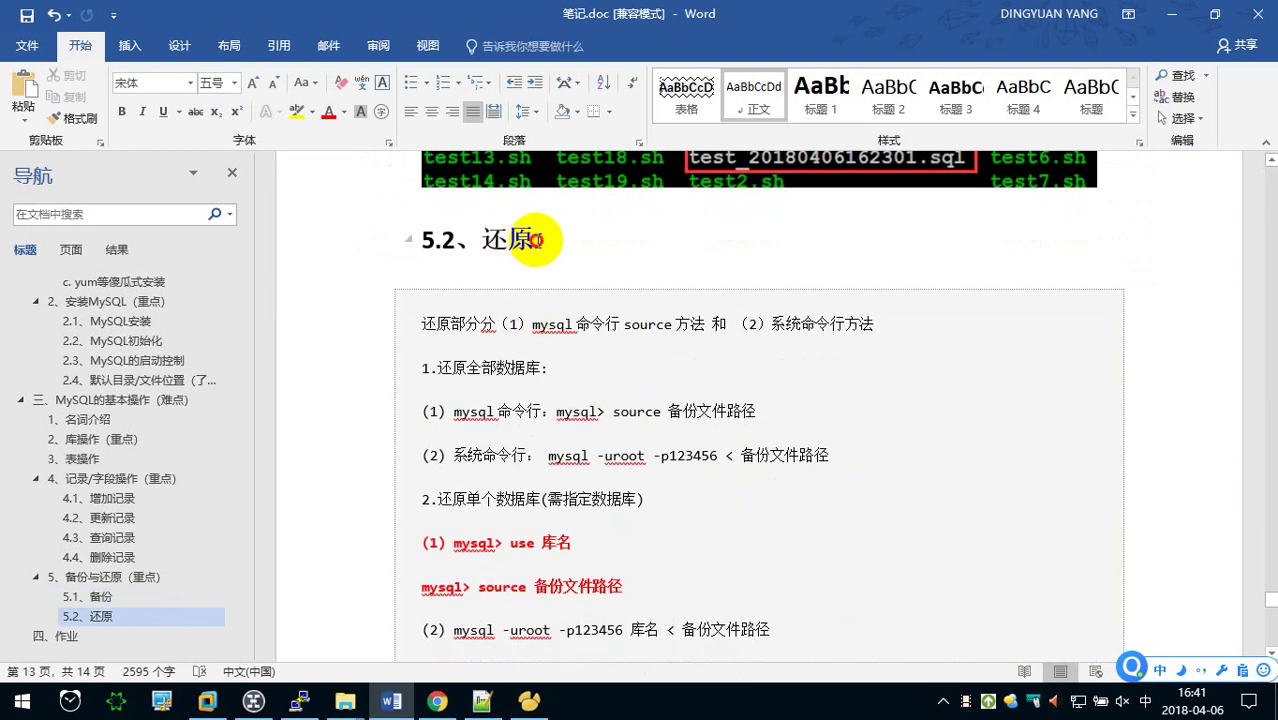
{"action": "type", "text": "（）"}
{"action": "key", "text": "Left"}
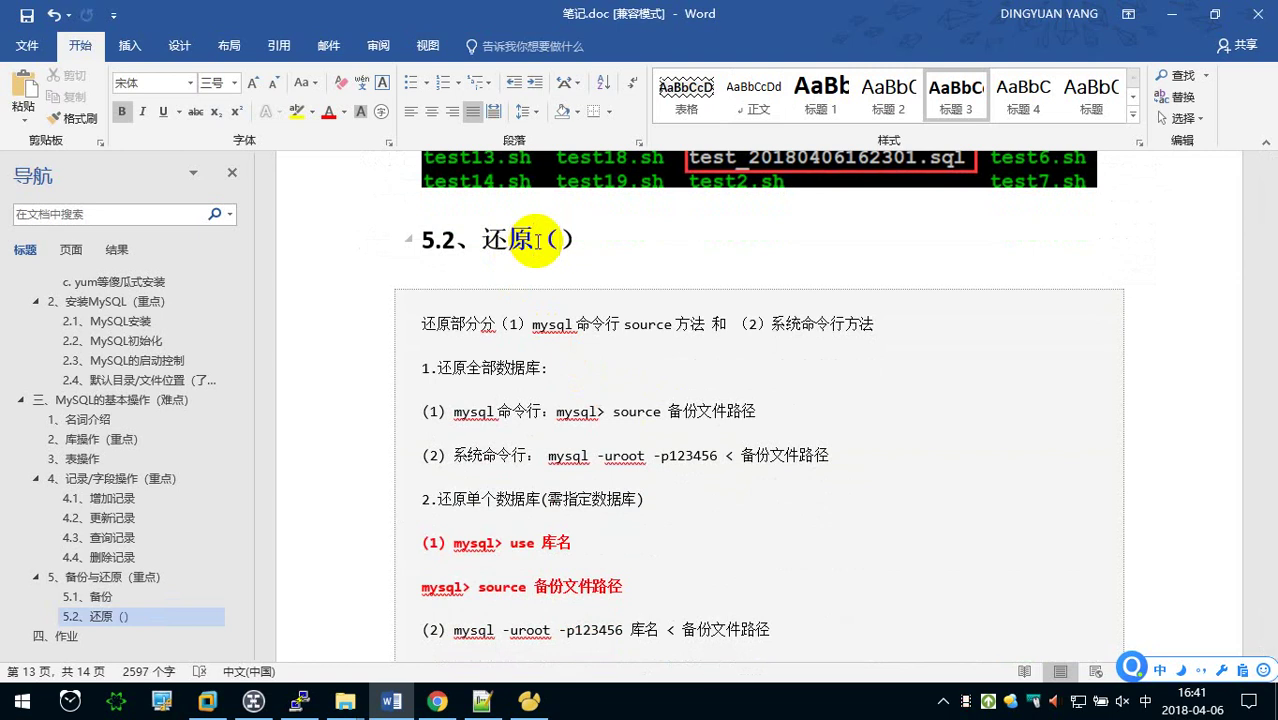
{"action": "type", "text": "dao'ru"}
{"action": "key", "text": "space"}
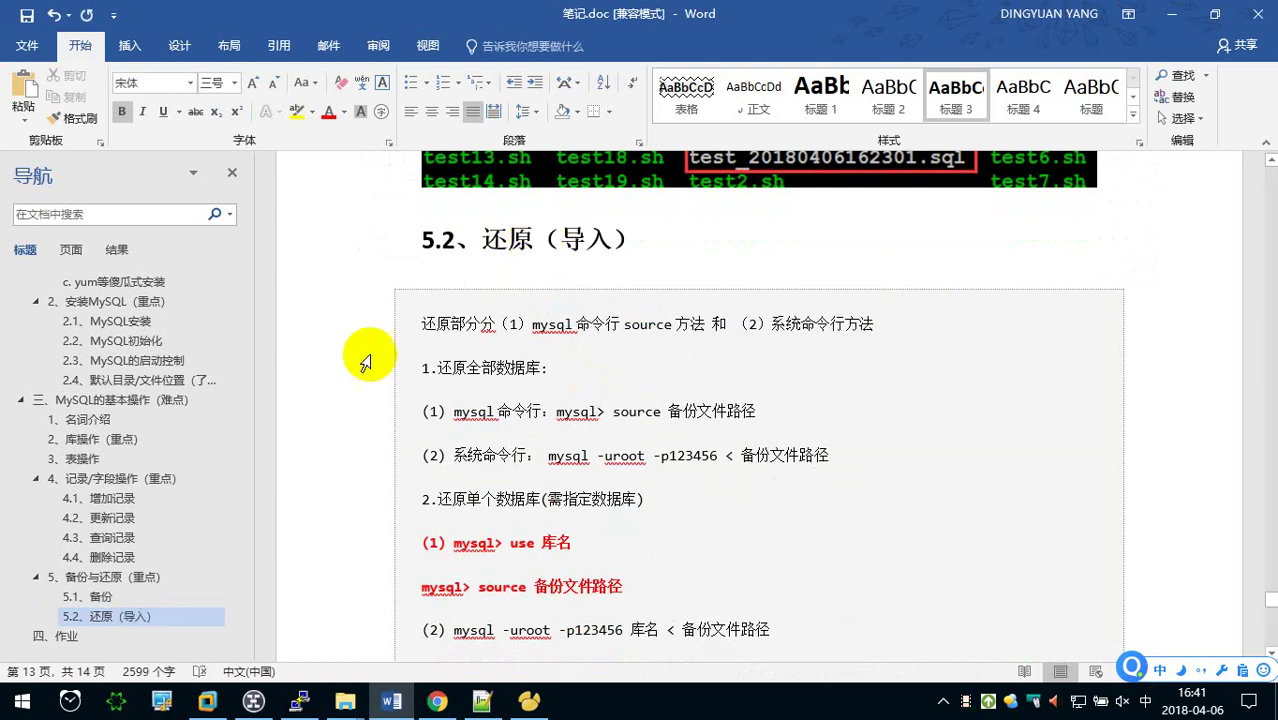
Append （导出） to the 5.1 备份 heading and return to section 5.2.
{"action": "left_click", "coordinate": [100, 596]}
{"action": "left_click", "coordinate": [551, 184]}
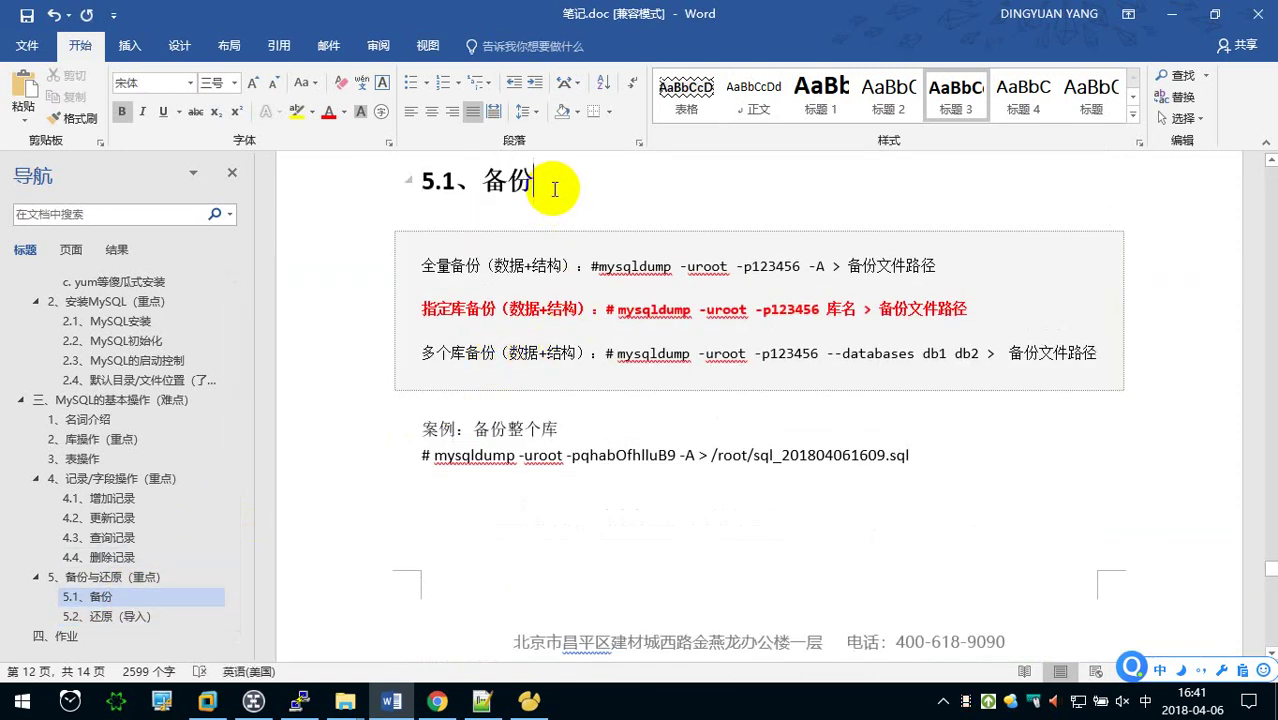
{"action": "type", "text": "（）"}
{"action": "key", "text": "Left"}
{"action": "type", "text": "daochu"}
{"action": "key", "text": "space"}
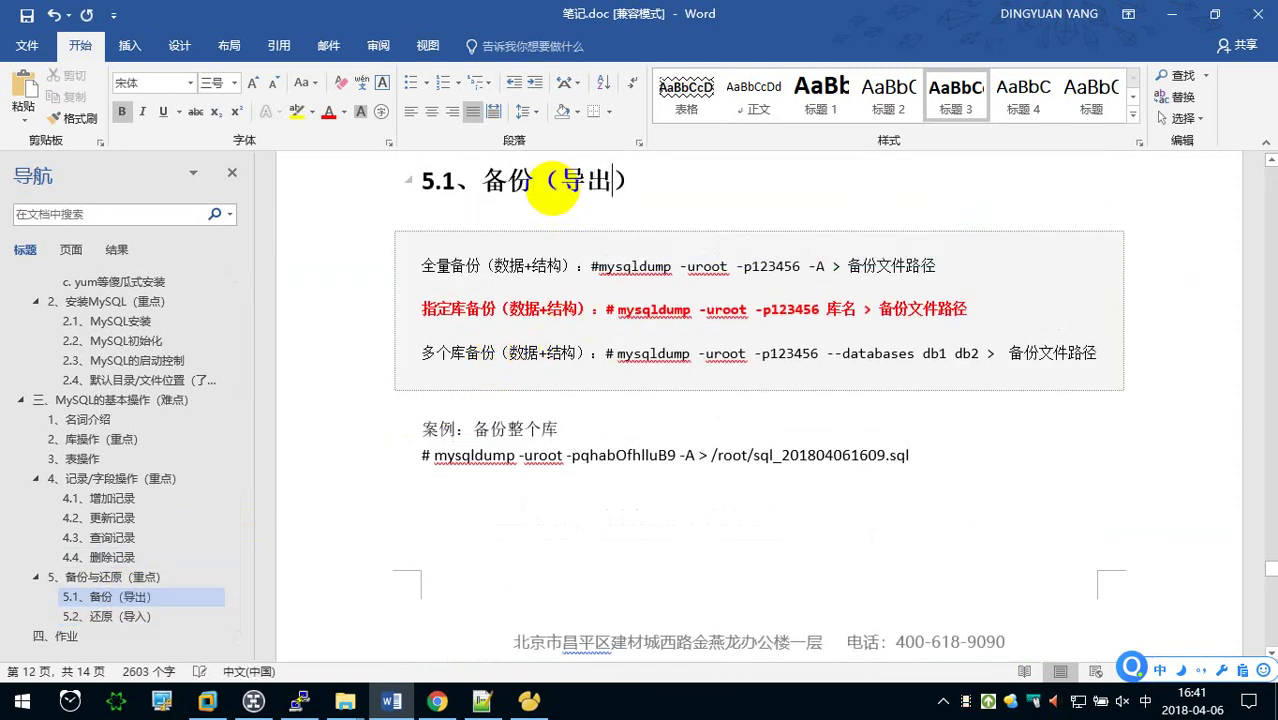
{"action": "left_click", "coordinate": [163, 617]}
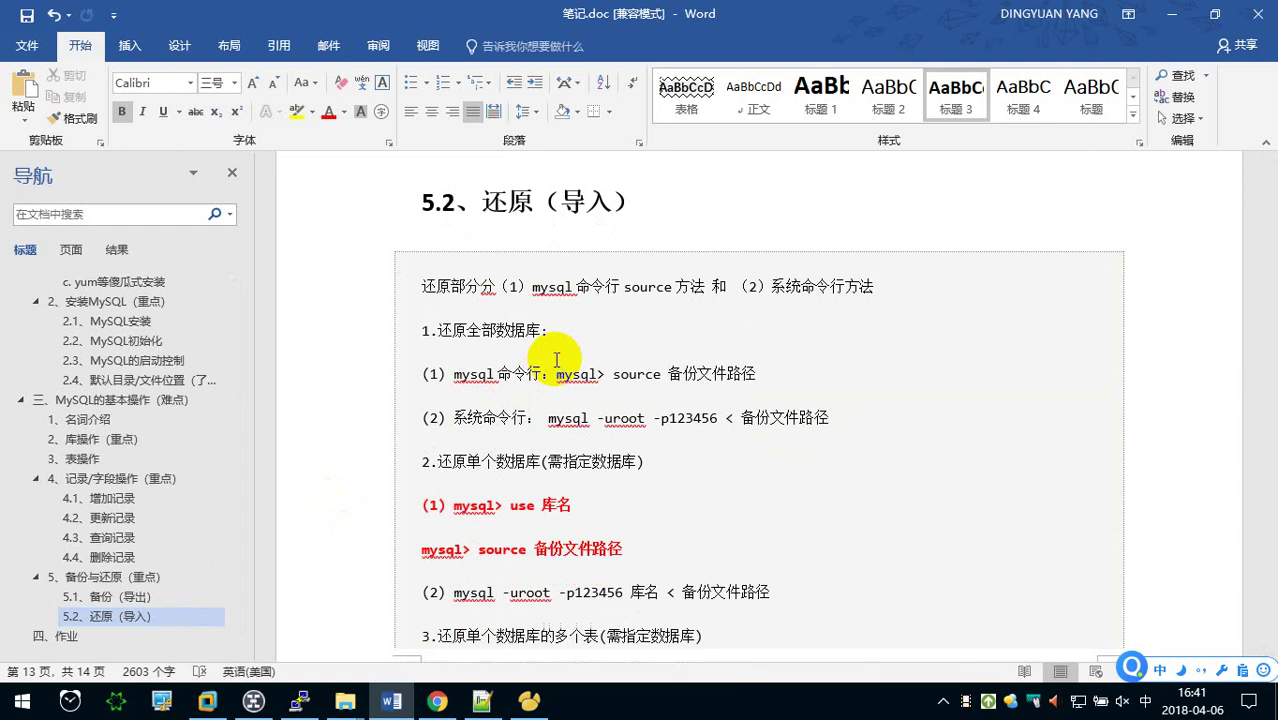
{"action": "scroll", "coordinate": [480, 340], "scroll_direction": "up", "scroll_amount": 1}
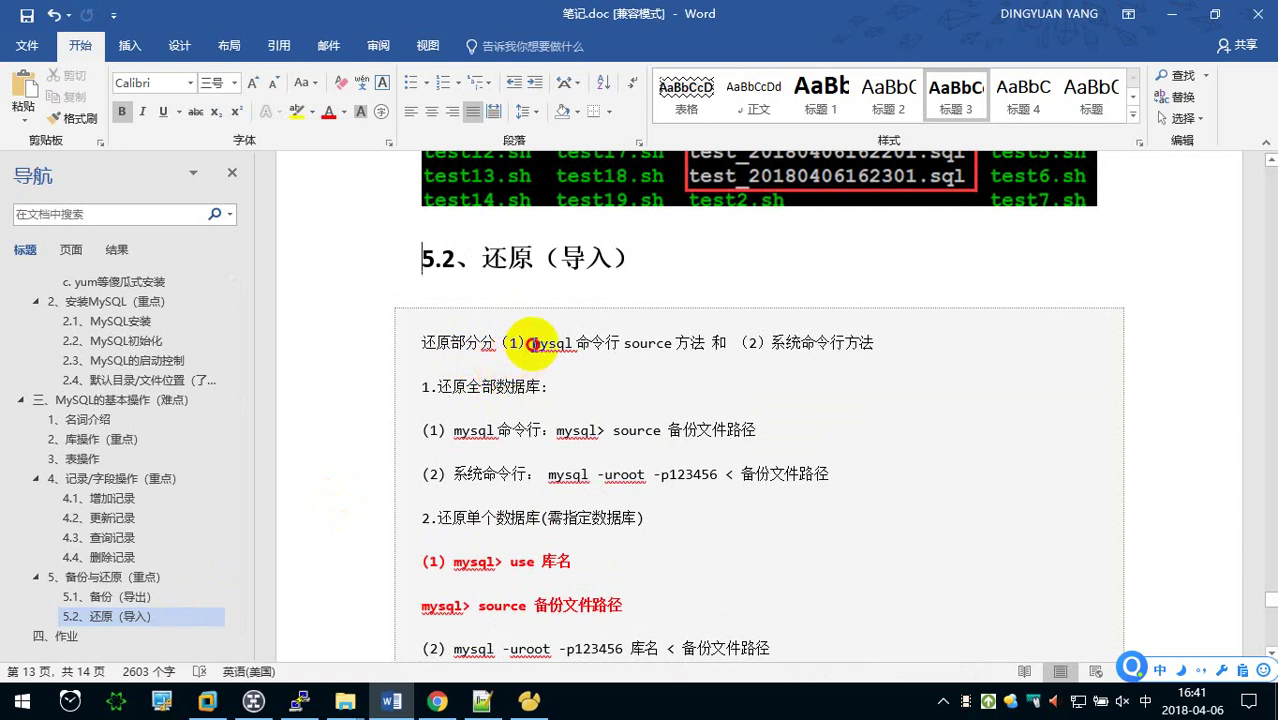
{"action": "left_click_drag", "start_coordinate": [532, 343], "coordinate": [624, 343]}
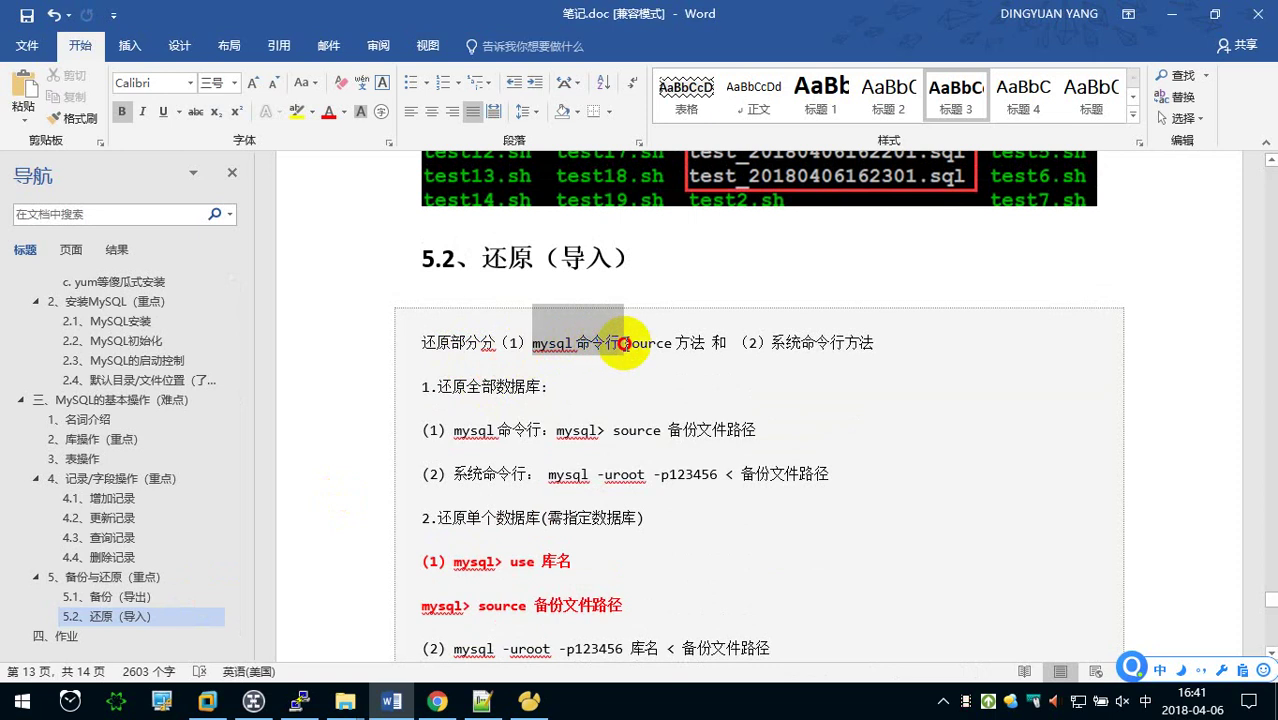
{"action": "left_click_drag", "start_coordinate": [624, 343], "coordinate": [704, 343]}
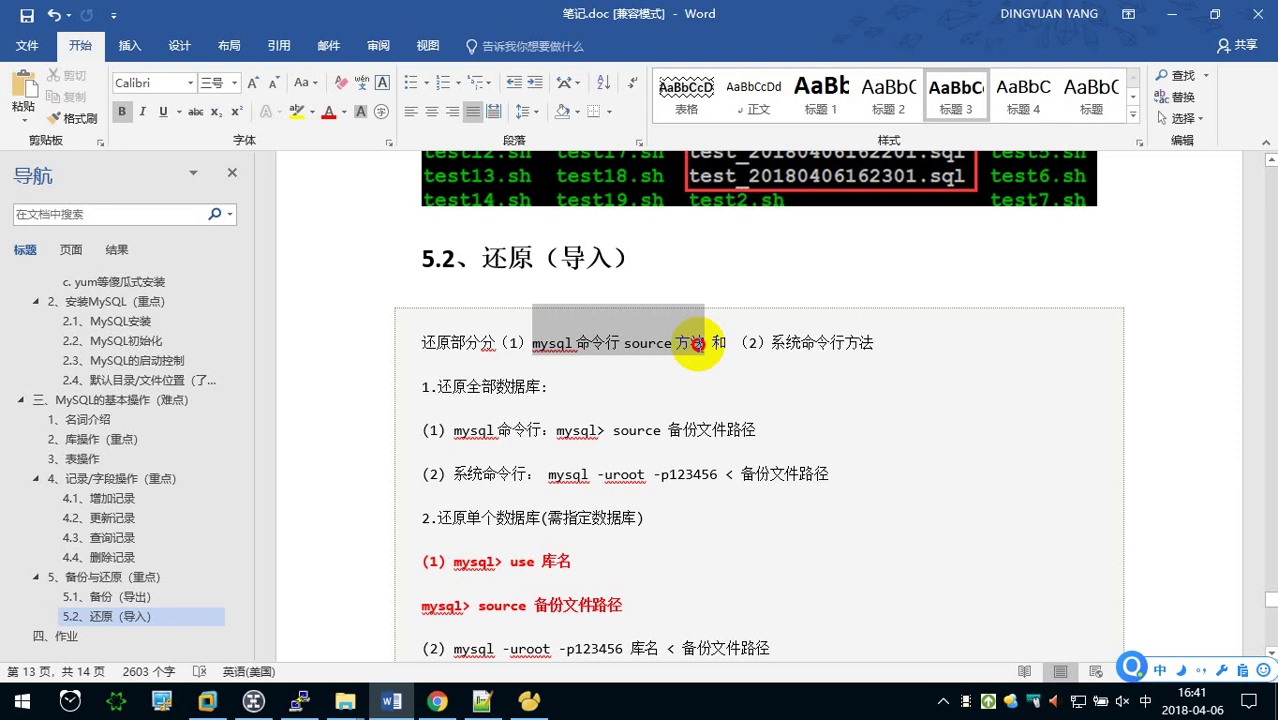
{"action": "left_click", "coordinate": [742, 343]}
{"action": "left_click_drag", "start_coordinate": [771, 343], "coordinate": [866, 342]}
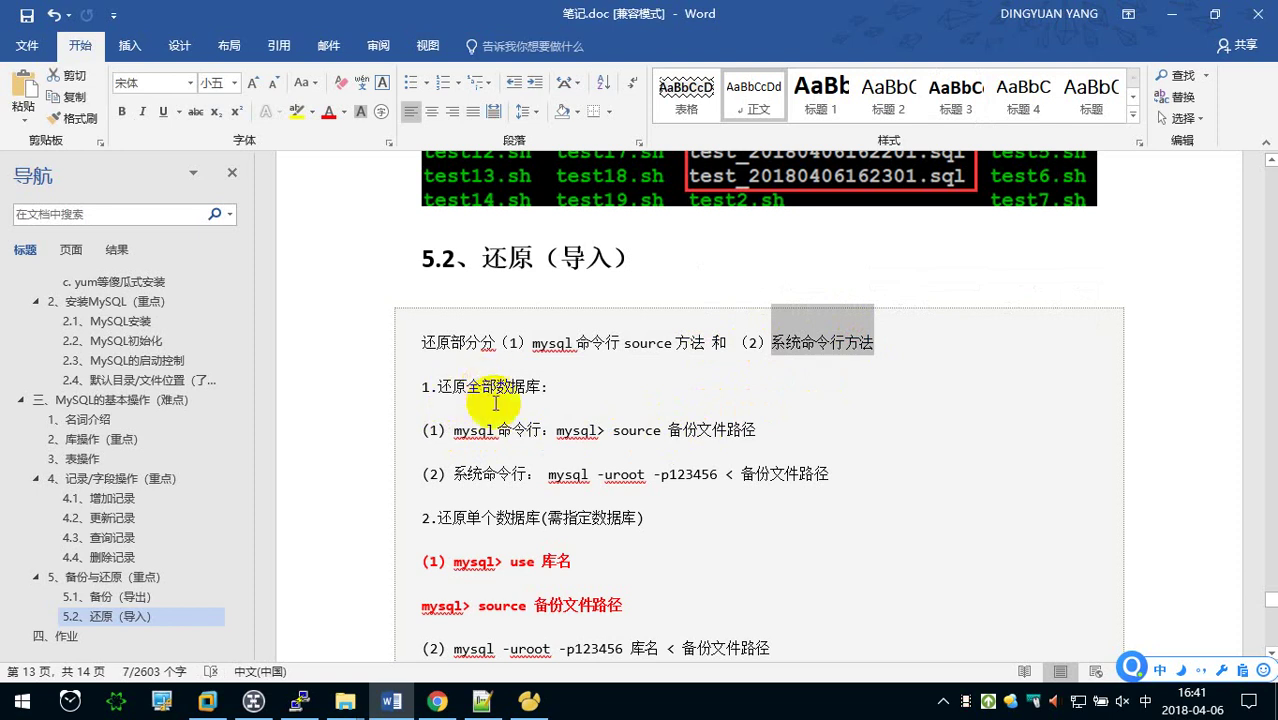
{"action": "left_click_drag", "start_coordinate": [464, 430], "coordinate": [538, 430]}
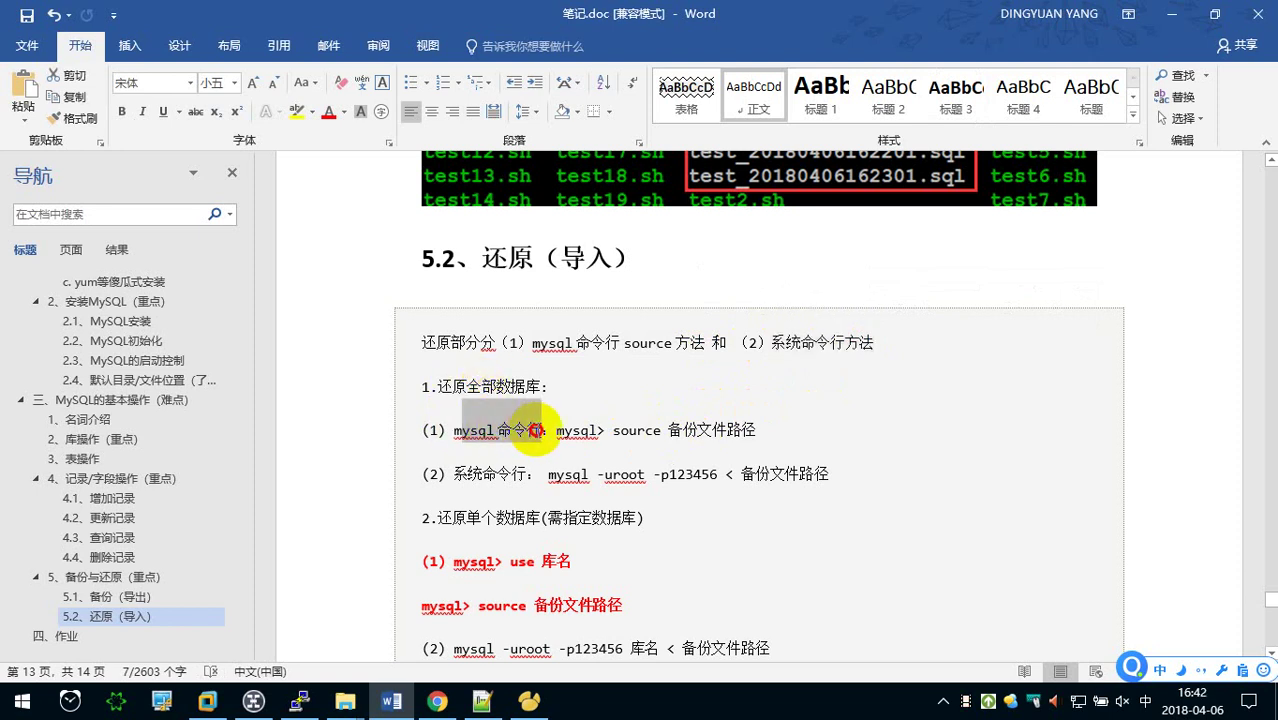
{"action": "left_click", "coordinate": [560, 430]}
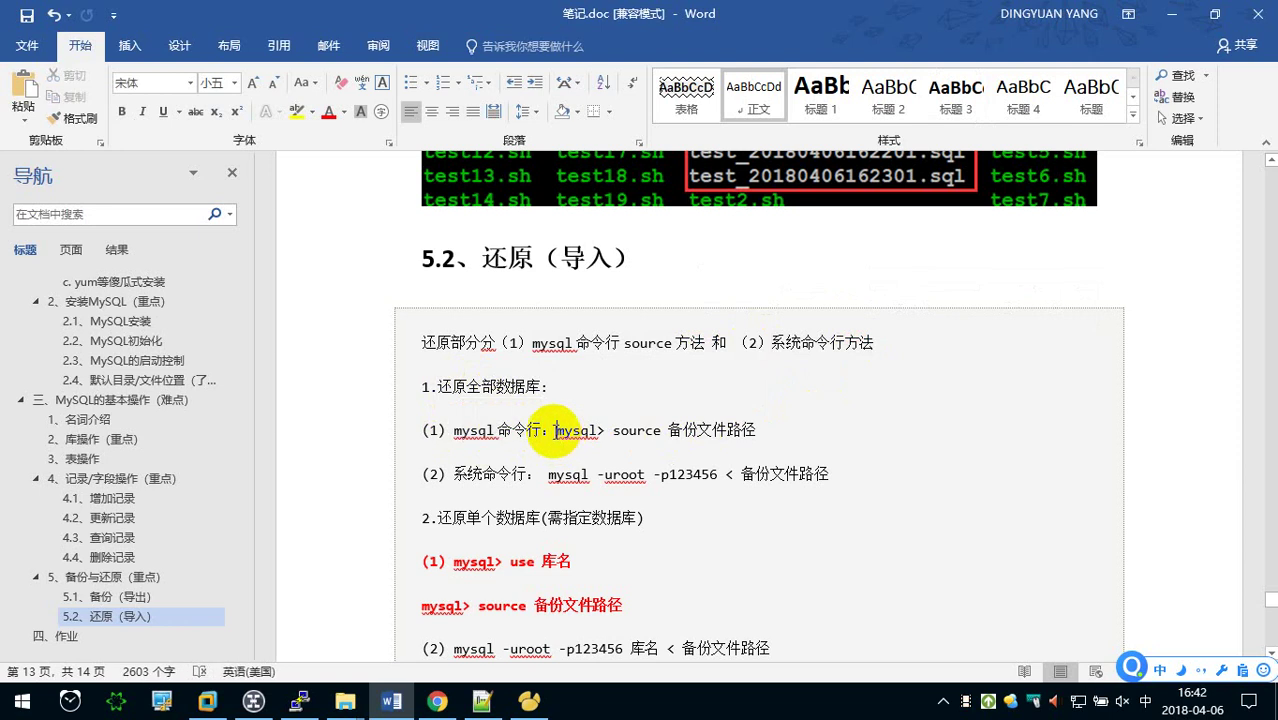
{"action": "left_click_drag", "start_coordinate": [600, 431], "coordinate": [604, 431]}
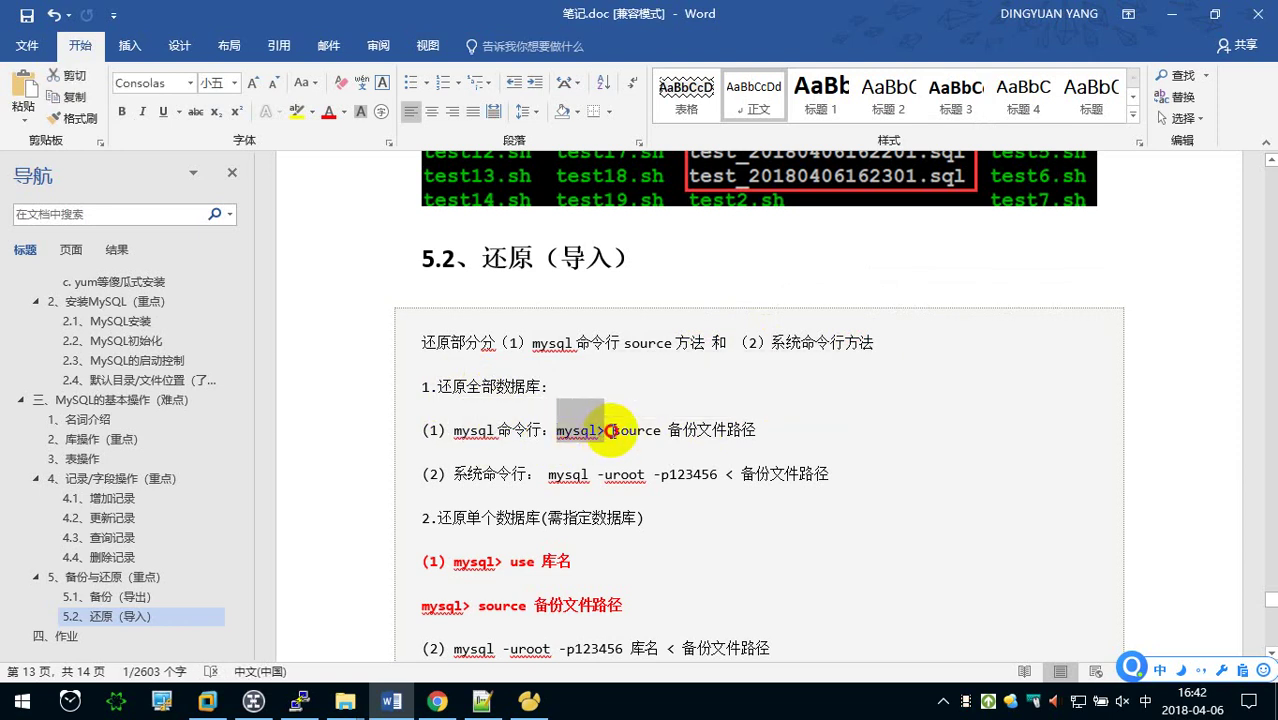
{"action": "left_click_drag", "start_coordinate": [613, 430], "coordinate": [765, 431]}
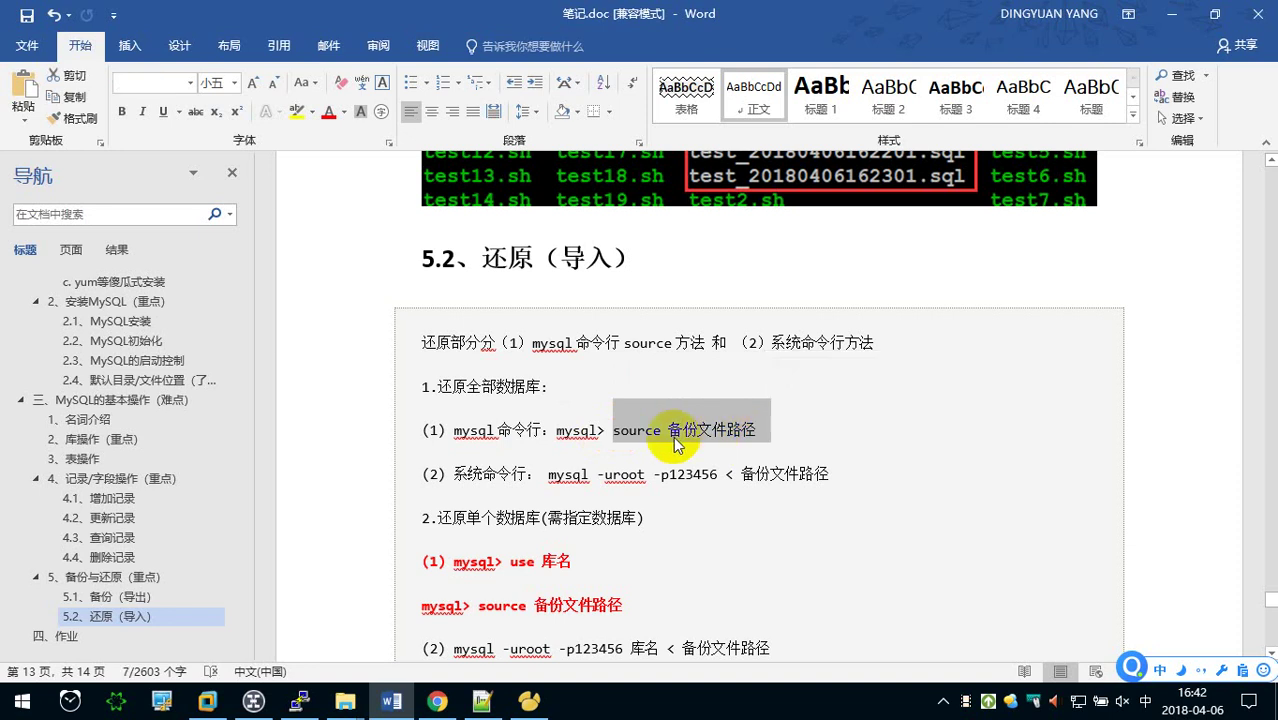
{"action": "left_click", "coordinate": [605, 430]}
{"action": "left_click", "coordinate": [298, 703]}
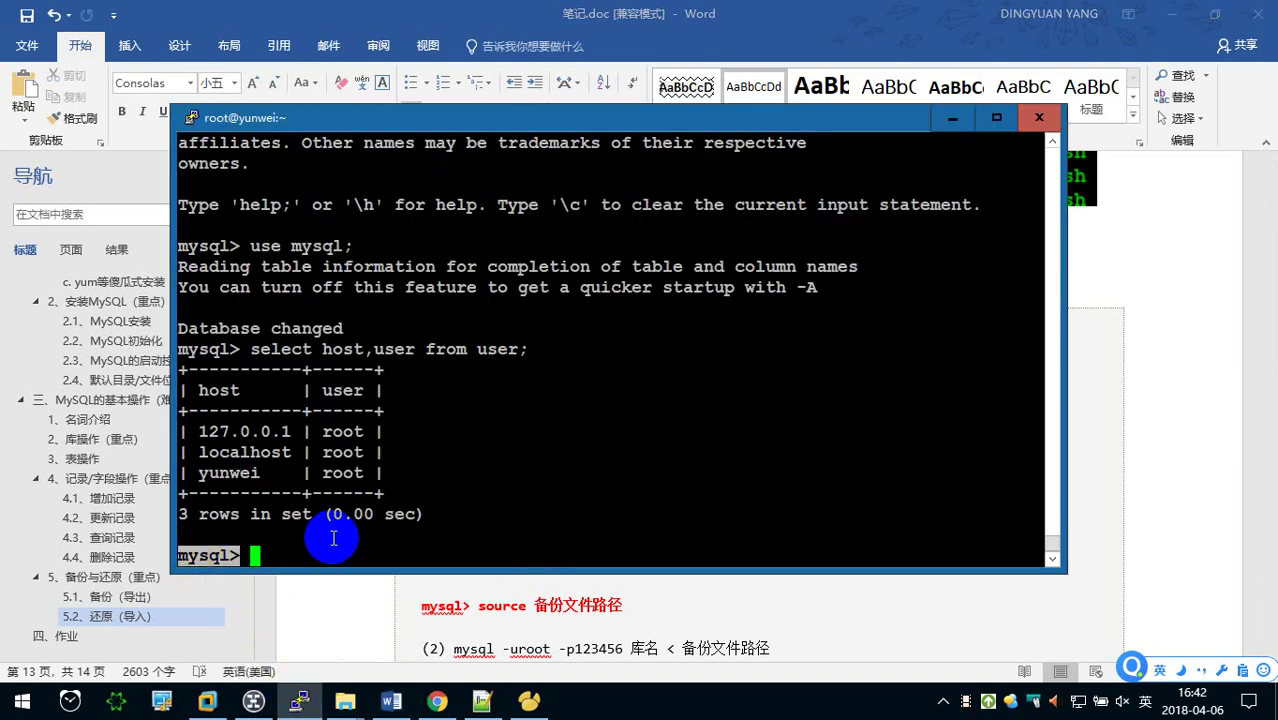
{"action": "left_click", "coordinate": [1110, 455]}
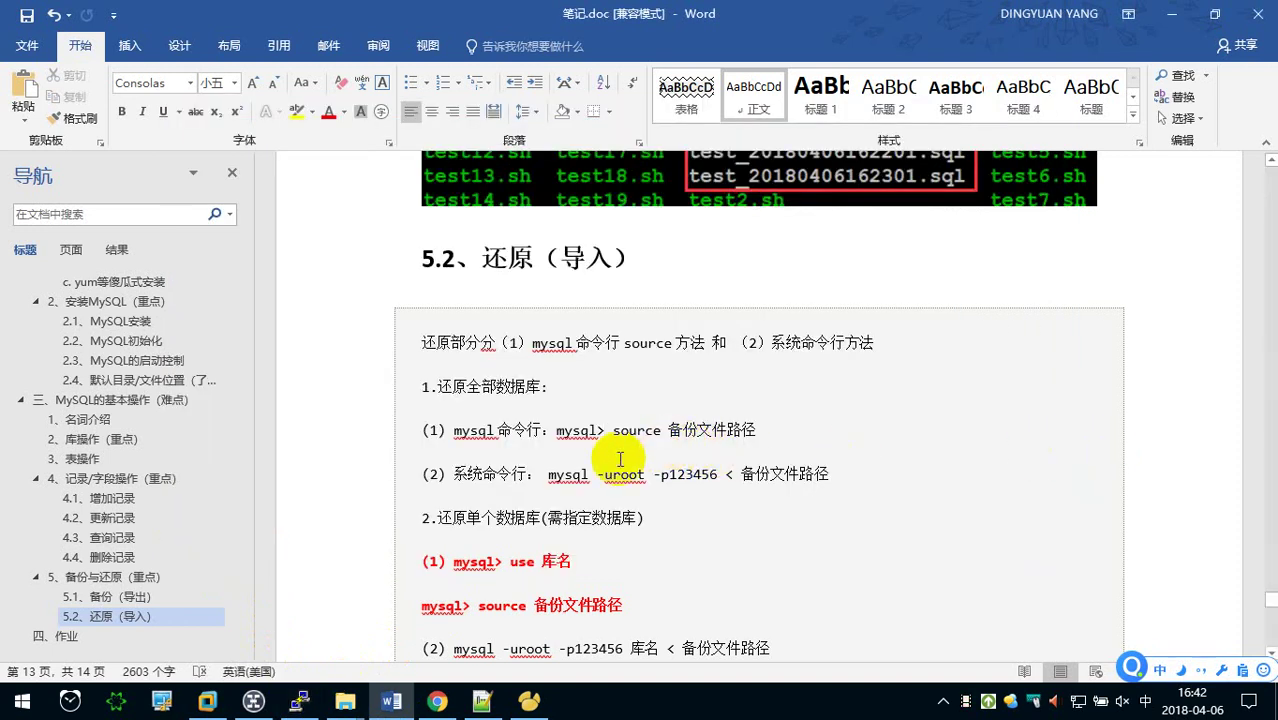
{"action": "left_click", "coordinate": [546, 474]}
{"action": "type", "text": "#"}
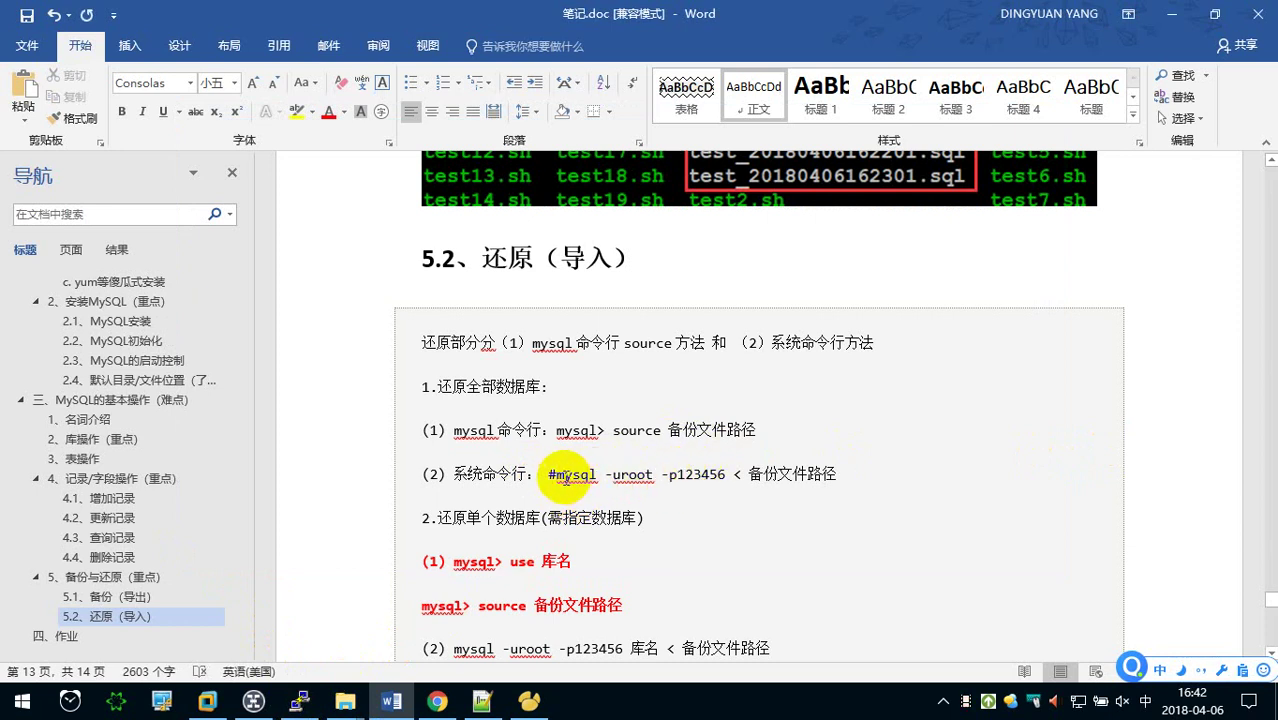
{"action": "left_click_drag", "start_coordinate": [558, 474], "coordinate": [840, 474]}
{"action": "left_click", "coordinate": [733, 468]}
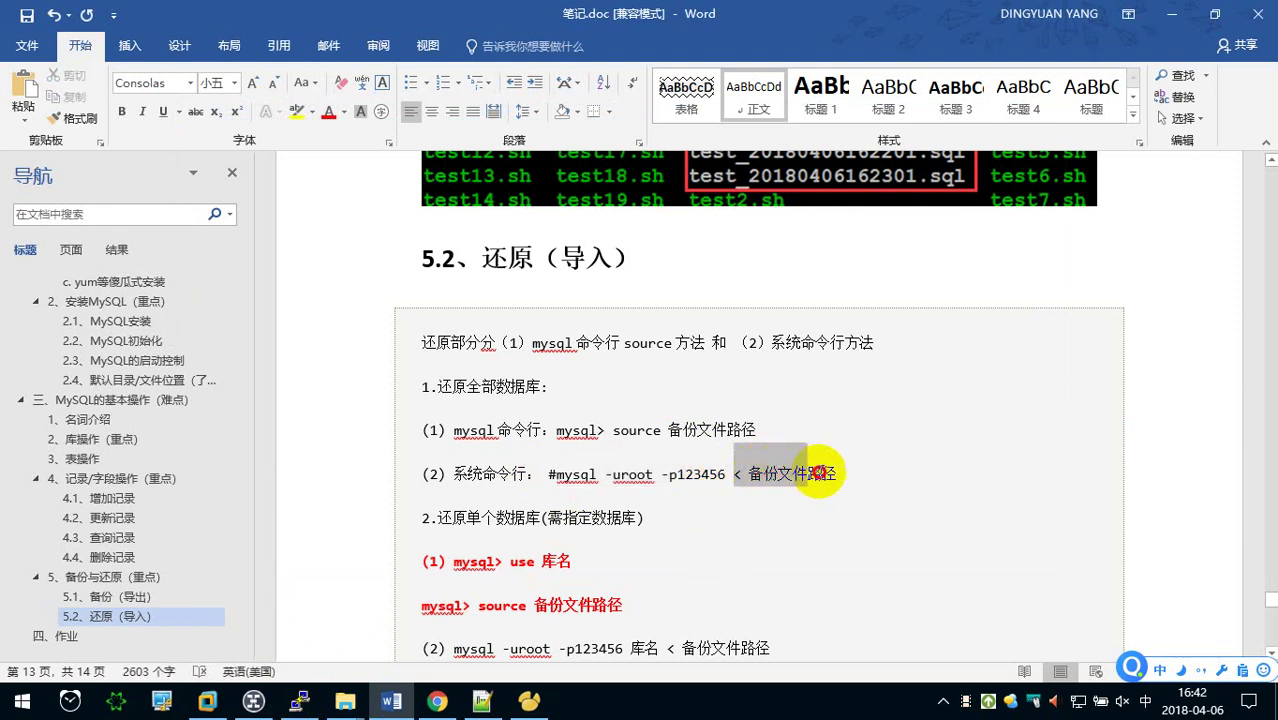
{"action": "left_click_drag", "start_coordinate": [748, 473], "coordinate": [853, 472]}
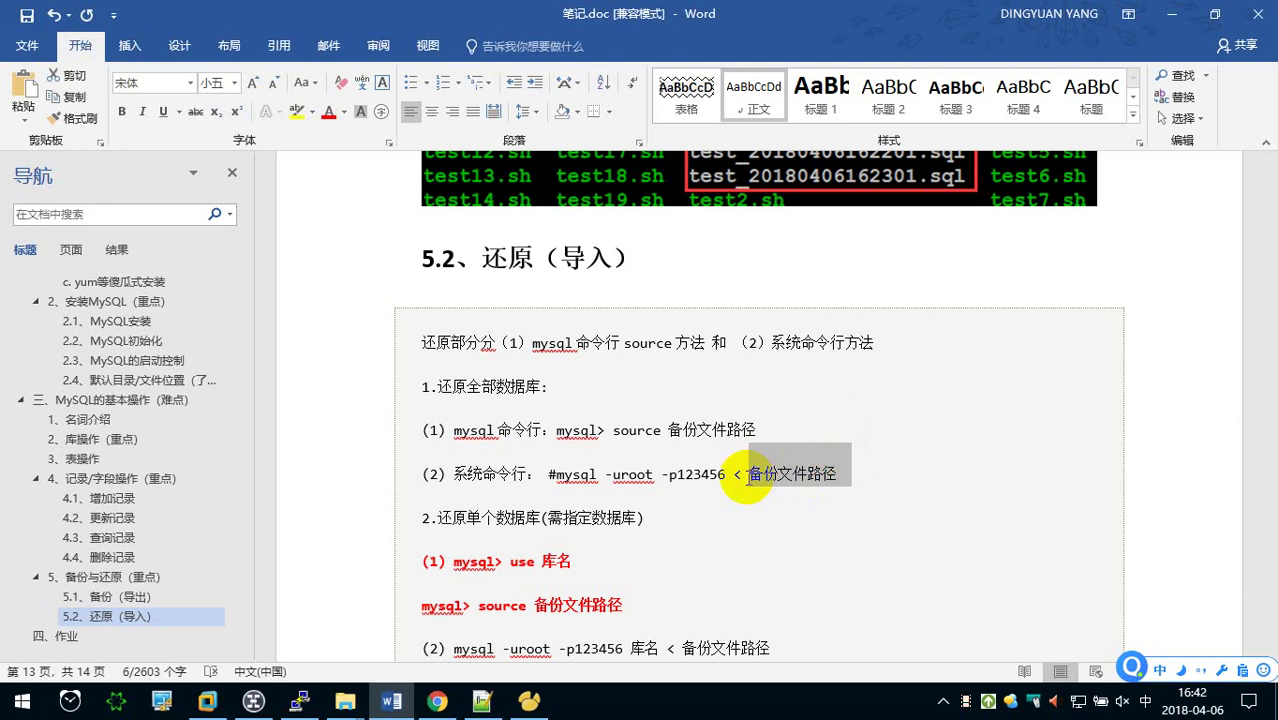
{"action": "left_click", "coordinate": [820, 468]}
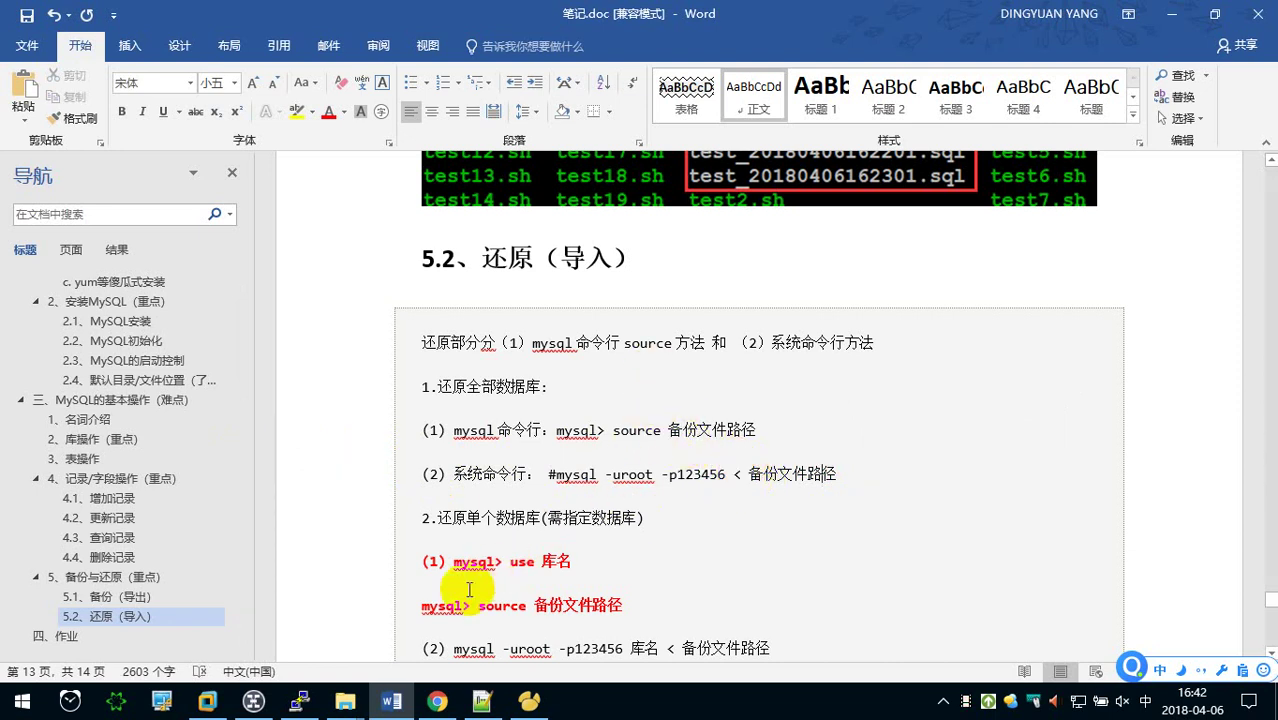
{"action": "left_click", "coordinate": [452, 648]}
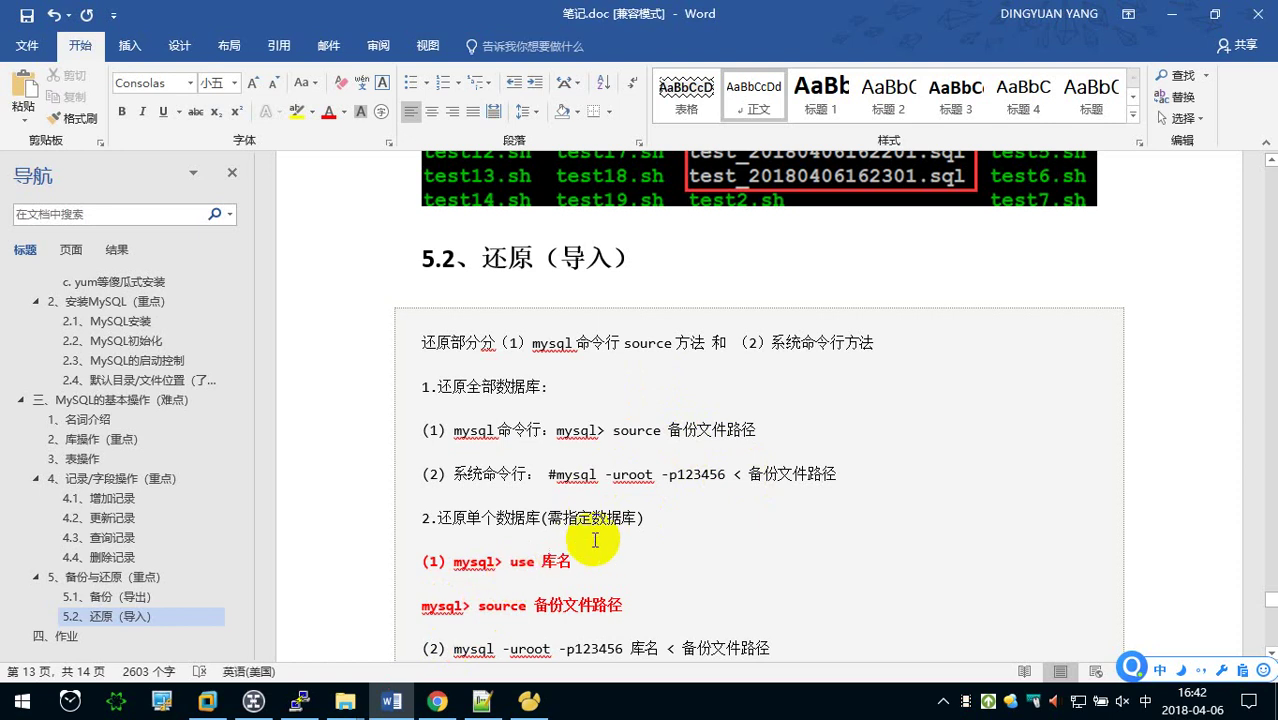
{"action": "type", "text": "#"}
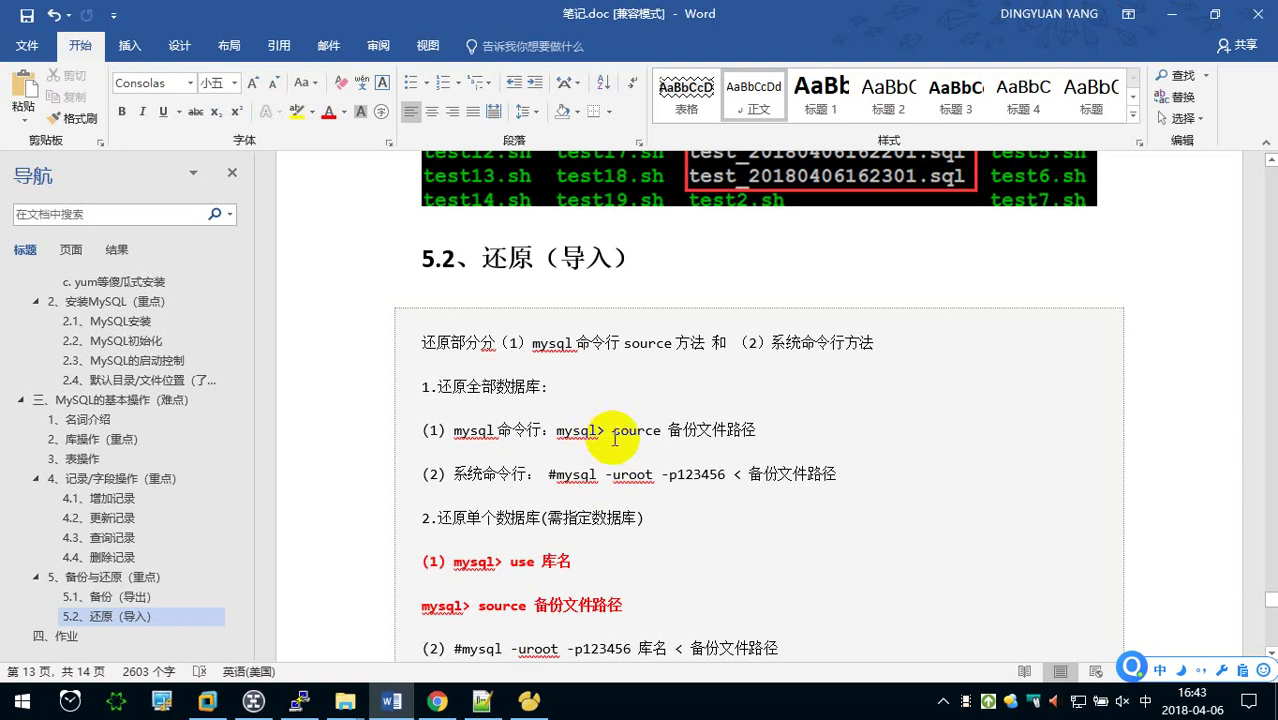
{"action": "left_click_drag", "start_coordinate": [536, 258], "coordinate": [487, 250]}
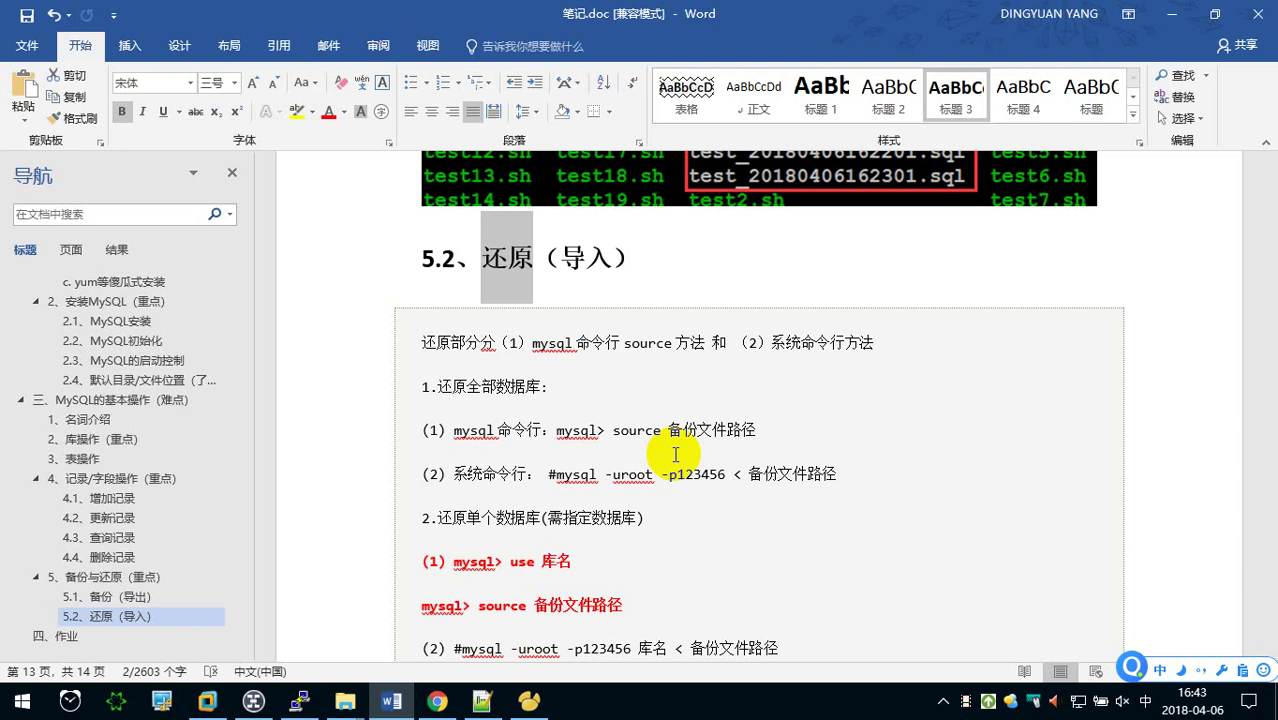
{"action": "left_click_drag", "start_coordinate": [548, 474], "coordinate": [841, 462]}
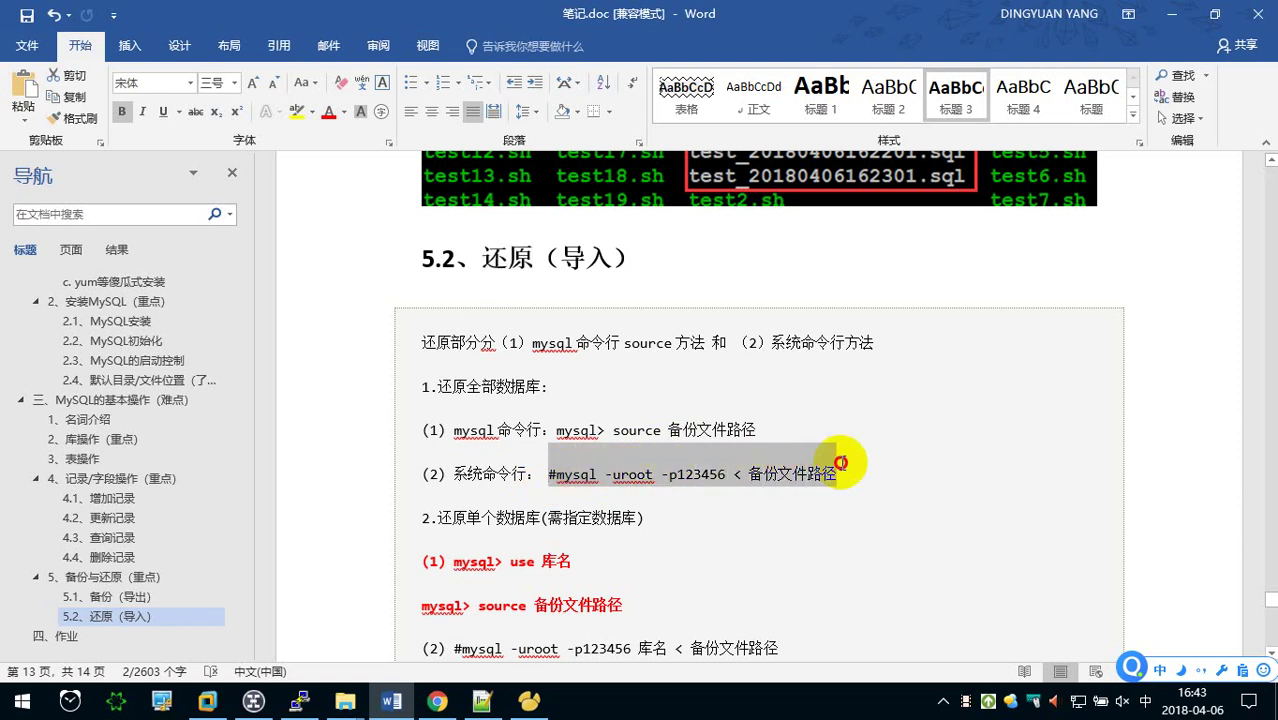
{"action": "left_click", "coordinate": [642, 422]}
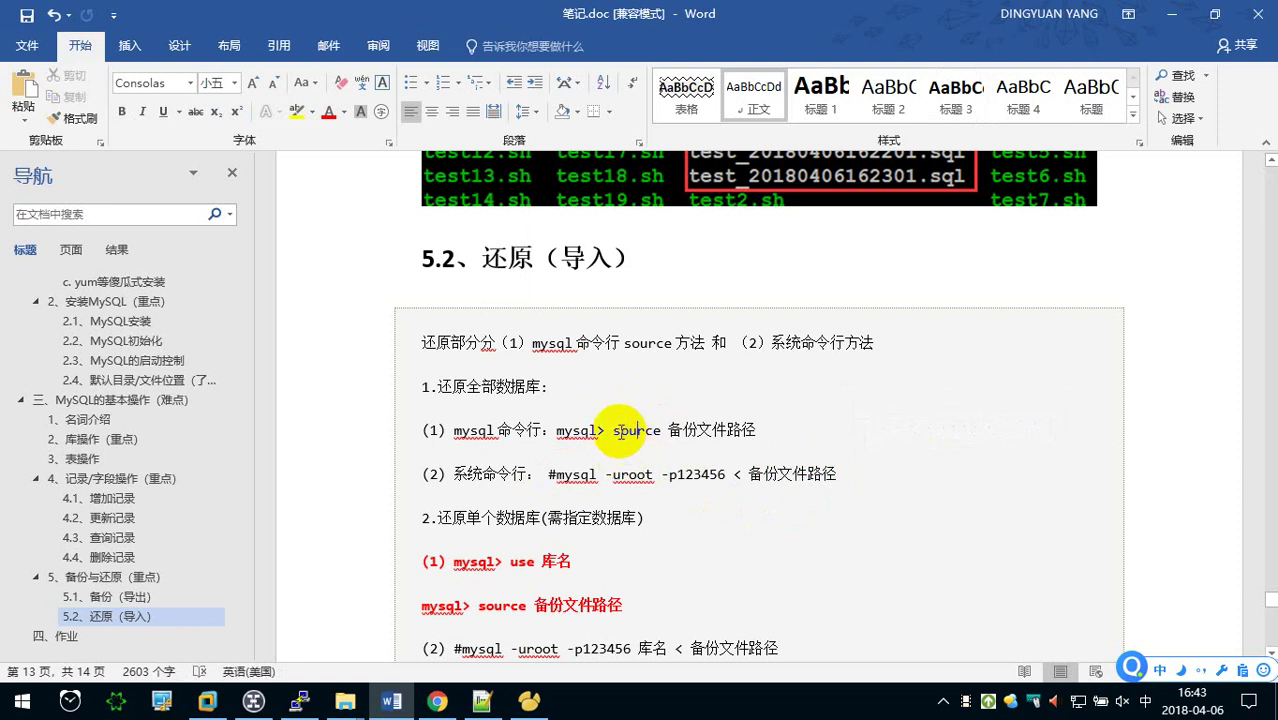
{"action": "left_click_drag", "start_coordinate": [613, 430], "coordinate": [760, 426]}
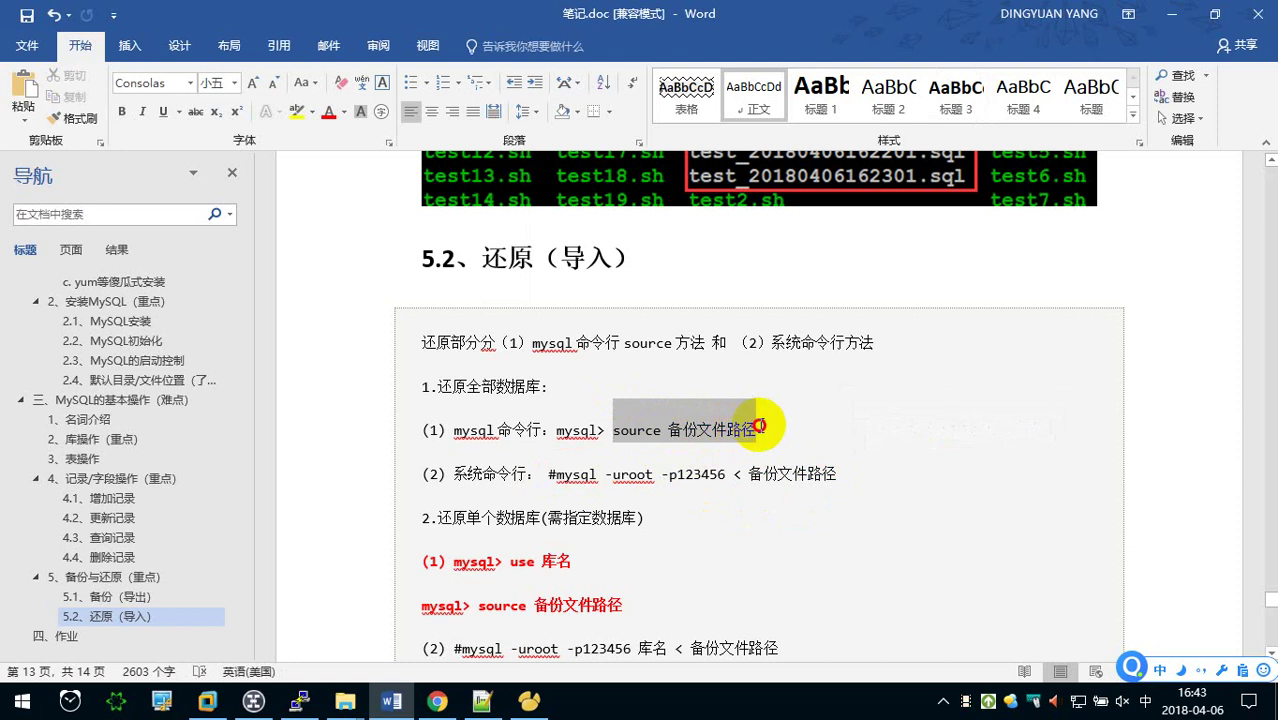
{"action": "left_click", "coordinate": [727, 430]}
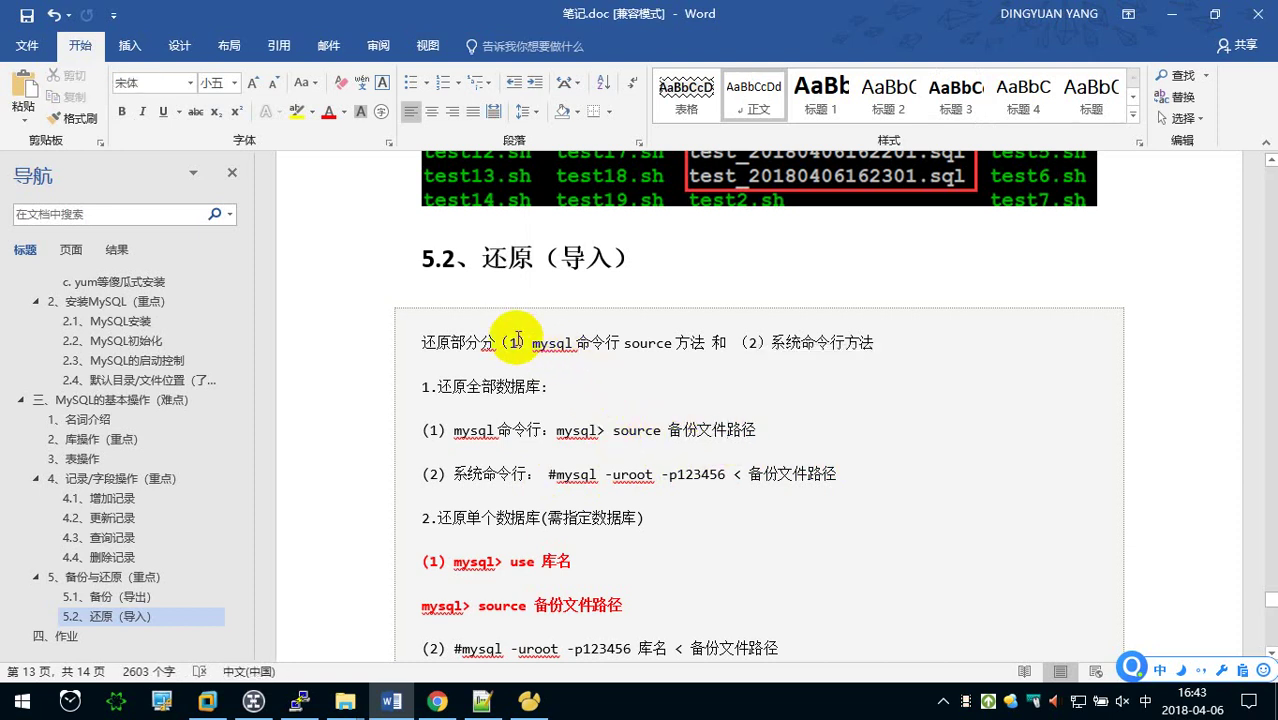
{"action": "left_click_drag", "start_coordinate": [497, 342], "coordinate": [706, 342]}
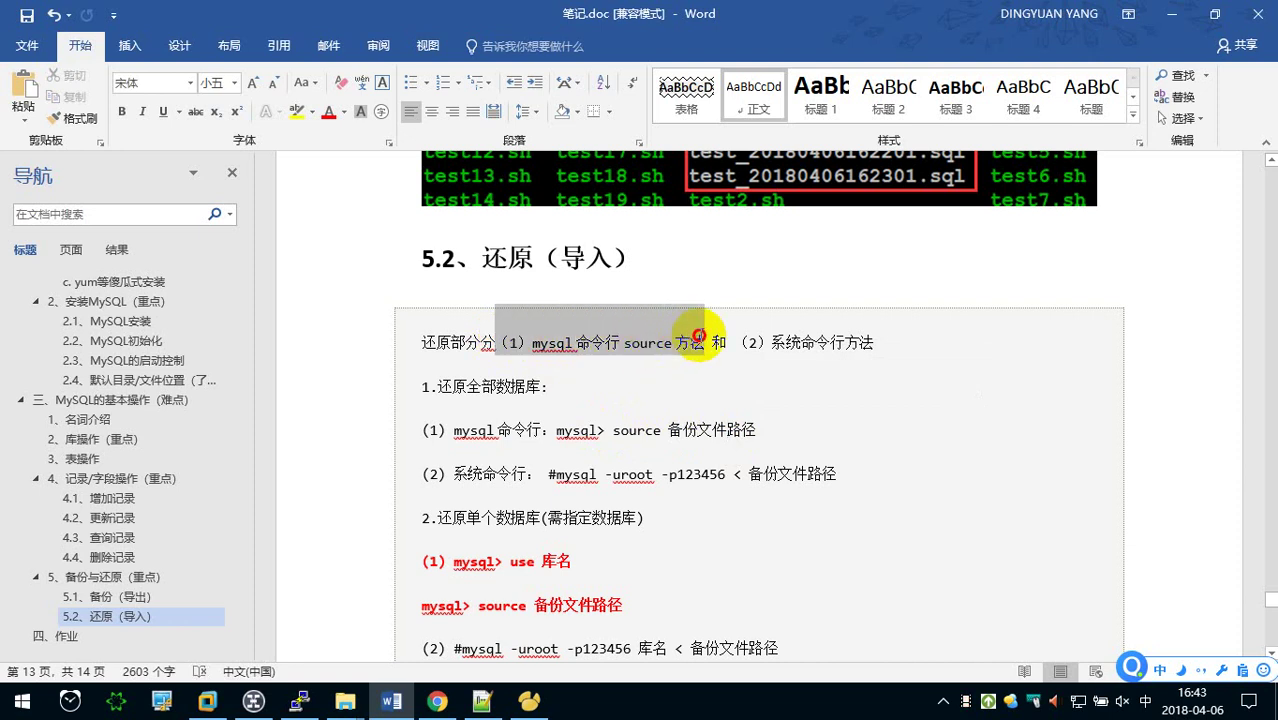
Make the selected phrase (1) mysql命令行 source方法 bold red and save the document.
{"action": "left_click", "coordinate": [122, 111]}
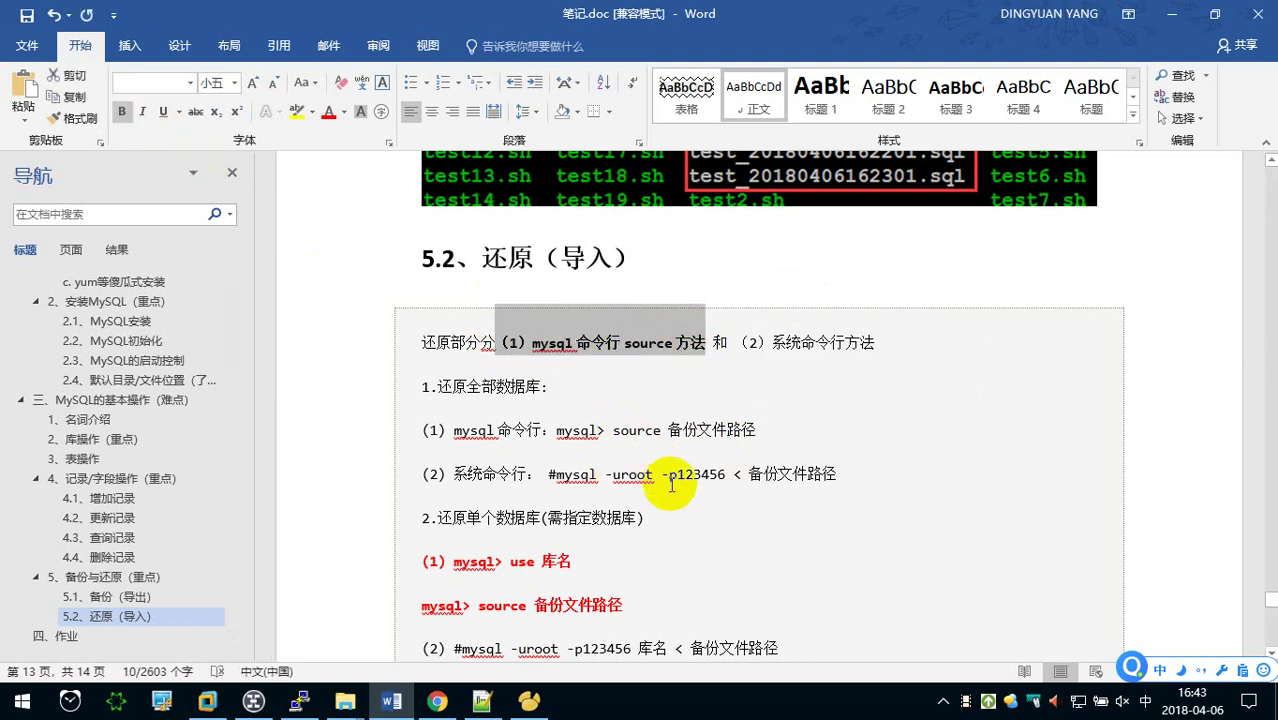
{"action": "left_click", "coordinate": [330, 111]}
{"action": "left_click", "coordinate": [575, 447]}
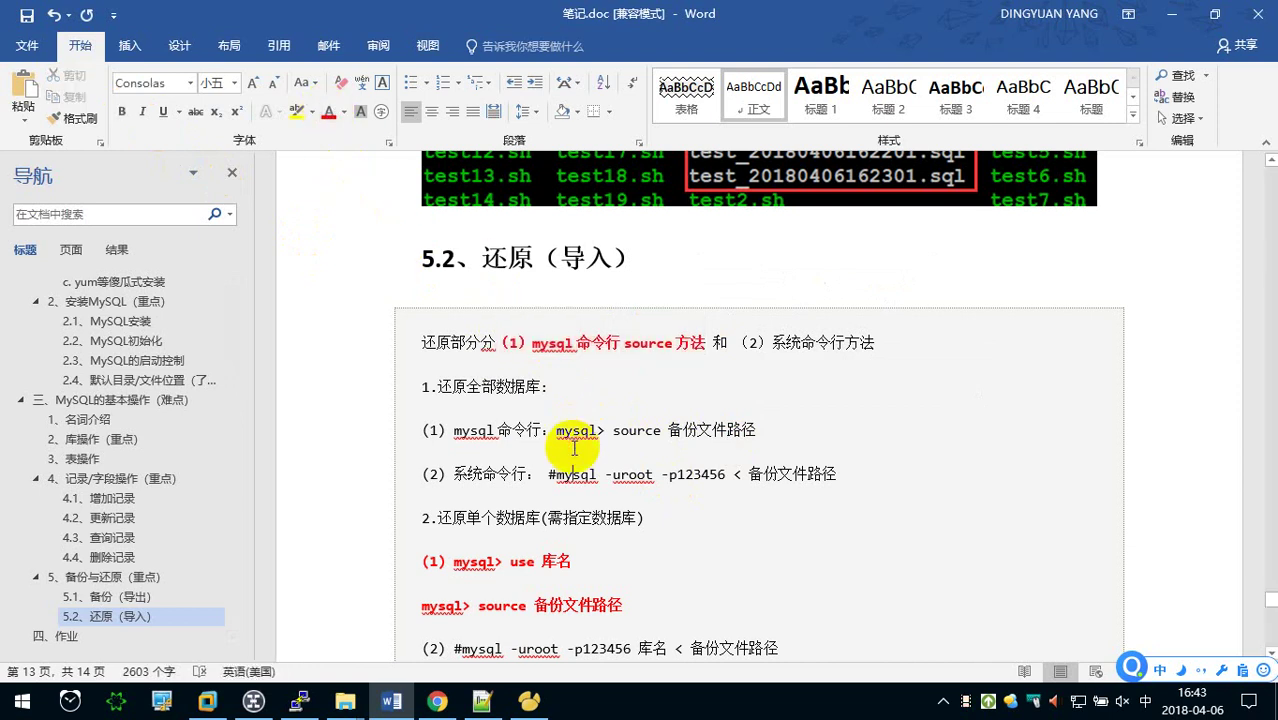
{"action": "key", "text": "ctrl+s"}
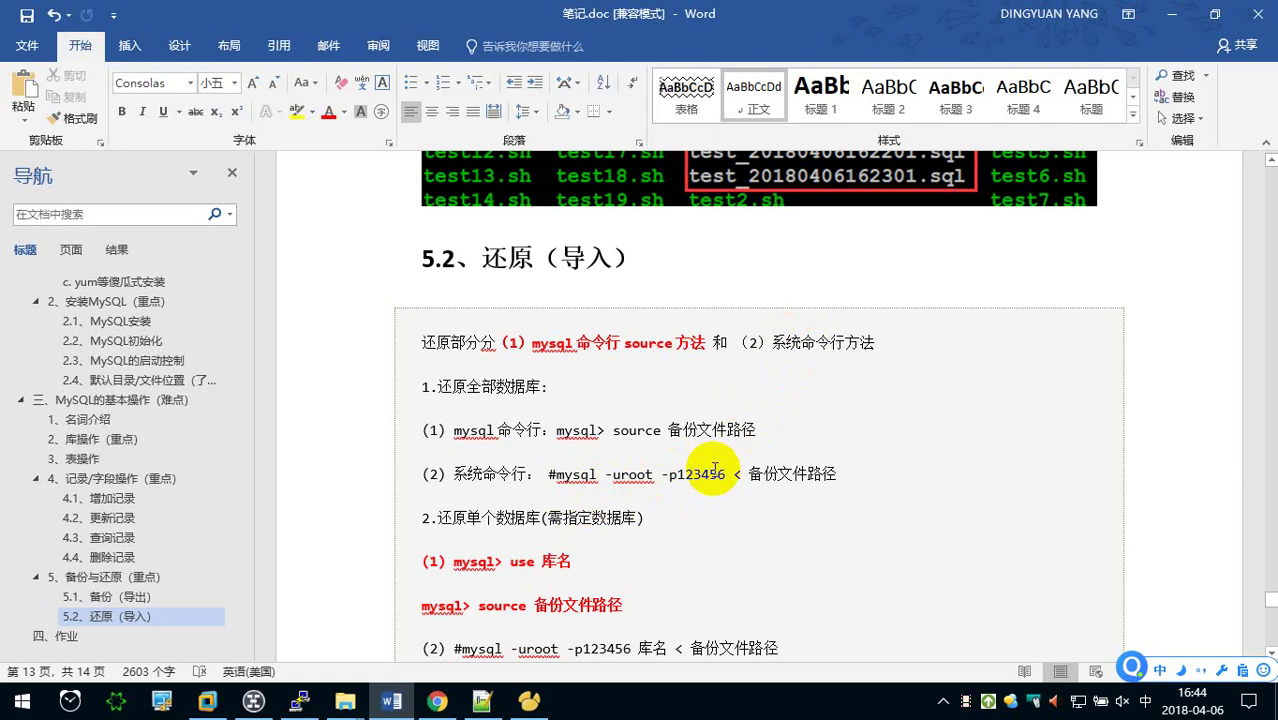
{"action": "scroll", "coordinate": [715, 470], "scroll_direction": "down", "scroll_amount": 1}
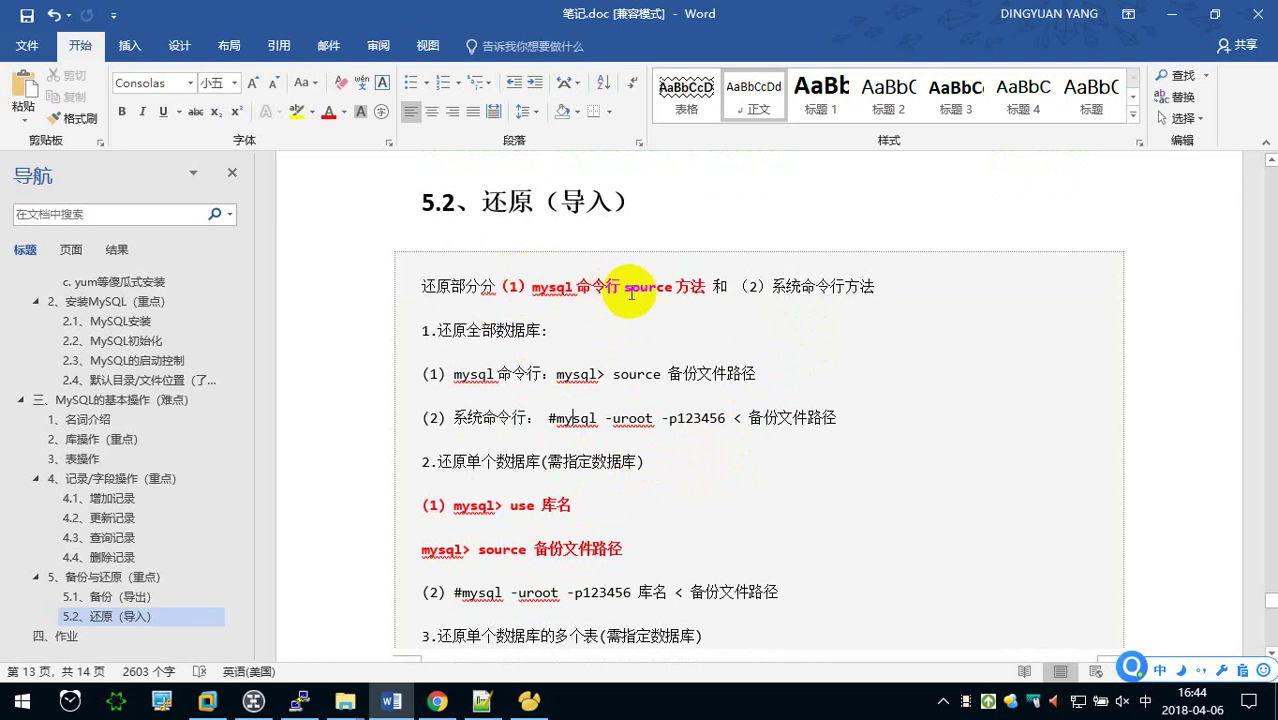
{"action": "scroll", "coordinate": [631, 292], "scroll_direction": "down", "scroll_amount": 2}
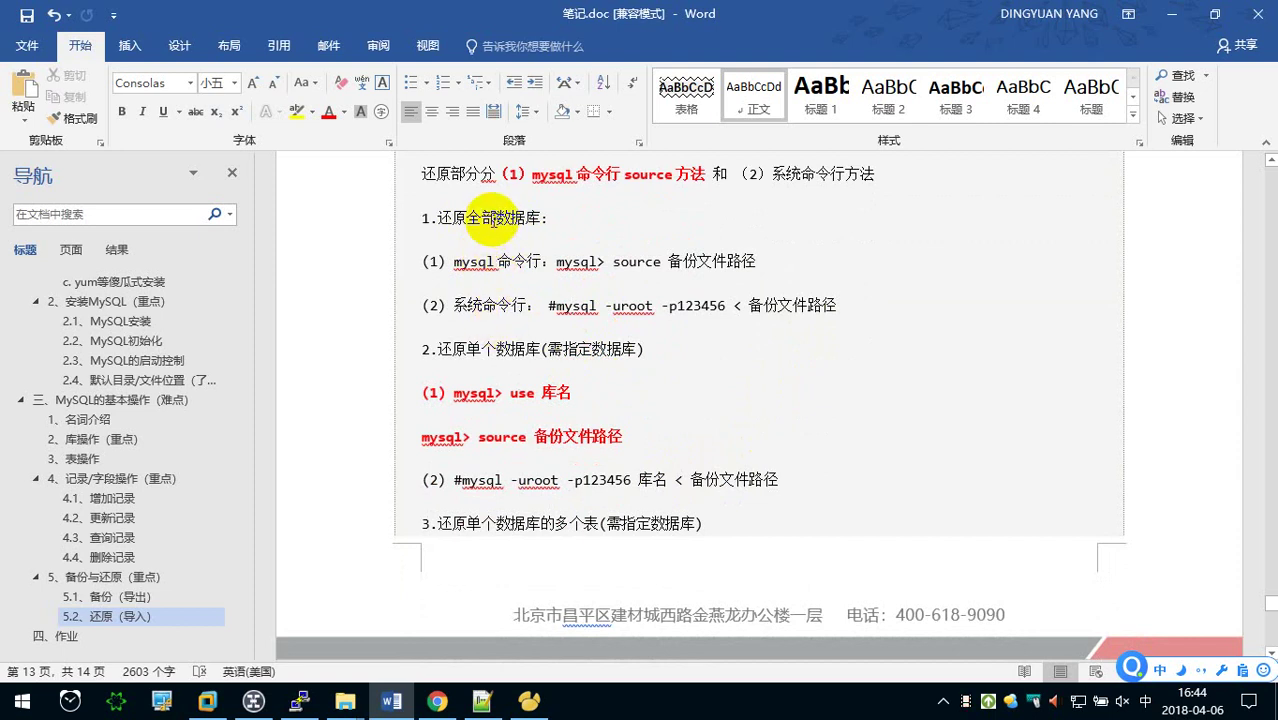
{"action": "left_click_drag", "start_coordinate": [482, 218], "coordinate": [541, 218]}
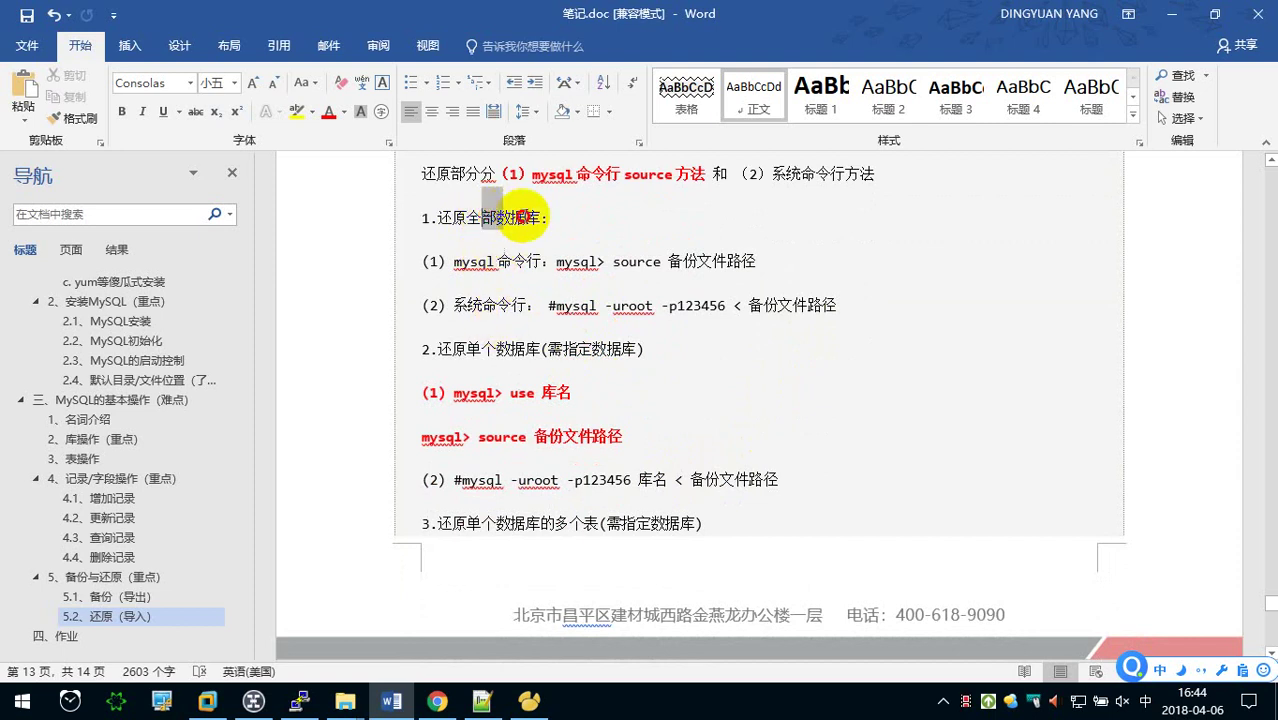
{"action": "left_click", "coordinate": [485, 350]}
{"action": "scroll", "coordinate": [524, 430], "scroll_direction": "down", "scroll_amount": 2}
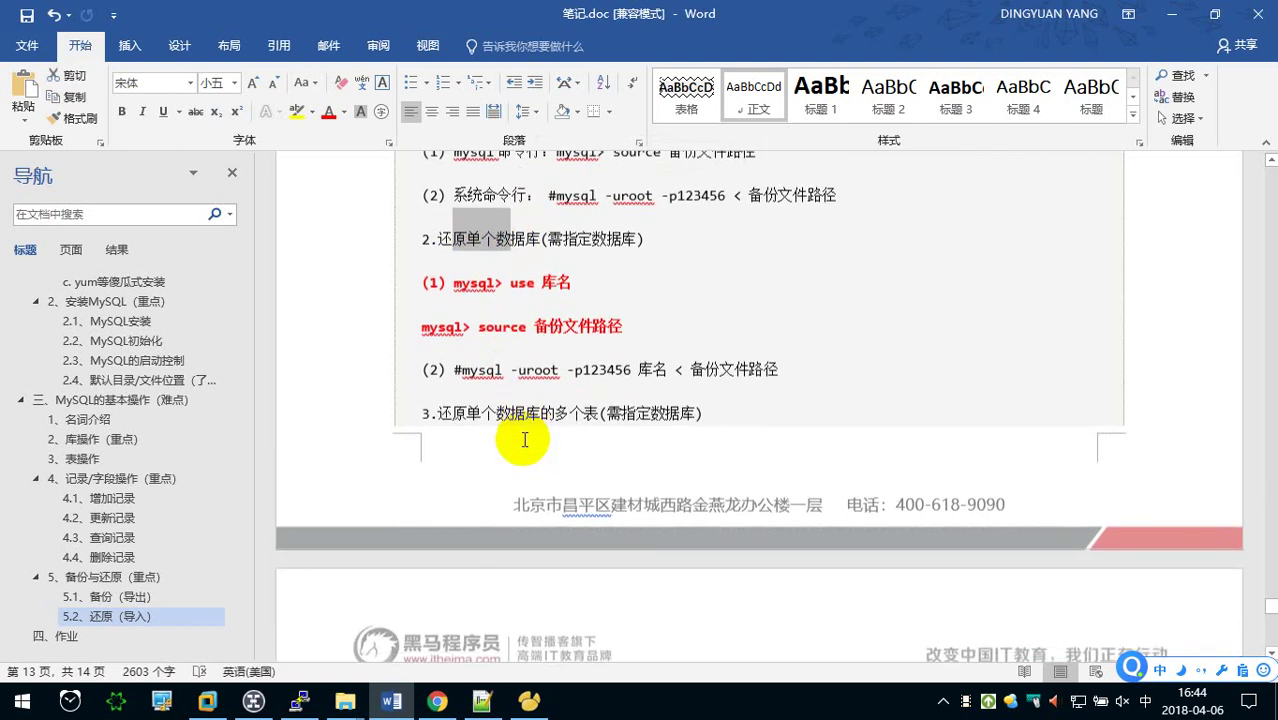
{"action": "left_click_drag", "start_coordinate": [466, 411], "coordinate": [640, 411]}
Make the heading 2.还原单个数据库(需指定数据库) bold and red.
{"action": "scroll", "coordinate": [620, 380], "scroll_direction": "down", "scroll_amount": 5}
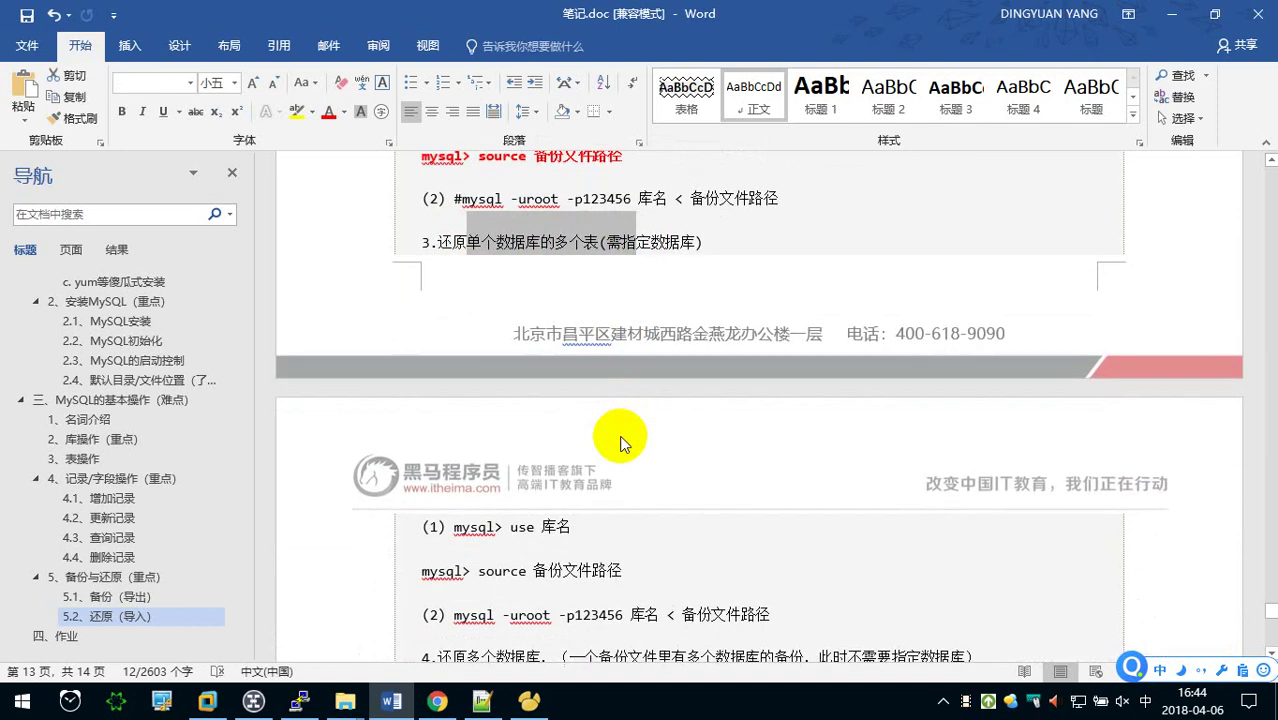
{"action": "left_click_drag", "start_coordinate": [468, 545], "coordinate": [598, 545]}
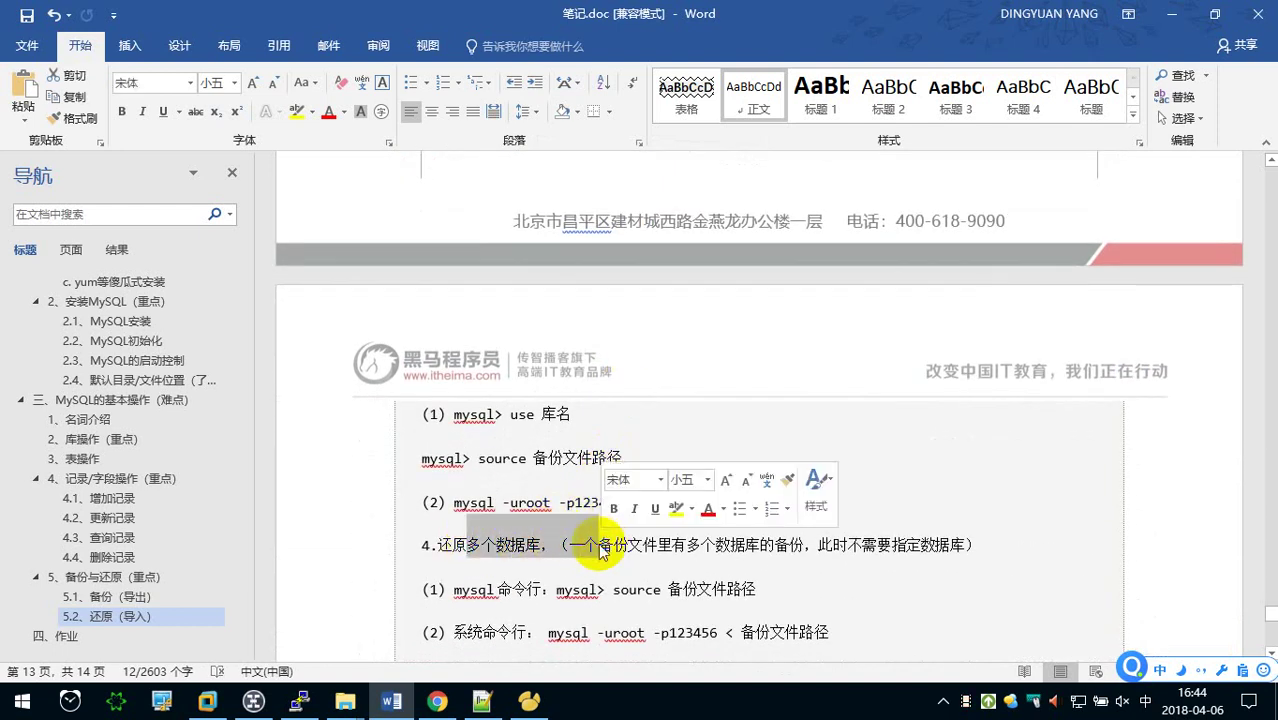
{"action": "scroll", "coordinate": [540, 555], "scroll_direction": "down", "scroll_amount": 2}
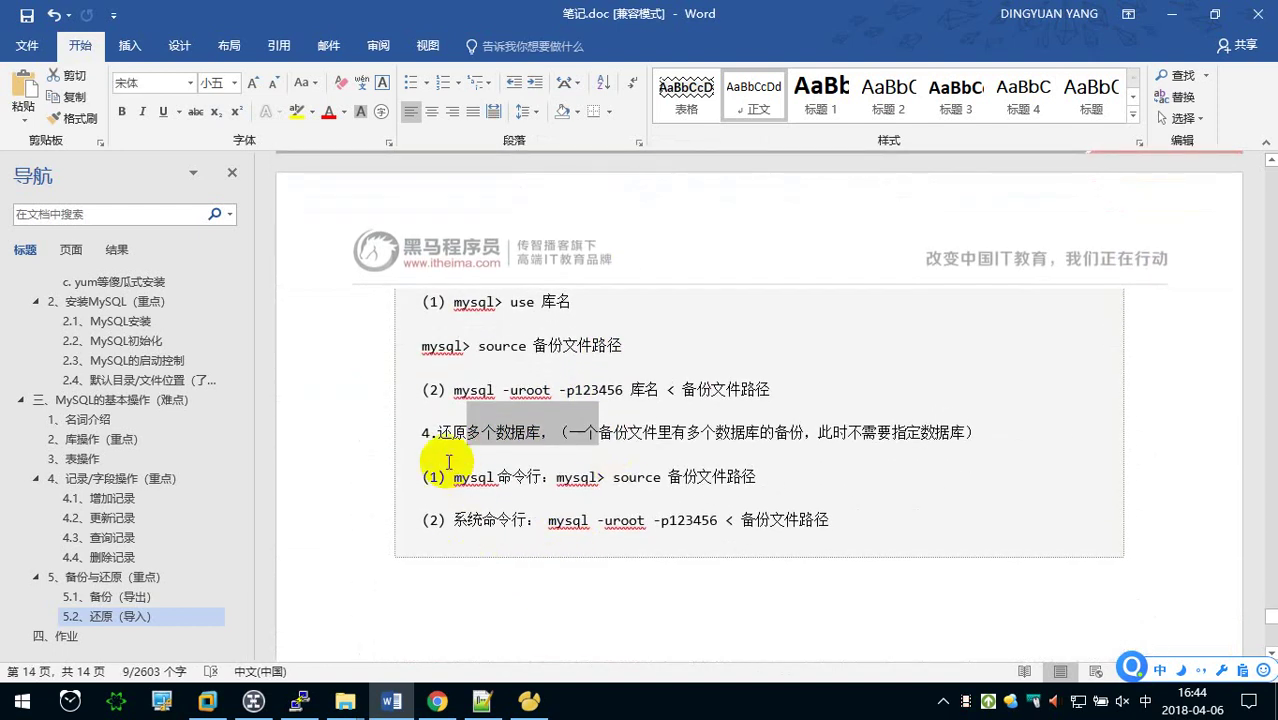
{"action": "scroll", "coordinate": [449, 462], "scroll_direction": "up", "scroll_amount": 2}
{"action": "scroll", "coordinate": [428, 371], "scroll_direction": "up", "scroll_amount": 6}
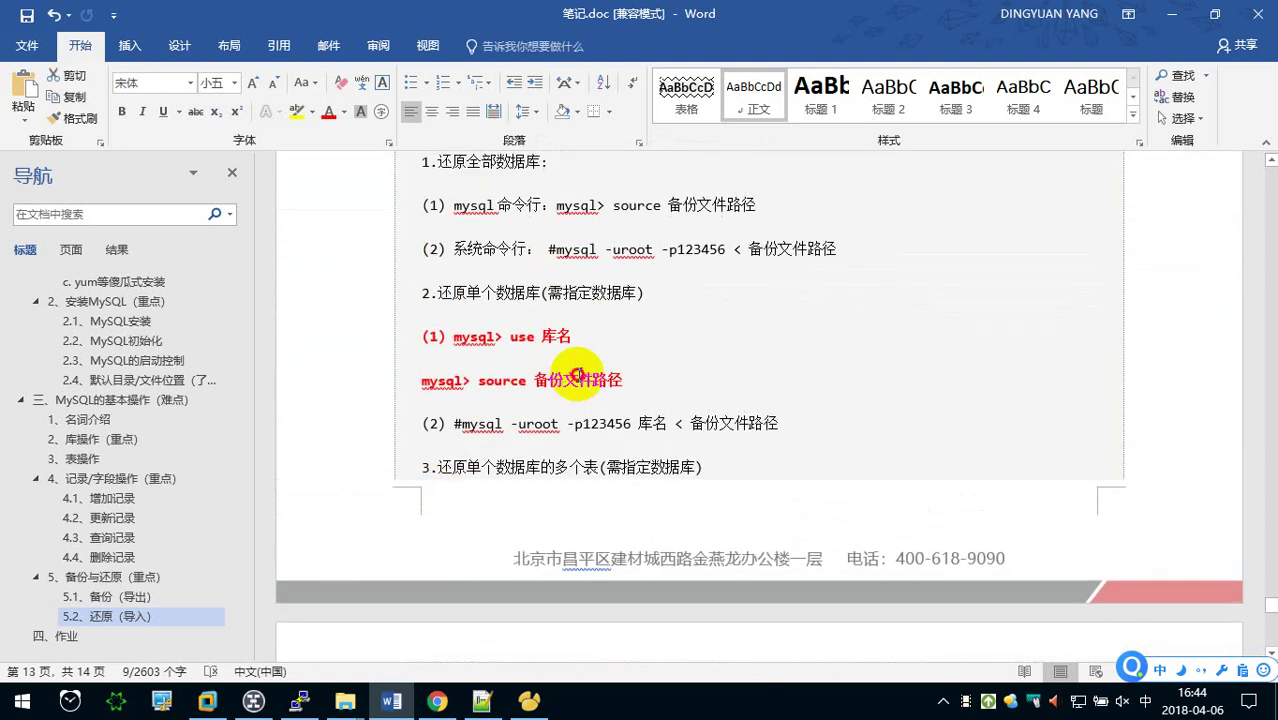
{"action": "left_click", "coordinate": [578, 380]}
{"action": "left_click_drag", "start_coordinate": [639, 383], "coordinate": [411, 337]}
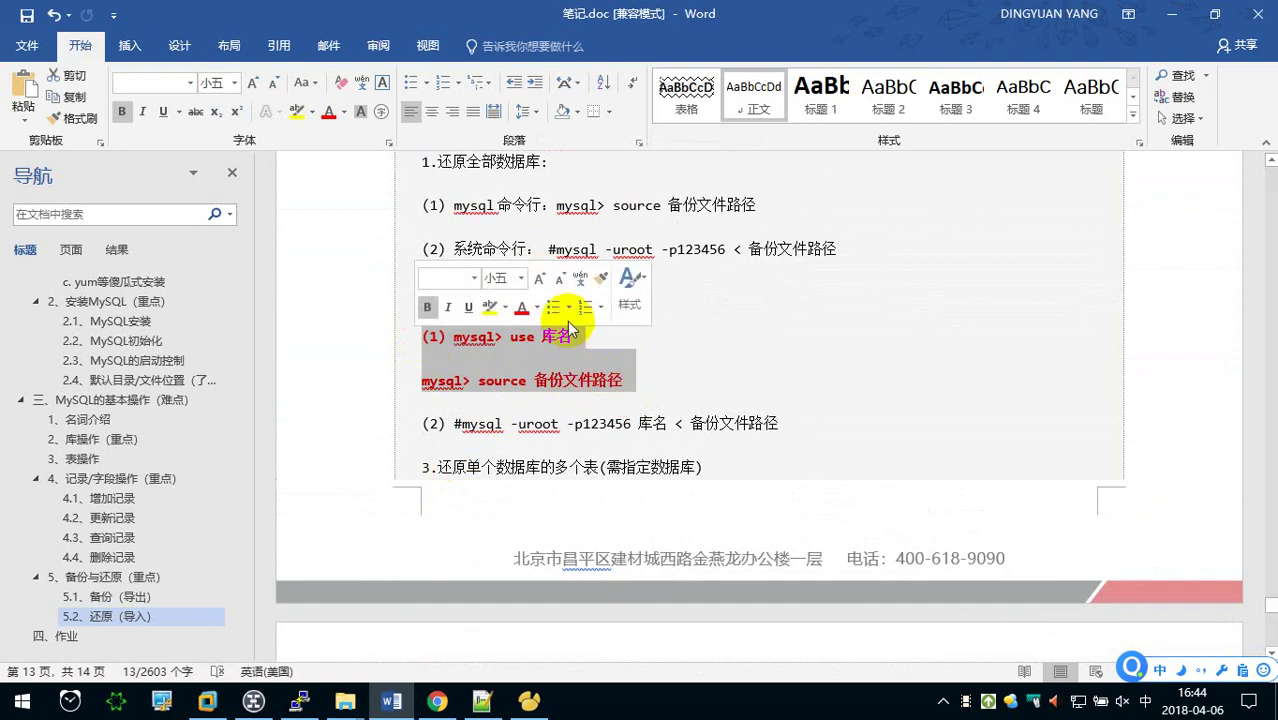
{"action": "left_click", "coordinate": [562, 298]}
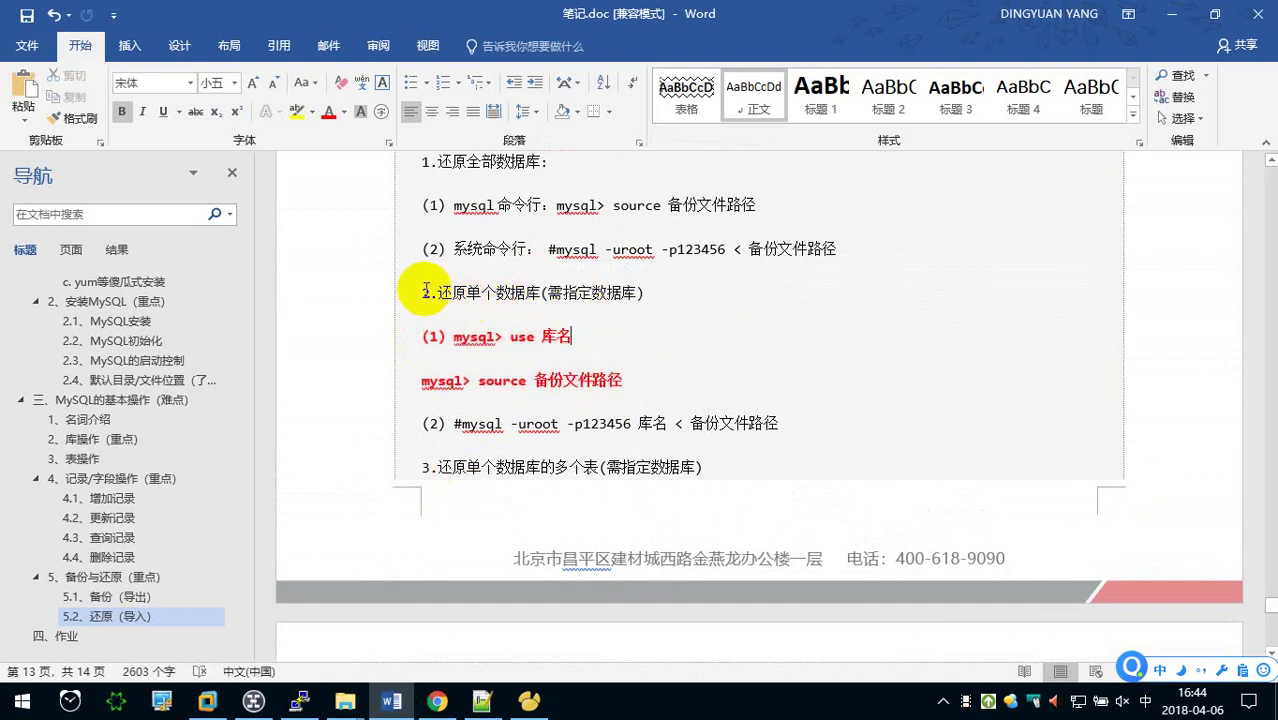
{"action": "left_click_drag", "start_coordinate": [421, 293], "coordinate": [646, 293]}
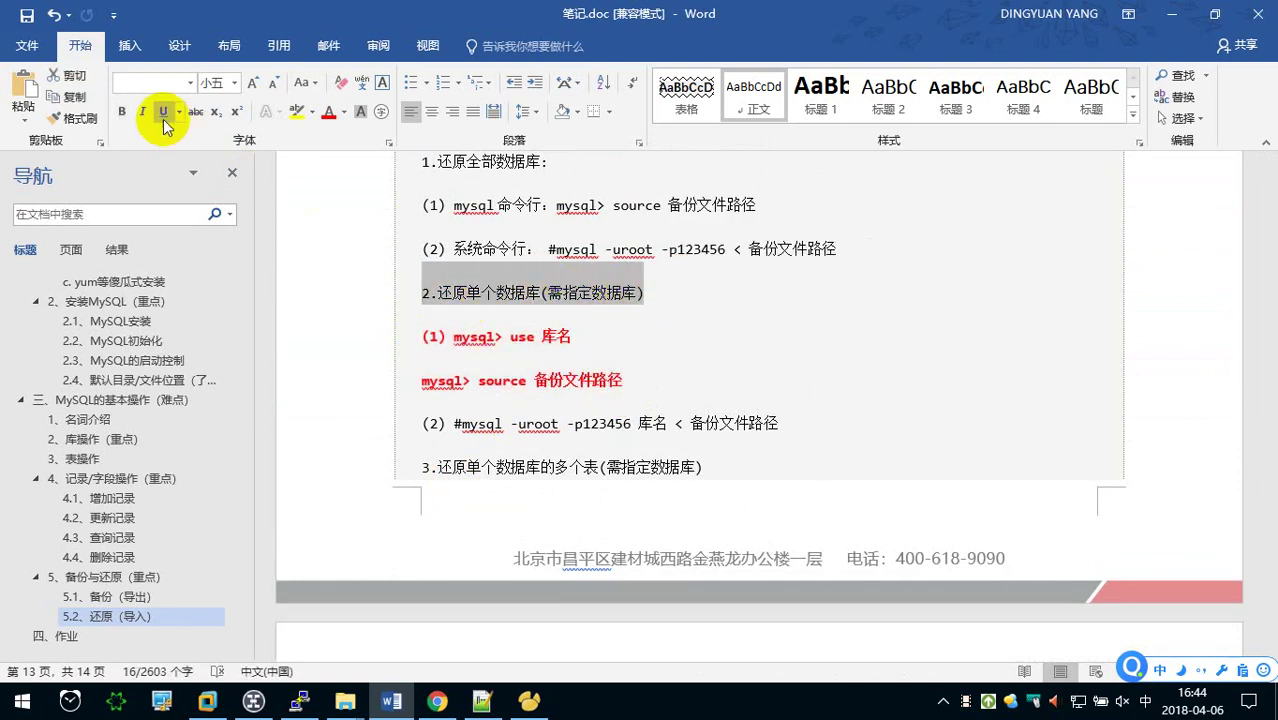
{"action": "left_click", "coordinate": [121, 111]}
{"action": "left_click", "coordinate": [331, 113]}
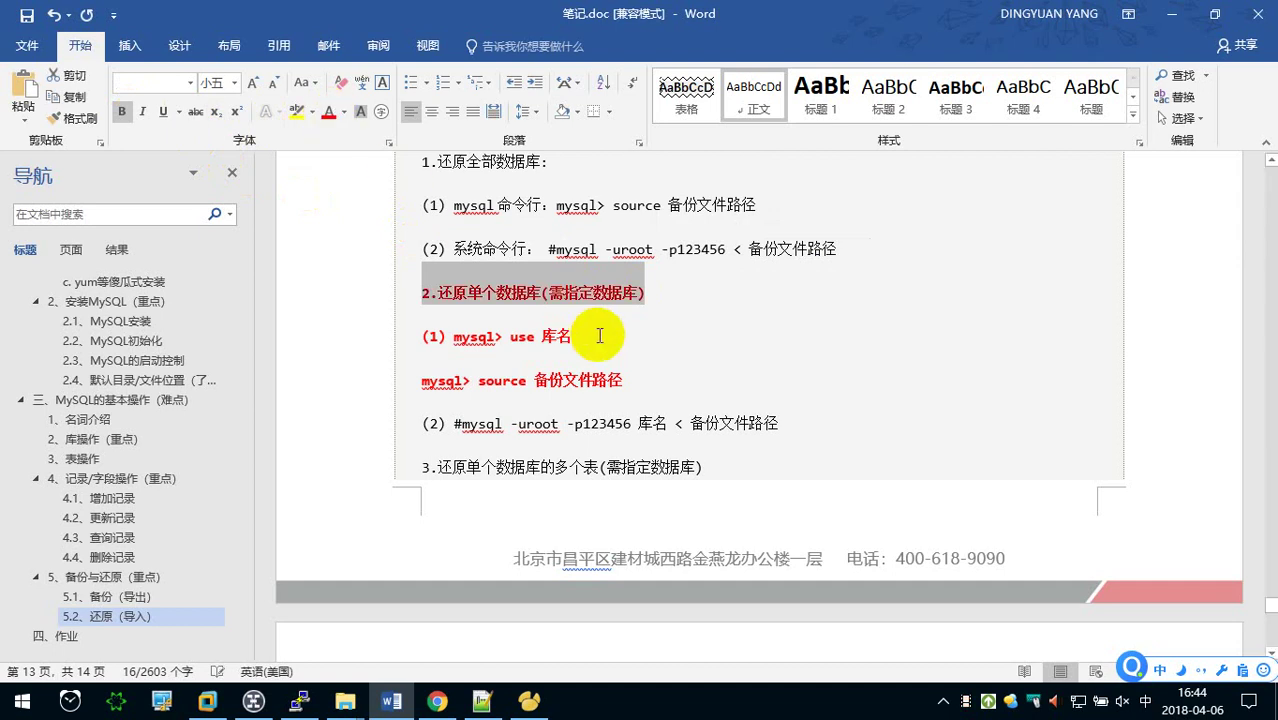
Highlight 需指定数据库 in the heading in yellow.
{"action": "left_click_drag", "start_coordinate": [549, 293], "coordinate": [638, 293]}
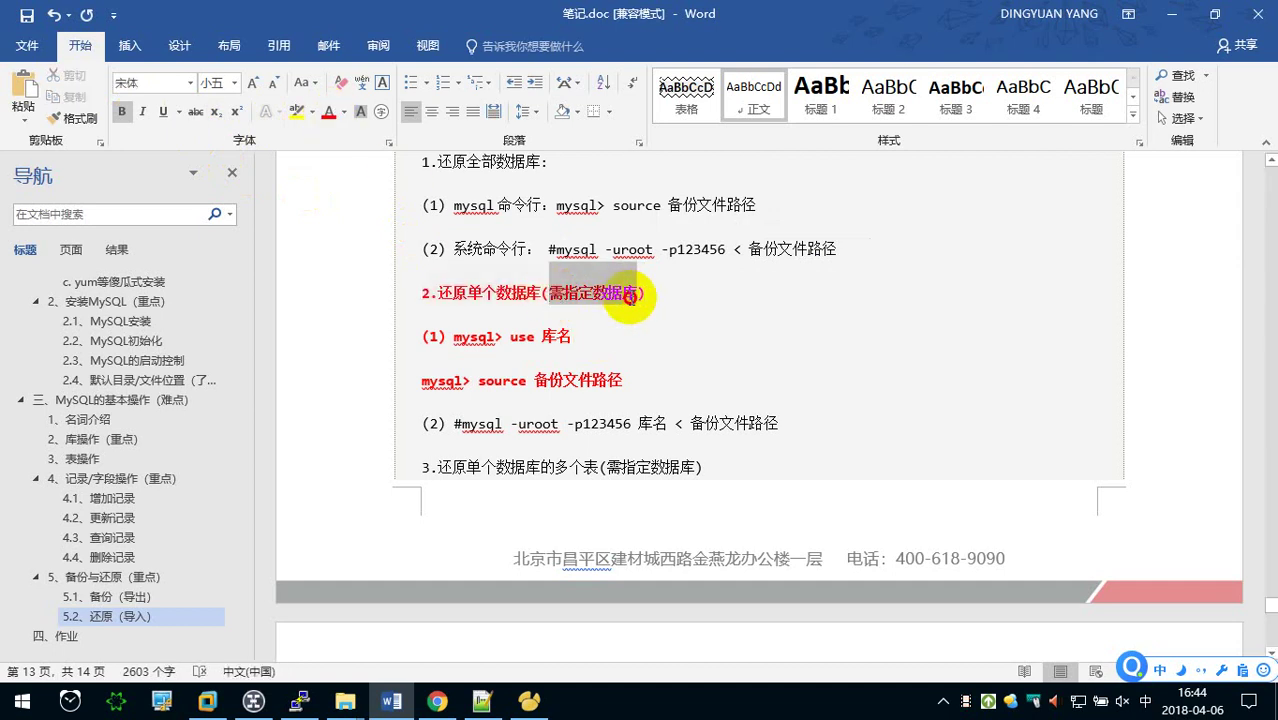
{"action": "left_click", "coordinate": [296, 112]}
{"action": "left_click", "coordinate": [537, 322]}
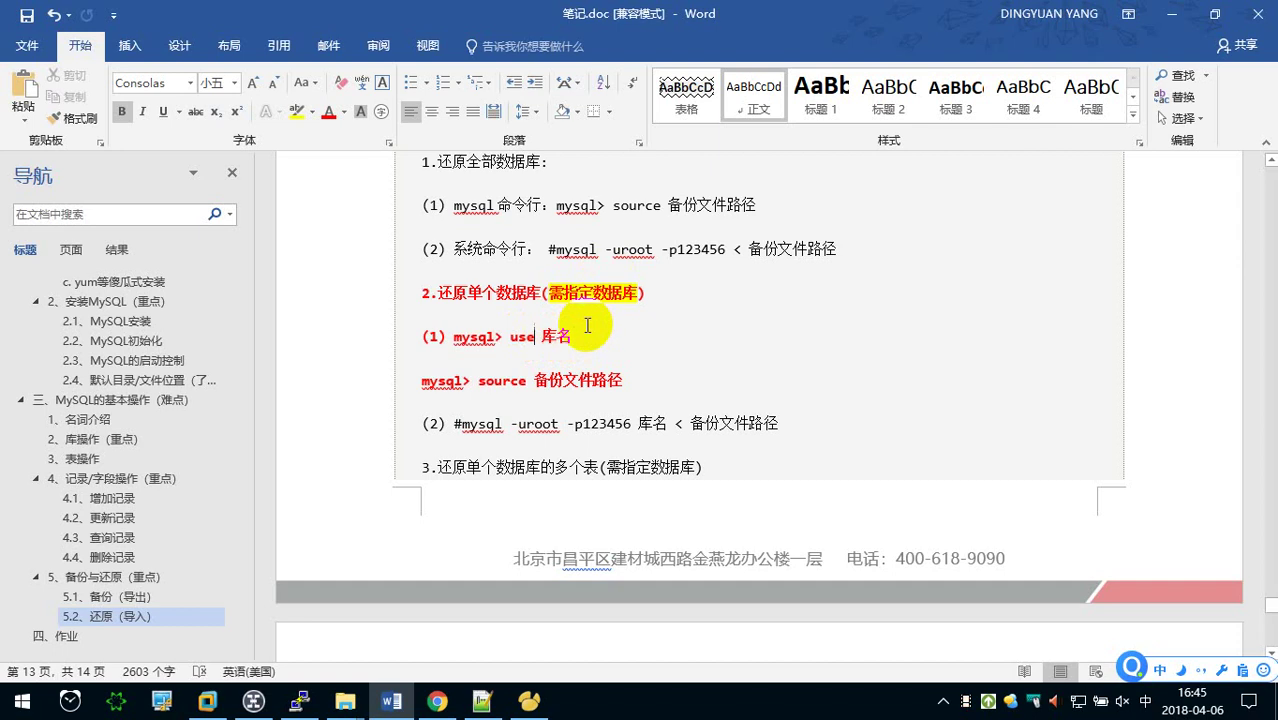
{"action": "left_click_drag", "start_coordinate": [472, 381], "coordinate": [622, 381]}
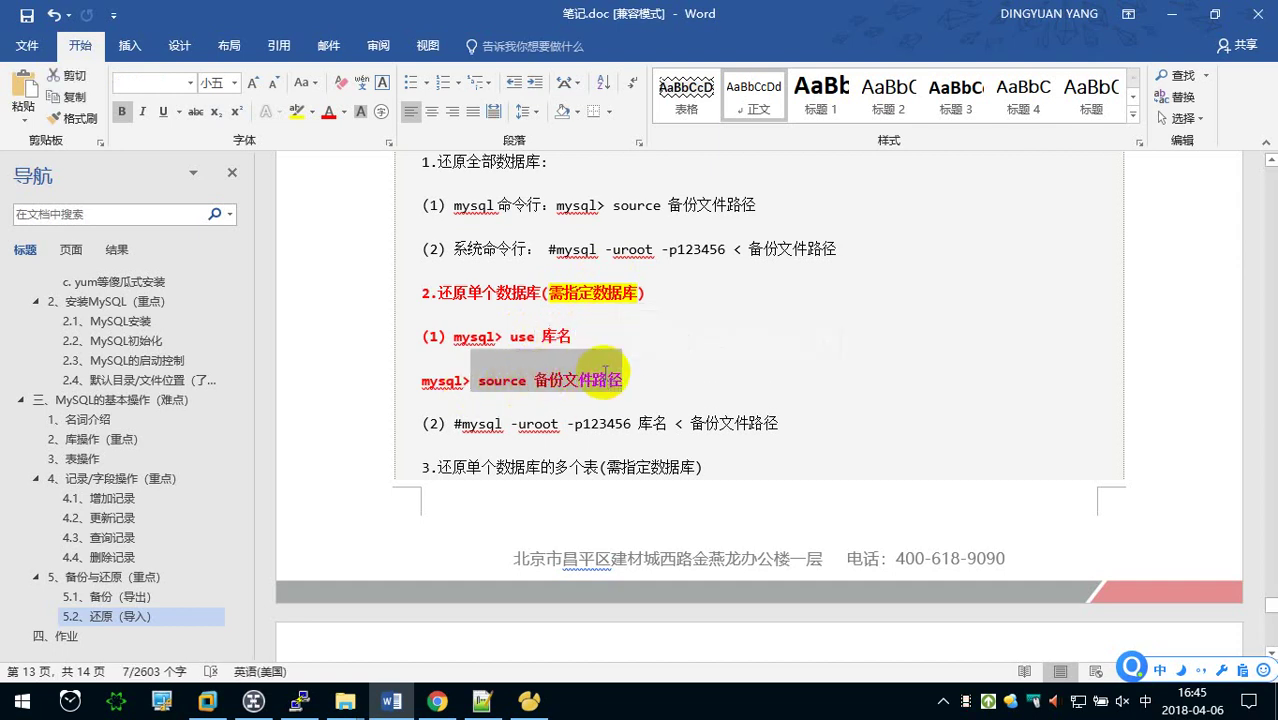
{"action": "left_click", "coordinate": [605, 380]}
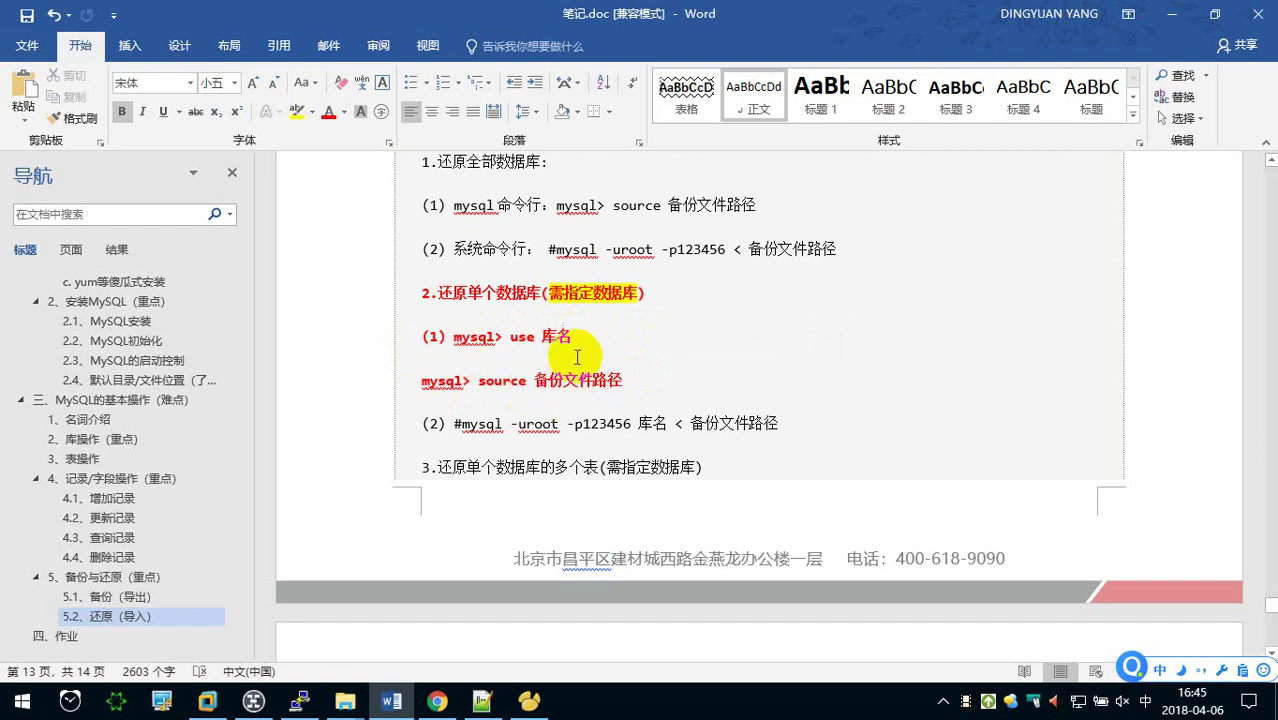
Start a new line below the restore notes reading 案例：人为删除 xg.
{"action": "scroll", "coordinate": [563, 378], "scroll_direction": "down", "scroll_amount": 8}
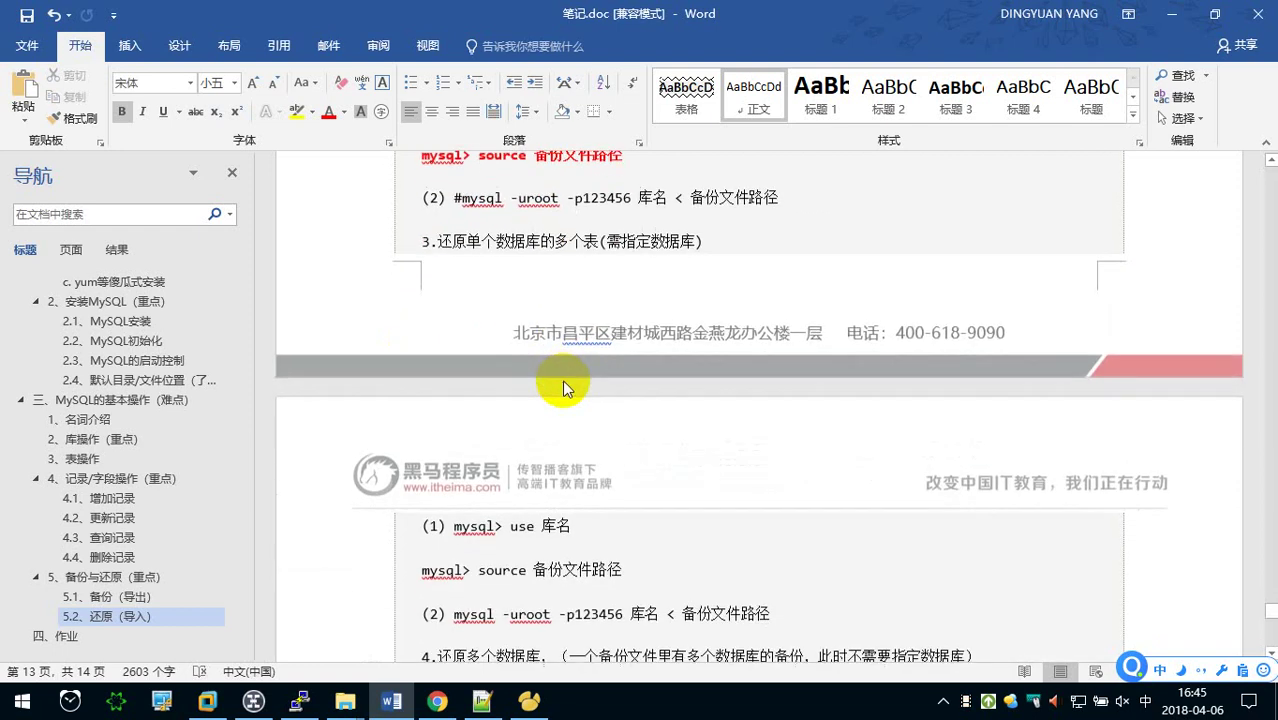
{"action": "left_click", "coordinate": [465, 368]}
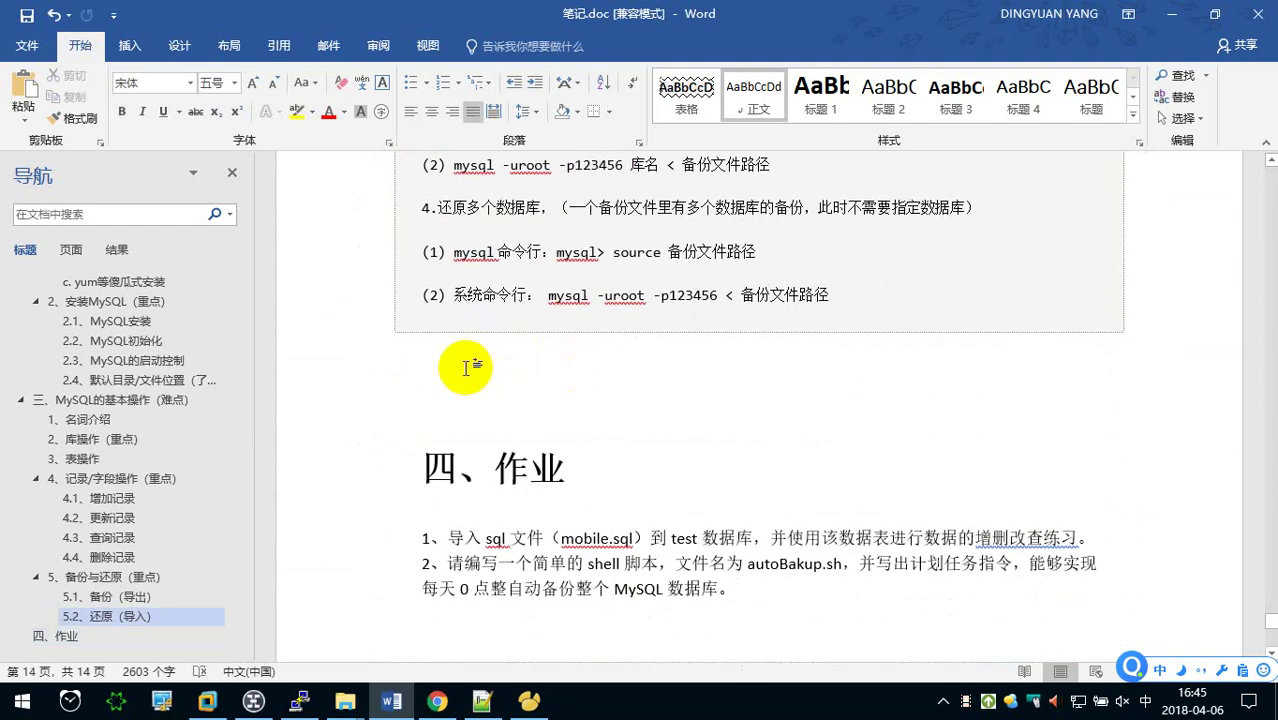
{"action": "key", "text": "Return"}
{"action": "type", "text": "案例："}
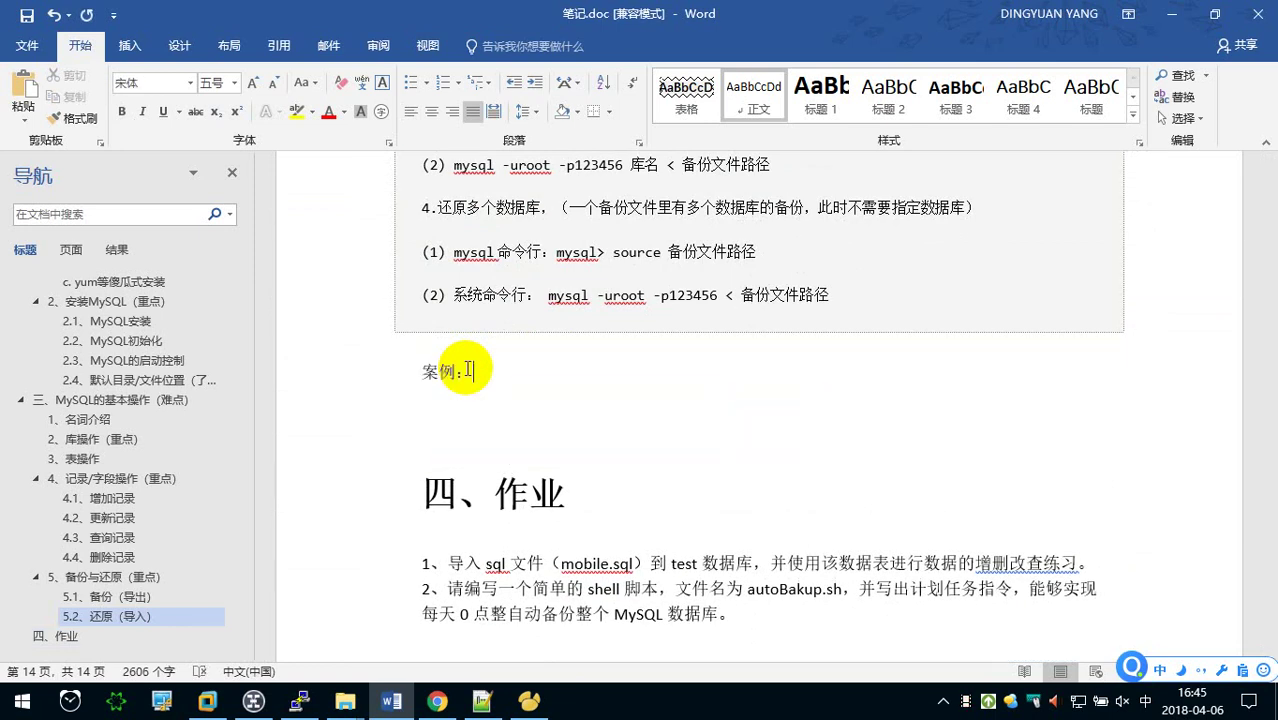
{"action": "type", "text": "shanchu"}
{"action": "key", "text": "space"}
{"action": "key", "text": "BackSpace"}
{"action": "key", "text": "BackSpace"}
{"action": "type", "text": "renwei"}
{"action": "key", "text": "space"}
{"action": "type", "text": "shanchu"}
{"action": "key", "text": "space"}
{"action": "key", "text": "BackSpace"}
{"action": "key", "text": "BackSpace"}
{"action": "key", "text": "BackSpace"}
{"action": "key", "text": "BackSpace"}
{"action": "type", "text": "renwei2shanchu"}
{"action": "key", "text": "space"}
{"action": "type", "text": "xg"}
{"action": "key", "text": "Return"}
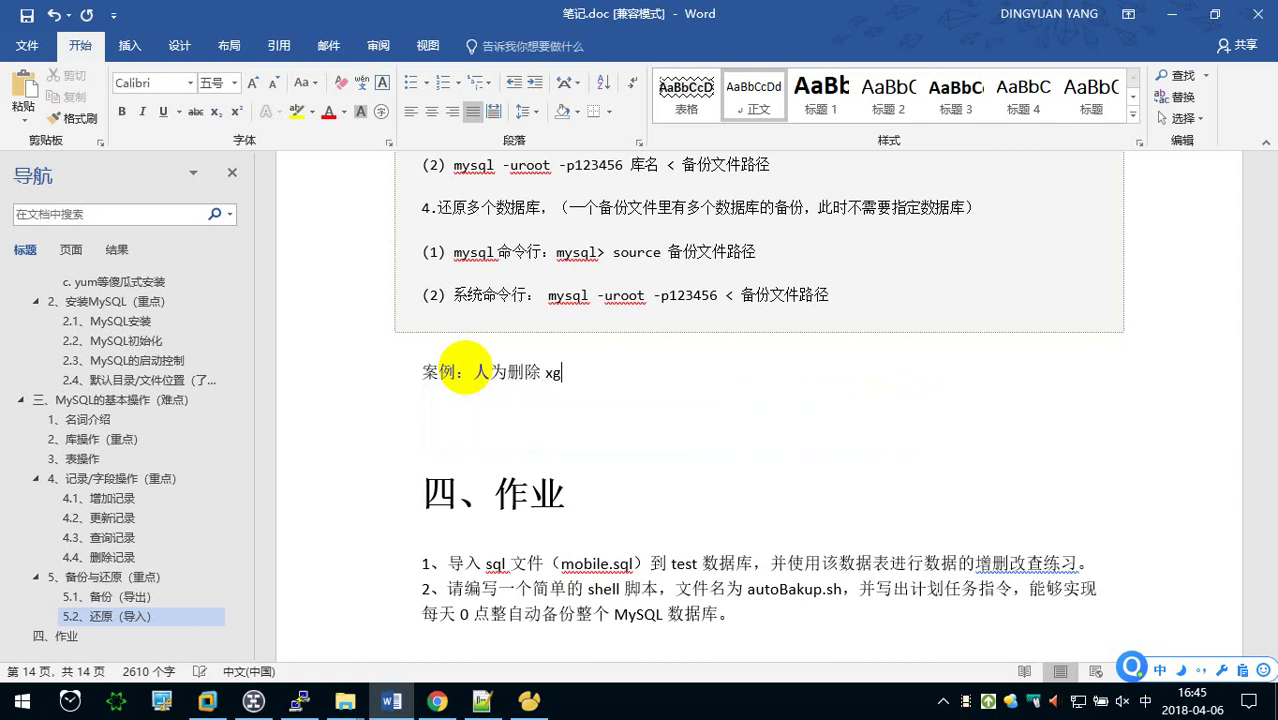
Finish the case sentence with （模拟数据表丢失），然后通过最后一次备份还原数据表。.
{"action": "type", "text": "b3,"}
{"action": "type", "text": "moni"}
{"action": "key", "text": "space"}
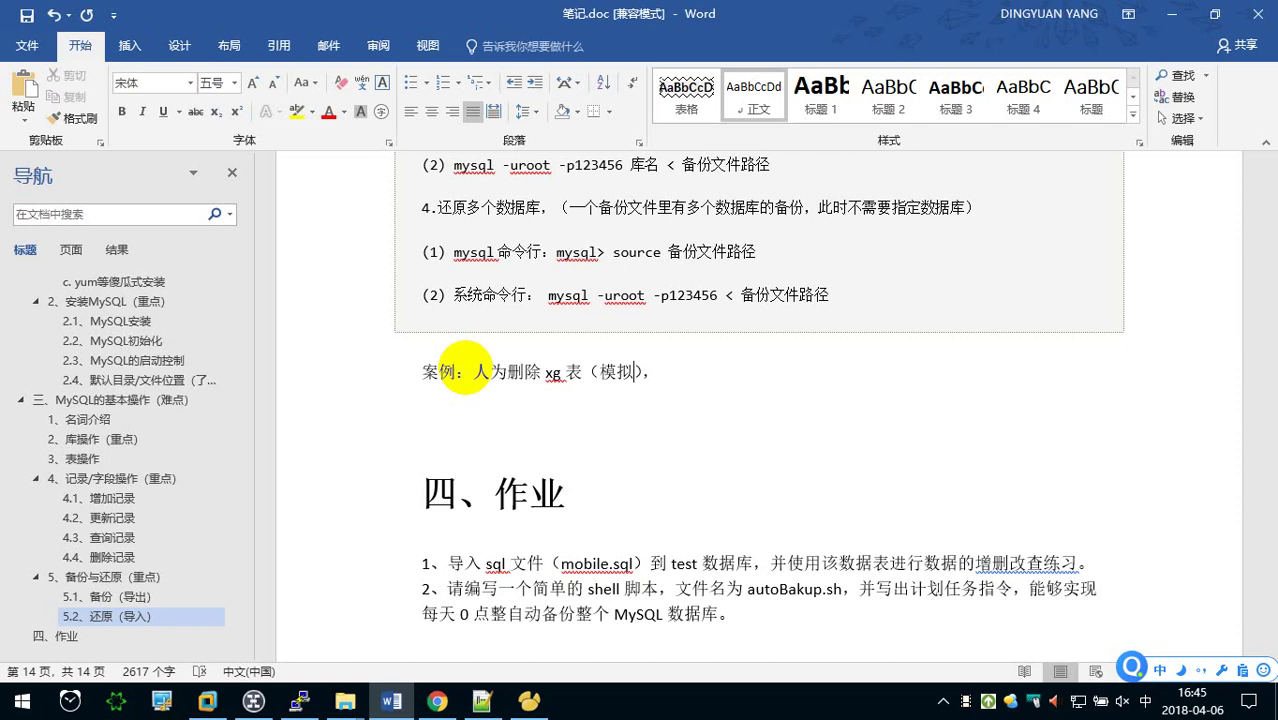
{"action": "type", "text": "shuju"}
{"action": "key", "text": "space"}
{"action": "type", "text": "biao"}
{"action": "key", "text": "space"}
{"action": "type", "text": "diush"}
{"action": "key", "text": "space"}
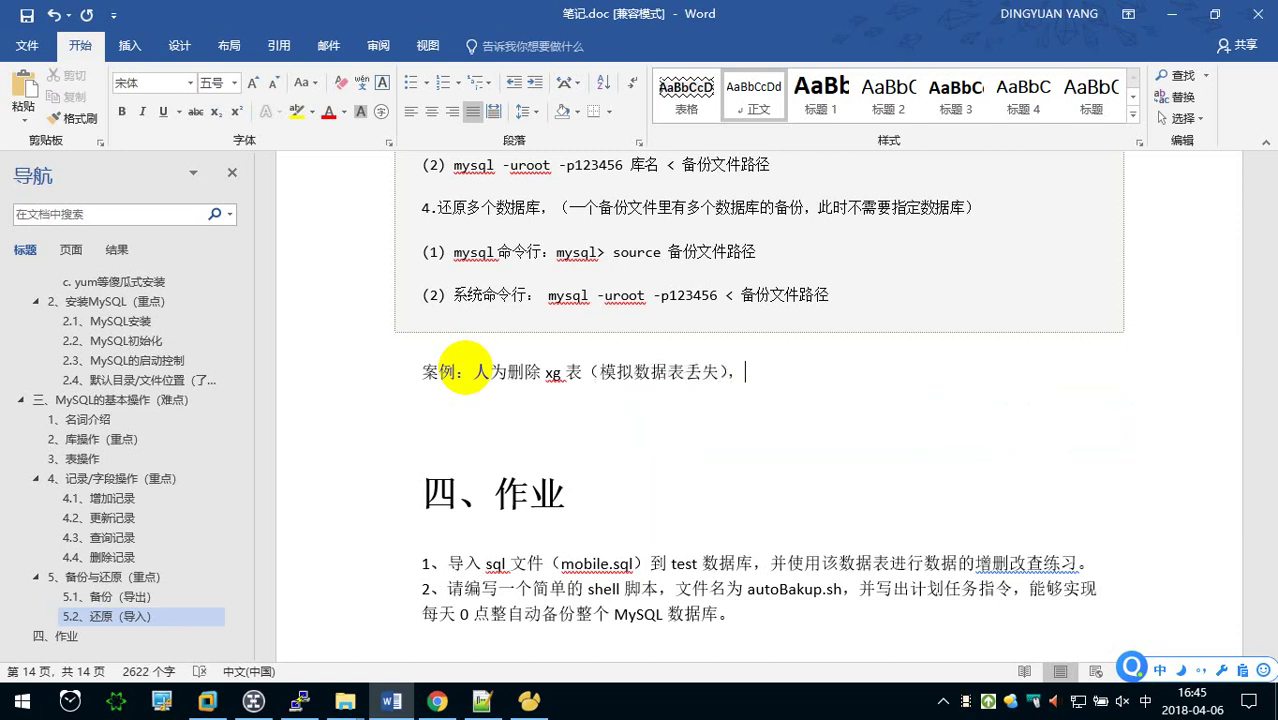
{"action": "type", "text": "ranhou"}
{"action": "key", "text": "space"}
{"action": "type", "text": "tong'g"}
{"action": "key", "text": "space"}
{"action": "type", "text": "zuihou"}
{"action": "key", "text": "space"}
{"action": "type", "text": "yici"}
{"action": "key", "text": "space"}
{"action": "type", "text": "beifen"}
{"action": "key", "text": "space"}
{"action": "type", "text": "huan3"}
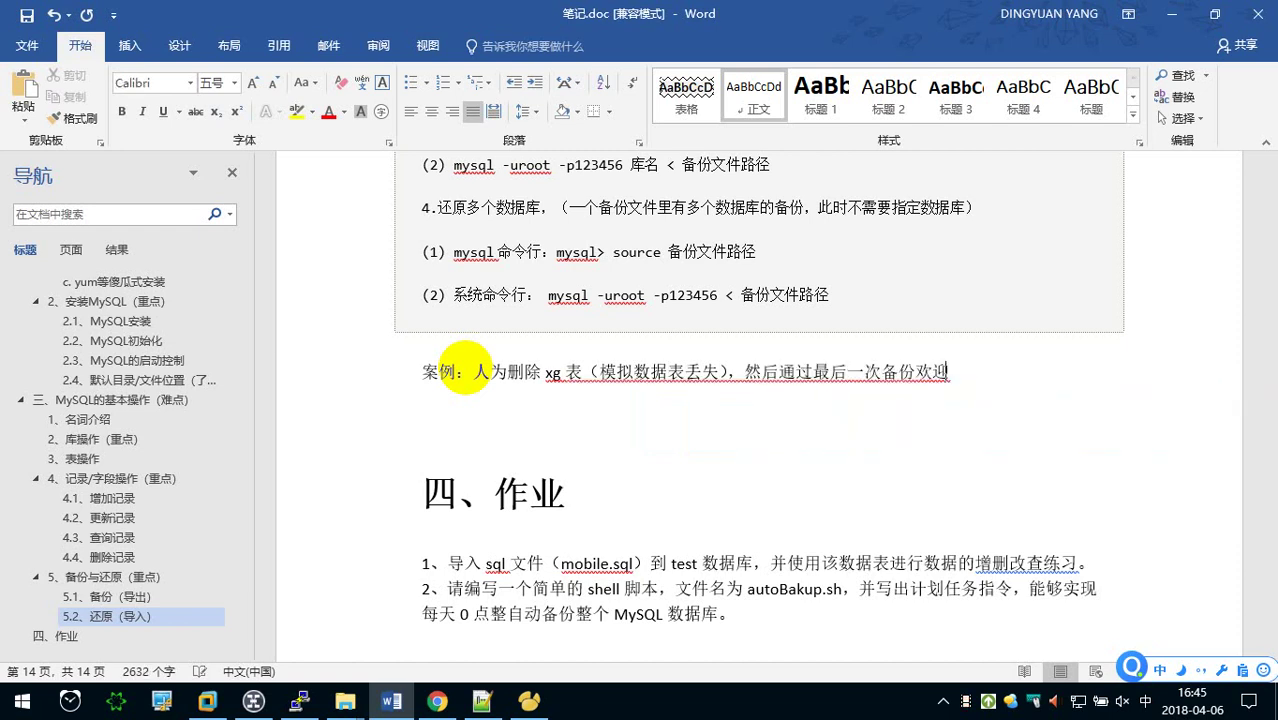
{"action": "key", "text": "BackSpace"}
{"action": "type", "text": "huanyuan"}
{"action": "key", "text": "space"}
{"action": "type", "text": "c"}
{"action": "key", "text": "BackSpace"}
{"action": "key", "text": "BackSpace"}
{"action": "key", "text": "BackSpace"}
{"action": "type", "text": "huanyuan"}
{"action": "key", "text": "space"}
{"action": "type", "text": "shuj"}
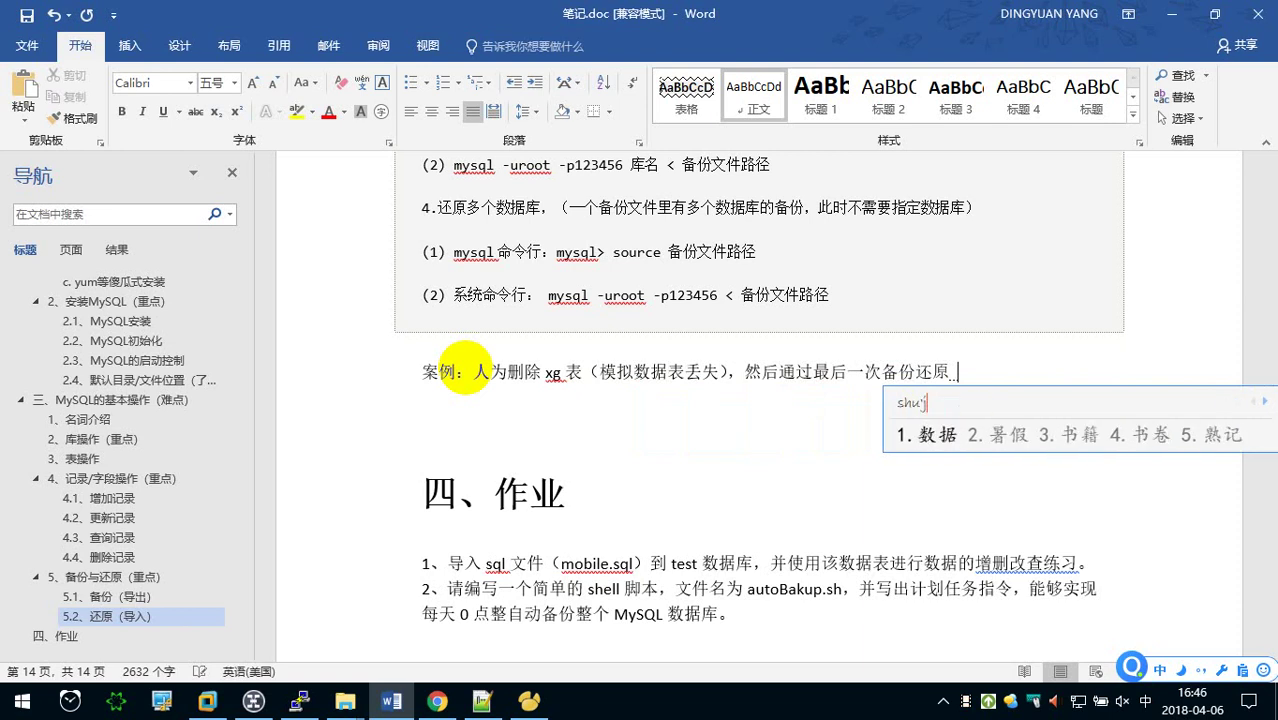
{"action": "type", "text": "ub"}
{"action": "key", "text": "space"}
{"action": "type", "text": "."}
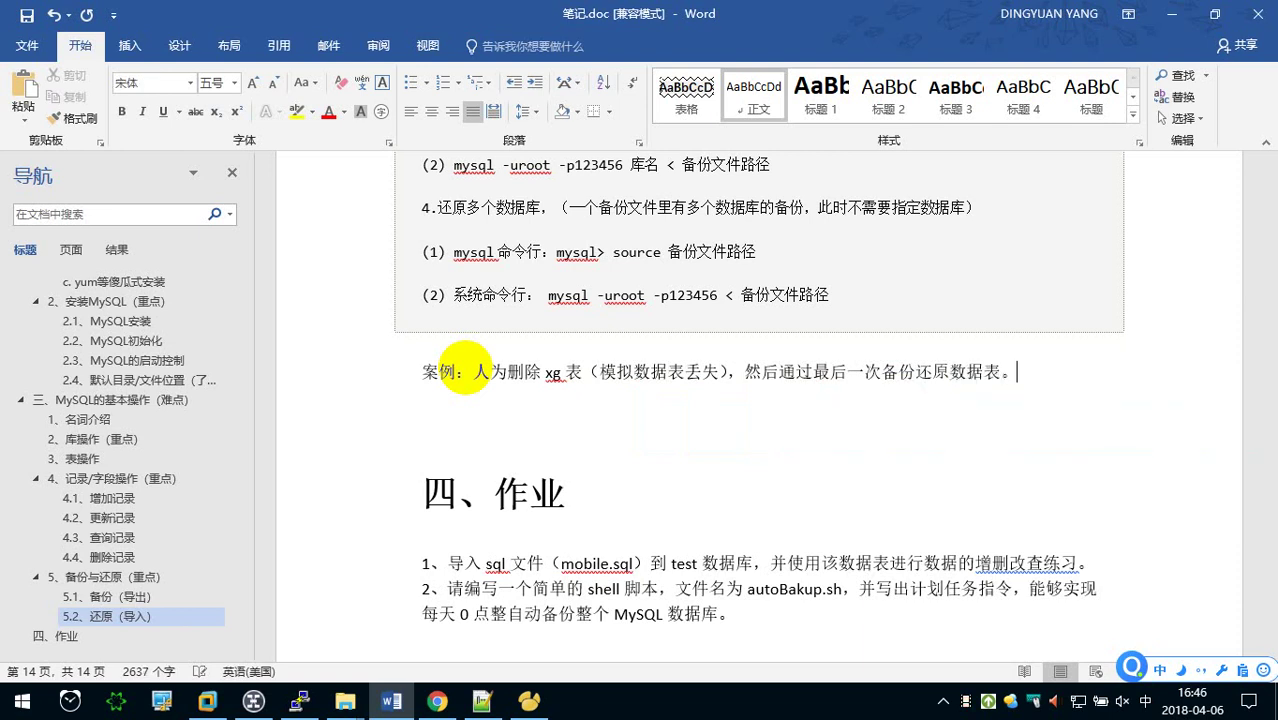
{"action": "key", "text": "Return"}
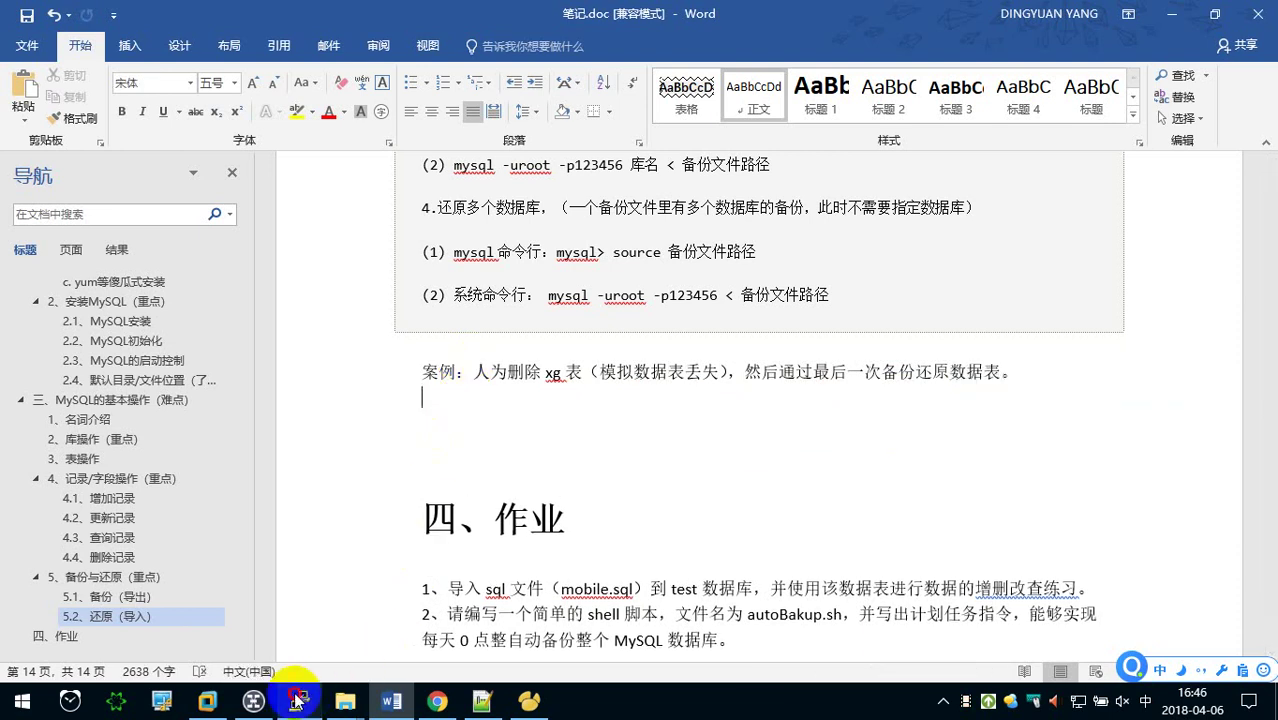
Switch to the test database with use test; and list its tables.
{"action": "left_click", "coordinate": [299, 701]}
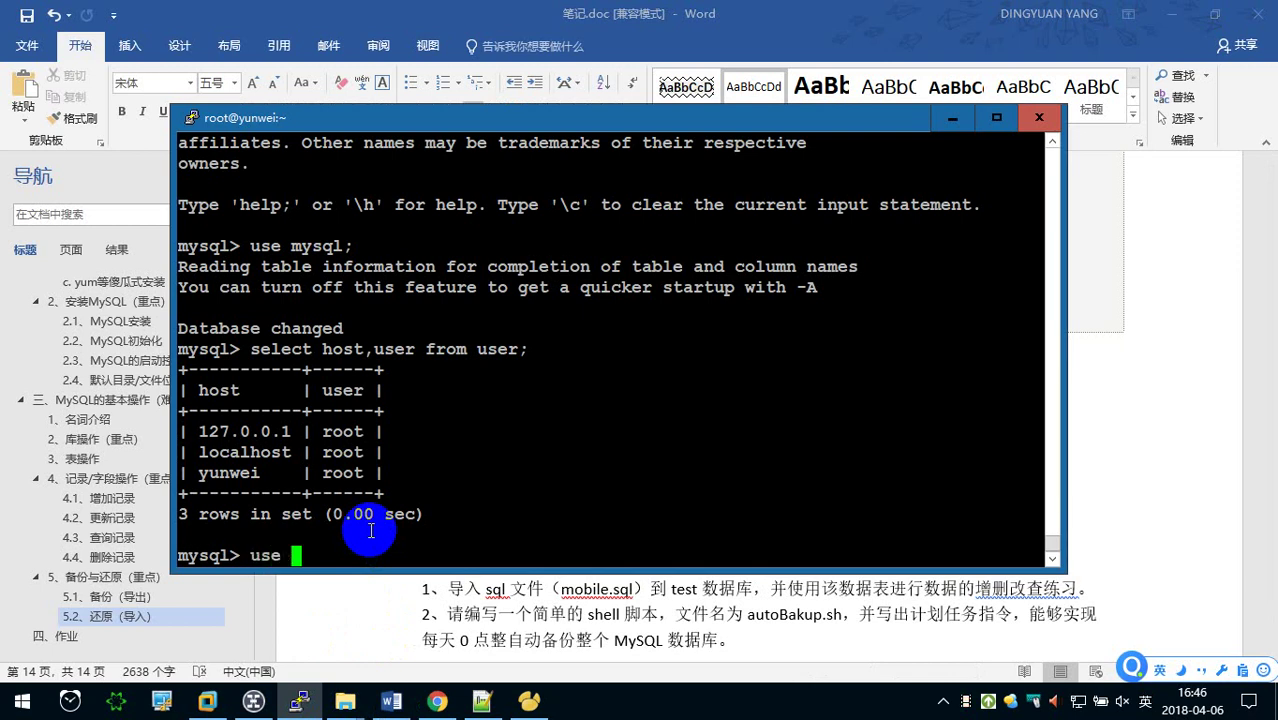
{"action": "type", "text": "test;"}
{"action": "key", "text": "Return"}
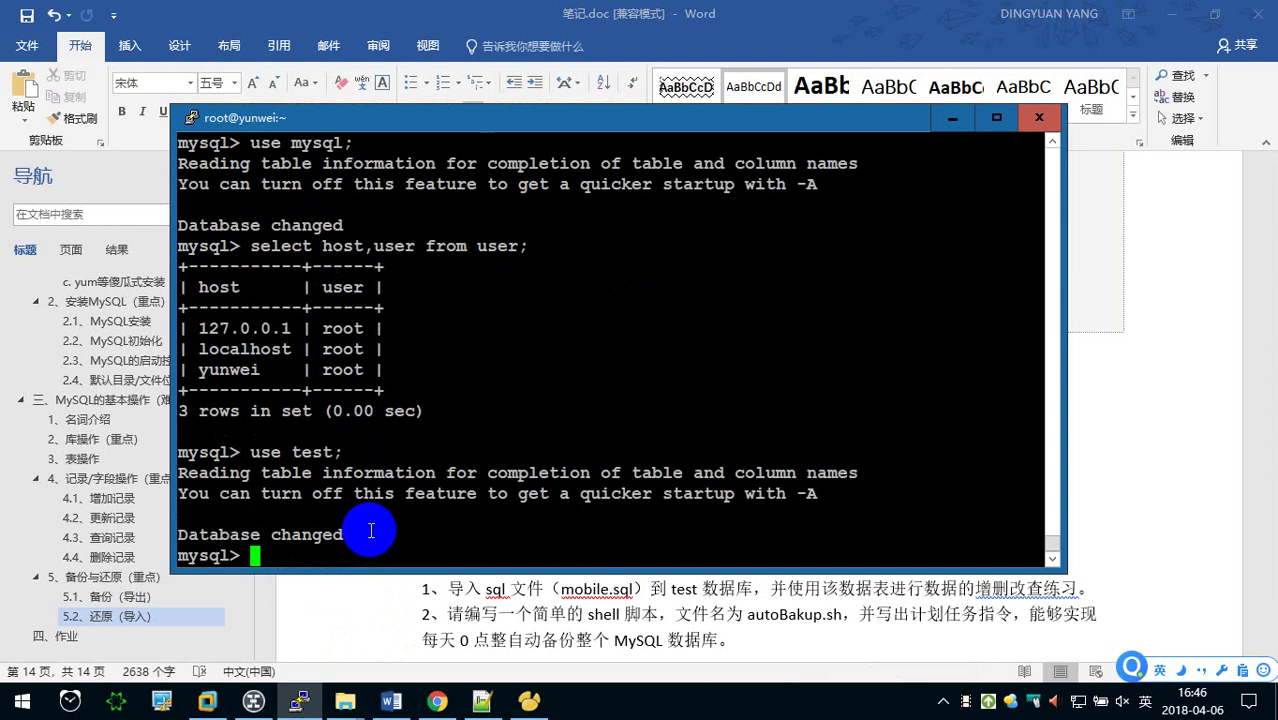
{"action": "type", "text": "how tables;"}
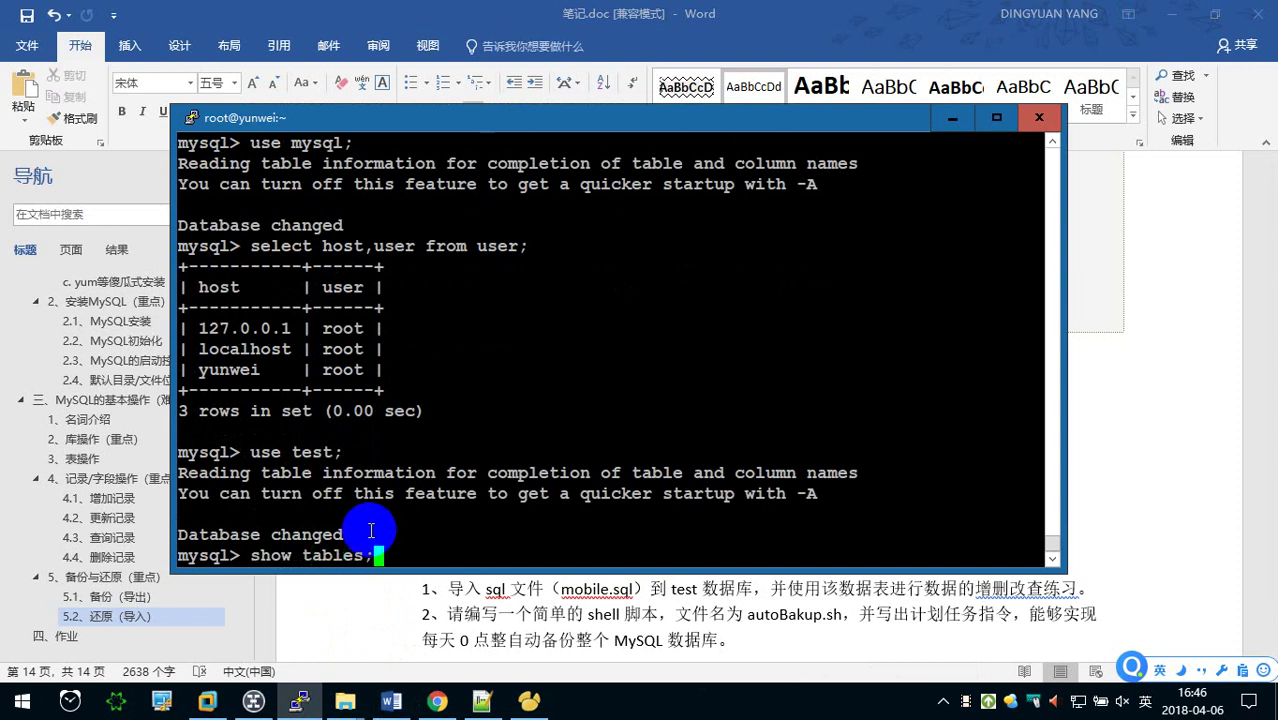
{"action": "key", "text": "Return"}
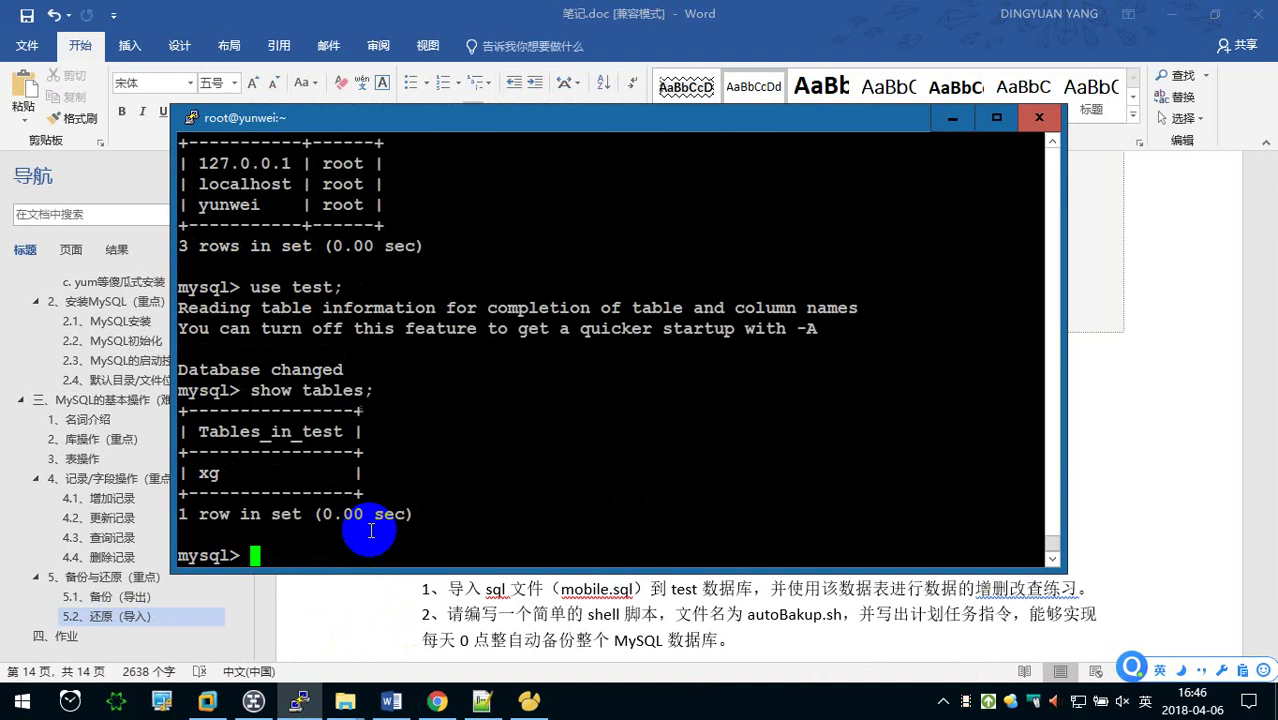
Drop the xg table and rerun show tables; to confirm it is empty.
{"action": "type", "text": "drop "}
{"action": "type", "text": "table"}
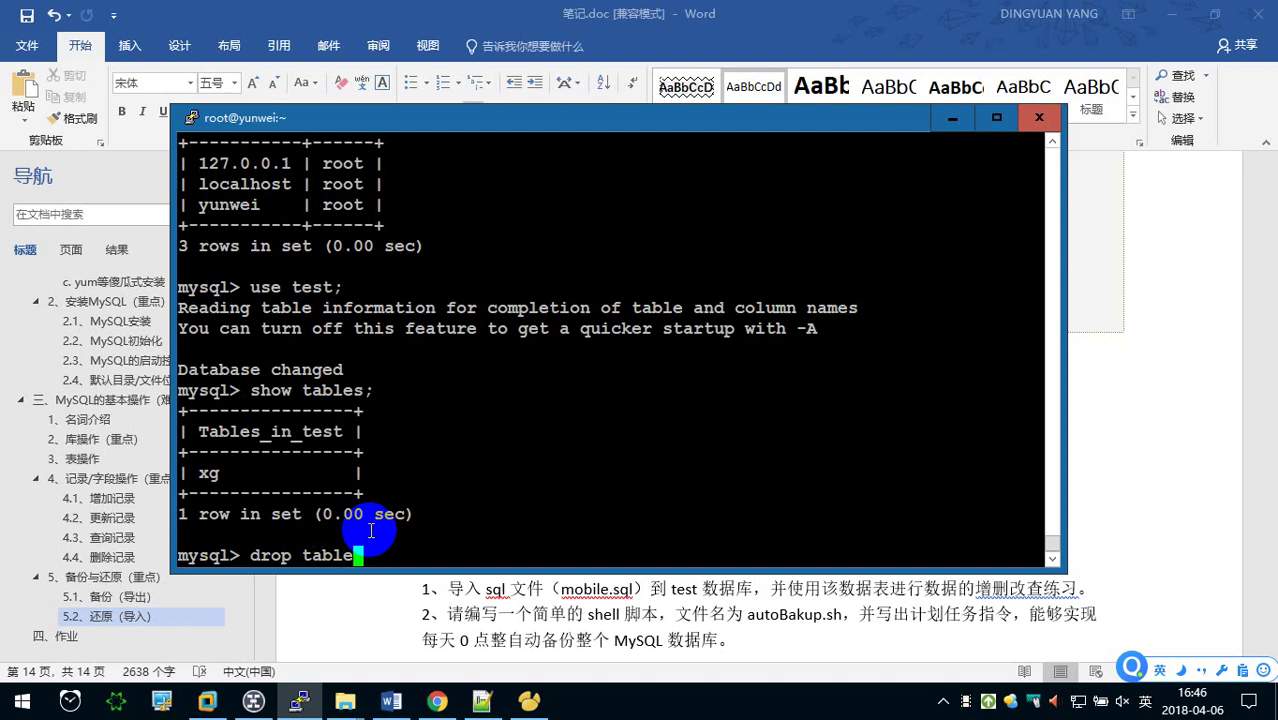
{"action": "type", "text": " x"}
{"action": "key", "text": "Return"}
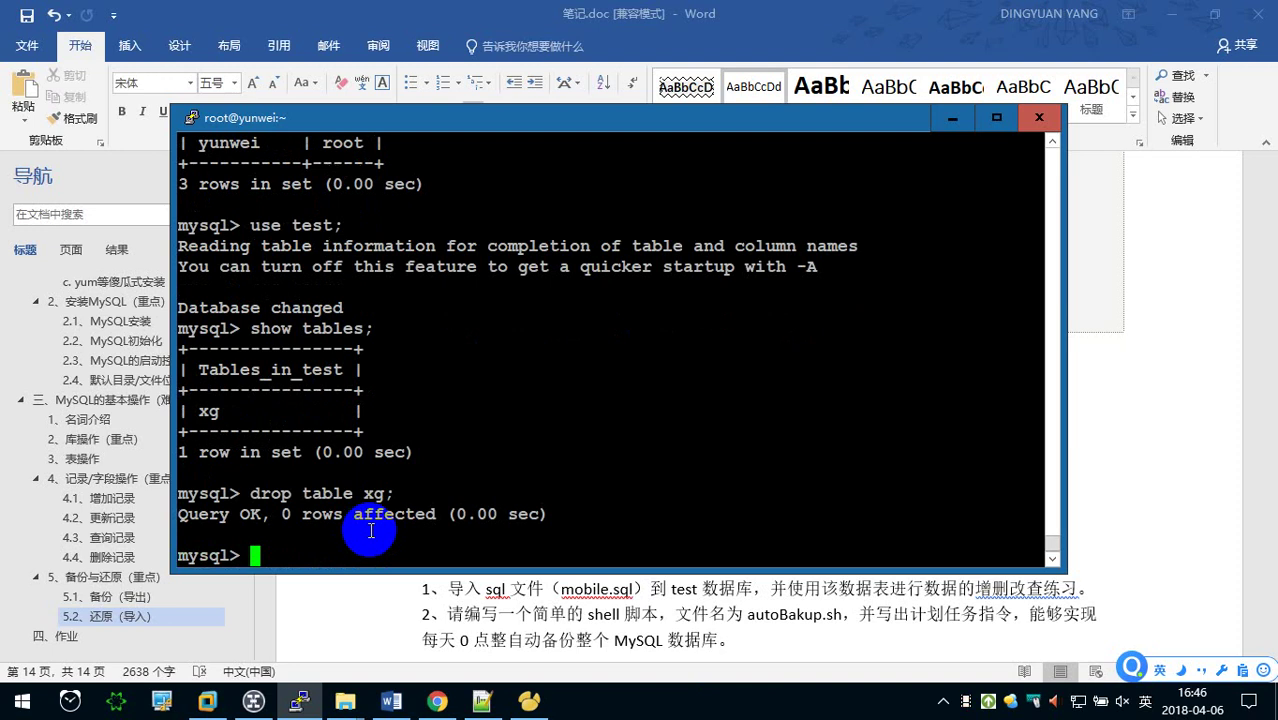
{"action": "key", "text": "Up"}
{"action": "key", "text": "Up"}
{"action": "key", "text": "Return"}
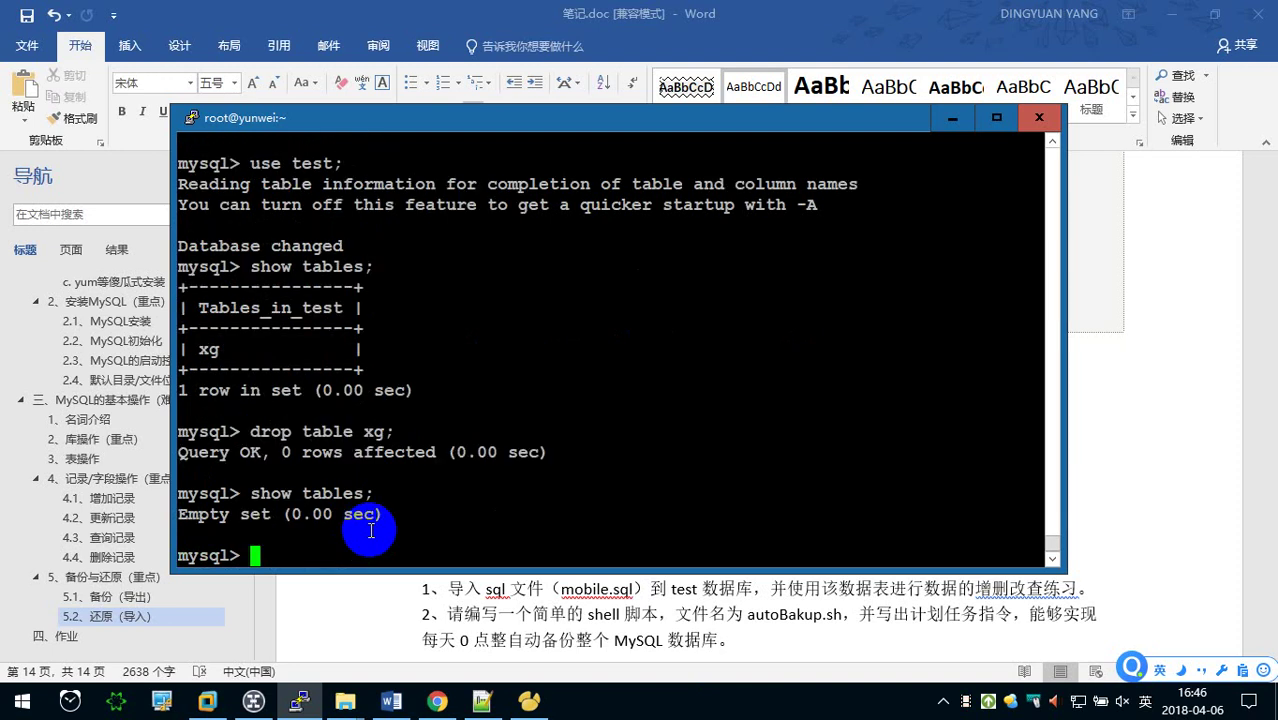
{"action": "key", "text": "ctrl+alt+a"}
Paste a screenshot of the drop table xg output under a new line 先删除数据表.
{"action": "left_click_drag", "start_coordinate": [177, 254], "coordinate": [635, 467]}
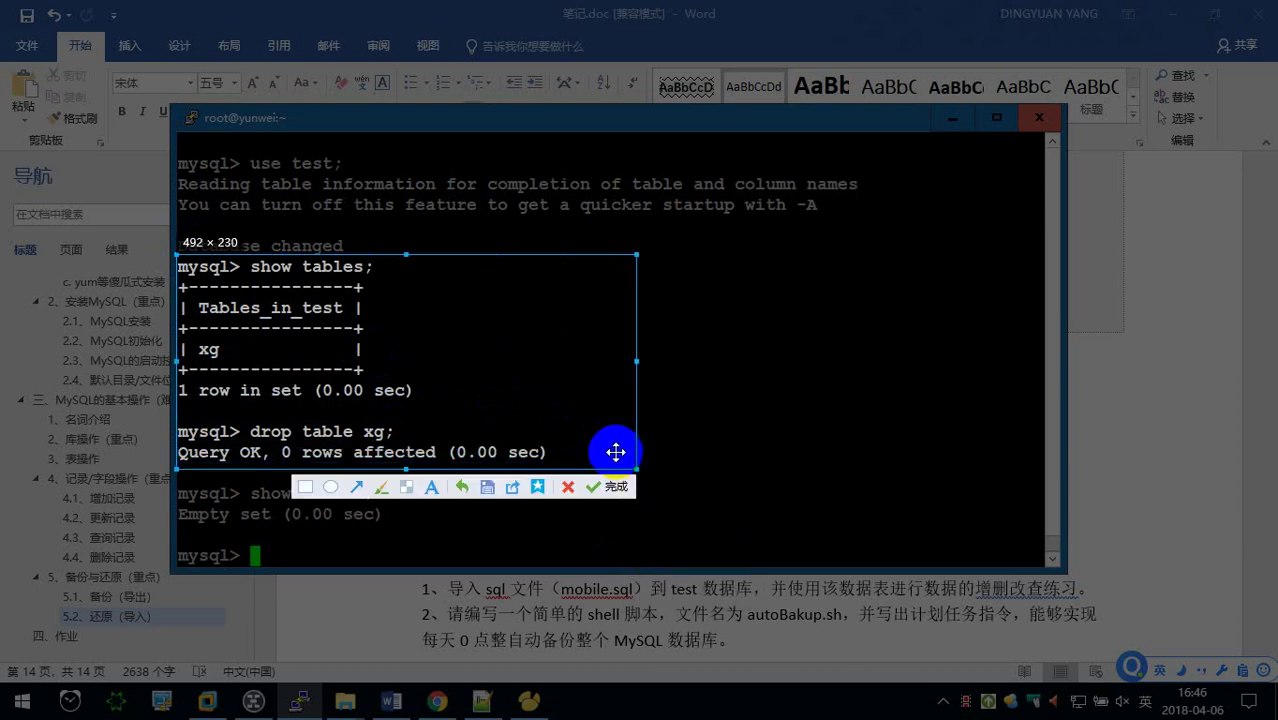
{"action": "left_click", "coordinate": [607, 487]}
{"action": "left_click", "coordinate": [1127, 480]}
{"action": "type", "text": "xian shanchu shujub"}
{"action": "key", "text": "space"}
{"action": "key", "text": "Return"}
{"action": "key", "text": "ctrl+v"}
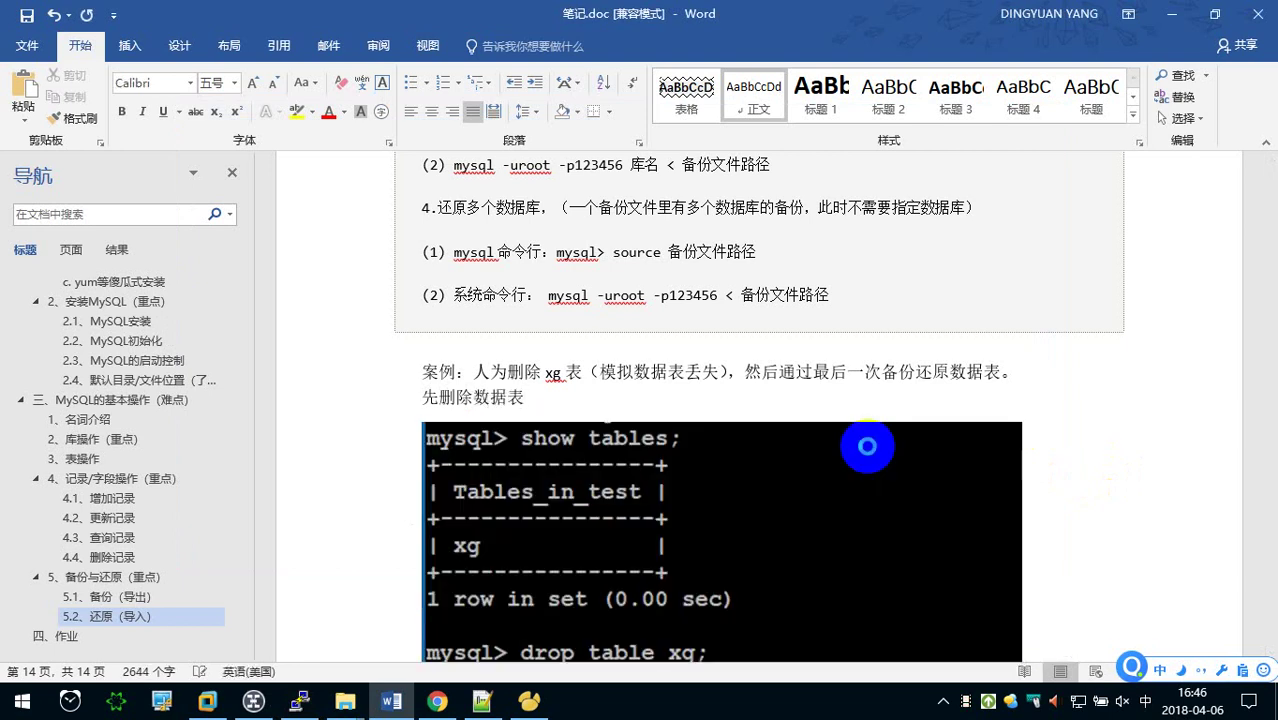
{"action": "scroll", "coordinate": [775, 484], "scroll_direction": "down", "scroll_amount": 1}
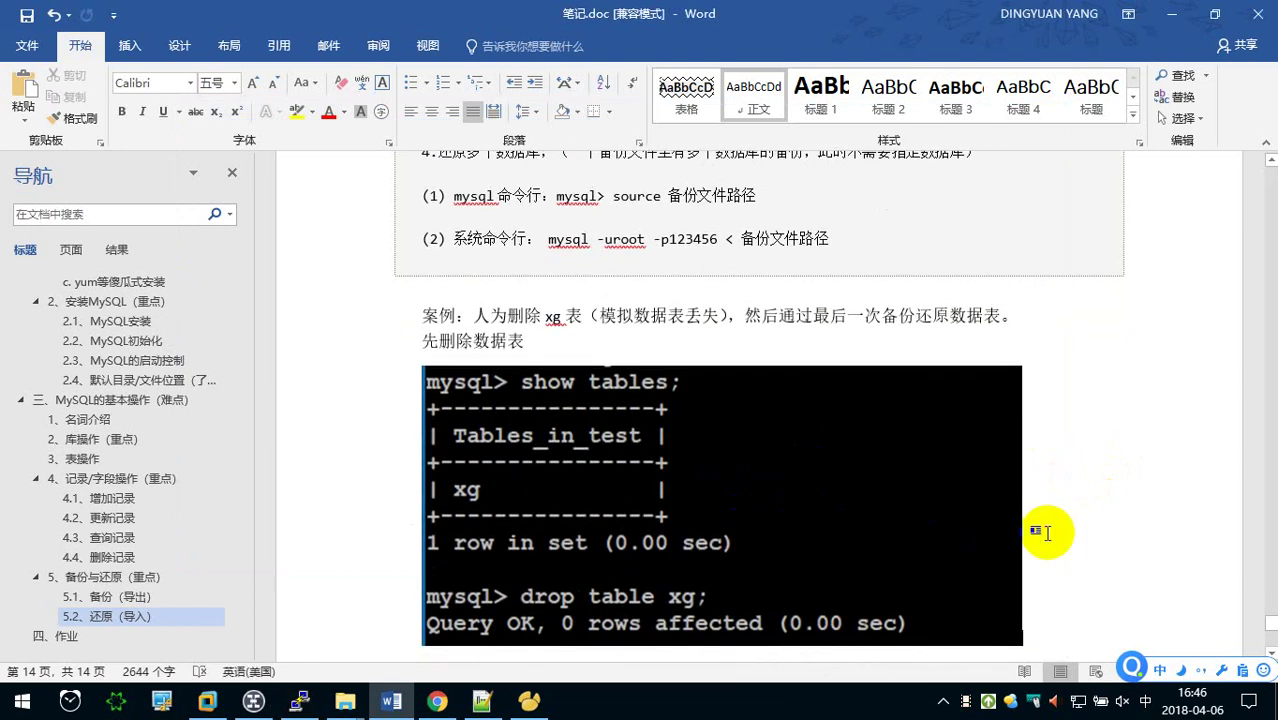
{"action": "scroll", "coordinate": [1046, 533], "scroll_direction": "down", "scroll_amount": 1}
{"action": "key", "text": "Return"}
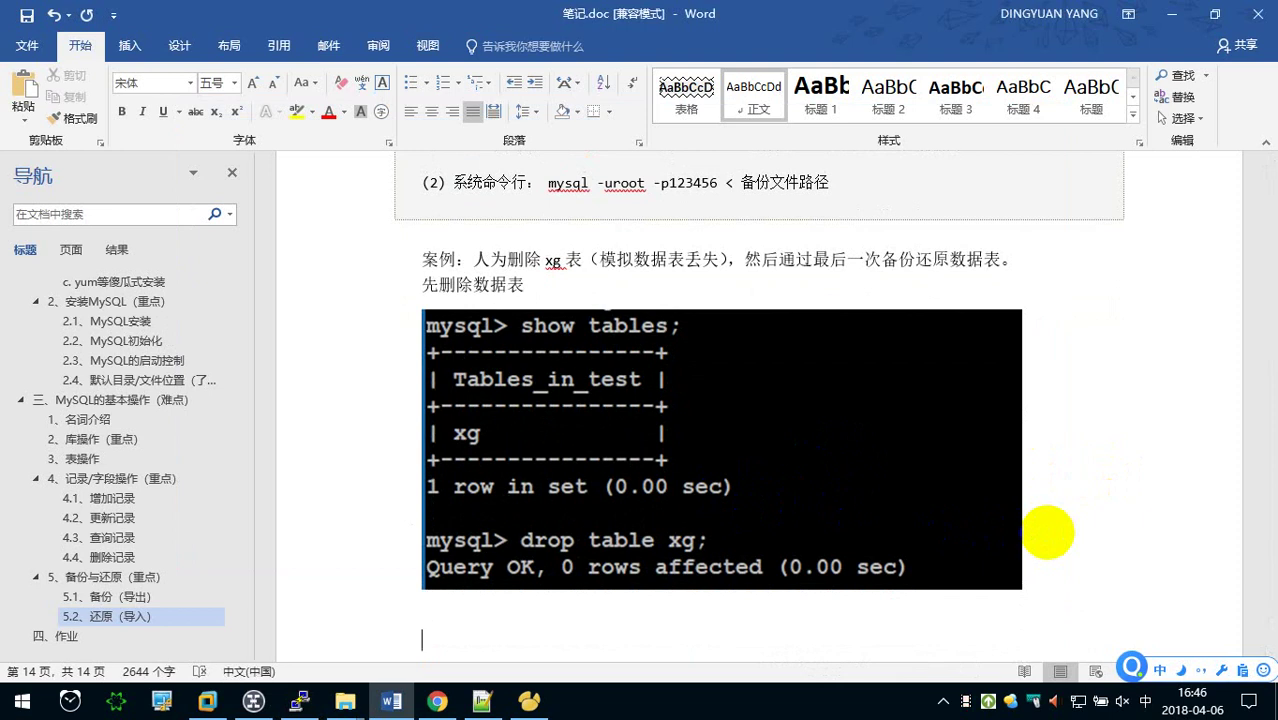
{"action": "left_click", "coordinate": [299, 701]}
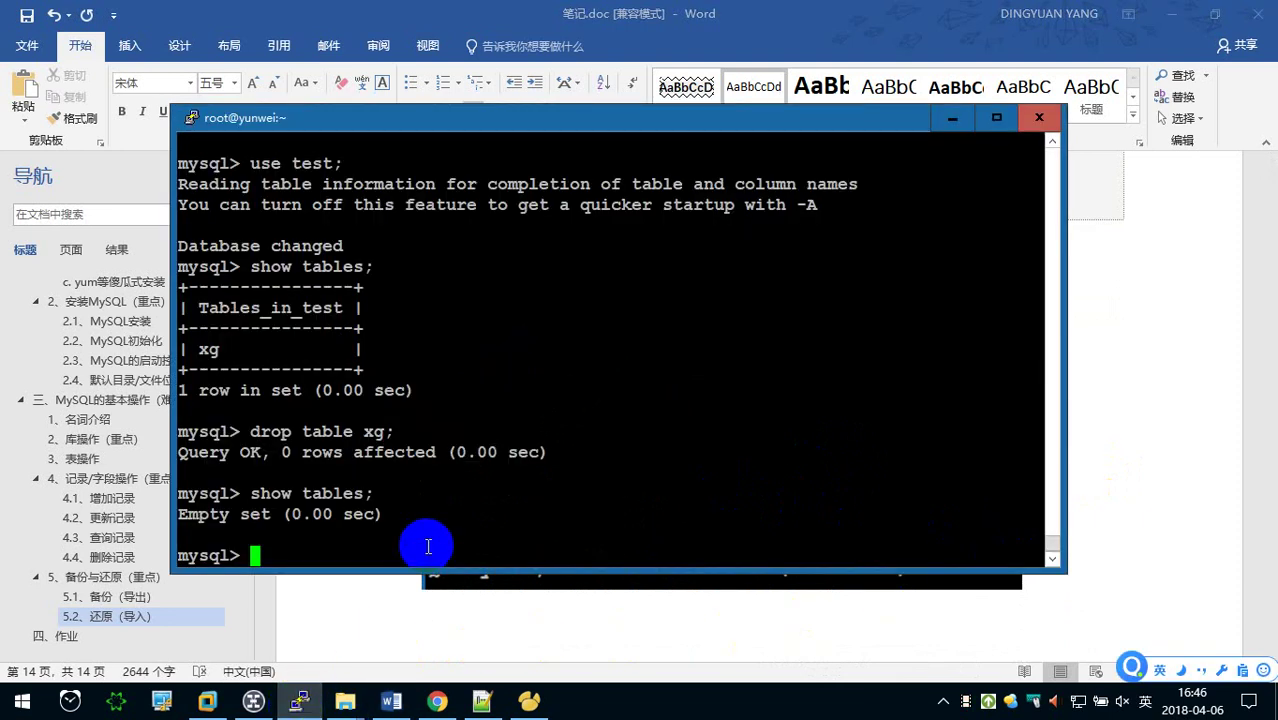
Copy test_20180406162601.sql from the PuTTY ls output and go back to Word.
{"action": "scroll", "coordinate": [442, 516], "scroll_direction": "up", "scroll_amount": 3}
{"action": "scroll", "coordinate": [448, 485], "scroll_direction": "up", "scroll_amount": 3}
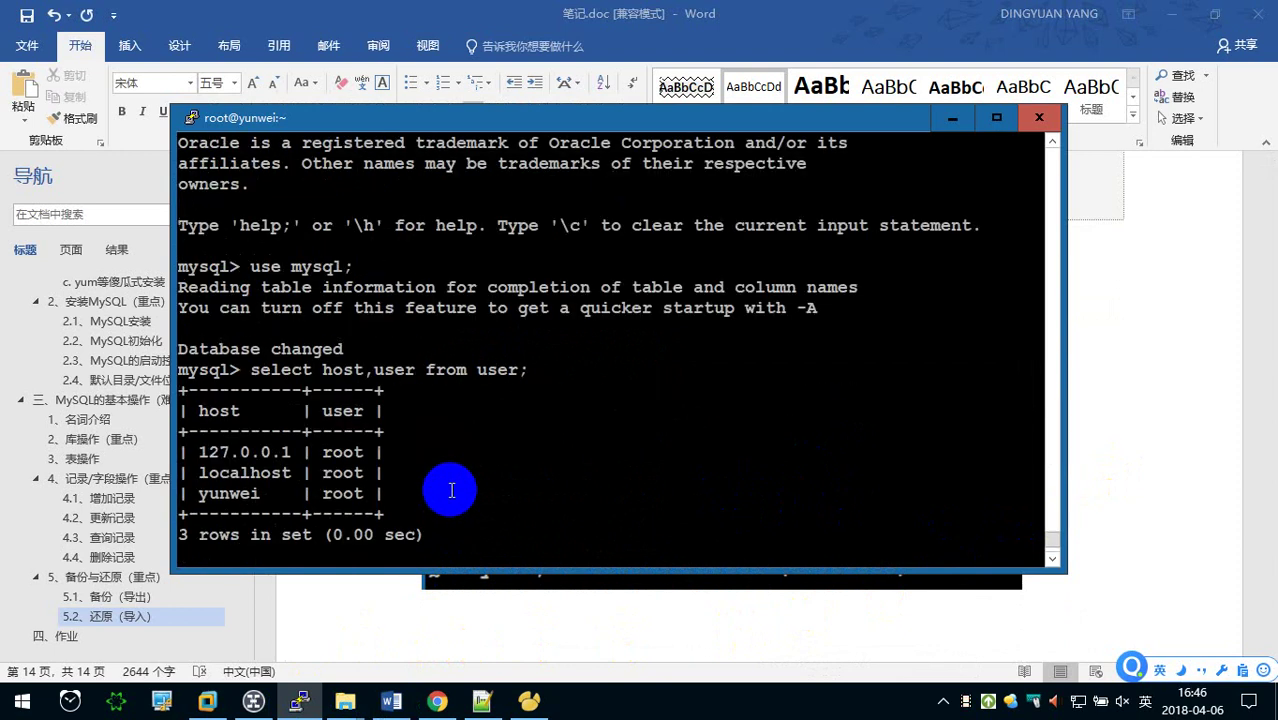
{"action": "scroll", "coordinate": [450, 488], "scroll_direction": "up", "scroll_amount": 7}
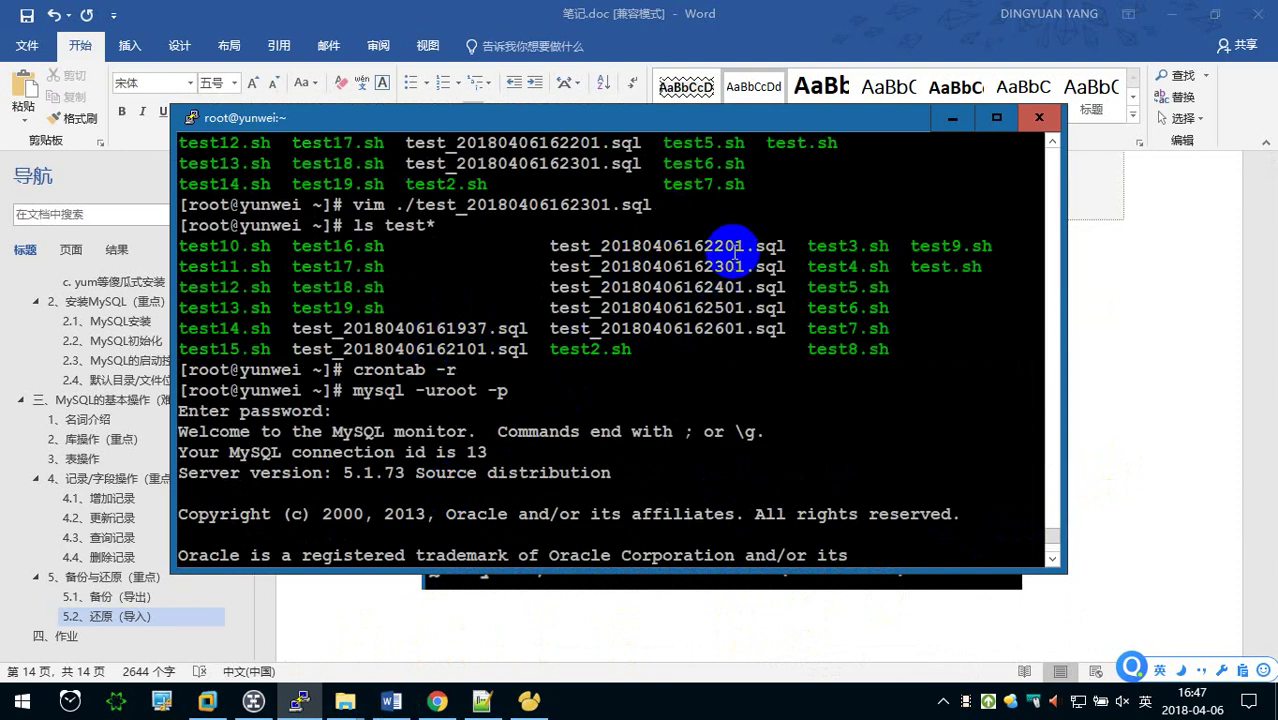
{"action": "left_click_drag", "start_coordinate": [786, 329], "coordinate": [550, 328]}
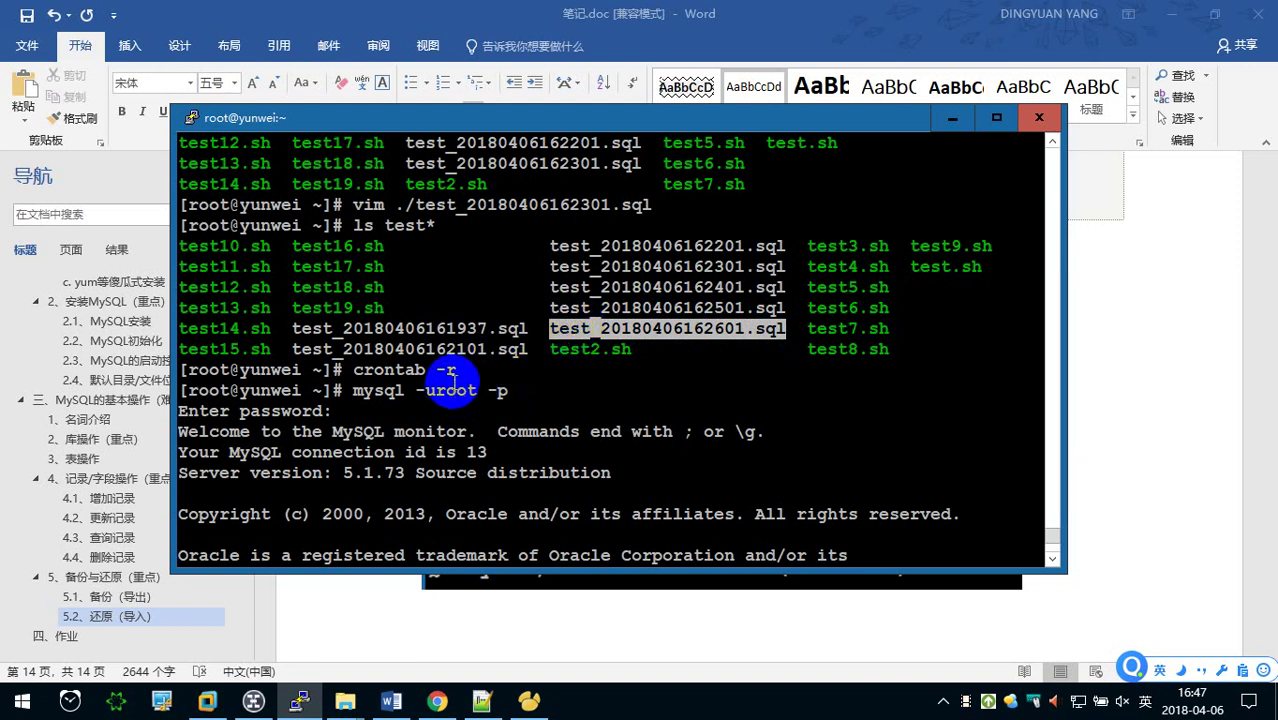
{"action": "left_click_drag", "start_coordinate": [354, 370], "coordinate": [452, 370]}
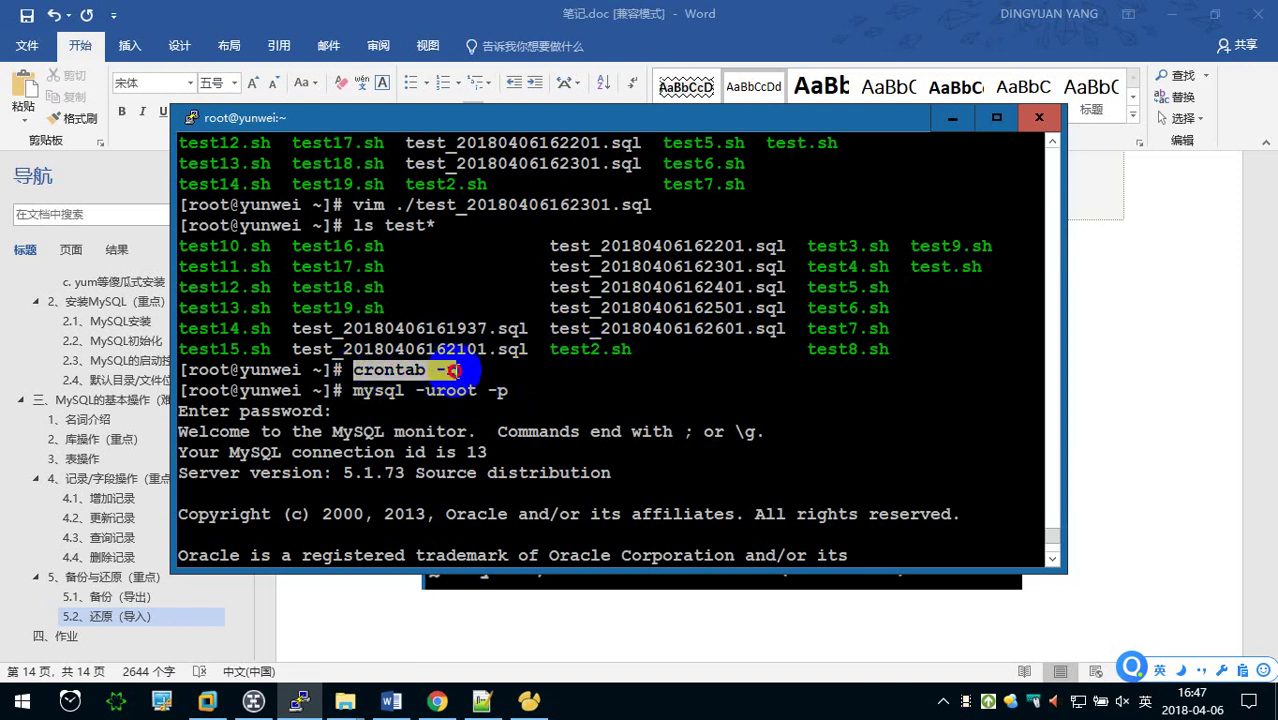
{"action": "left_click", "coordinate": [463, 373]}
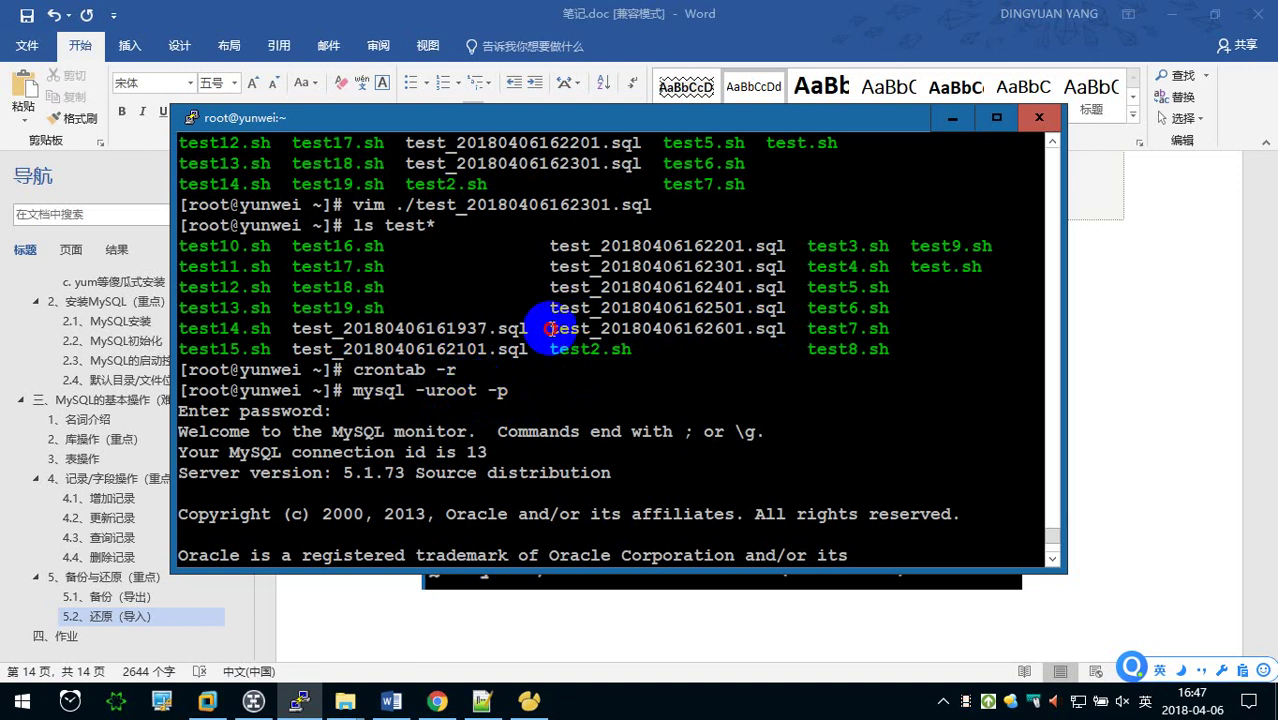
{"action": "left_click_drag", "start_coordinate": [551, 329], "coordinate": [786, 329]}
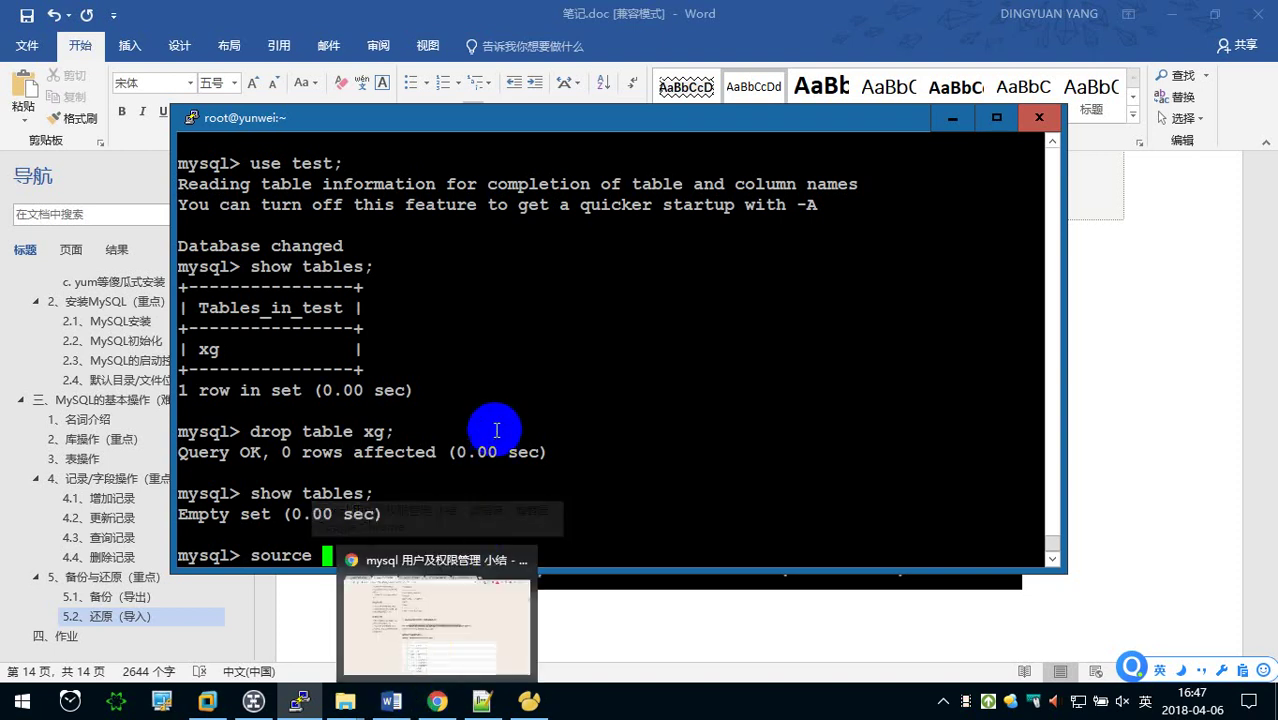
{"action": "left_click", "coordinate": [528, 598]}
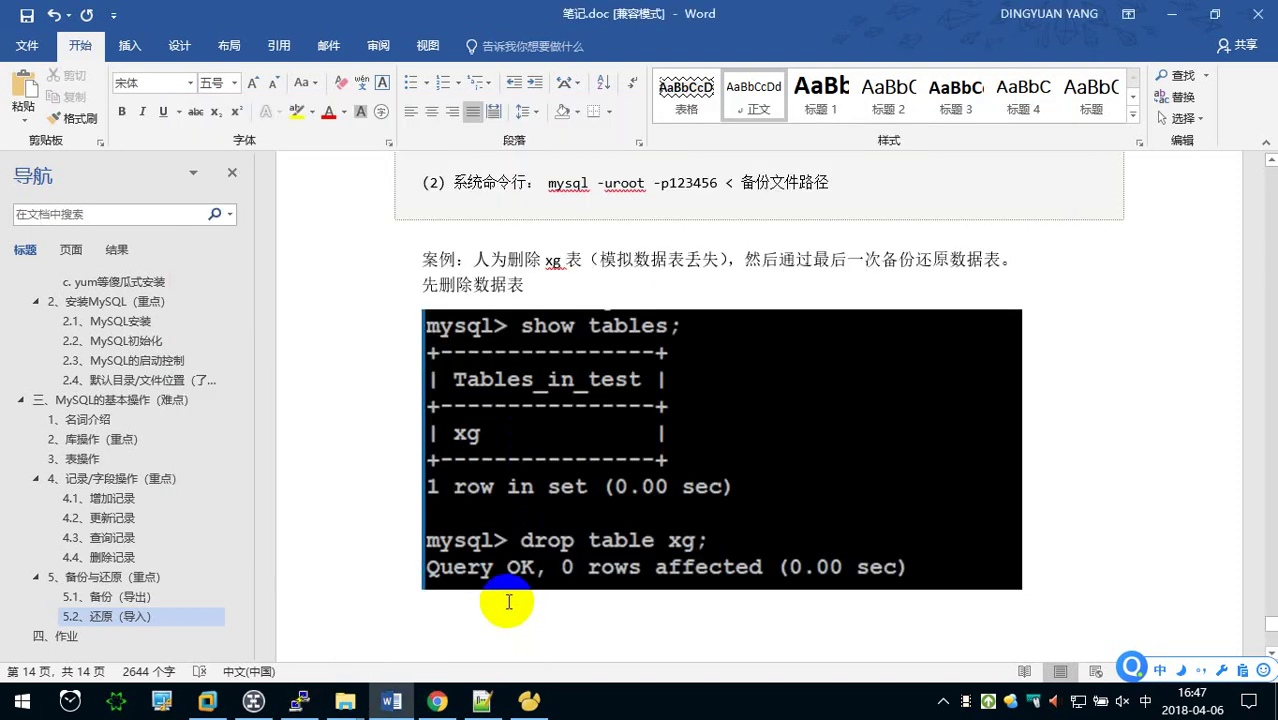
Type Source code in the Word notes, then delete it again.
{"action": "type", "text": "source"}
{"action": "key", "text": "Return"}
{"action": "type", "text": "code"}
{"action": "key", "text": "Return"}
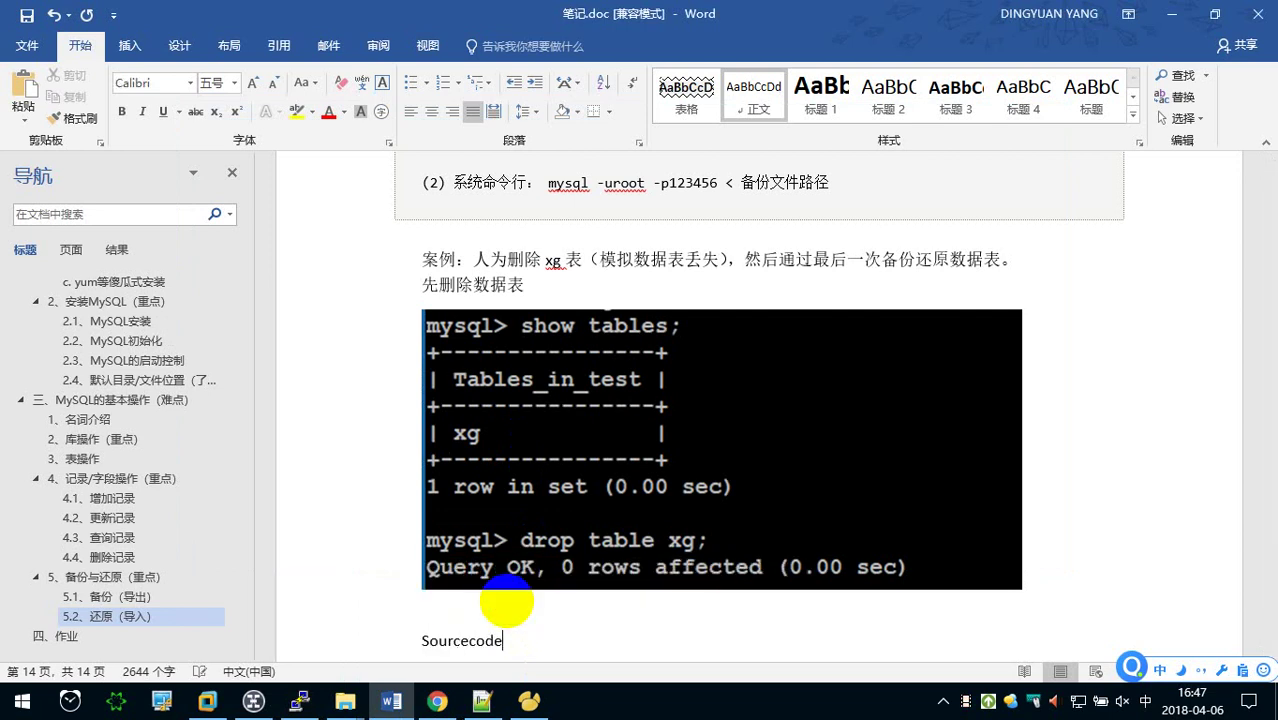
{"action": "key", "text": "Left"}
{"action": "key", "text": "Right"}
{"action": "key", "text": "Right"}
{"action": "key", "text": "BackSpace"}
{"action": "key", "text": "BackSpace"}
{"action": "key", "text": "BackSpace"}
{"action": "key", "text": "BackSpace"}
{"action": "key", "text": "BackSpace"}
{"action": "key", "text": "BackSpace"}
{"action": "key", "text": "BackSpace"}
{"action": "key", "text": "BackSpace"}
{"action": "key", "text": "BackSpace"}
{"action": "key", "text": "BackSpace"}
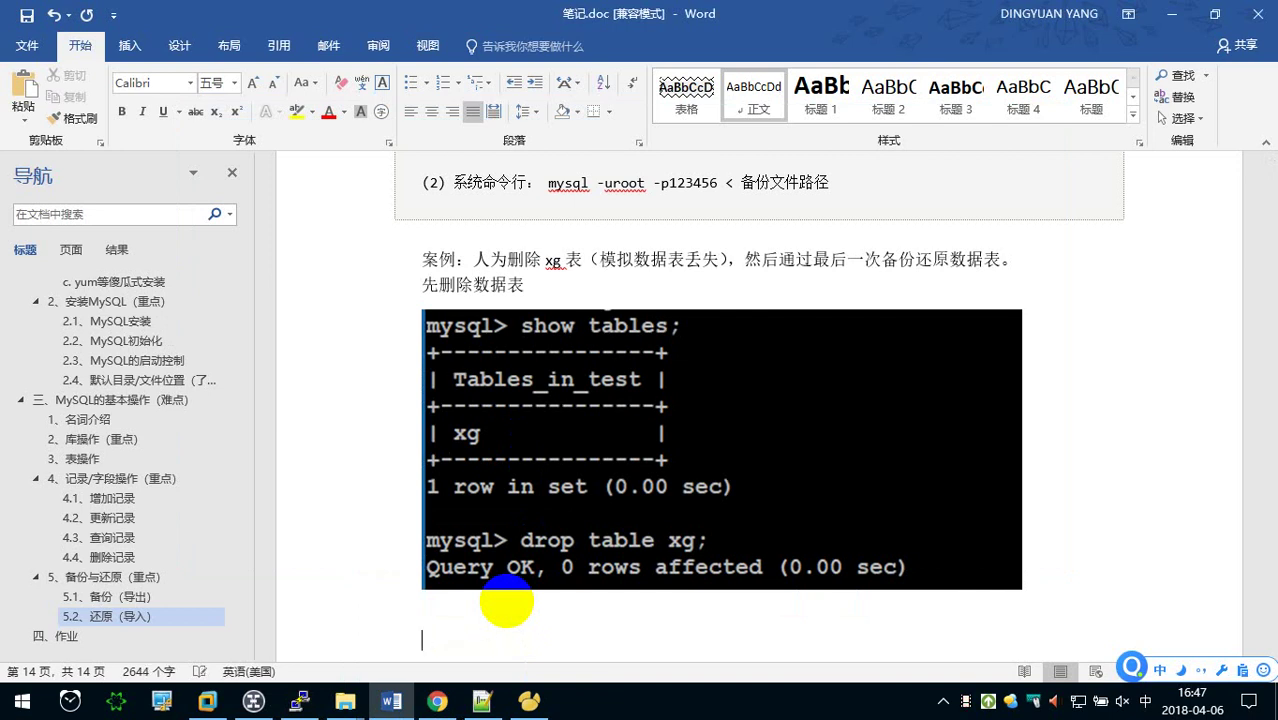
Run source /root/test_20180406162601.sql at the mysql prompt to restore the backup.
{"action": "left_click", "coordinate": [301, 702]}
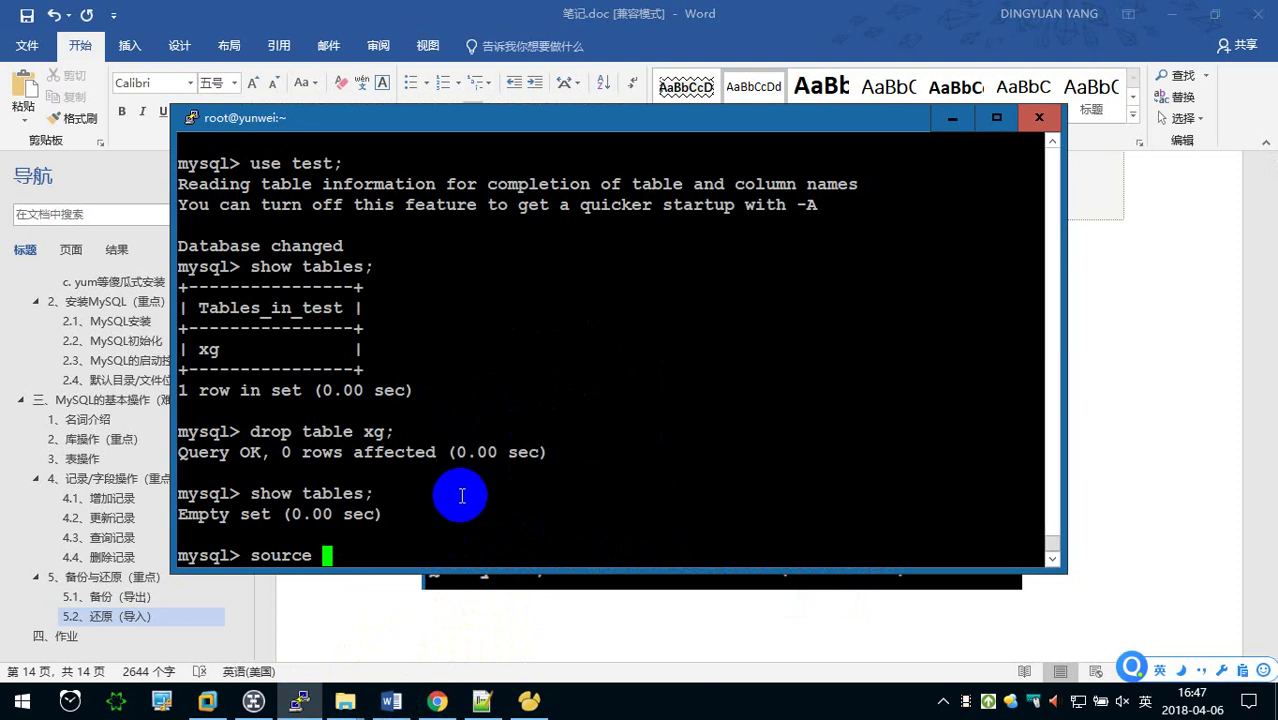
{"action": "type", "text": "test_20180406162601.sql"}
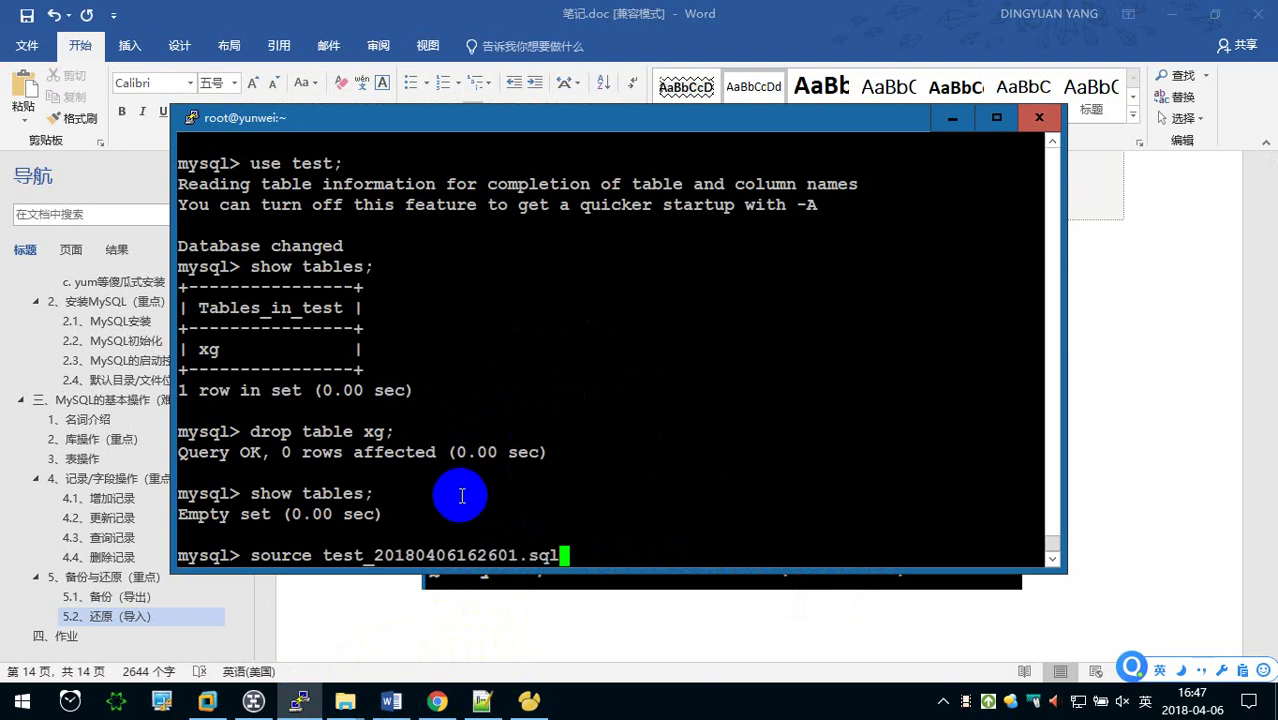
{"action": "key", "text": "Left"}
{"action": "key", "text": "Left"}
{"action": "key", "text": "Left"}
{"action": "key", "text": "Left"}
{"action": "key", "text": "Left"}
{"action": "key", "text": "Left"}
{"action": "type", "text": "/root/"}
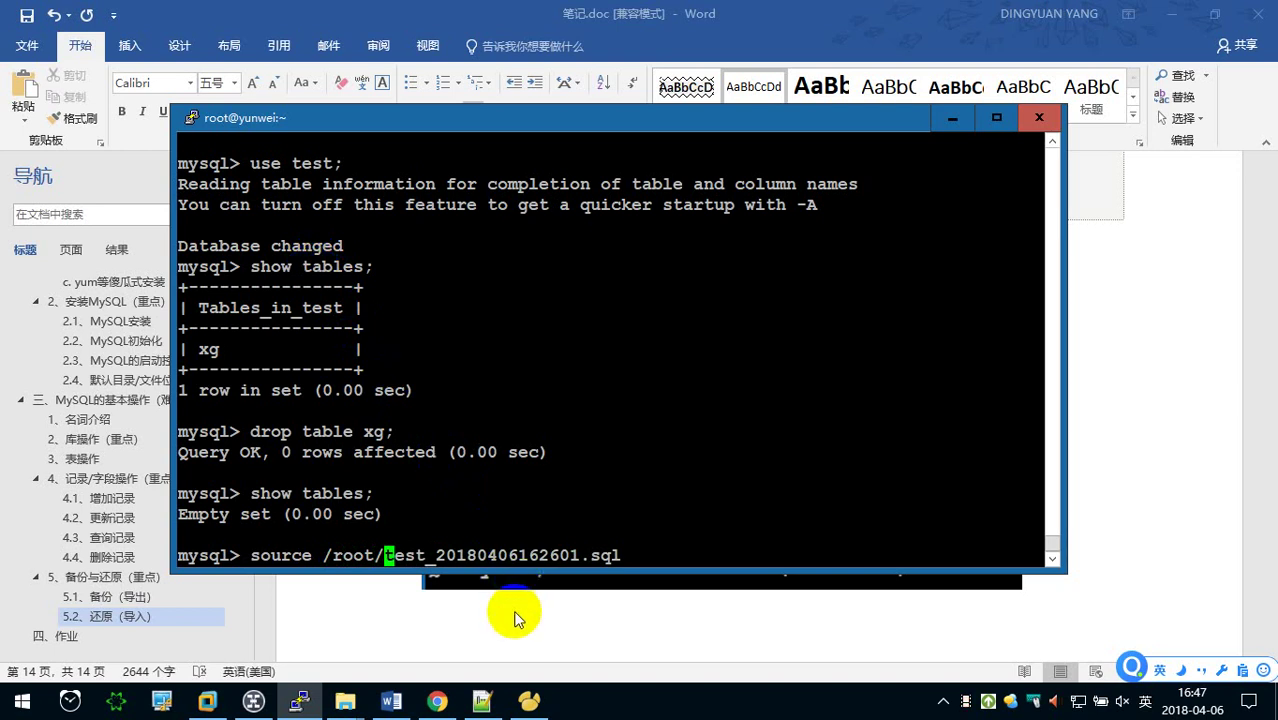
{"action": "left_click_drag", "start_coordinate": [250, 493], "coordinate": [356, 493]}
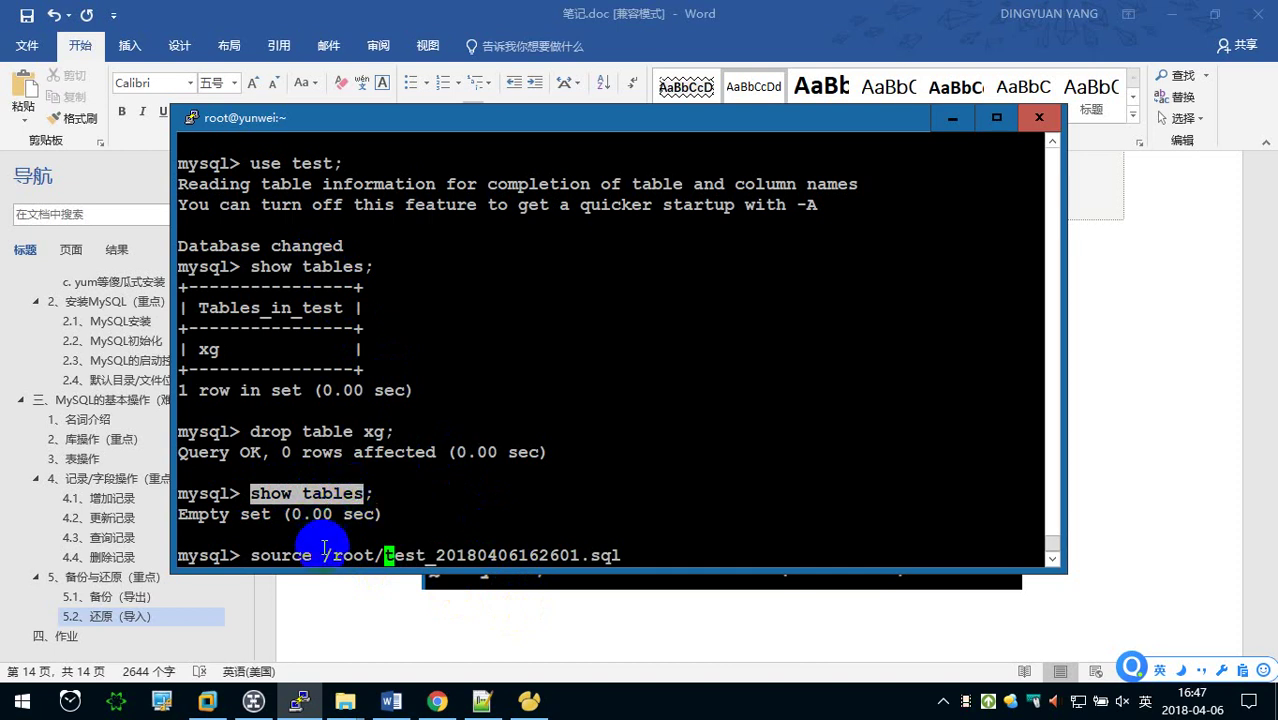
{"action": "left_click", "coordinate": [324, 547]}
{"action": "key", "text": "Right"}
{"action": "key", "text": "Right"}
{"action": "key", "text": "Right"}
{"action": "key", "text": "Right"}
{"action": "key", "text": "Right"}
{"action": "key", "text": "Right"}
{"action": "key", "text": "Right"}
{"action": "key", "text": "Right"}
{"action": "key", "text": "Right"}
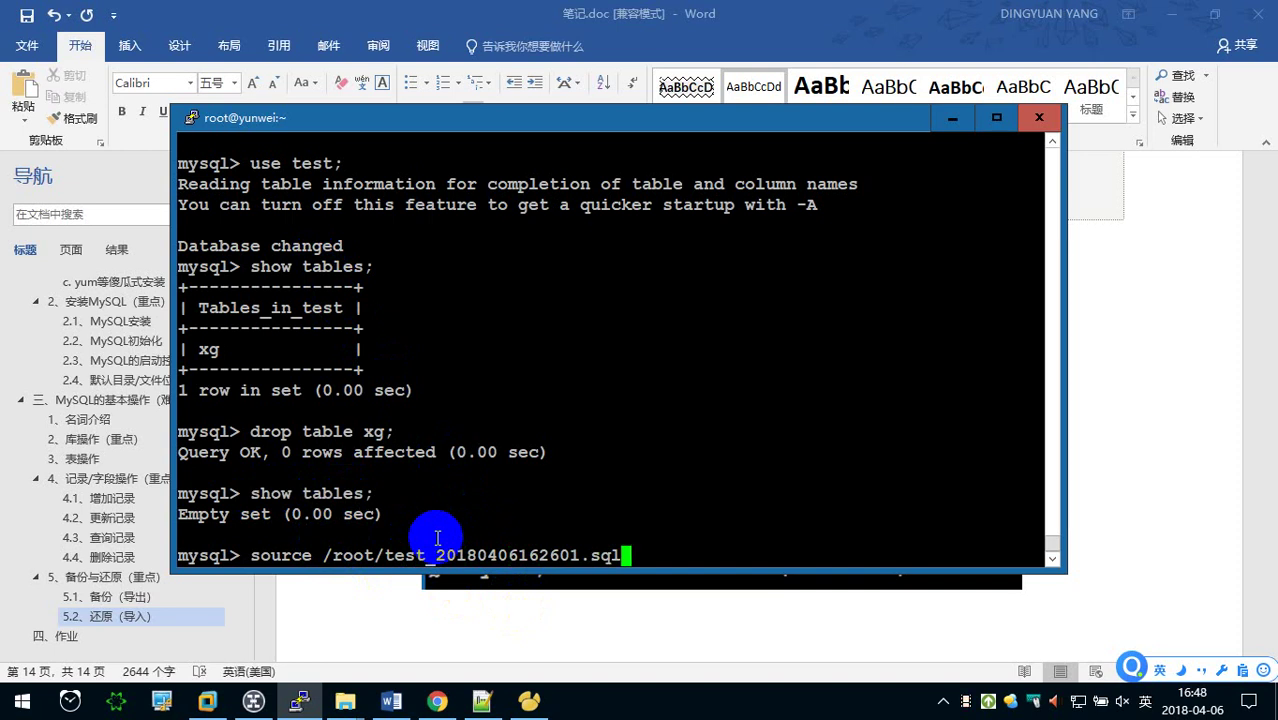
{"action": "key", "text": "Return"}
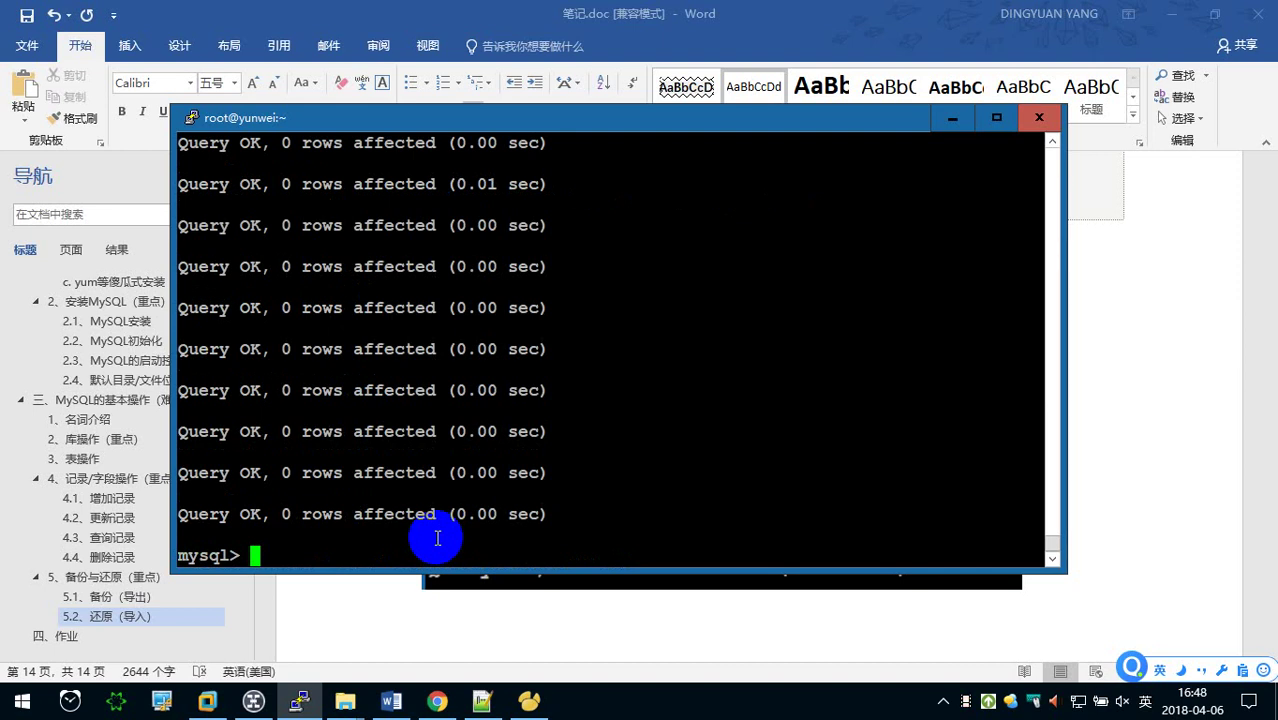
Run show tables and select * from xg to confirm xg and its 2 rows are back.
{"action": "type", "text": "show tables;"}
{"action": "key", "text": "Return"}
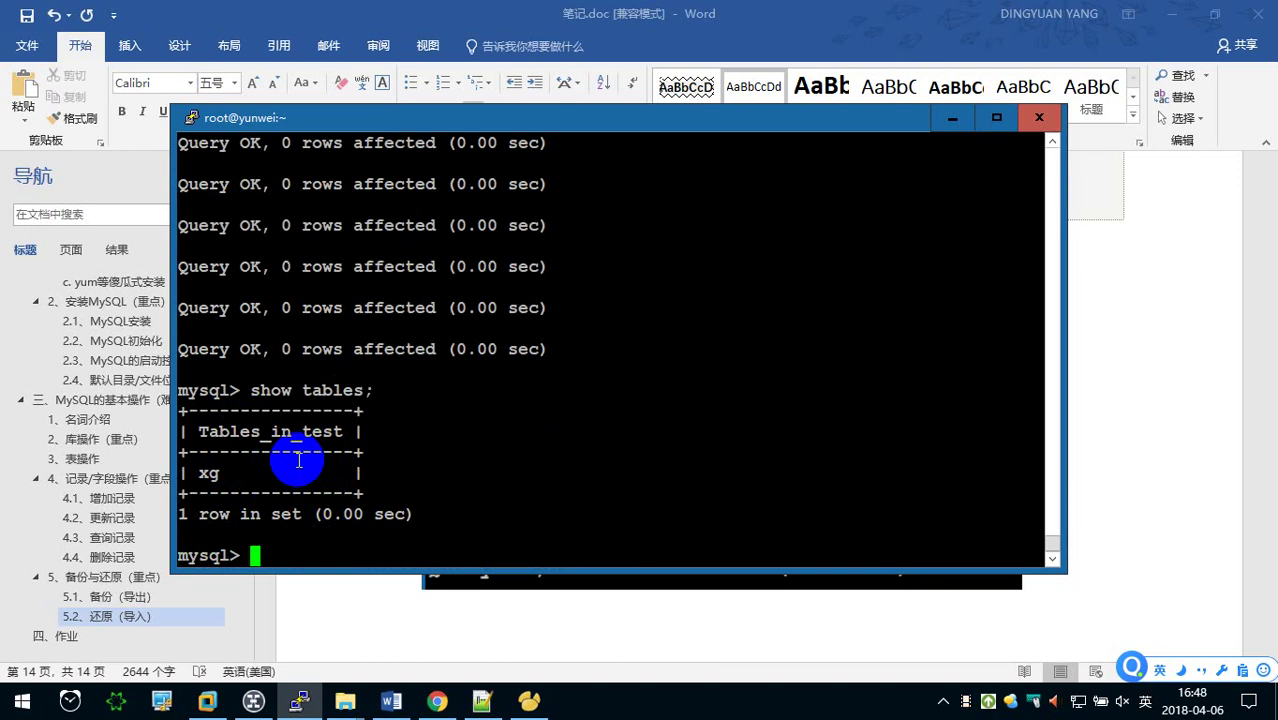
{"action": "type", "text": "select * from xg;"}
{"action": "key", "text": "Return"}
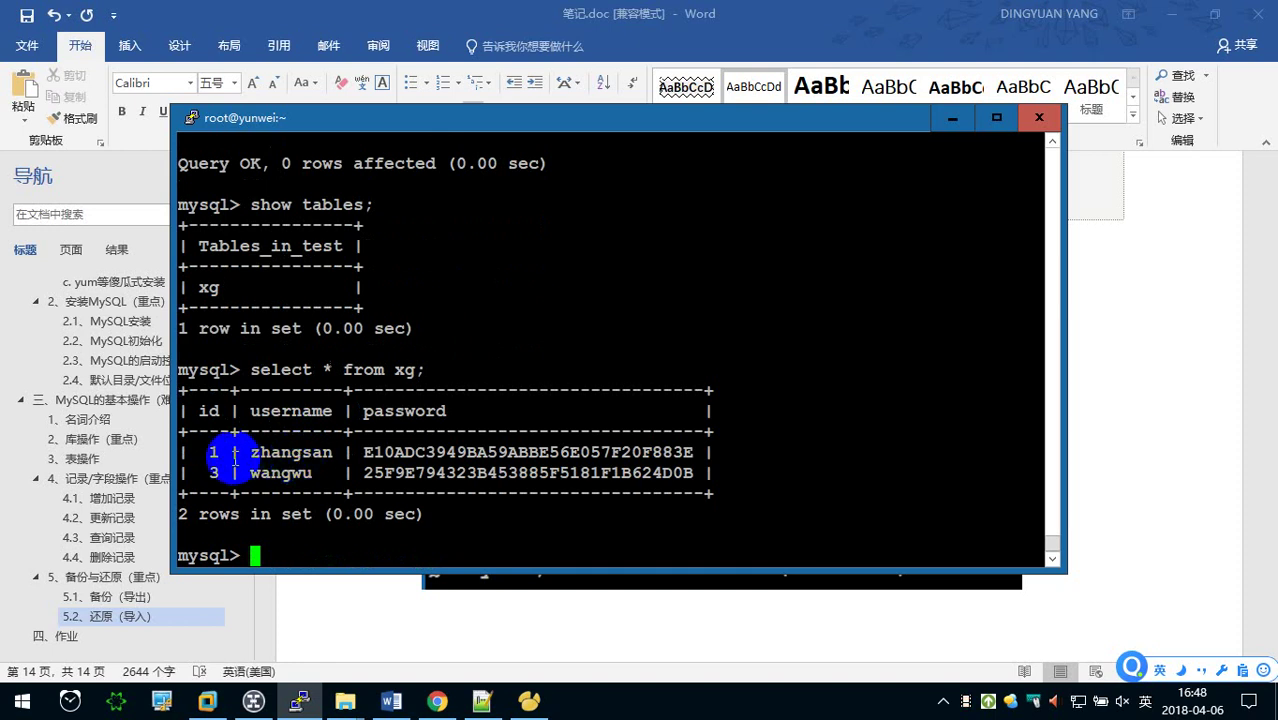
Scroll back to the source /root/test_20180406162601.sql command and start a screen capture.
{"action": "right_click", "coordinate": [338, 366]}
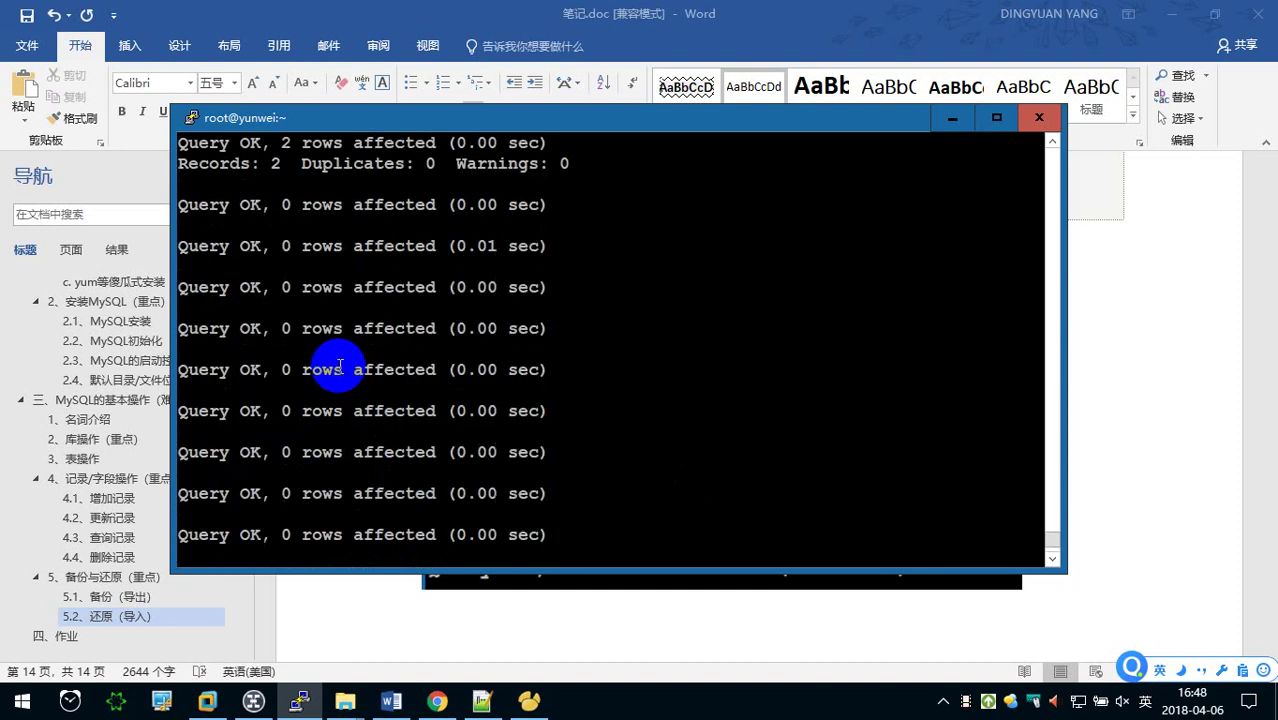
{"action": "scroll", "coordinate": [340, 366], "scroll_direction": "up", "scroll_amount": 5}
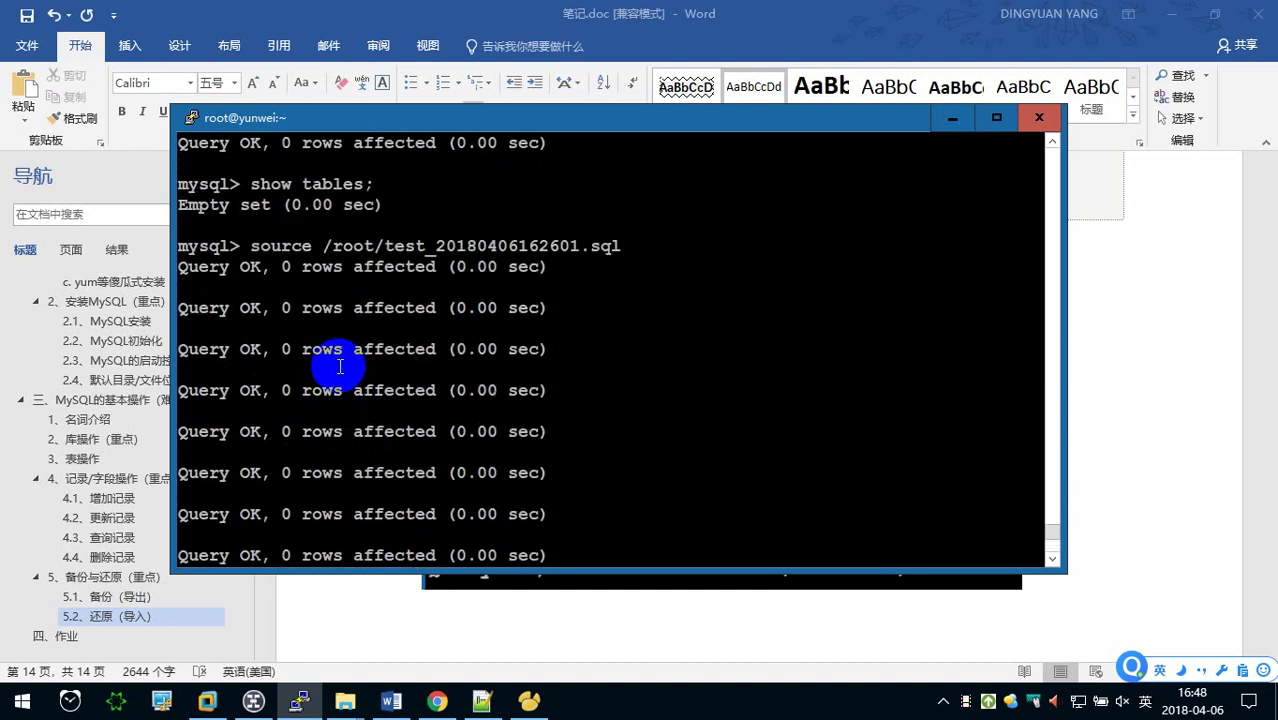
{"action": "key", "text": "ctrl+alt+a"}
Capture the terminal region showing the source restore command as a screenshot.
{"action": "left_click_drag", "start_coordinate": [177, 222], "coordinate": [677, 272]}
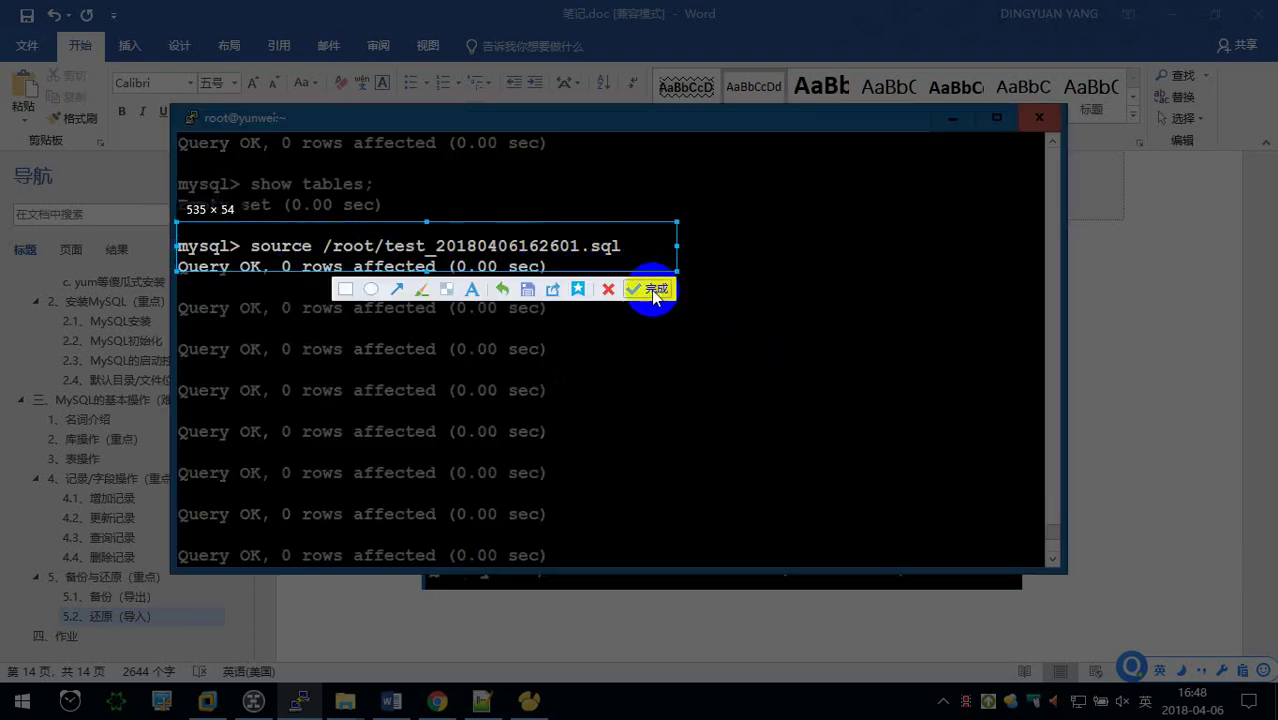
{"action": "left_click", "coordinate": [655, 290]}
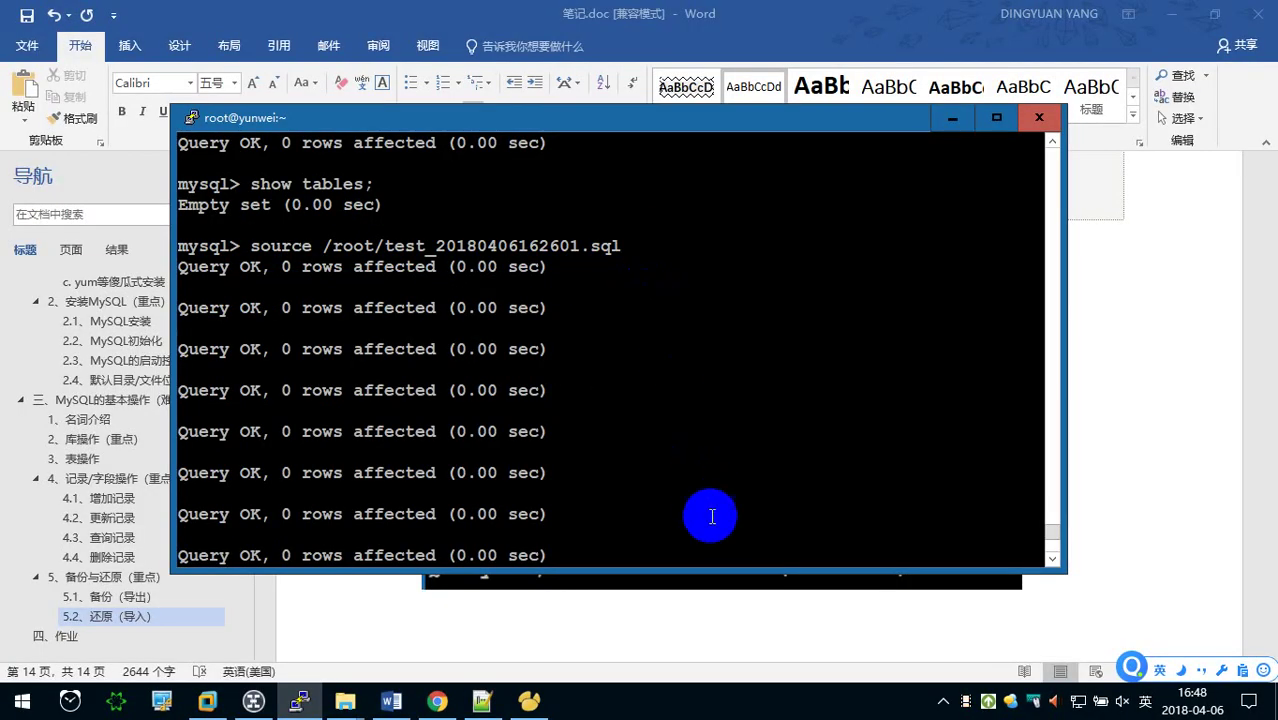
{"action": "left_click", "coordinate": [636, 628]}
In the notes, type the label 还原操作： and paste the screenshot beneath it.
{"action": "scroll", "coordinate": [610, 530], "scroll_direction": "down", "scroll_amount": 3}
{"action": "type", "text": "huanyuan"}
{"action": "key", "text": "space"}
{"action": "type", "text": "cao'zuo"}
{"action": "key", "text": "space"}
{"action": "type", "text": "："}
{"action": "key", "text": "Return"}
{"action": "key", "text": "ctrl+v"}
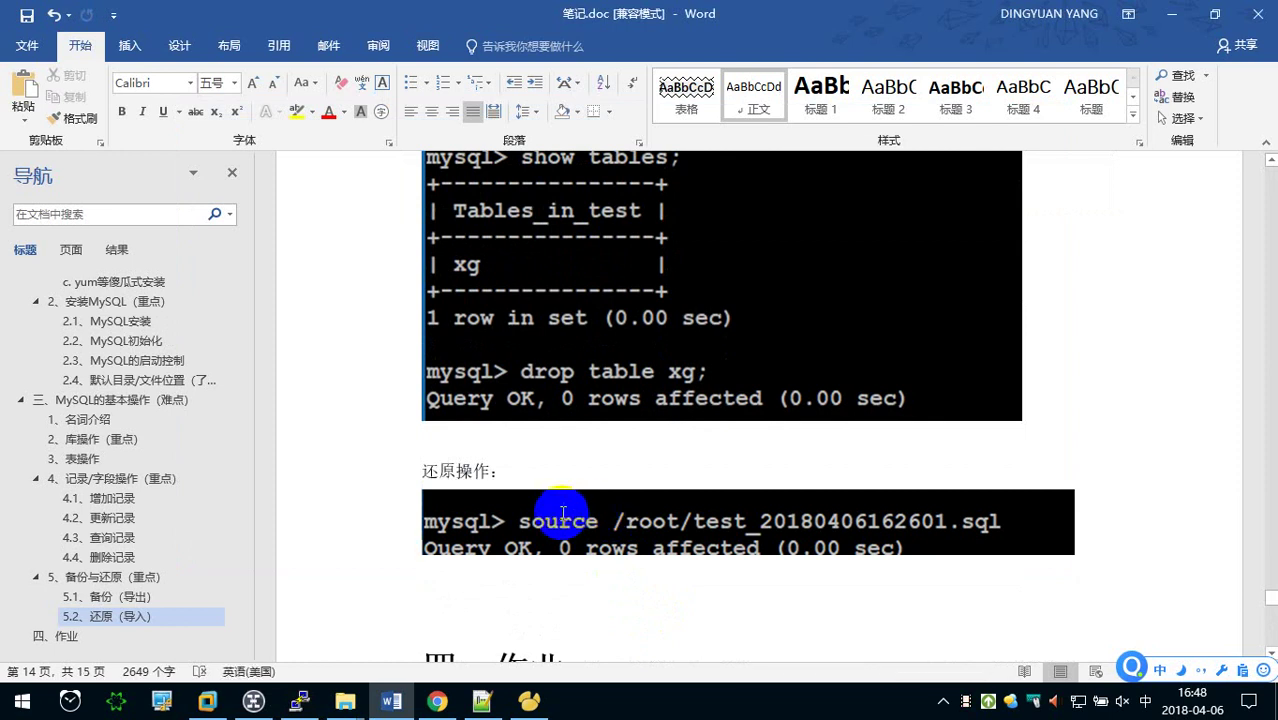
Review the pasted restore screenshot and start a new line below it.
{"action": "scroll", "coordinate": [551, 450], "scroll_direction": "up", "scroll_amount": 5}
{"action": "scroll", "coordinate": [551, 485], "scroll_direction": "up", "scroll_amount": 1}
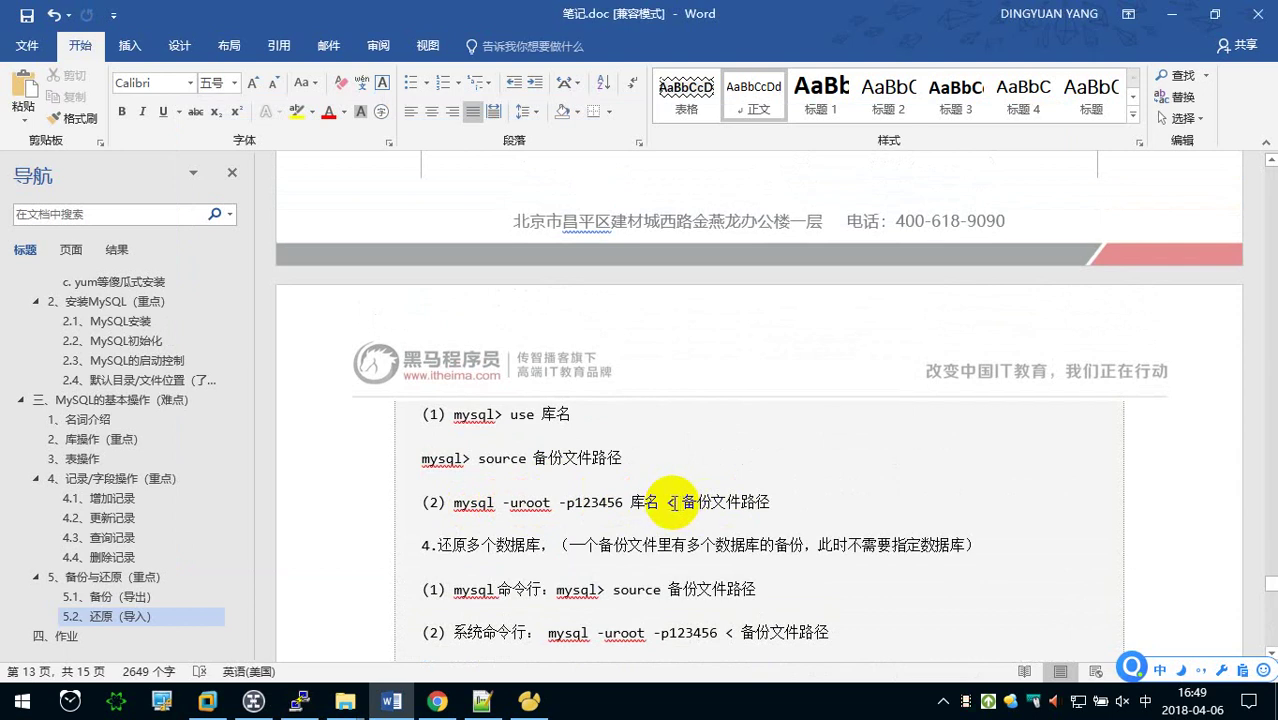
{"action": "scroll", "coordinate": [665, 505], "scroll_direction": "down", "scroll_amount": 2}
{"action": "scroll", "coordinate": [661, 502], "scroll_direction": "down", "scroll_amount": 6}
{"action": "scroll", "coordinate": [665, 502], "scroll_direction": "down", "scroll_amount": 8}
{"action": "scroll", "coordinate": [650, 495], "scroll_direction": "down", "scroll_amount": 5}
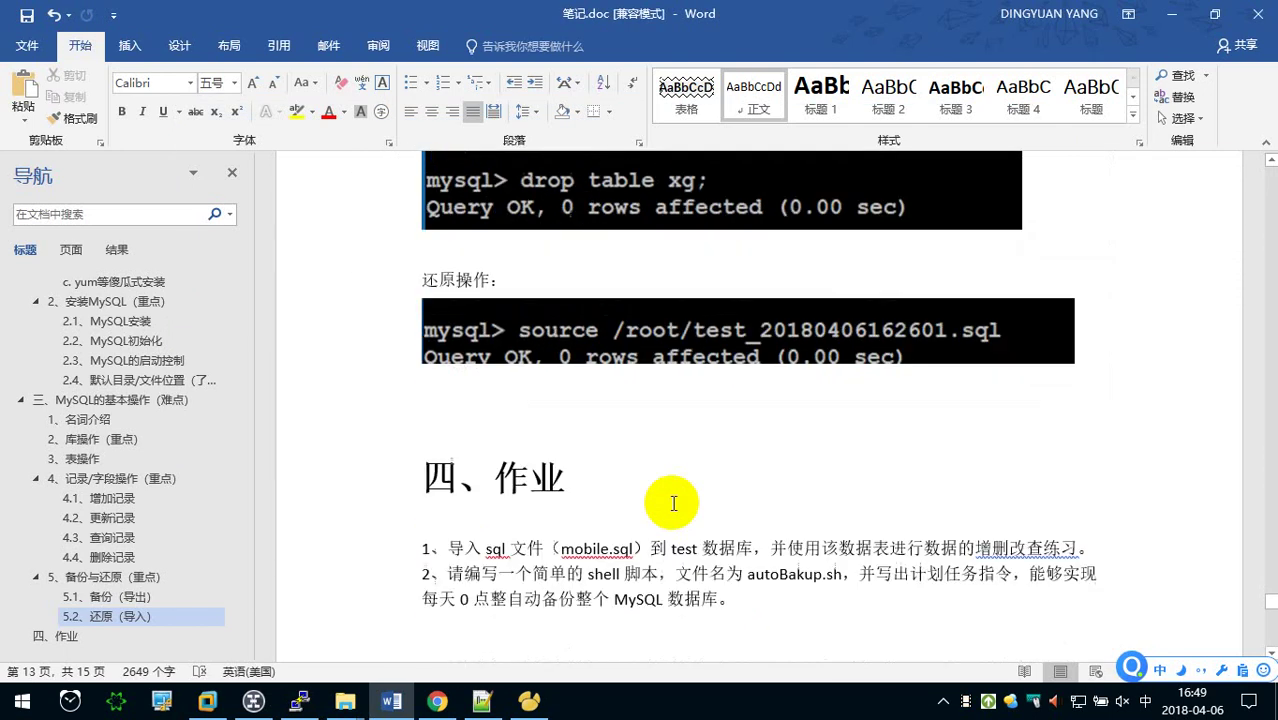
{"action": "scroll", "coordinate": [577, 349], "scroll_direction": "up", "scroll_amount": 6}
{"action": "scroll", "coordinate": [543, 351], "scroll_direction": "up", "scroll_amount": 4}
{"action": "scroll", "coordinate": [537, 274], "scroll_direction": "up", "scroll_amount": 2}
{"action": "scroll", "coordinate": [535, 357], "scroll_direction": "up", "scroll_amount": 1}
{"action": "scroll", "coordinate": [535, 357], "scroll_direction": "down", "scroll_amount": 3}
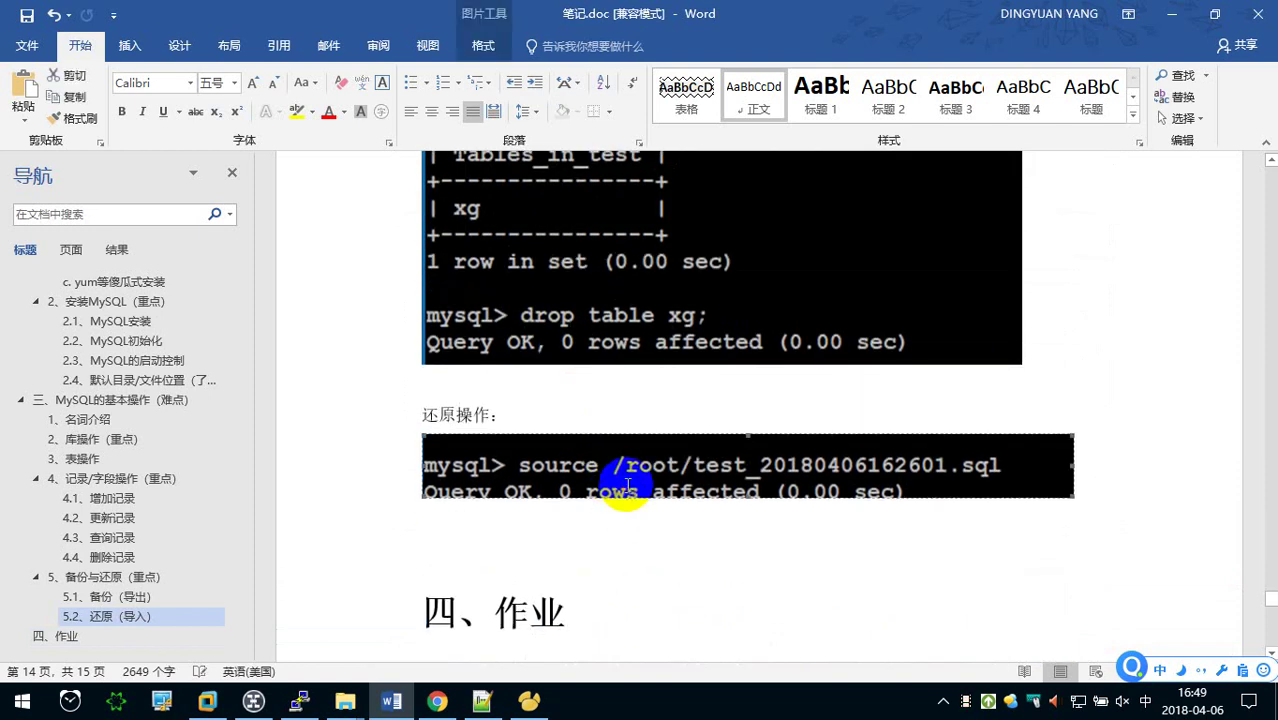
{"action": "key", "text": "Return"}
Type 案例2： on the new line and number the earlier case as 案例1.
{"action": "type", "text": "案例2："}
{"action": "scroll", "coordinate": [625, 490], "scroll_direction": "up", "scroll_amount": 4}
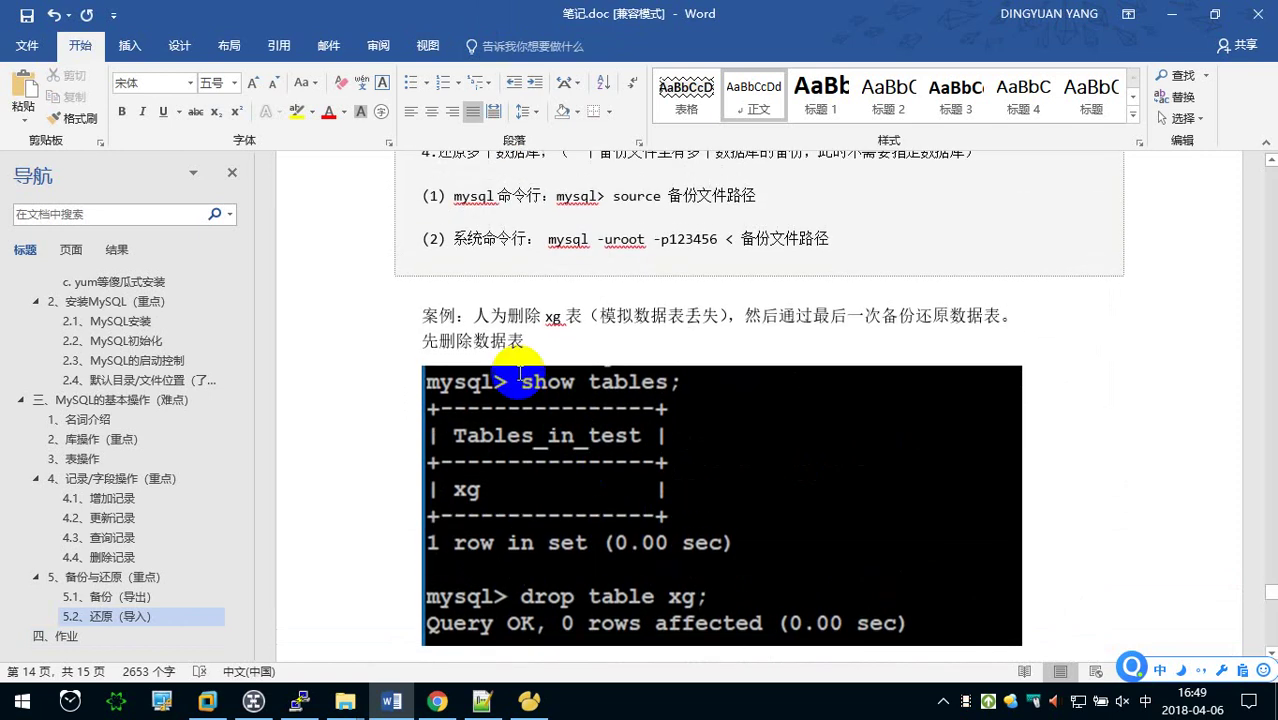
{"action": "type", "text": "1"}
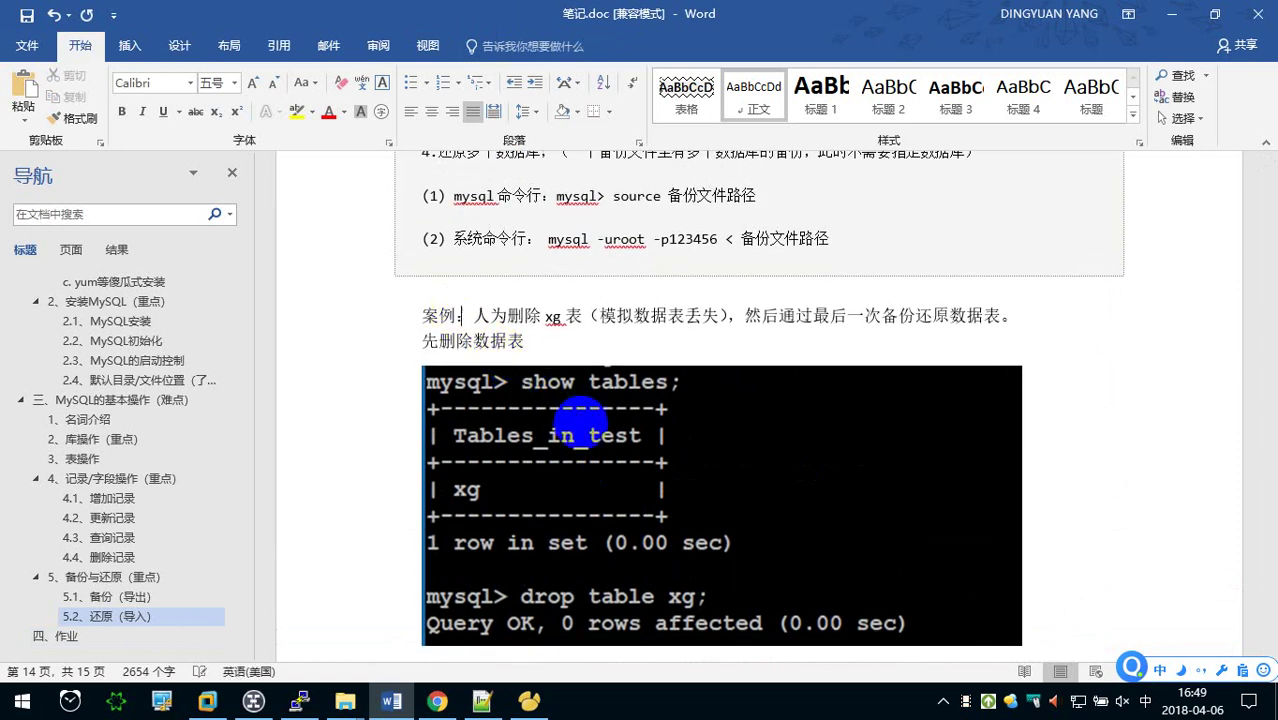
{"action": "scroll", "coordinate": [580, 413], "scroll_direction": "down", "scroll_amount": 3}
{"action": "scroll", "coordinate": [570, 385], "scroll_direction": "down", "scroll_amount": 2}
Extend the 案例 2 line with 需要还原 sql 文件（mobile.sql）.
{"action": "left_click", "coordinate": [530, 373]}
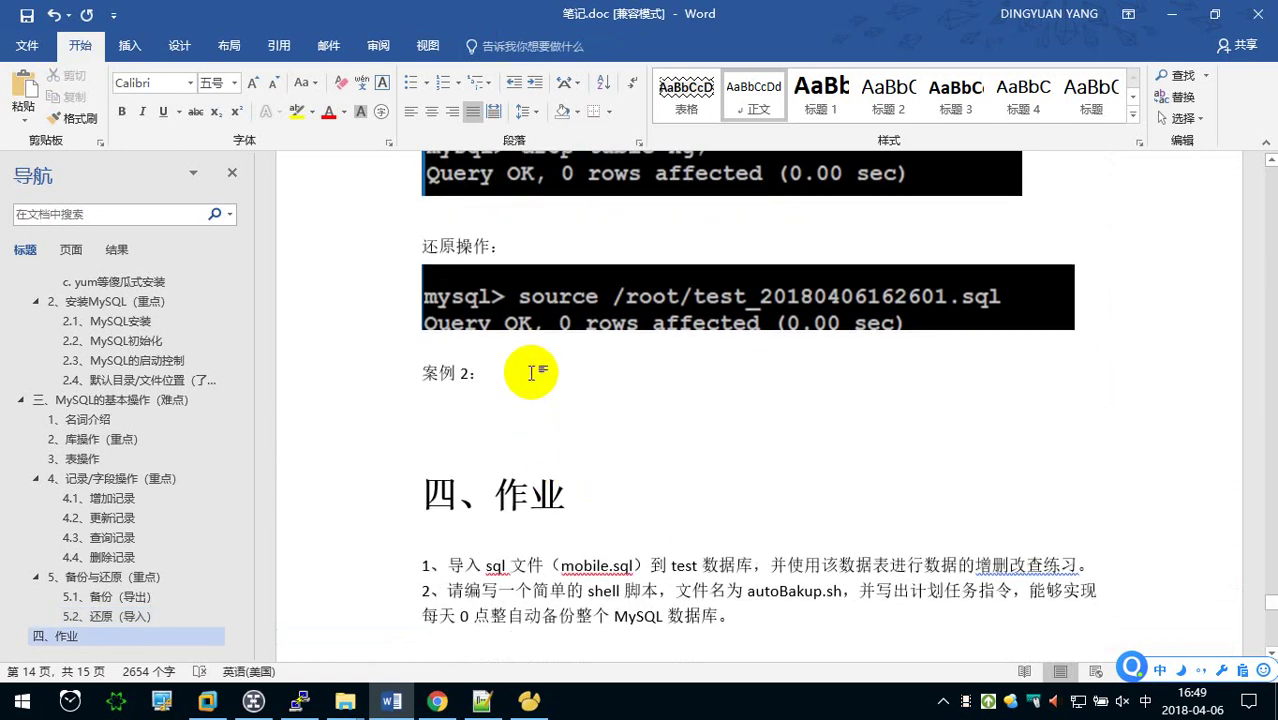
{"action": "type", "text": "xuyao"}
{"action": "key", "text": "space"}
{"action": "type", "text": "huanyuan"}
{"action": "key", "text": "space"}
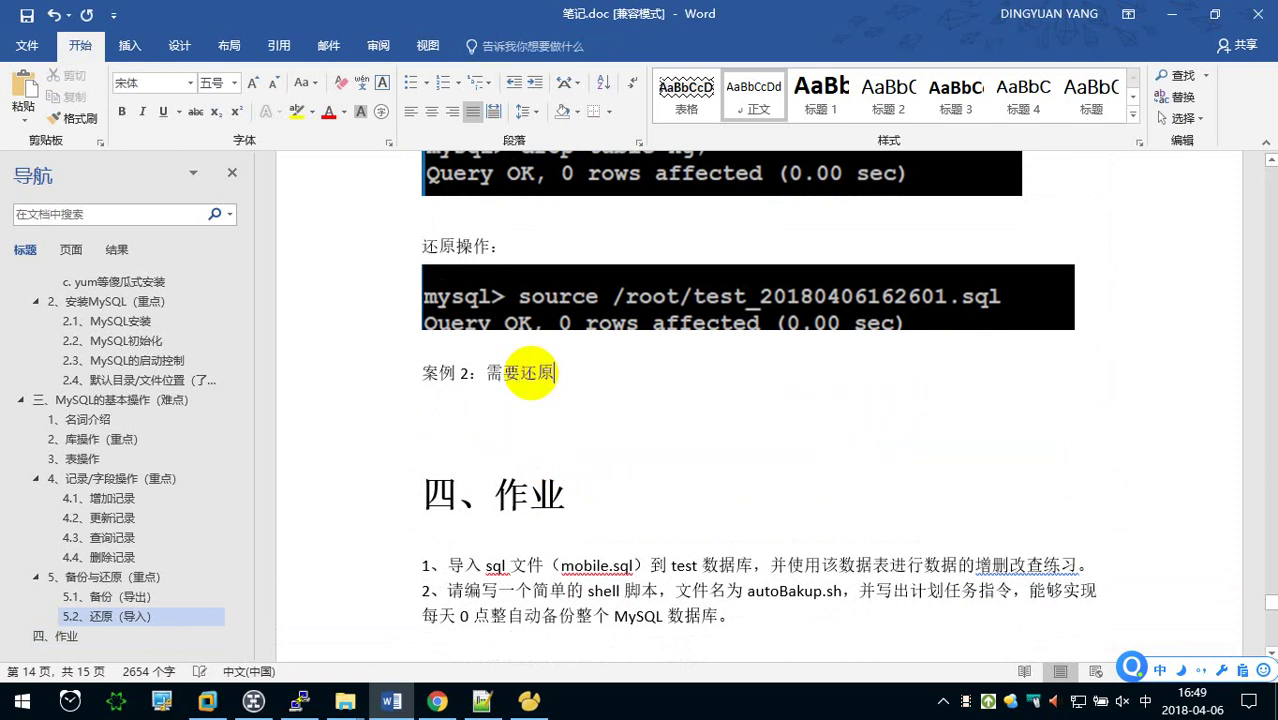
{"action": "type", "text": "sqlwenj"}
{"action": "key", "text": "space"}
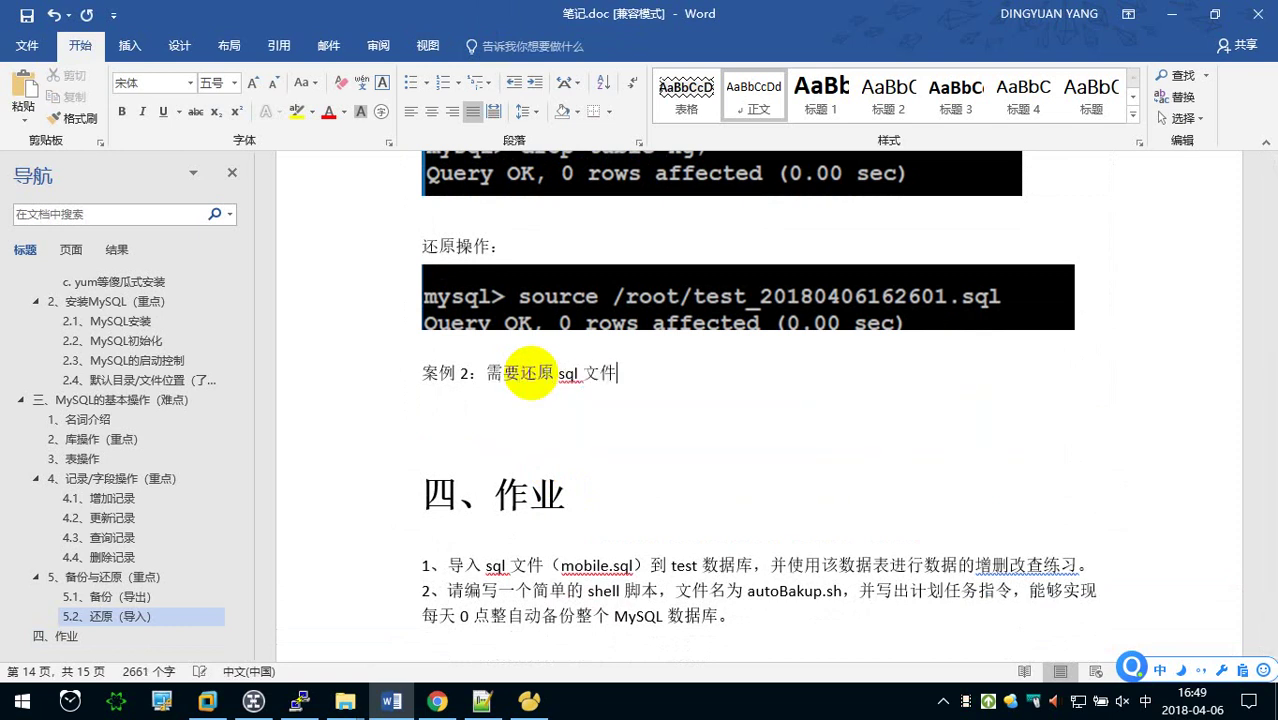
{"action": "type", "text": "(mobile"}
{"action": "key", "text": "shift"}
{"action": "type", "text": ".sql"}
{"action": "key", "text": "Return"}
{"action": "key", "text": "End"}
{"action": "key", "text": "Return"}
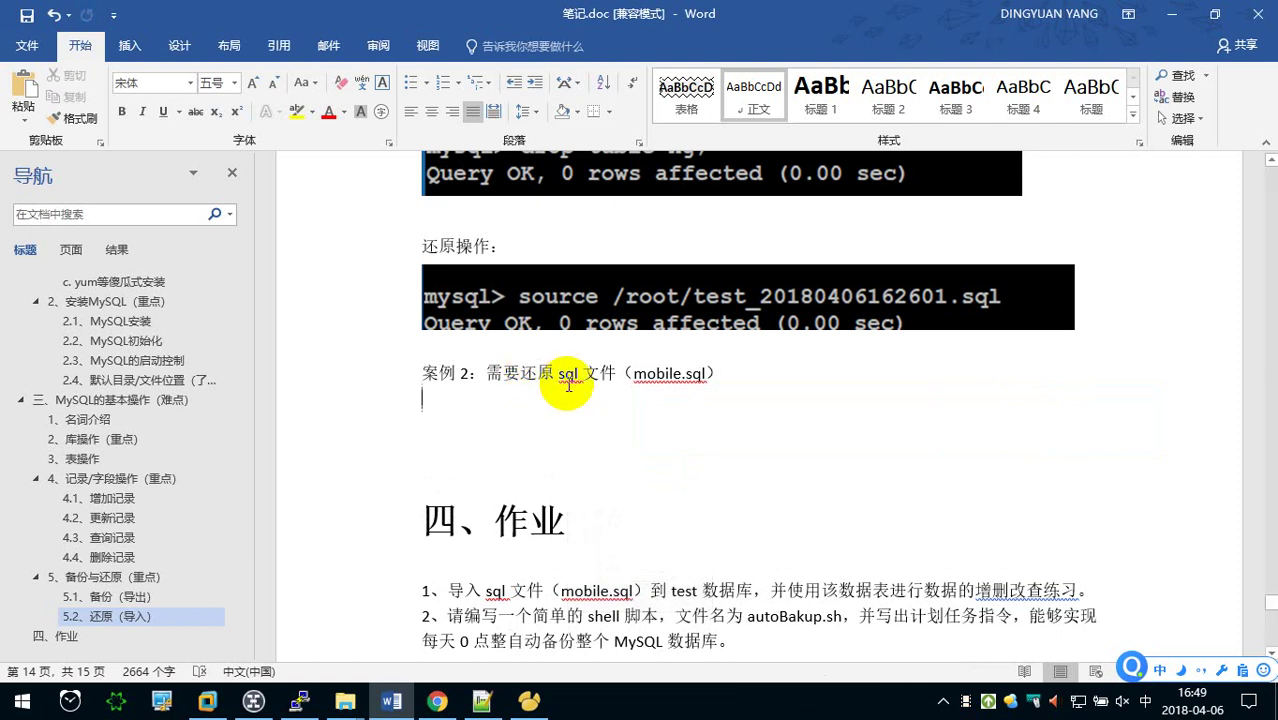
Add 31 万条数据 after mobile.sql and add an empty paragraph below.
{"action": "left_click", "coordinate": [709, 368]}
{"action": "type", "text": "31"}
{"action": "type", "text": "wan2tiao"}
{"action": "key", "text": "space"}
{"action": "type", "text": "shuju"}
{"action": "key", "text": "space"}
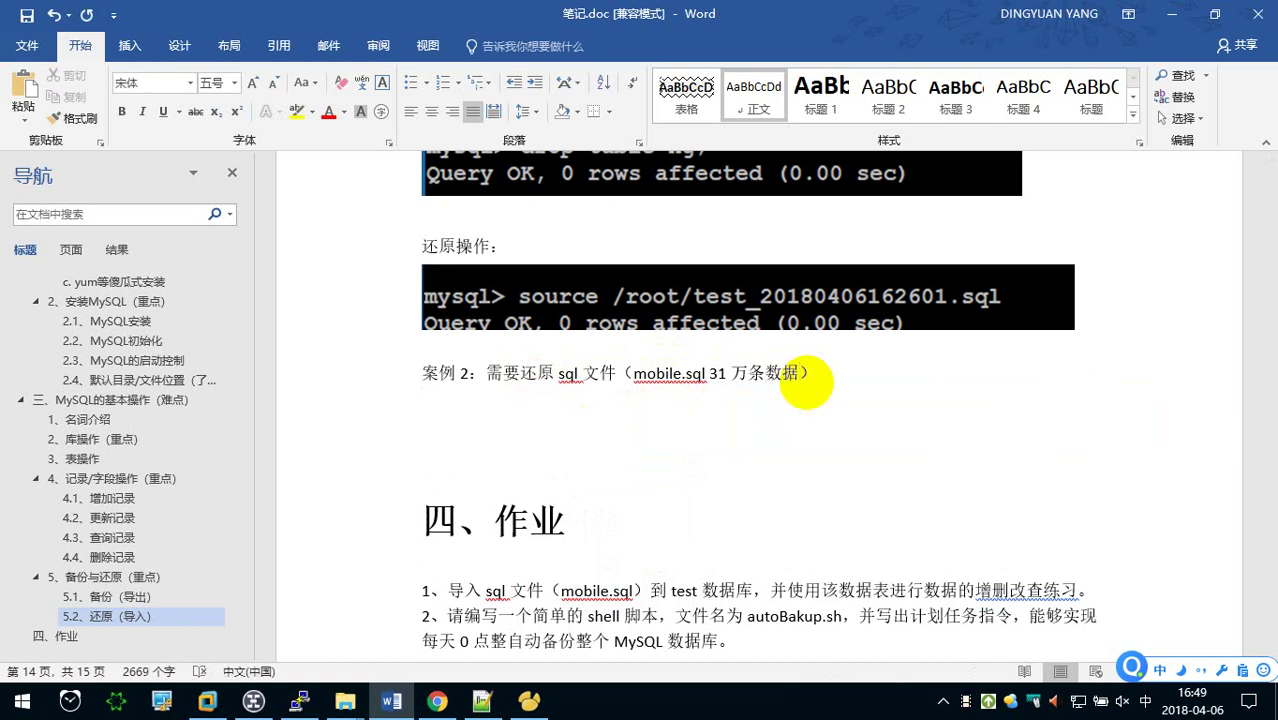
{"action": "key", "text": "Return"}
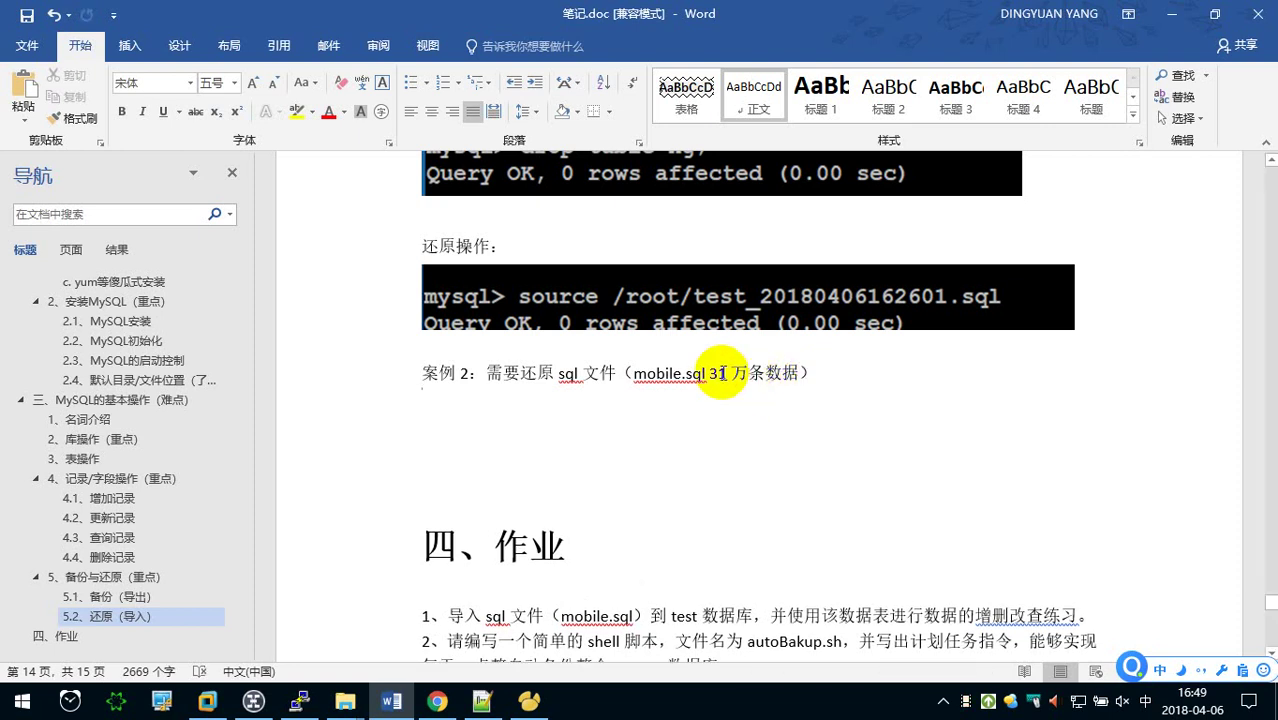
Select mobile.sql in the 文件 folder and open it with Sublime Text.
{"action": "mouse_move", "coordinate": [345, 700]}
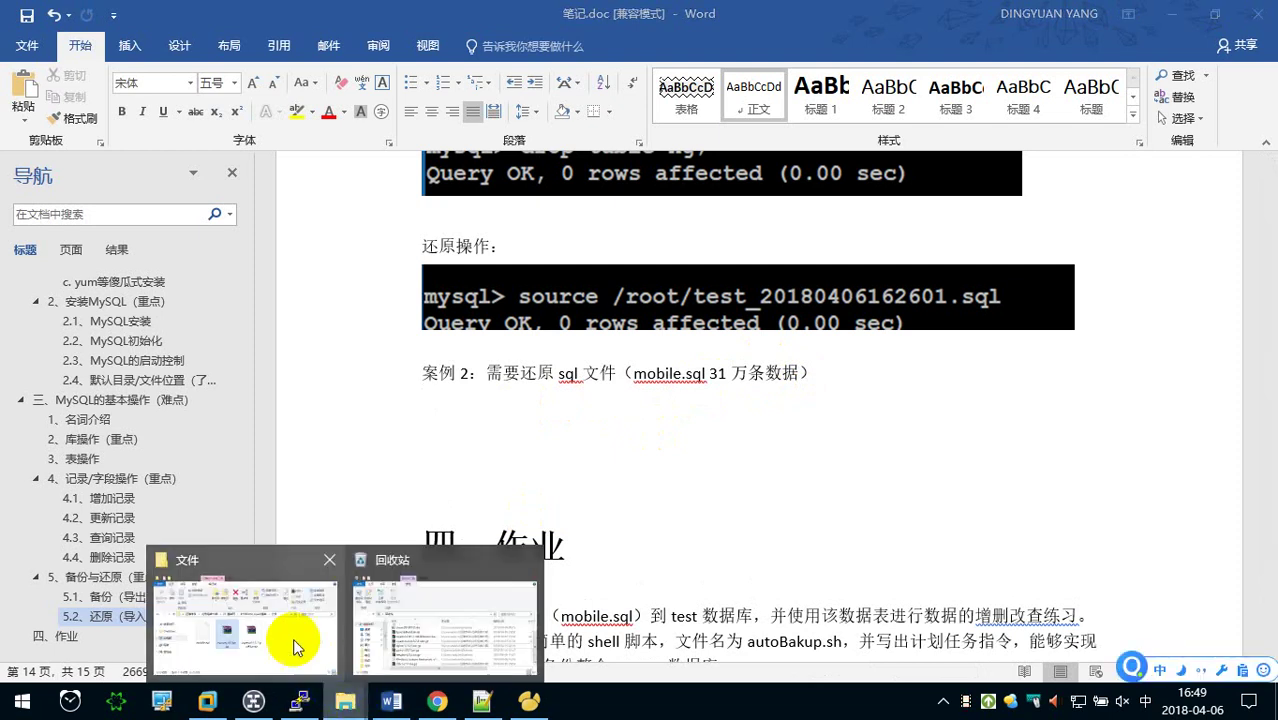
{"action": "left_click", "coordinate": [293, 640]}
{"action": "left_click", "coordinate": [335, 485]}
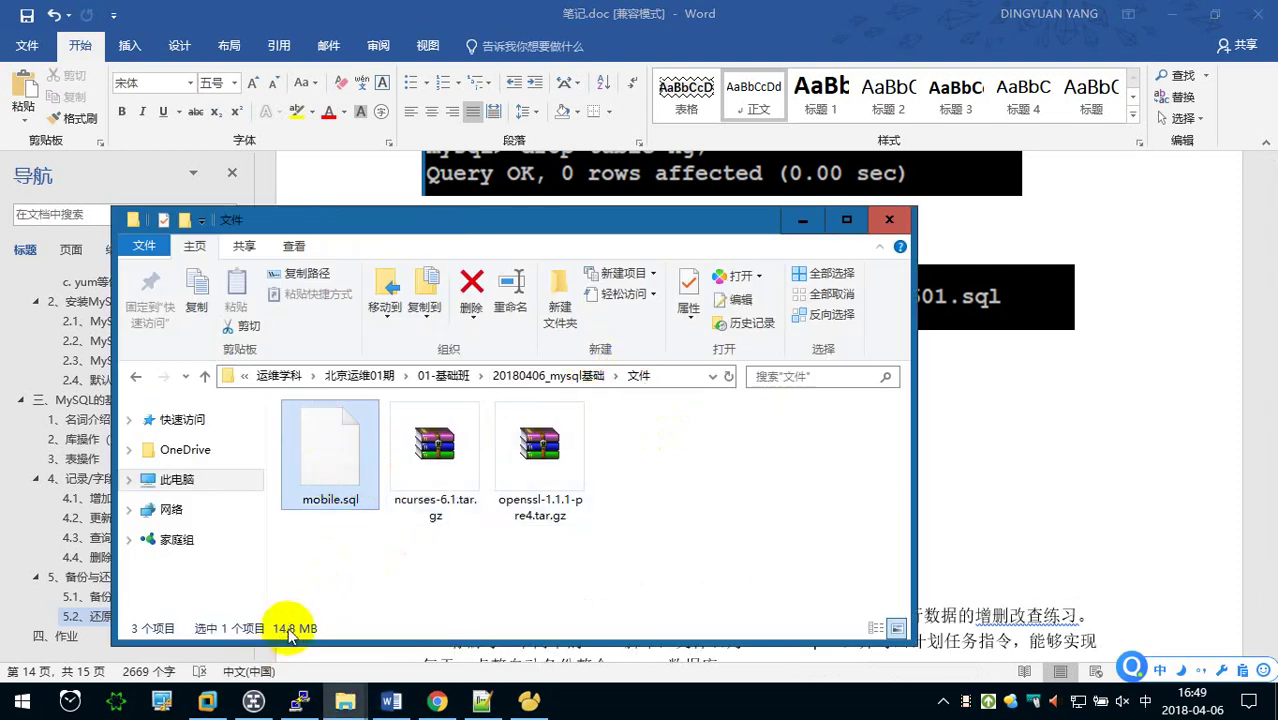
{"action": "double_click", "coordinate": [357, 424]}
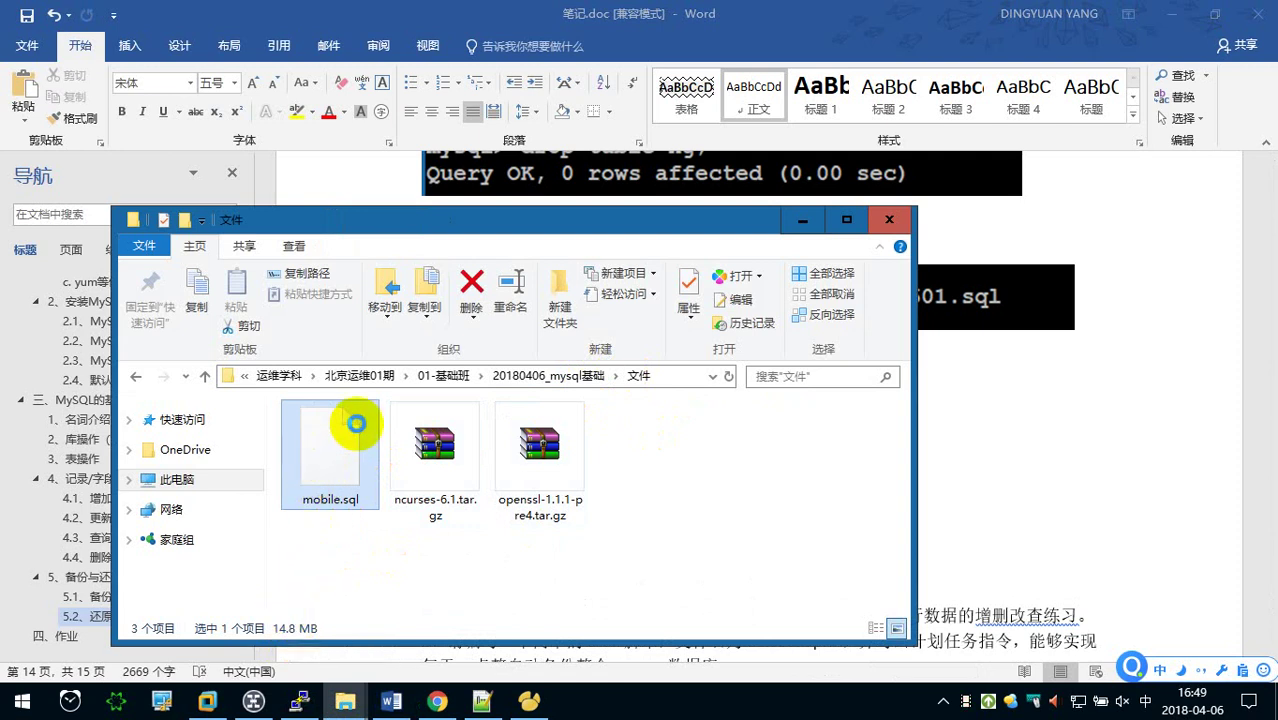
{"action": "right_click", "coordinate": [324, 440]}
{"action": "left_click", "coordinate": [440, 276]}
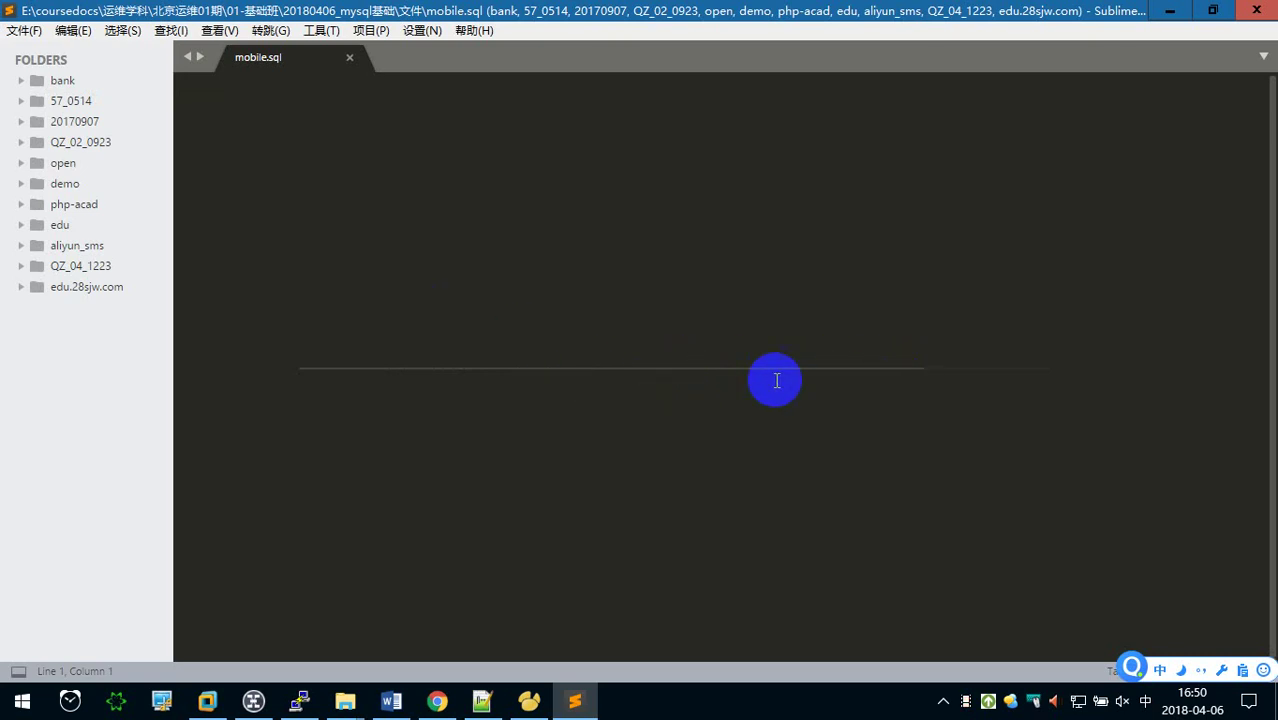
Search mobile.sql for 1850084 and select its matching line 267685.
{"action": "scroll", "coordinate": [622, 373], "scroll_direction": "down", "scroll_amount": 10}
{"action": "scroll", "coordinate": [590, 358], "scroll_direction": "down", "scroll_amount": 3}
{"action": "scroll", "coordinate": [590, 358], "scroll_direction": "down", "scroll_amount": 1}
{"action": "scroll", "coordinate": [590, 358], "scroll_direction": "up", "scroll_amount": 2}
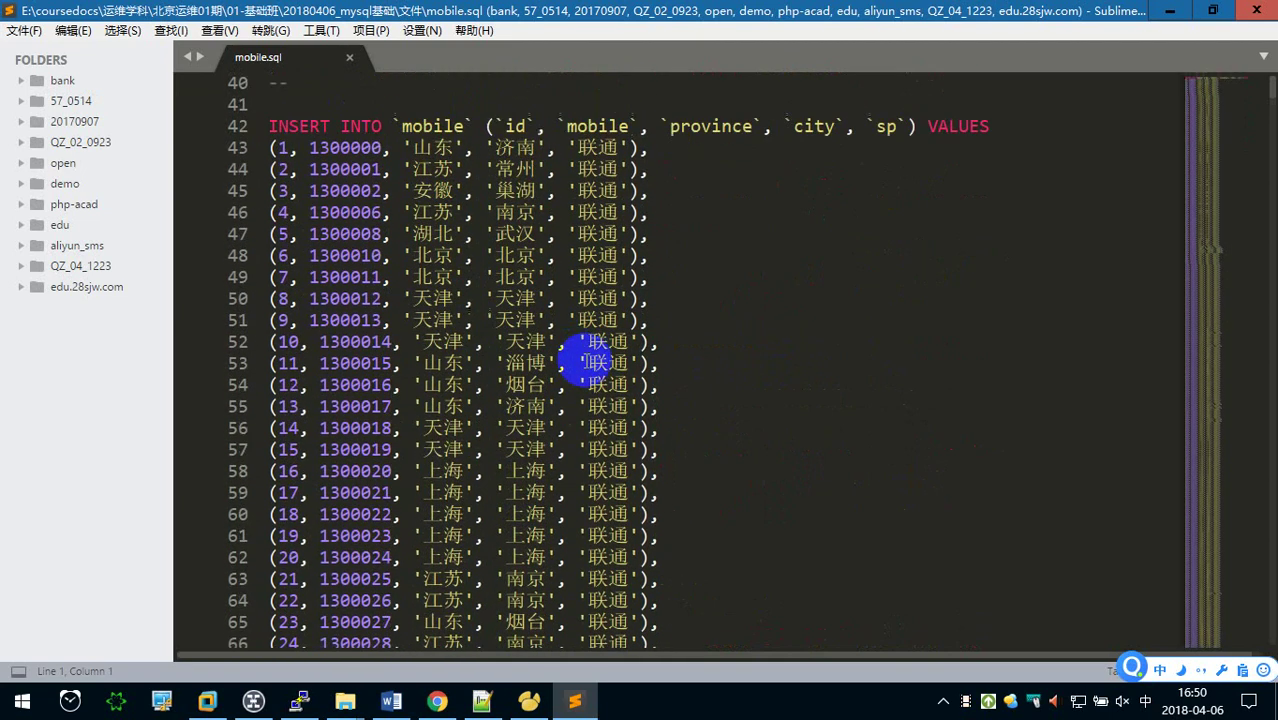
{"action": "left_click", "coordinate": [433, 257]}
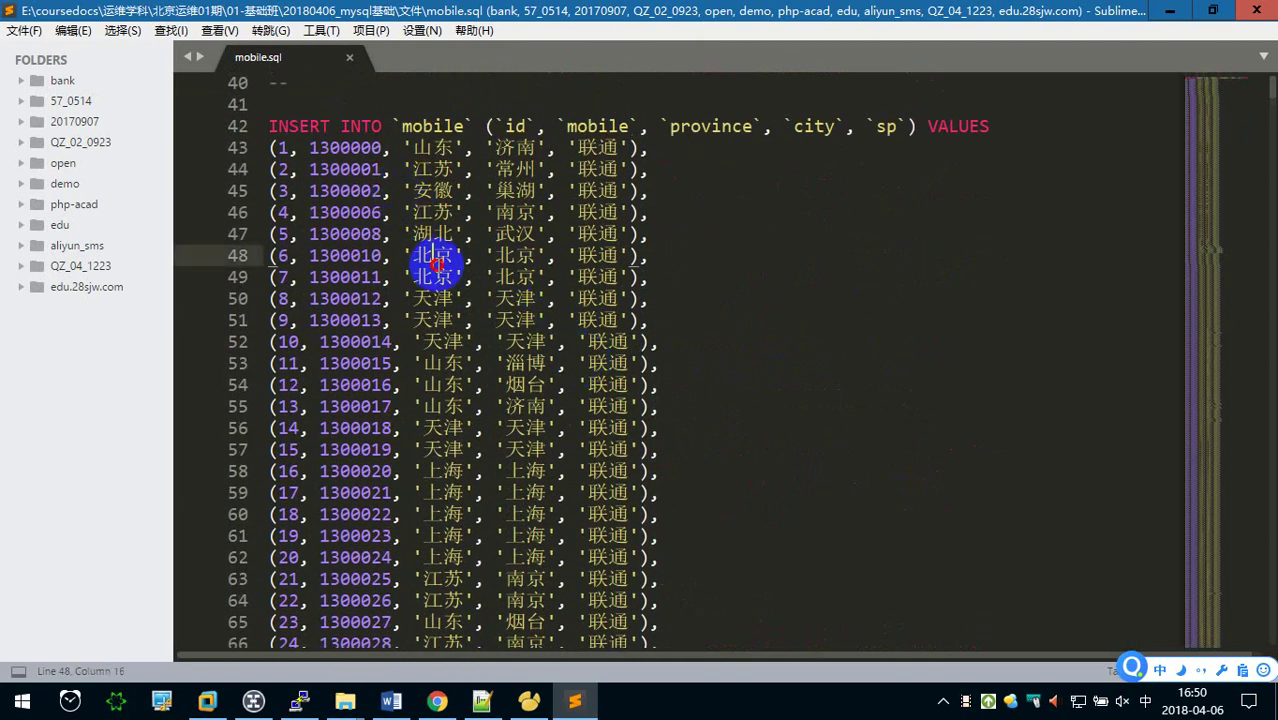
{"action": "key", "text": "ctrl+f"}
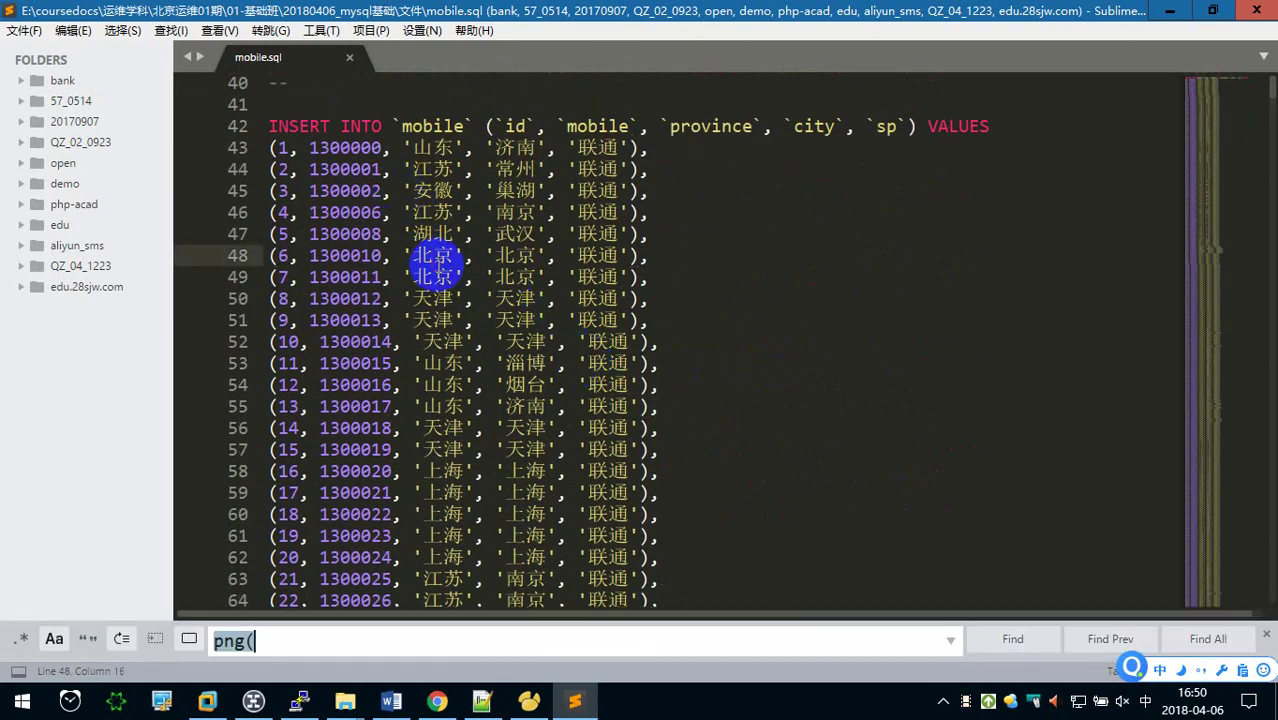
{"action": "type", "text": "1850084"}
{"action": "left_click", "coordinate": [693, 338]}
{"action": "left_click_drag", "start_coordinate": [693, 338], "coordinate": [251, 337]}
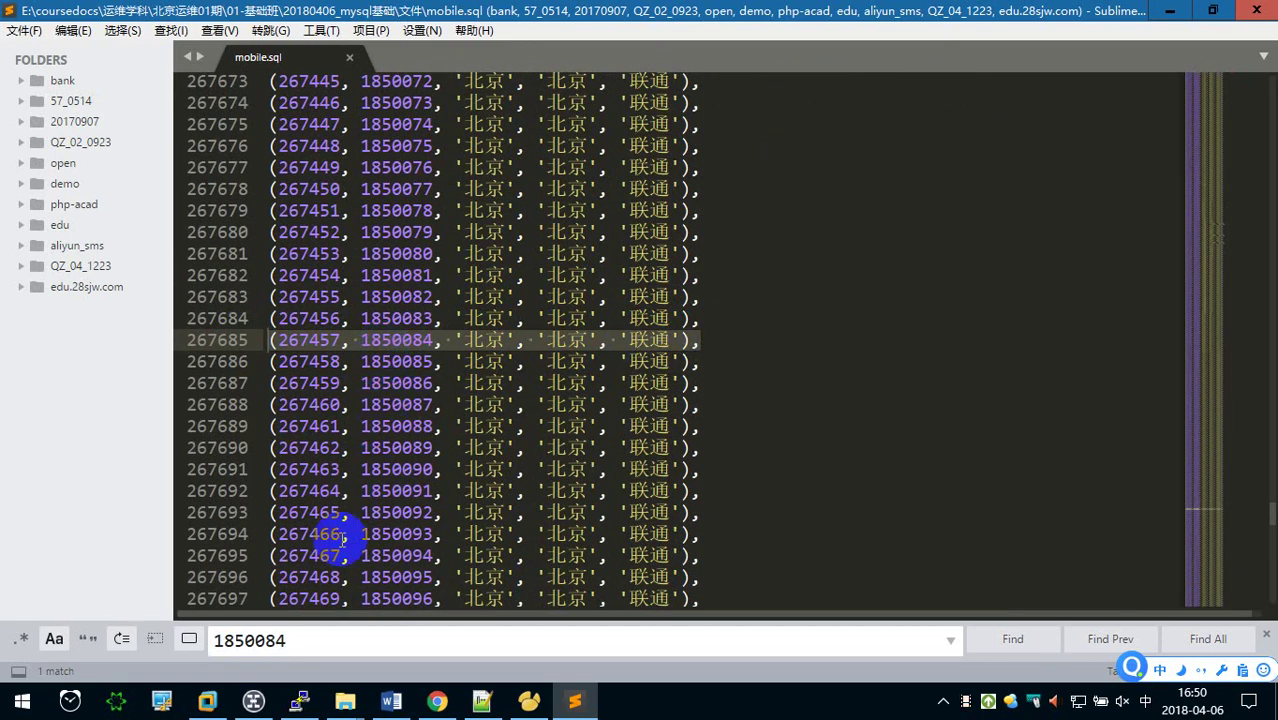
Change the search term to 131599, then to 1572018, and browse the results.
{"action": "left_click", "coordinate": [296, 640]}
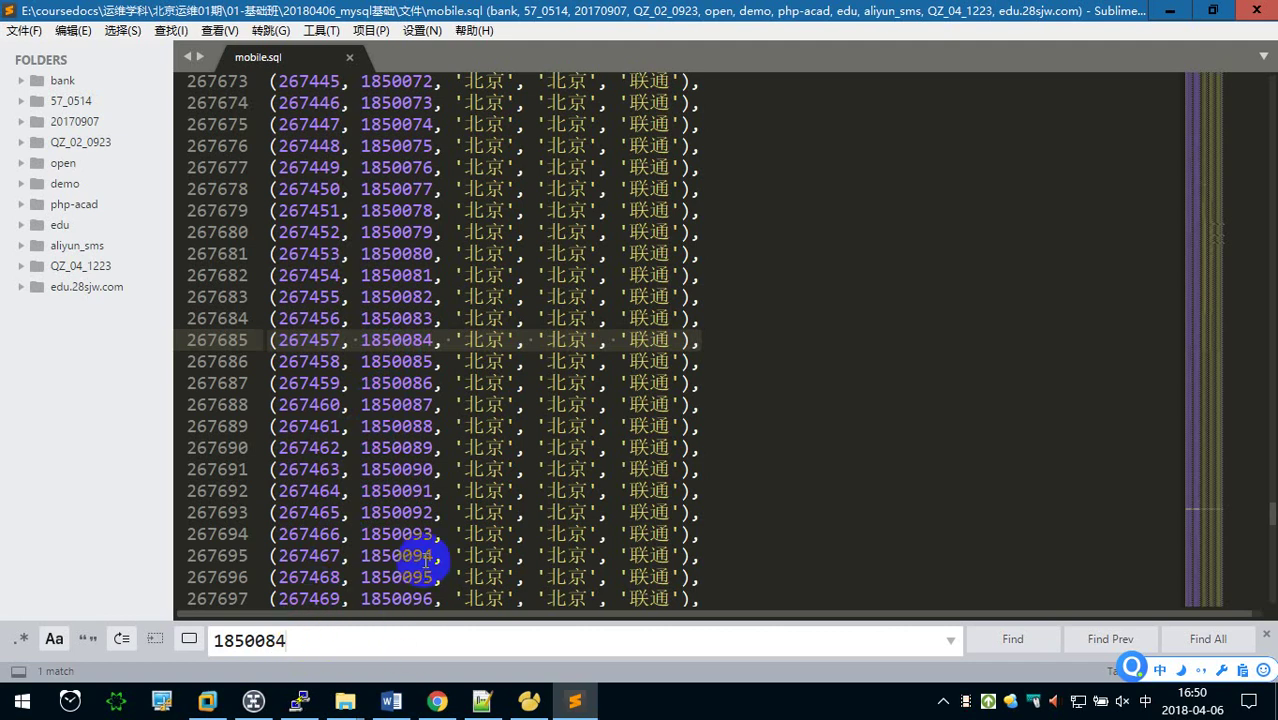
{"action": "key", "text": "BackSpace"}
{"action": "key", "text": "BackSpace"}
{"action": "key", "text": "BackSpace"}
{"action": "key", "text": "BackSpace"}
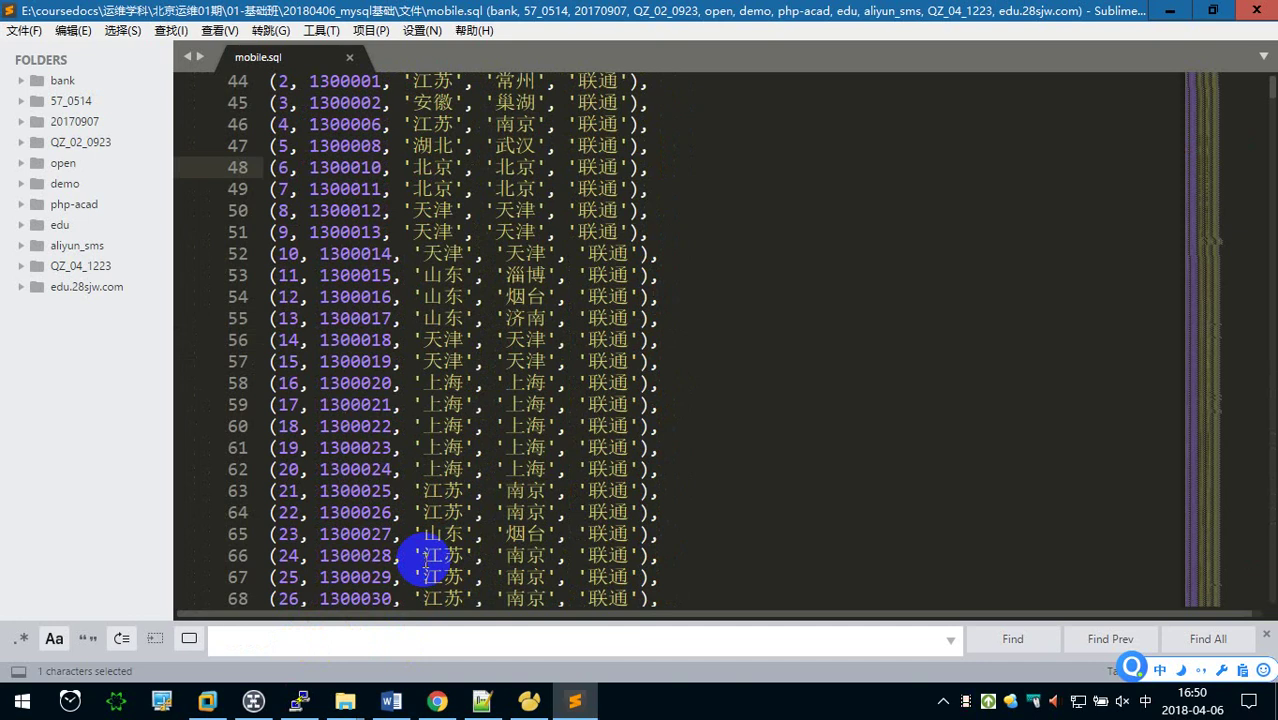
{"action": "type", "text": "131"}
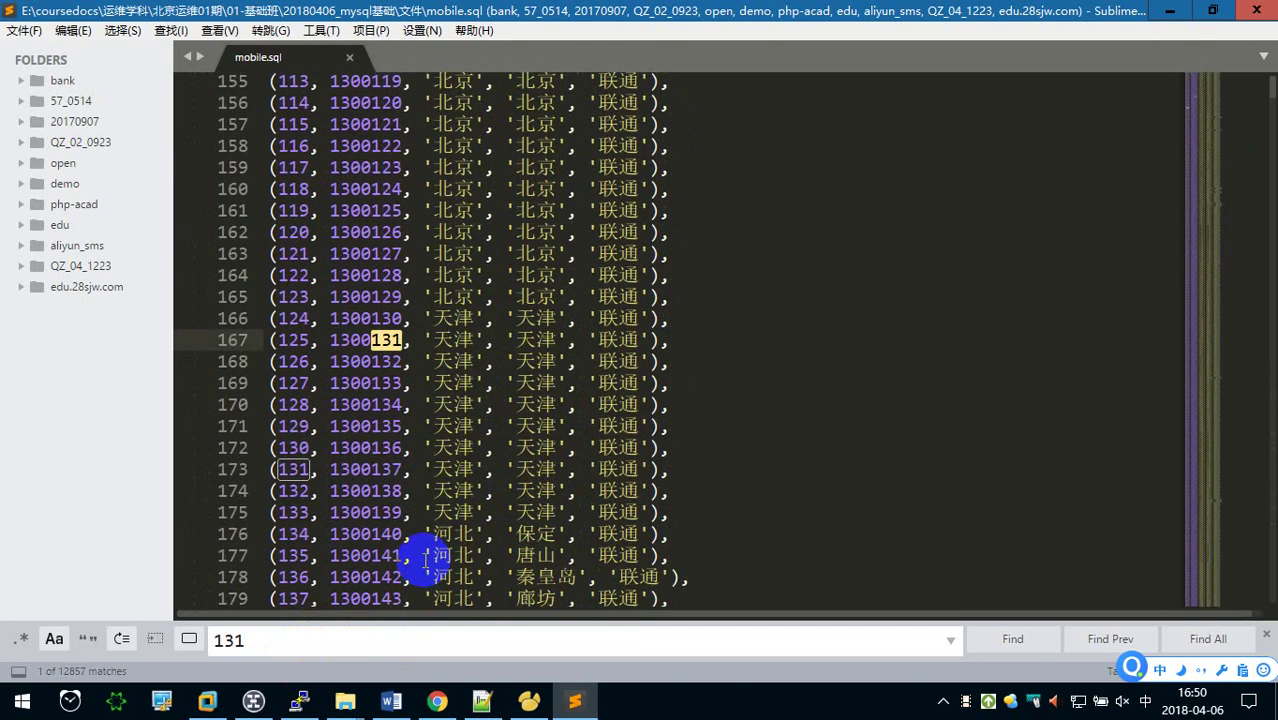
{"action": "type", "text": "599"}
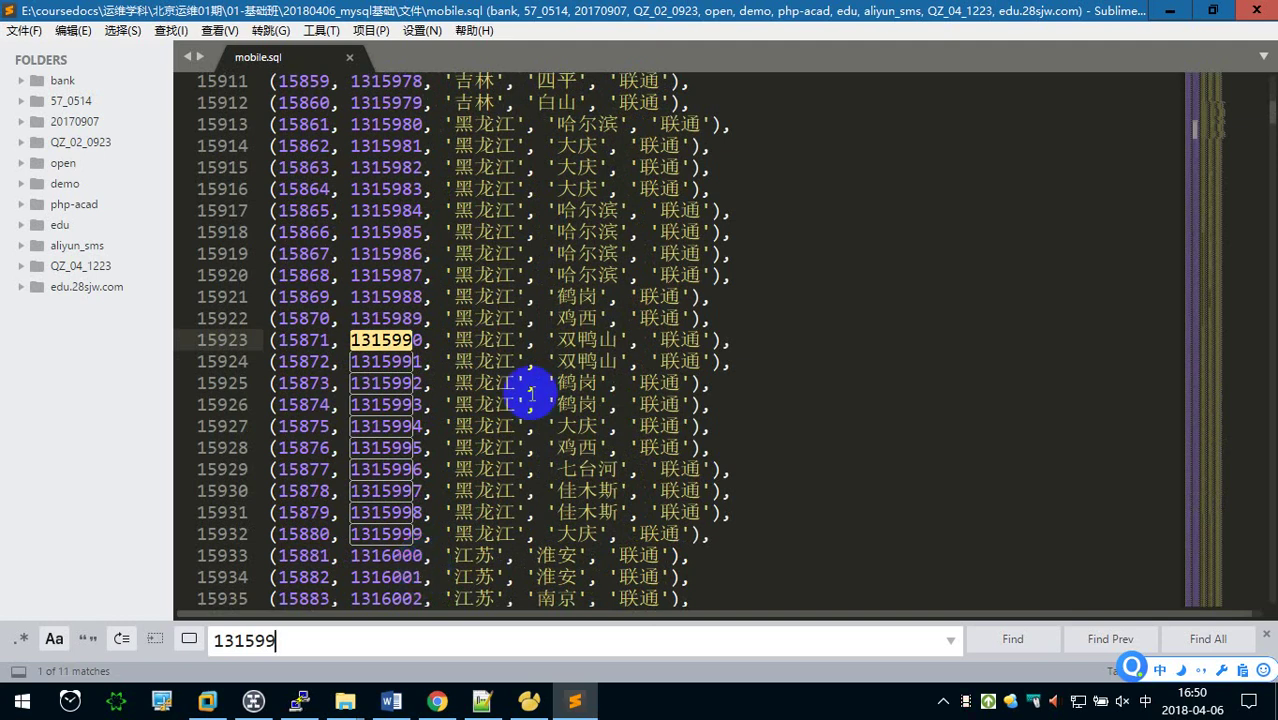
{"action": "left_click", "coordinate": [325, 640]}
{"action": "left_click", "coordinate": [188, 641]}
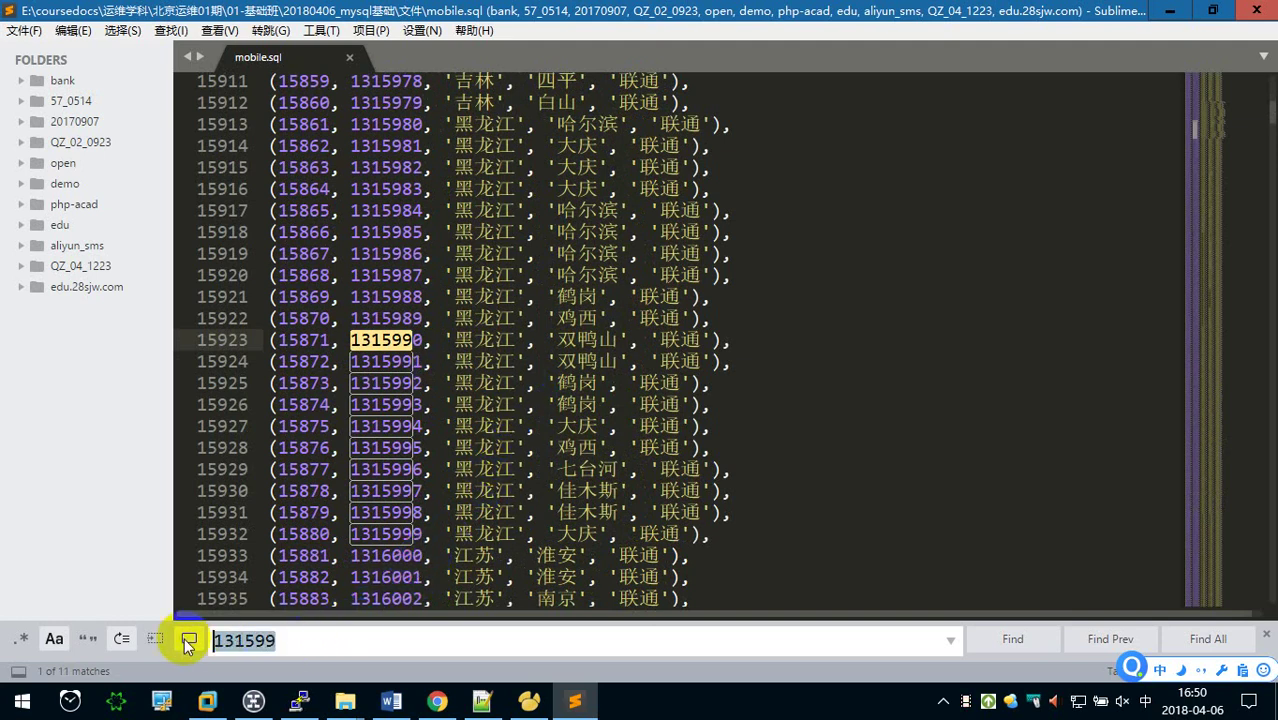
{"action": "type", "text": "157"}
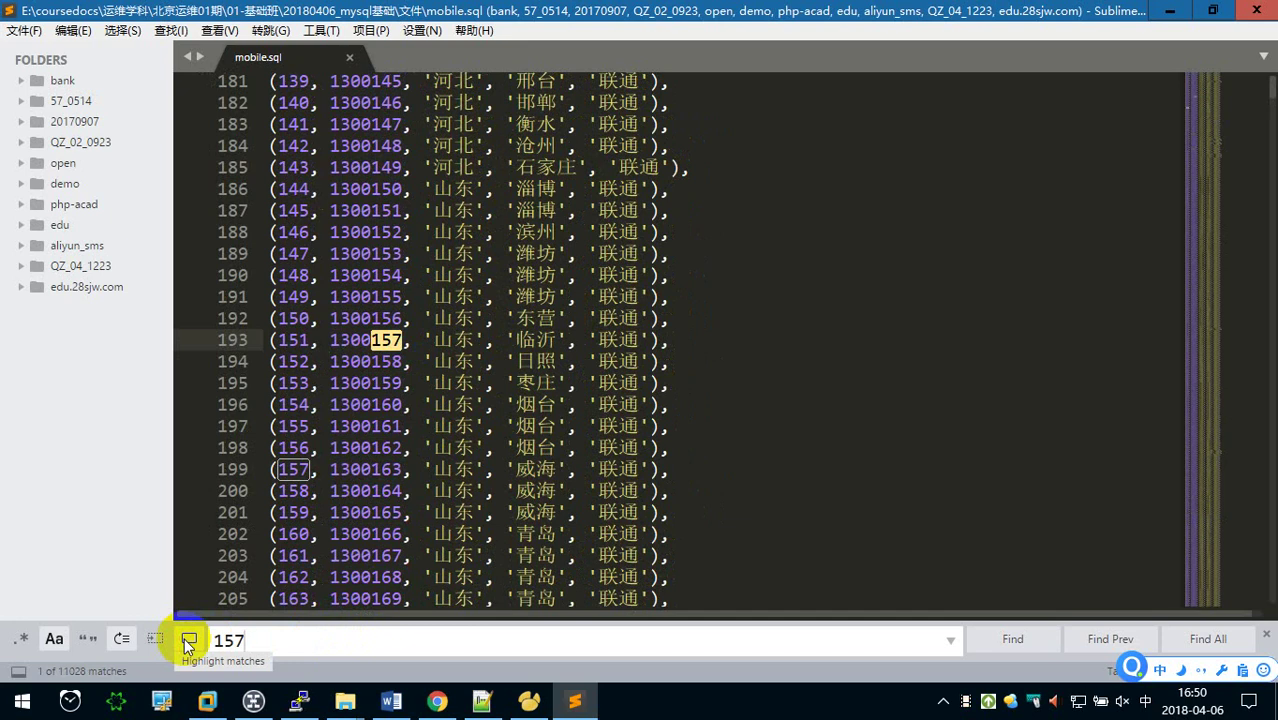
{"action": "type", "text": "2018"}
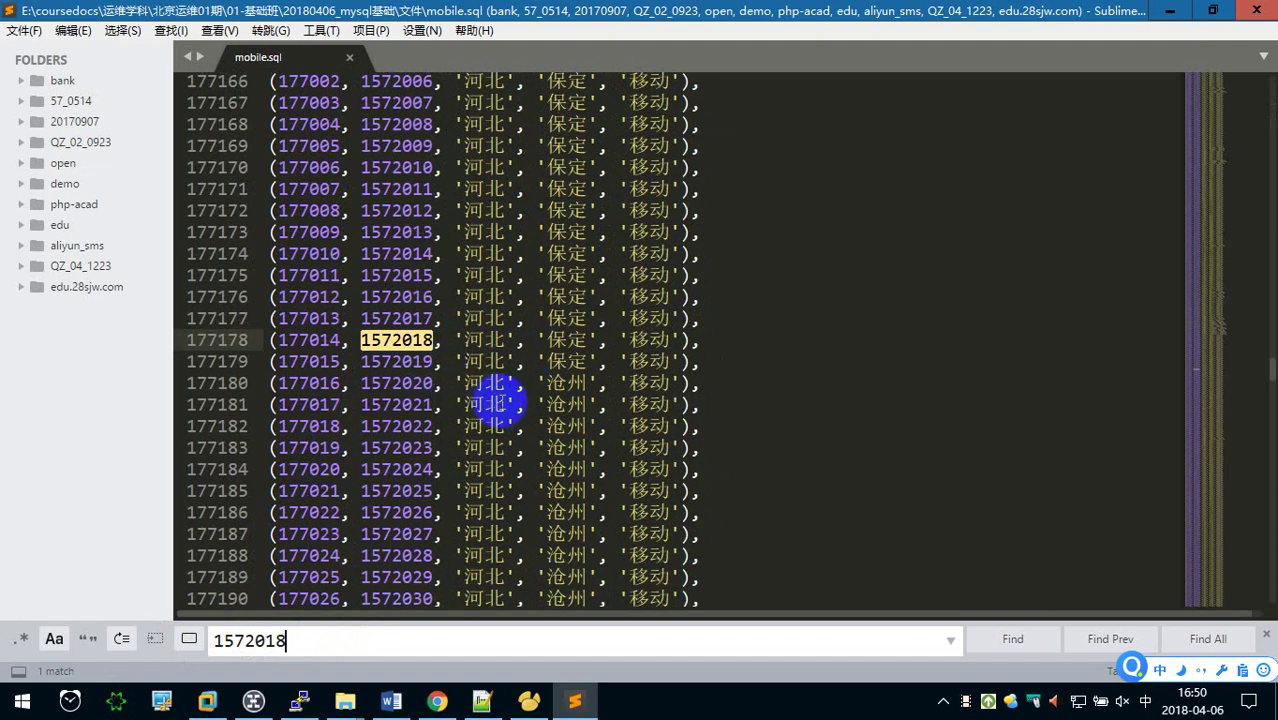
{"action": "scroll", "coordinate": [499, 403], "scroll_direction": "down", "scroll_amount": 7}
{"action": "scroll", "coordinate": [520, 380], "scroll_direction": "down", "scroll_amount": 3}
{"action": "scroll", "coordinate": [613, 348], "scroll_direction": "down", "scroll_amount": 2}
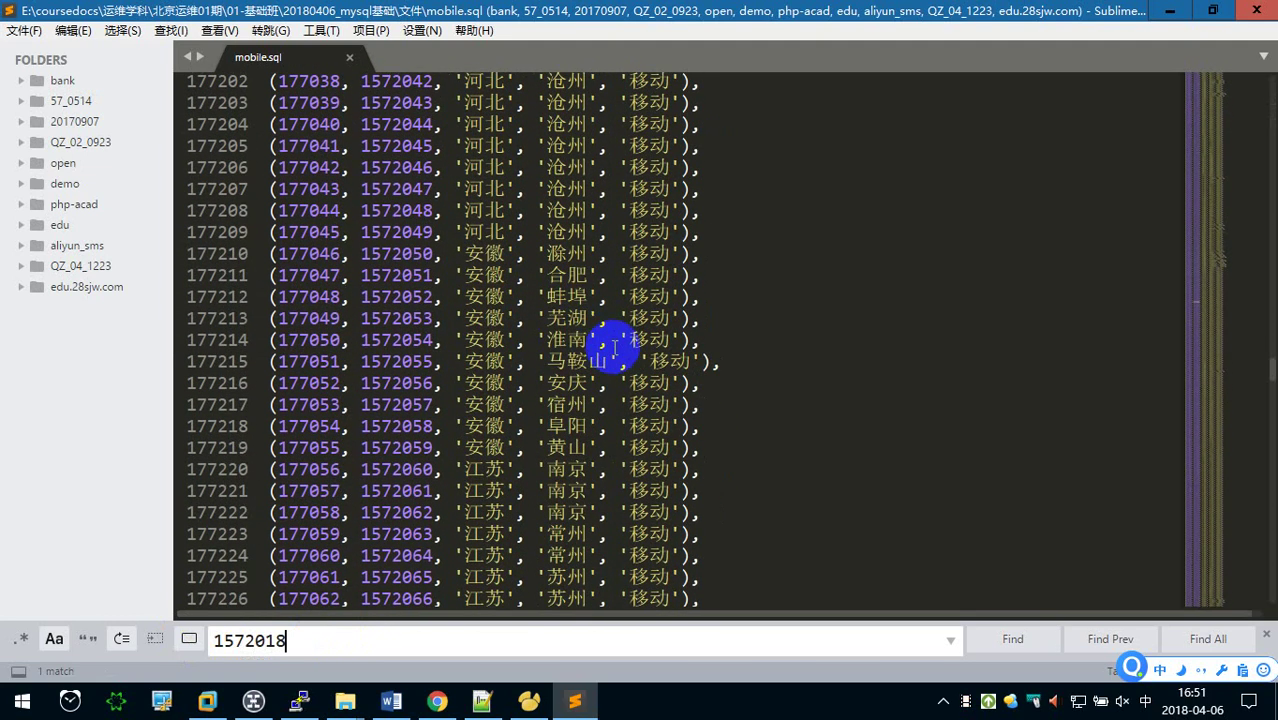
{"action": "scroll", "coordinate": [630, 320], "scroll_direction": "down", "scroll_amount": 7}
{"action": "scroll", "coordinate": [630, 320], "scroll_direction": "down", "scroll_amount": 20}
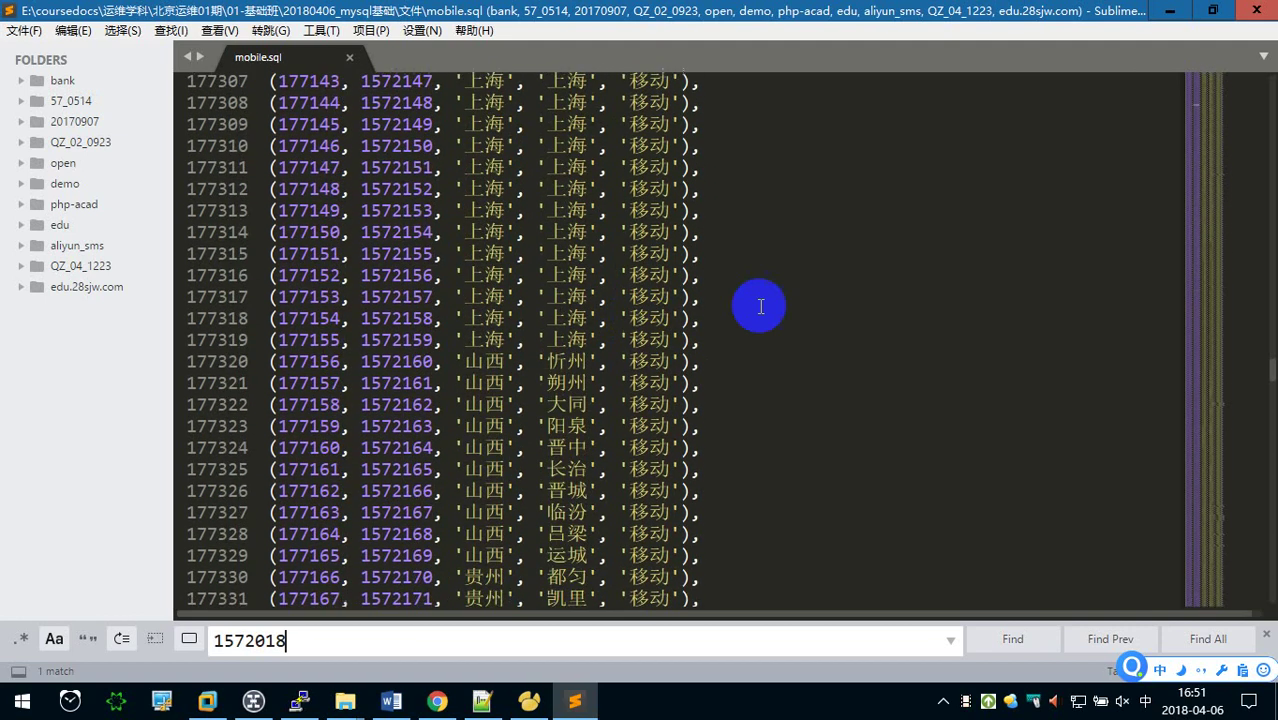
Search the file for 阿里通信, finding 131 matches.
{"action": "left_click", "coordinate": [128, 640]}
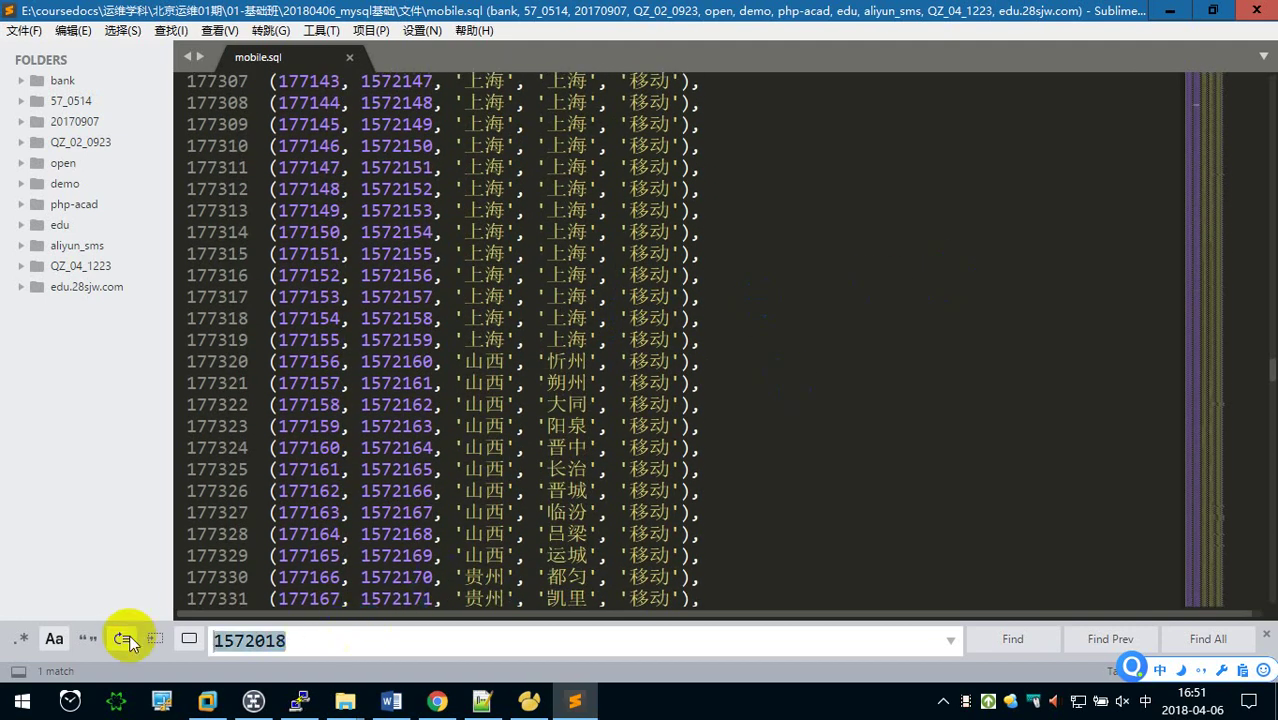
{"action": "type", "text": "ali"}
{"action": "key", "text": "space"}
{"action": "key", "text": "Return"}
{"action": "type", "text": "tongxin"}
{"action": "key", "text": "space"}
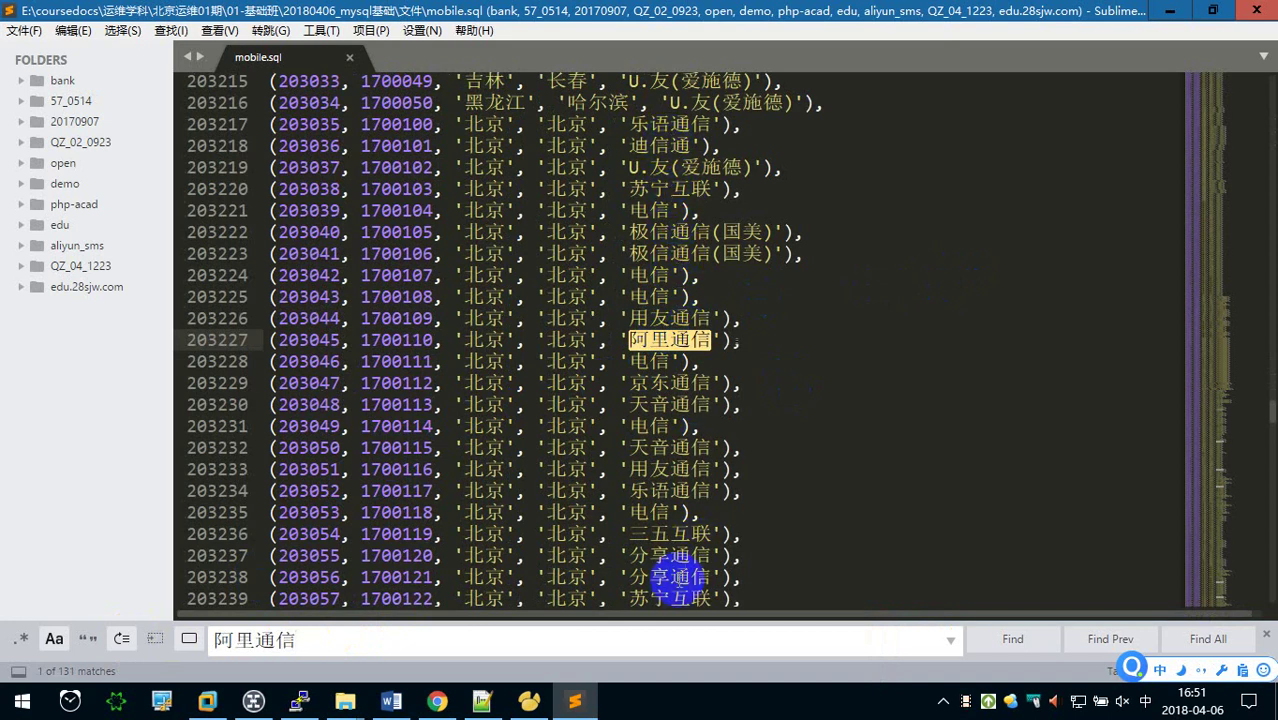
{"action": "scroll", "coordinate": [662, 572], "scroll_direction": "down", "scroll_amount": 1}
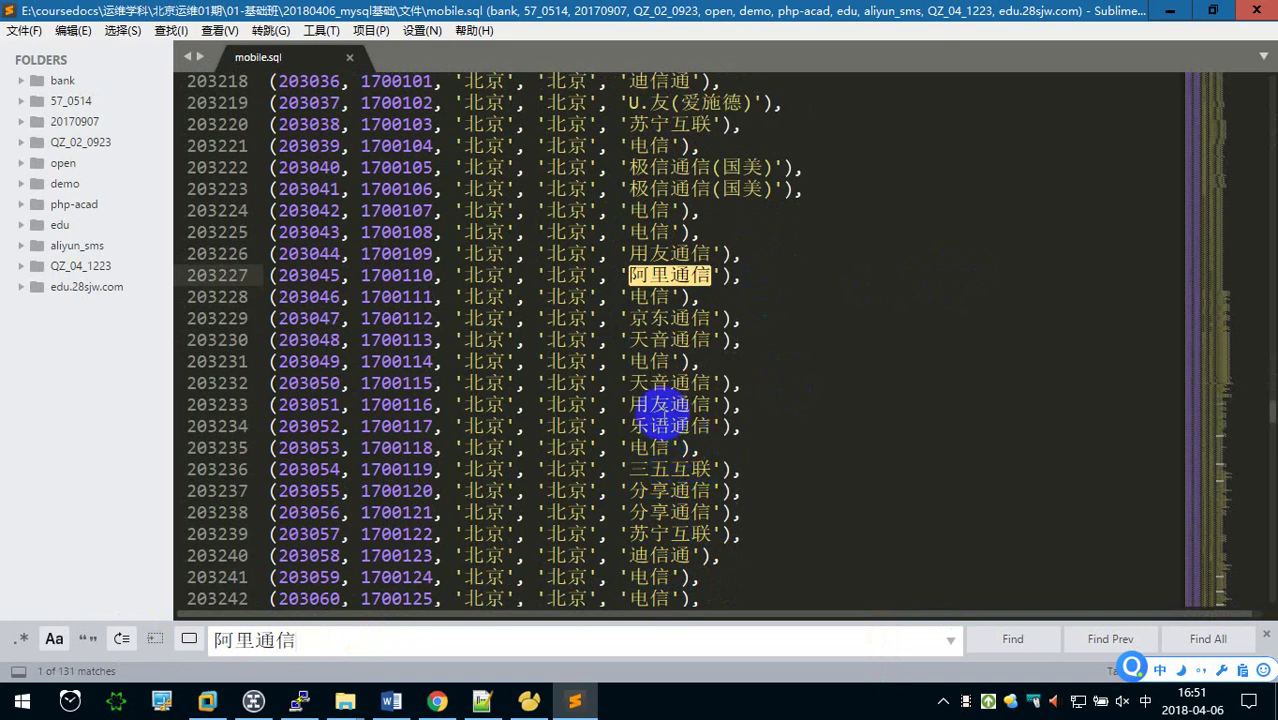
{"action": "left_click", "coordinate": [524, 487]}
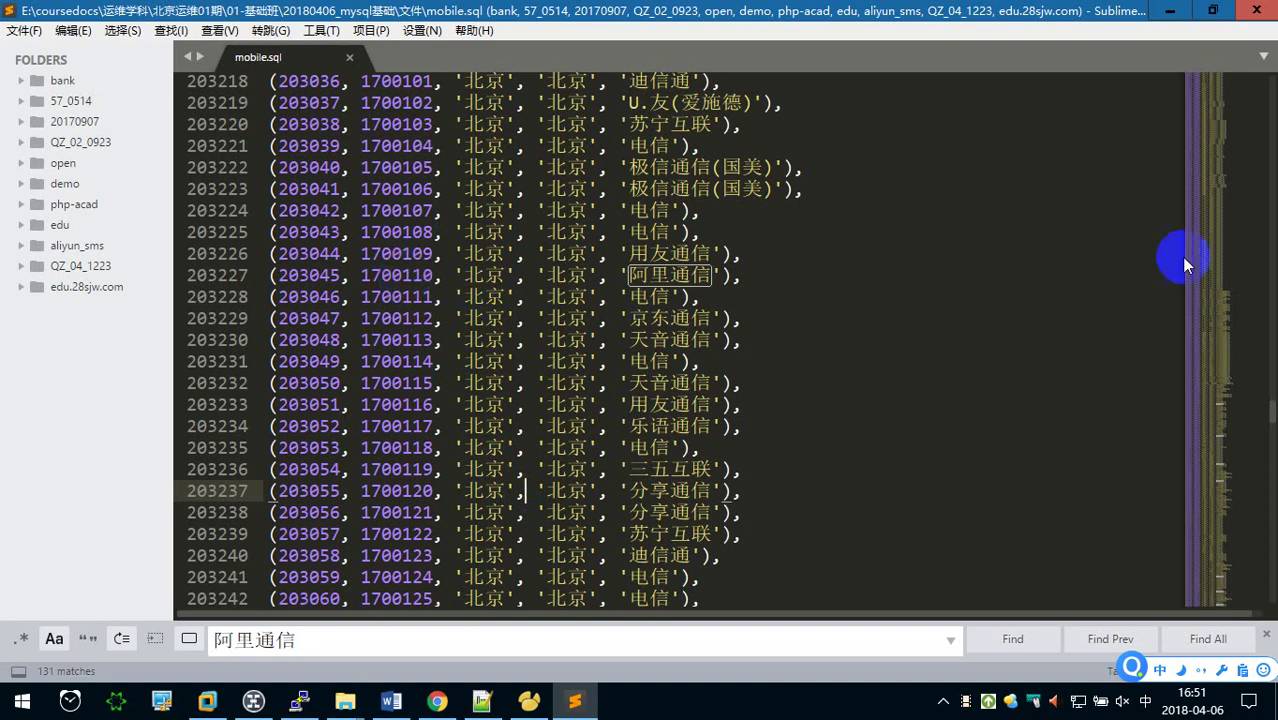
{"action": "left_click_drag", "start_coordinate": [1212, 410], "coordinate": [1227, 606]}
Check the end of mobile.sql, then return to its SET NAMES utf8 header.
{"action": "scroll", "coordinate": [535, 350], "scroll_direction": "up", "scroll_amount": 10}
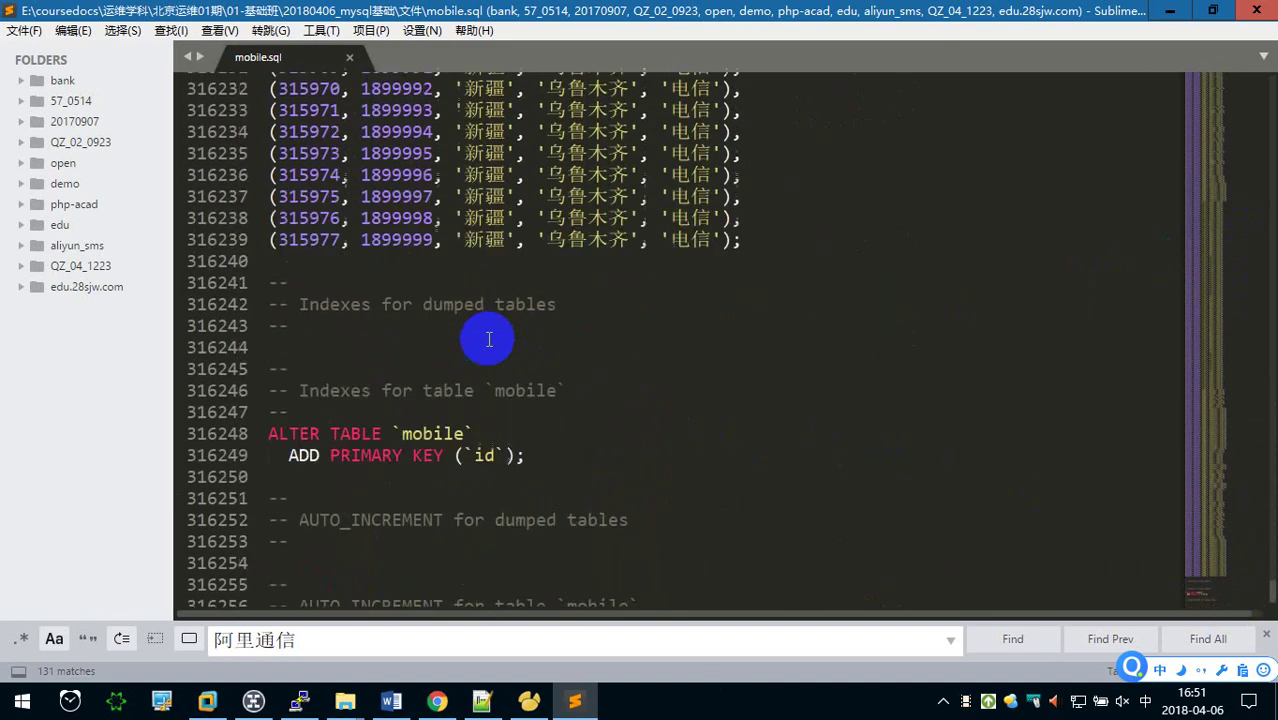
{"action": "left_click_drag", "start_coordinate": [362, 470], "coordinate": [430, 472]}
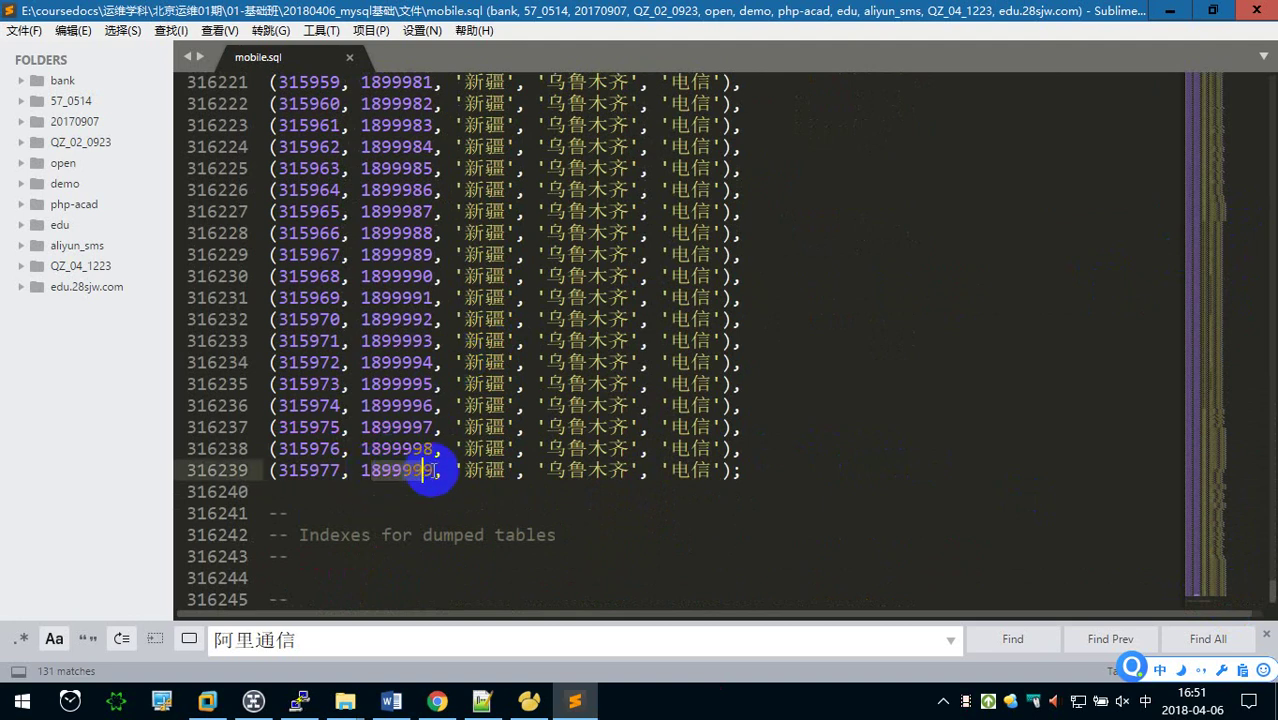
{"action": "left_click_drag", "start_coordinate": [1253, 583], "coordinate": [1187, 94]}
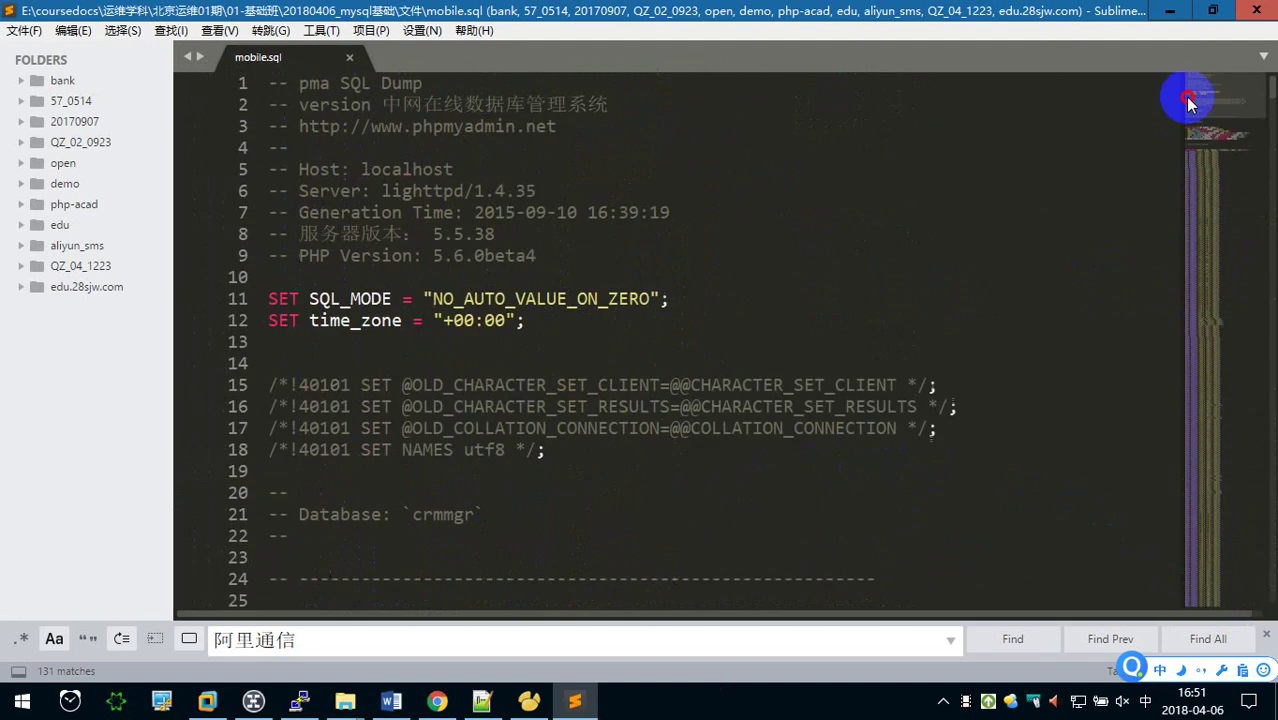
{"action": "scroll", "coordinate": [485, 194], "scroll_direction": "down", "scroll_amount": 1}
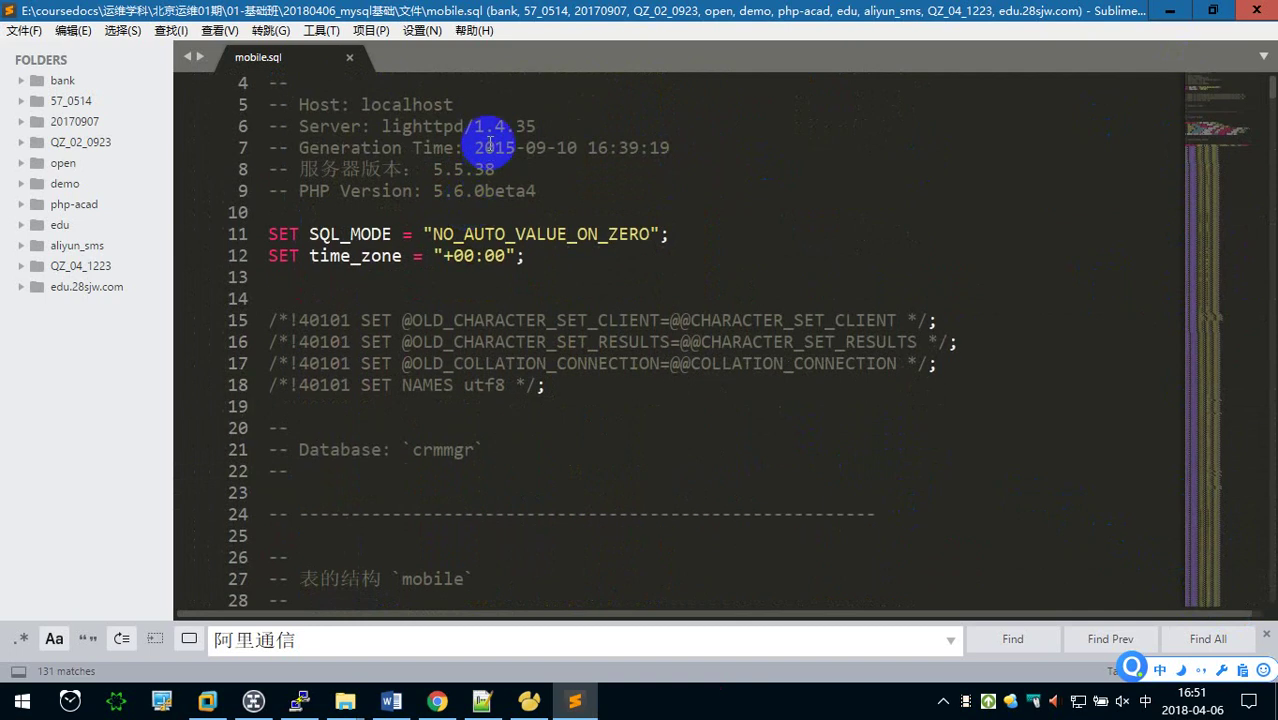
{"action": "left_click_drag", "start_coordinate": [484, 148], "coordinate": [587, 150]}
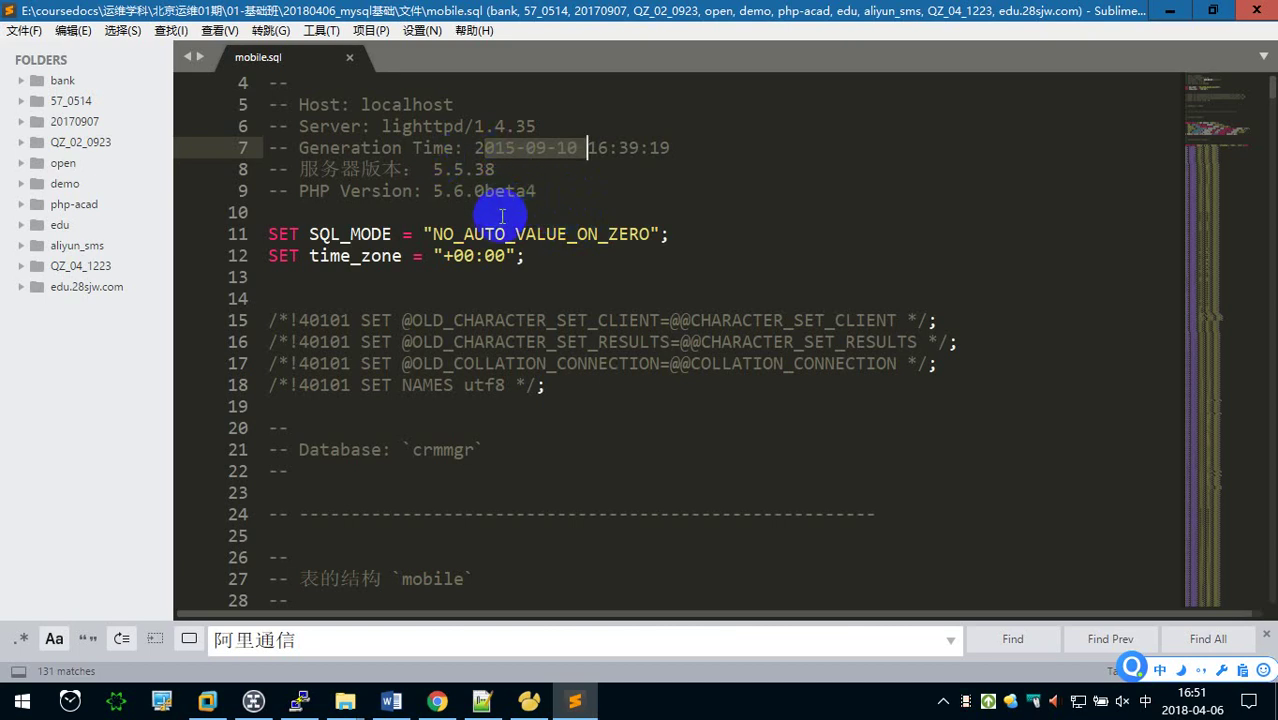
{"action": "left_click", "coordinate": [433, 692]}
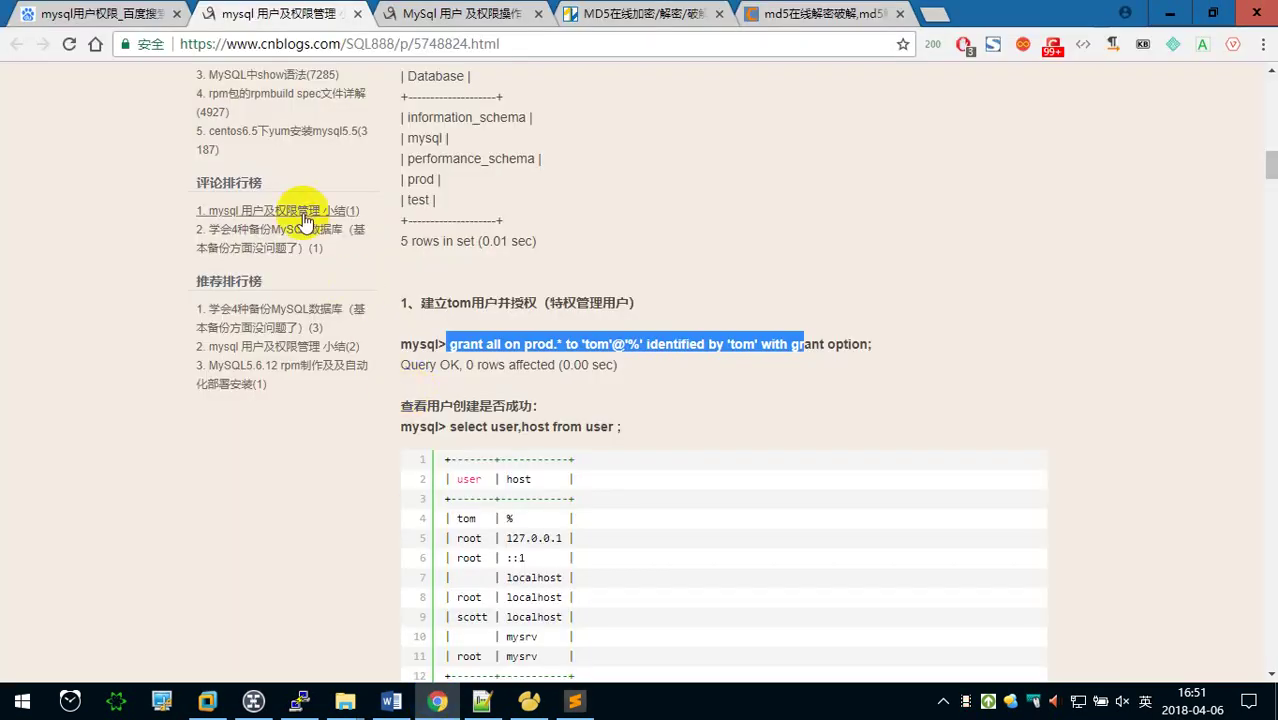
{"action": "left_click", "coordinate": [437, 703]}
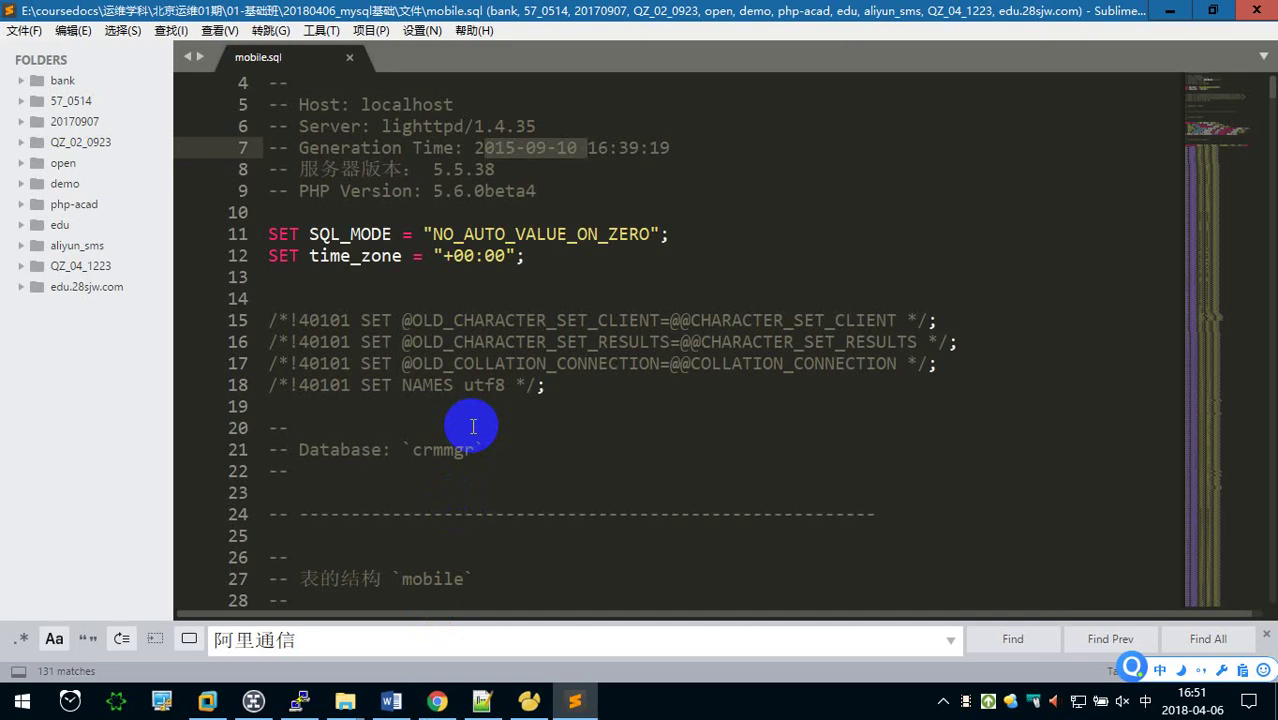
Inspect the first data rows of the mobile table's INSERT statement.
{"action": "scroll", "coordinate": [473, 427], "scroll_direction": "down", "scroll_amount": 6}
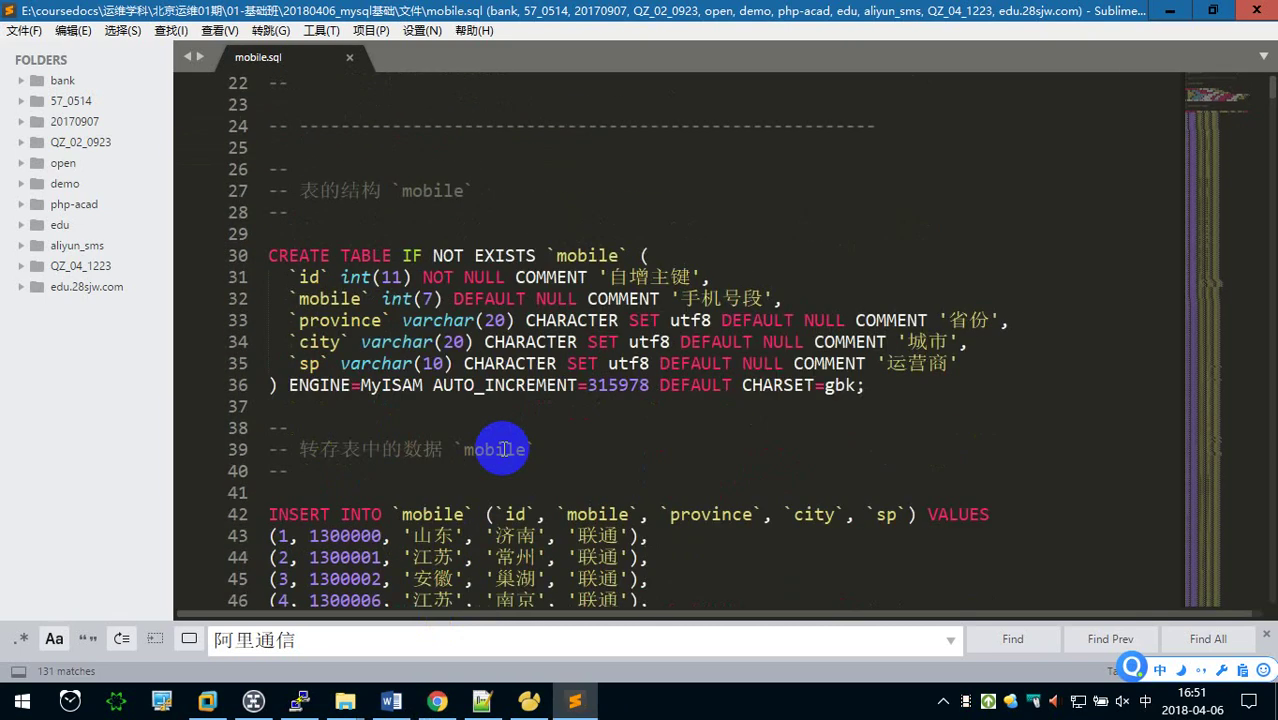
{"action": "scroll", "coordinate": [499, 440], "scroll_direction": "down", "scroll_amount": 5}
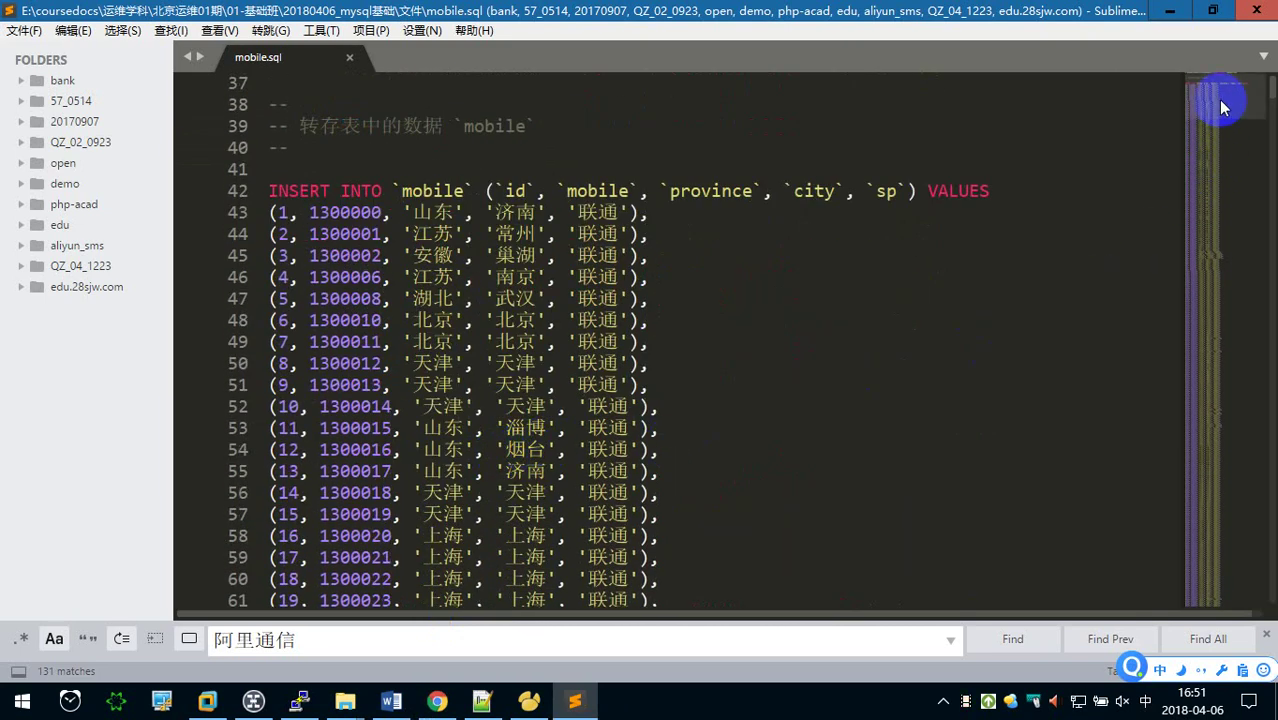
{"action": "left_click_drag", "start_coordinate": [309, 212], "coordinate": [683, 533]}
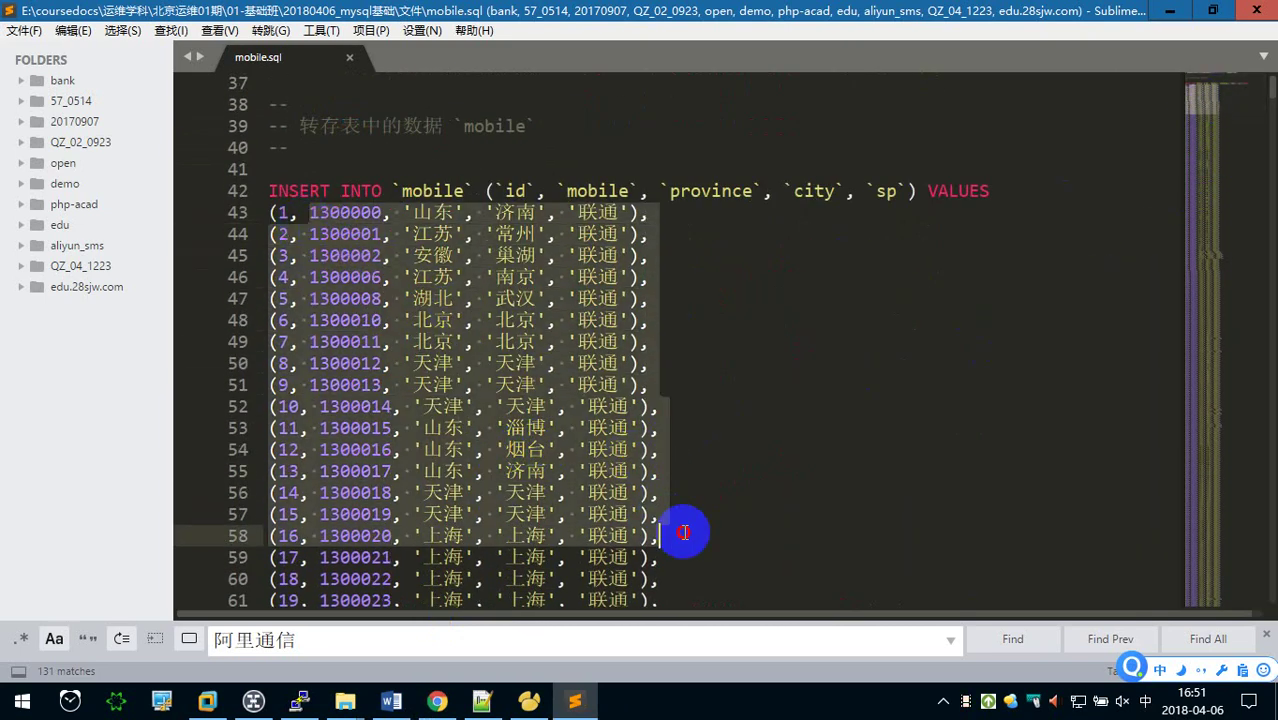
{"action": "left_click", "coordinate": [516, 300]}
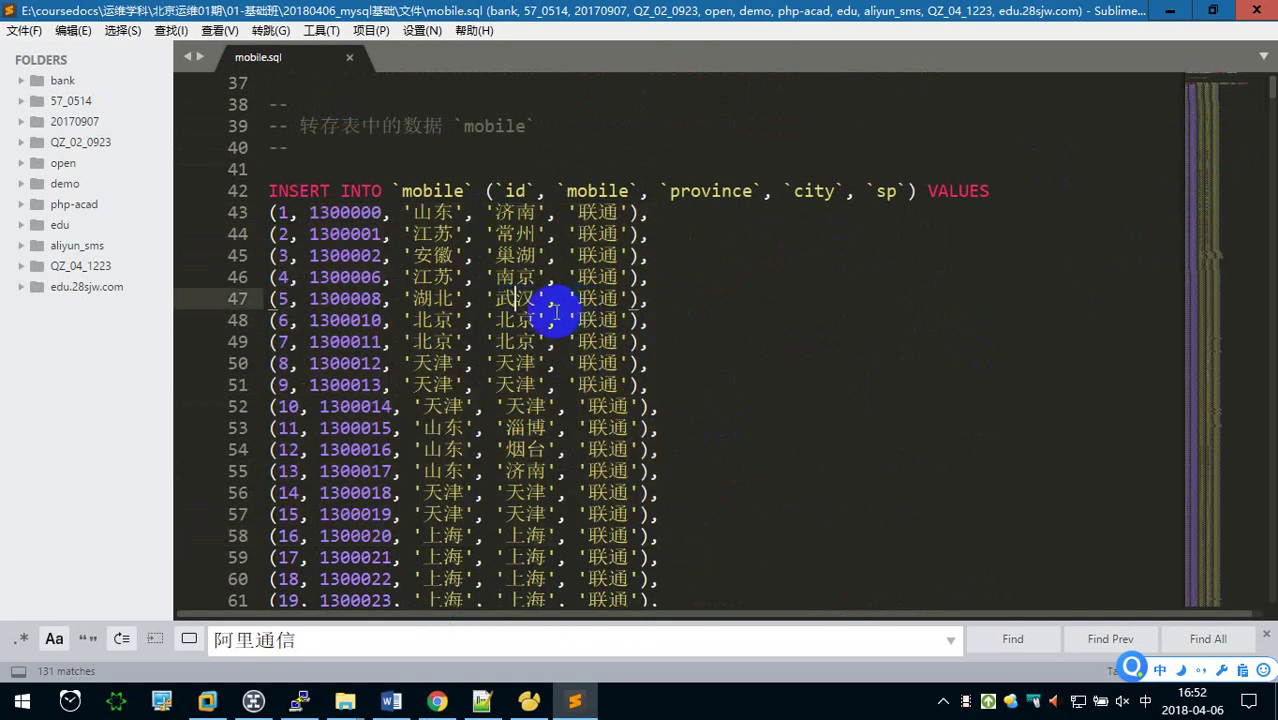
{"action": "scroll", "coordinate": [556, 312], "scroll_direction": "down", "scroll_amount": 1}
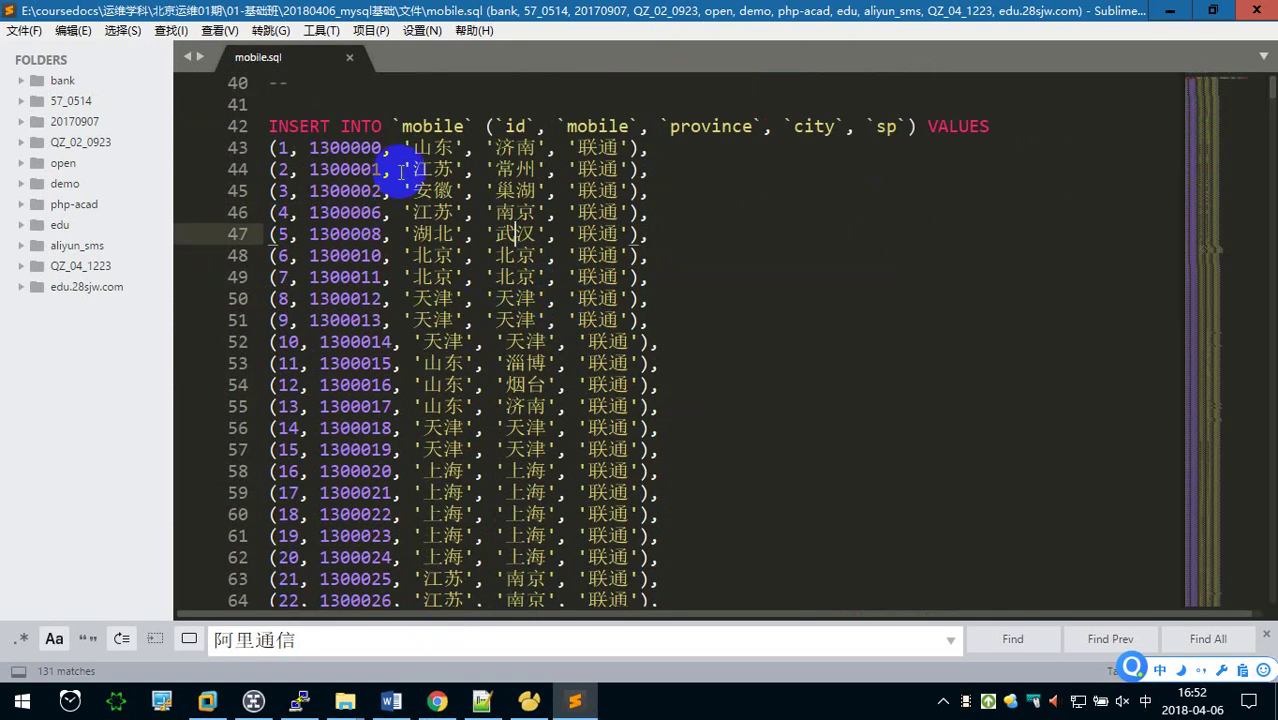
{"action": "scroll", "coordinate": [505, 264], "scroll_direction": "down", "scroll_amount": 4}
{"action": "scroll", "coordinate": [383, 200], "scroll_direction": "up", "scroll_amount": 3}
{"action": "scroll", "coordinate": [383, 200], "scroll_direction": "up", "scroll_amount": 2}
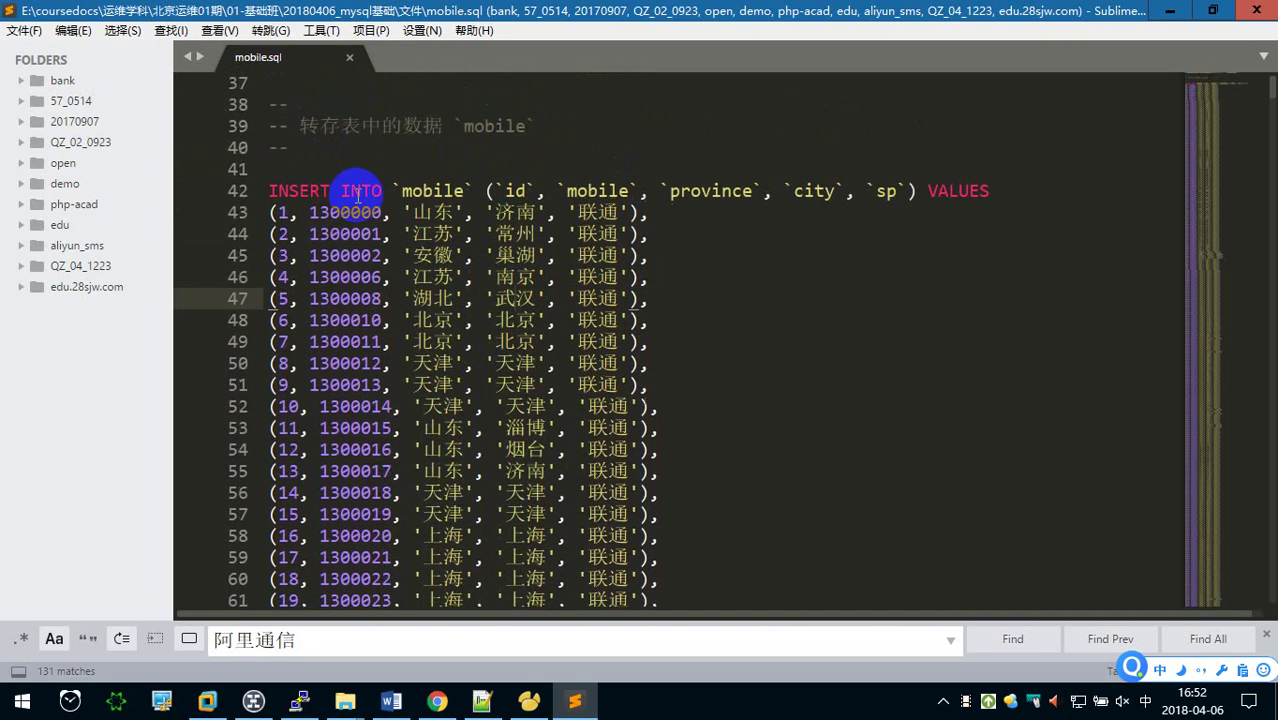
Jump to the end of the dump, select the last id 315977, and close the file.
{"action": "left_click_drag", "start_coordinate": [320, 212], "coordinate": [381, 212]}
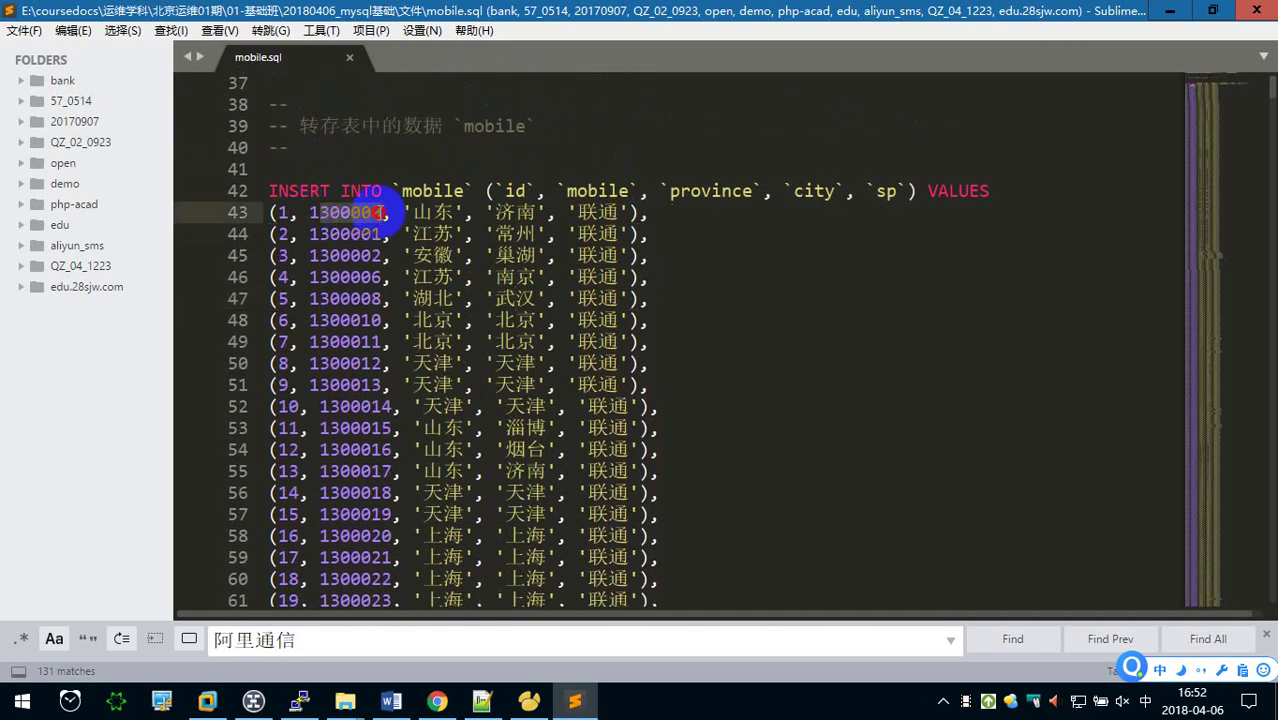
{"action": "scroll", "coordinate": [390, 270], "scroll_direction": "down", "scroll_amount": 9}
{"action": "left_click_drag", "start_coordinate": [1218, 148], "coordinate": [1216, 600]}
{"action": "scroll", "coordinate": [950, 443], "scroll_direction": "up", "scroll_amount": 4}
{"action": "scroll", "coordinate": [495, 383], "scroll_direction": "up", "scroll_amount": 2}
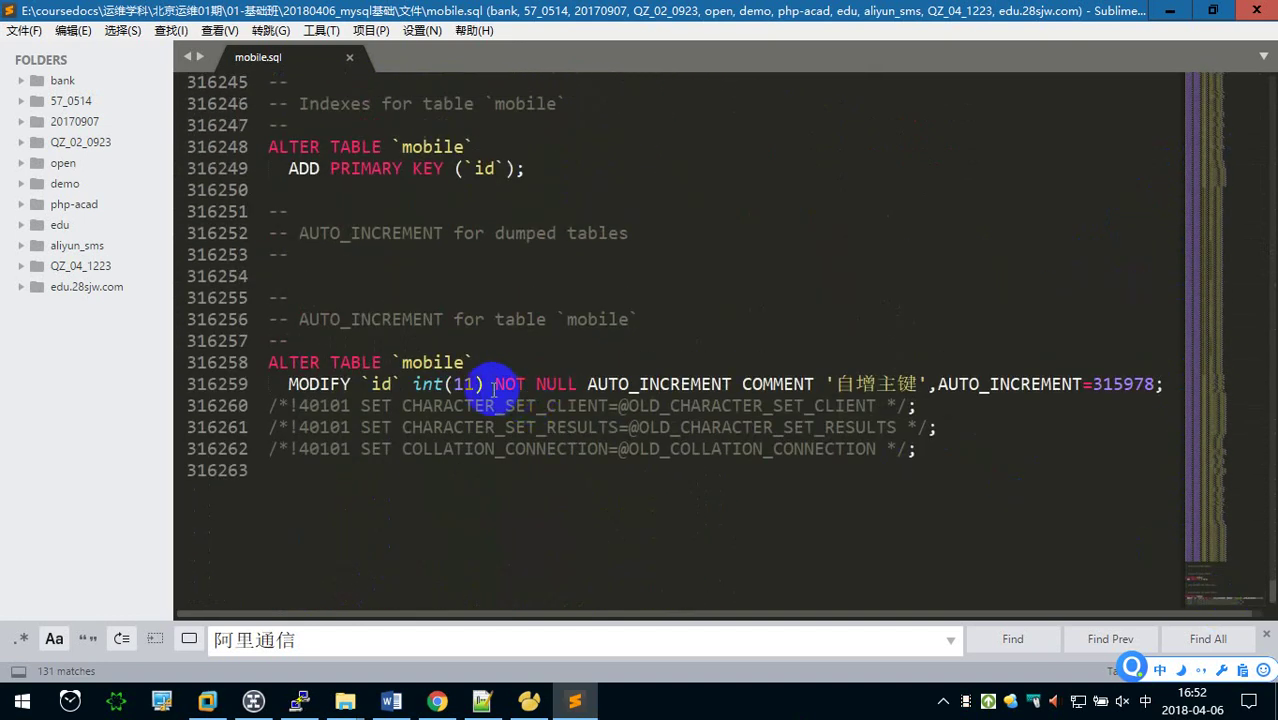
{"action": "scroll", "coordinate": [495, 383], "scroll_direction": "up", "scroll_amount": 4}
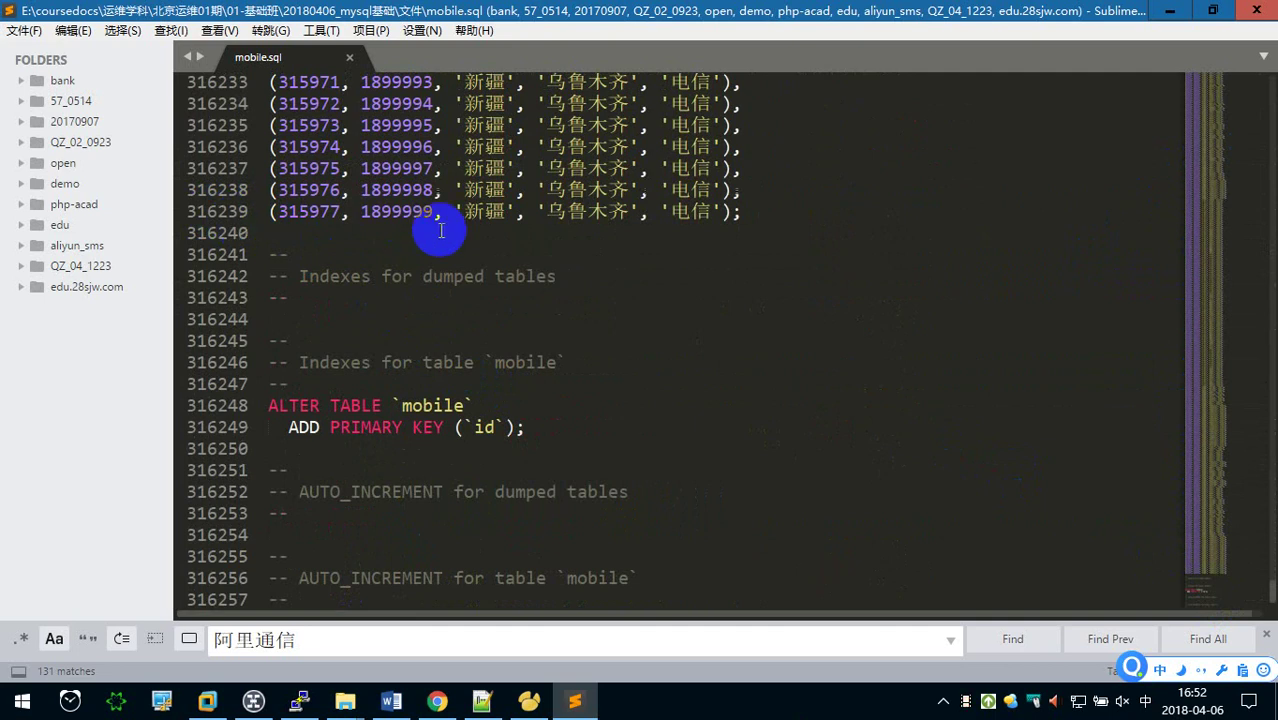
{"action": "double_click", "coordinate": [312, 210]}
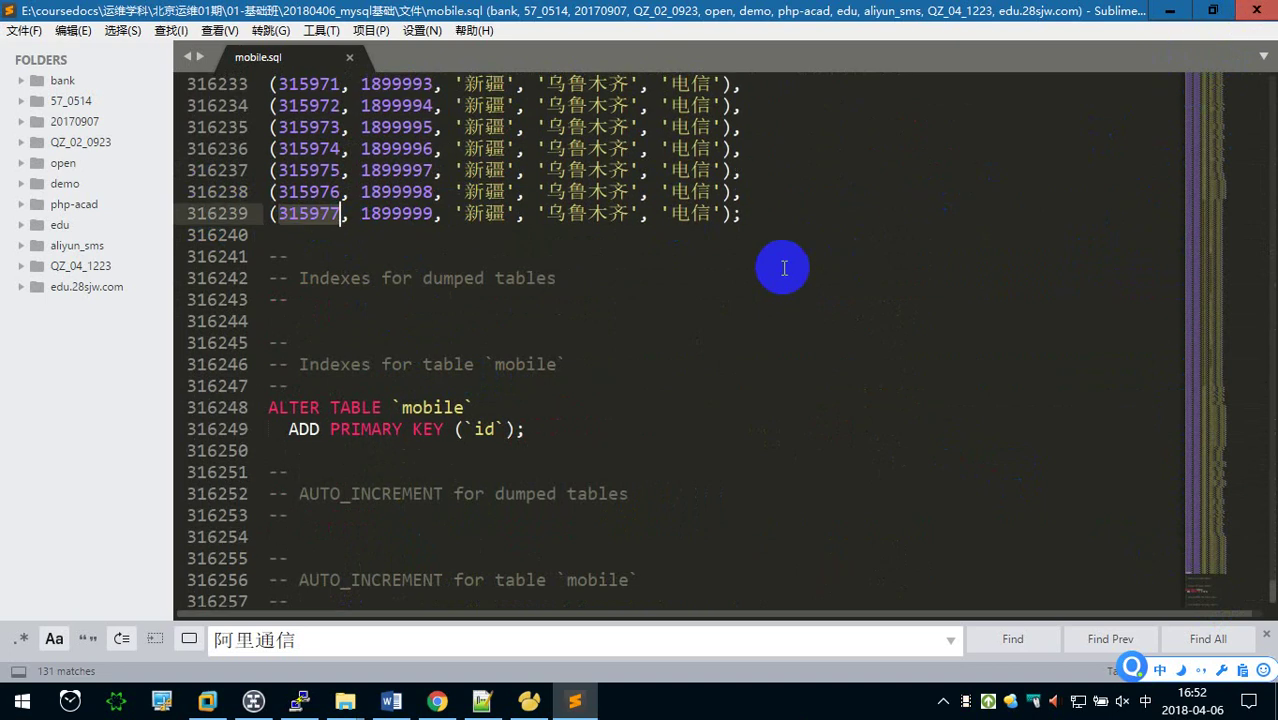
{"action": "scroll", "coordinate": [850, 236], "scroll_direction": "up", "scroll_amount": 6}
{"action": "scroll", "coordinate": [615, 338], "scroll_direction": "down", "scroll_amount": 2}
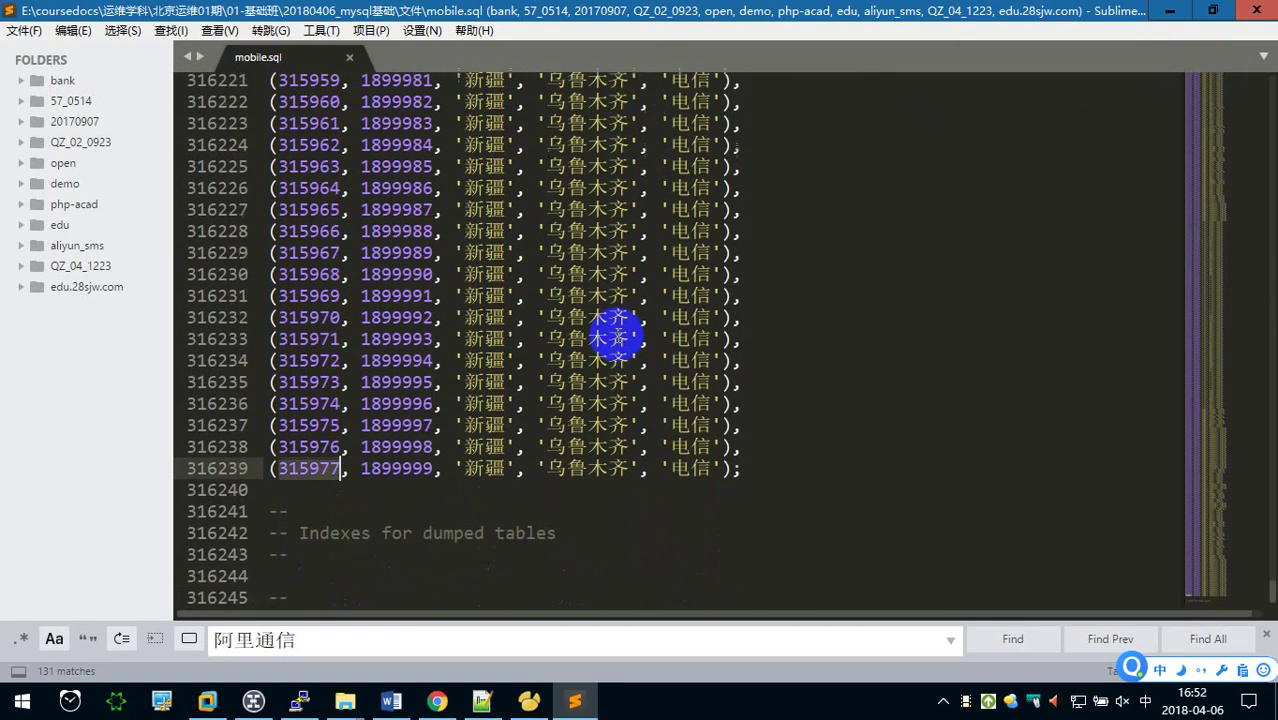
{"action": "scroll", "coordinate": [615, 338], "scroll_direction": "down", "scroll_amount": 1}
{"action": "left_click", "coordinate": [1250, 12]}
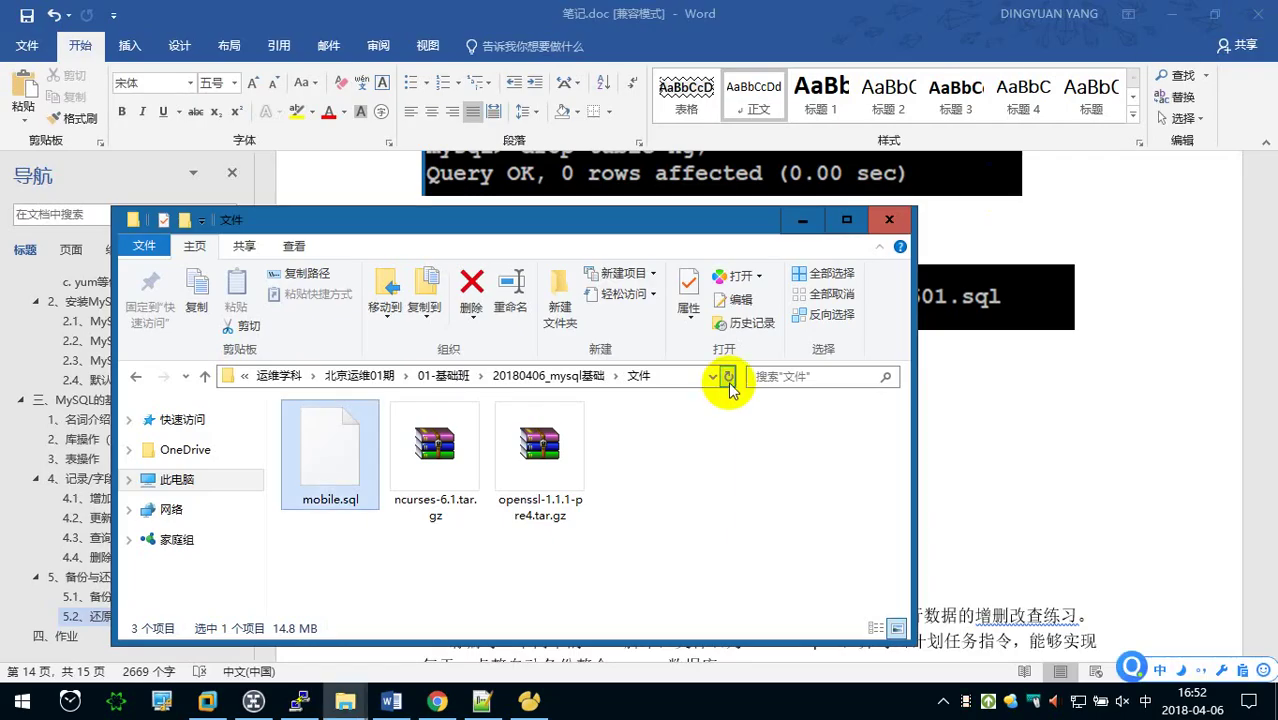
Exit MySQL and list /usr/local/src/ to confirm mobile.sql is on the server.
{"action": "left_click", "coordinate": [305, 708]}
{"action": "scroll", "coordinate": [490, 480], "scroll_direction": "down", "scroll_amount": 5}
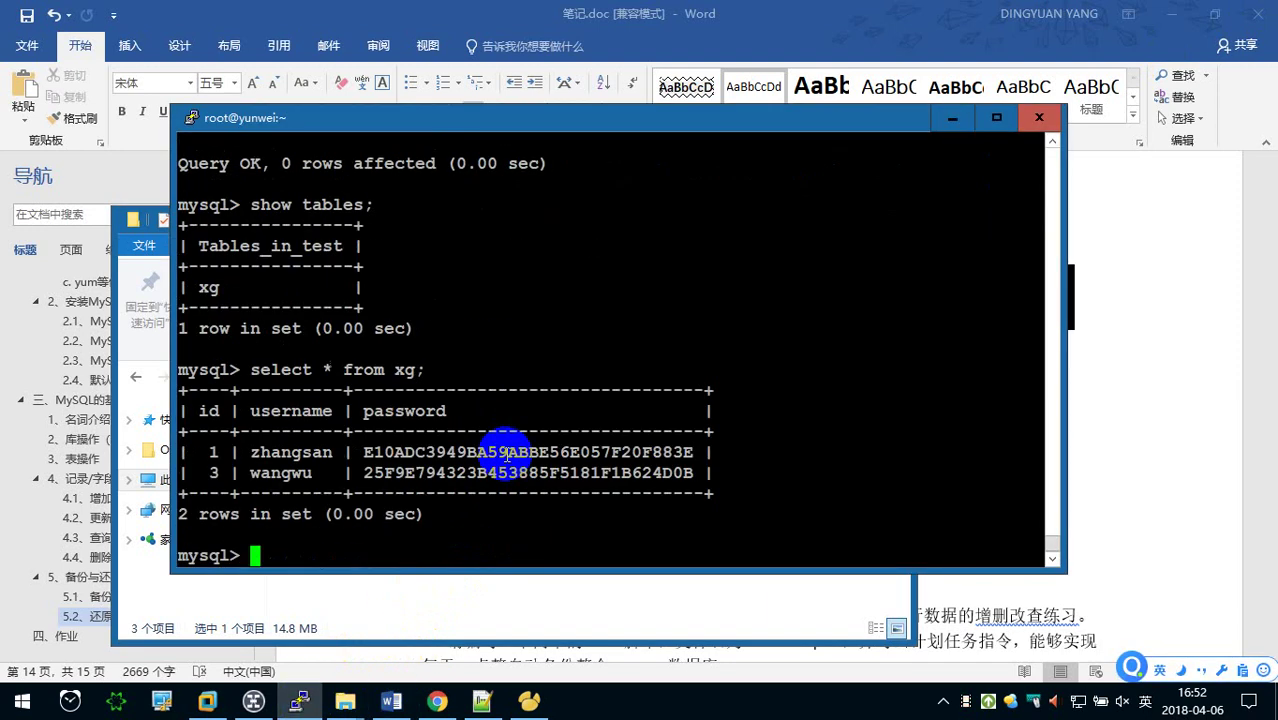
{"action": "type", "text": "exit"}
{"action": "key", "text": "Return"}
{"action": "type", "text": "ls /"}
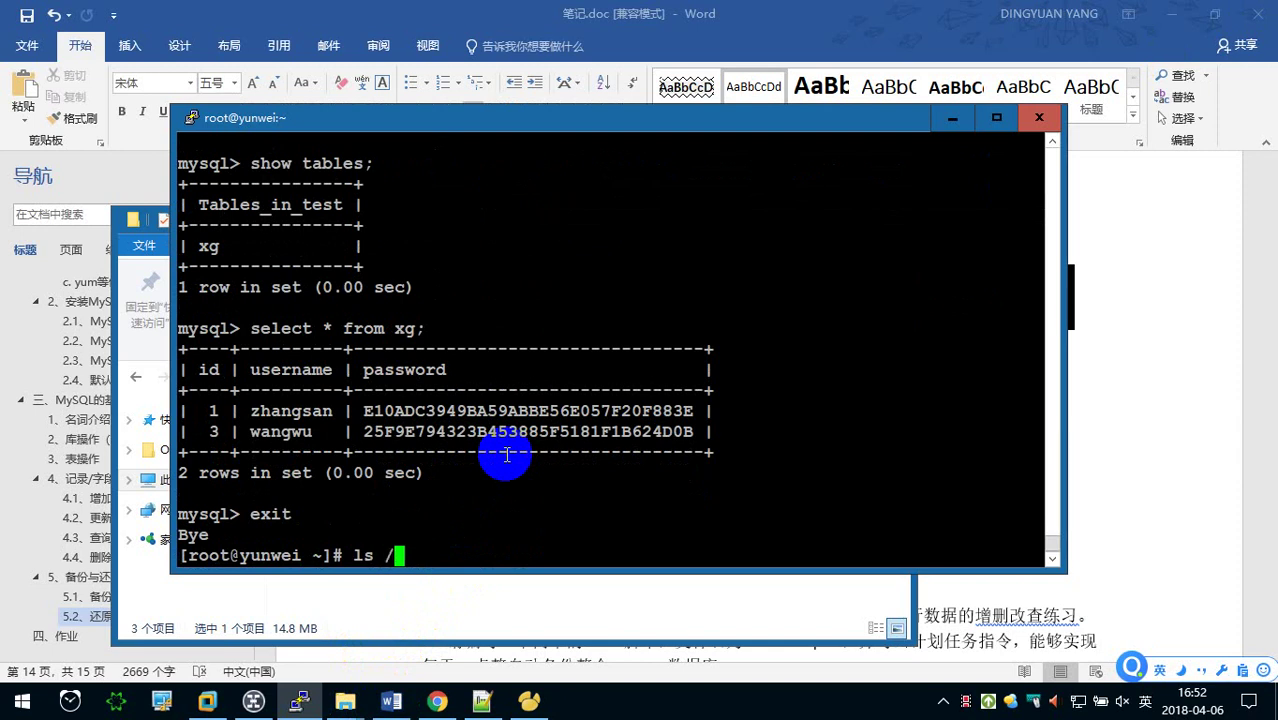
{"action": "type", "text": "usr/local/src/"}
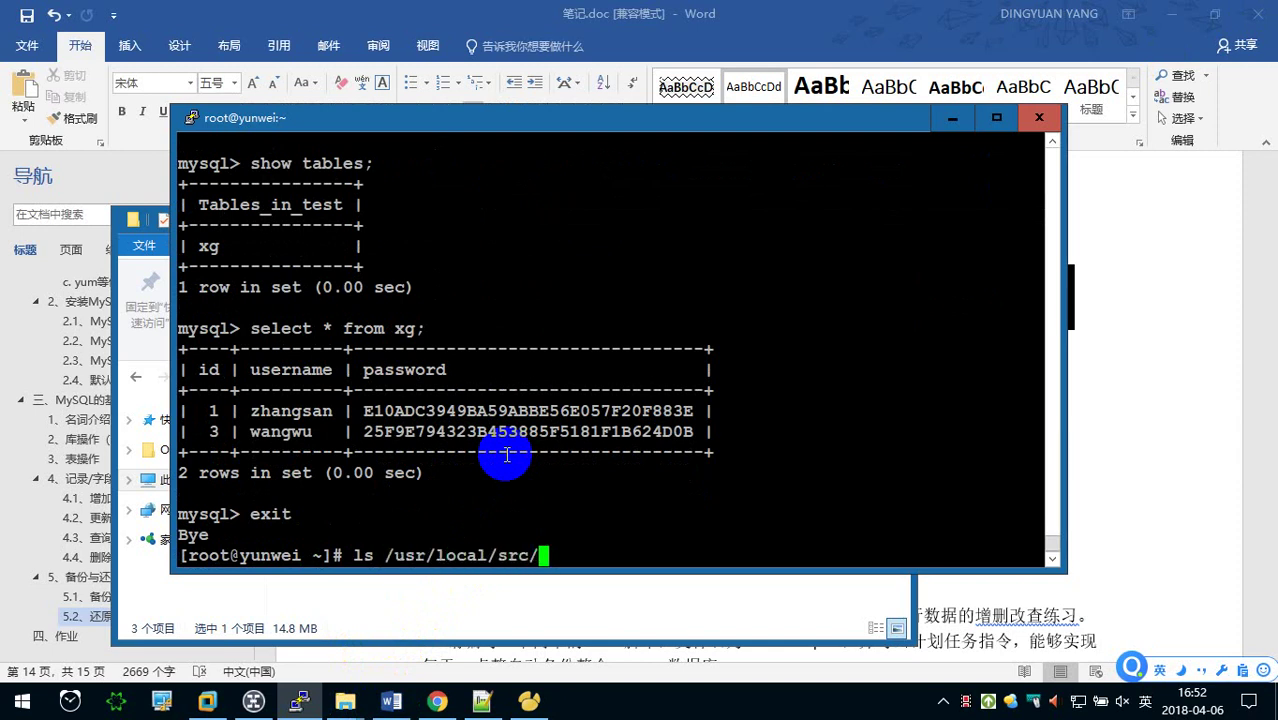
{"action": "key", "text": "Return"}
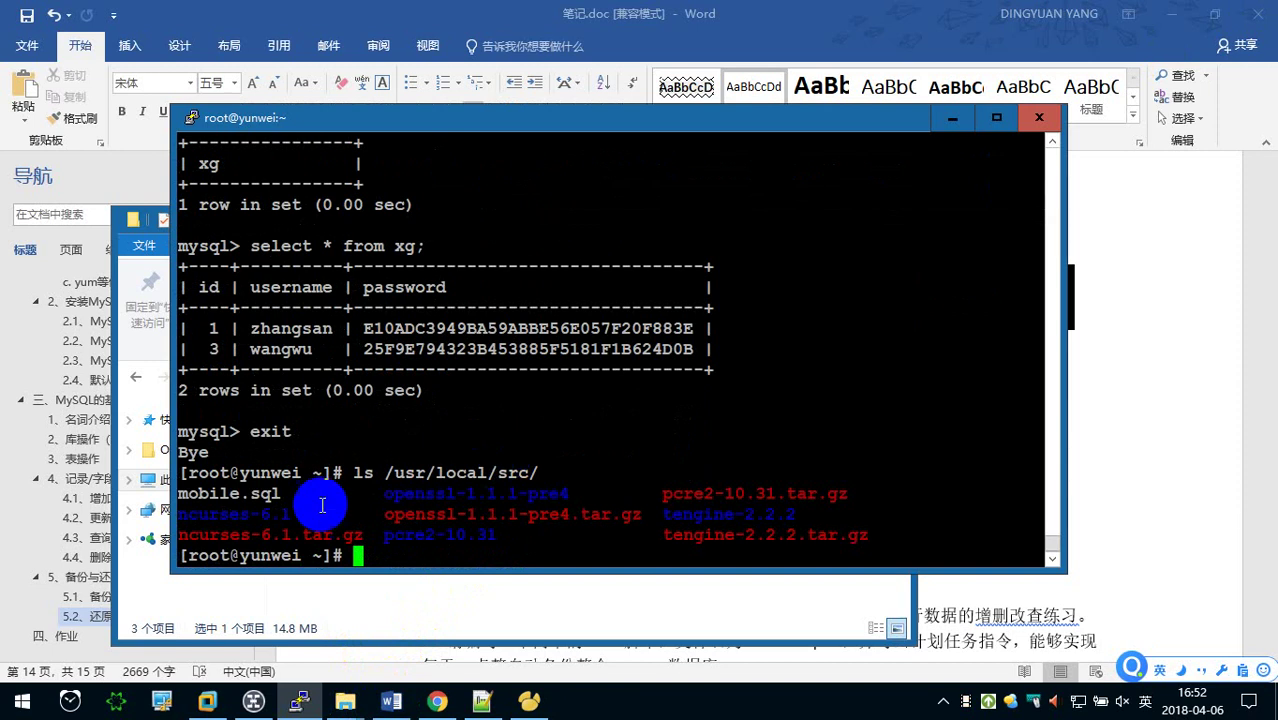
{"action": "left_click_drag", "start_coordinate": [281, 494], "coordinate": [187, 494]}
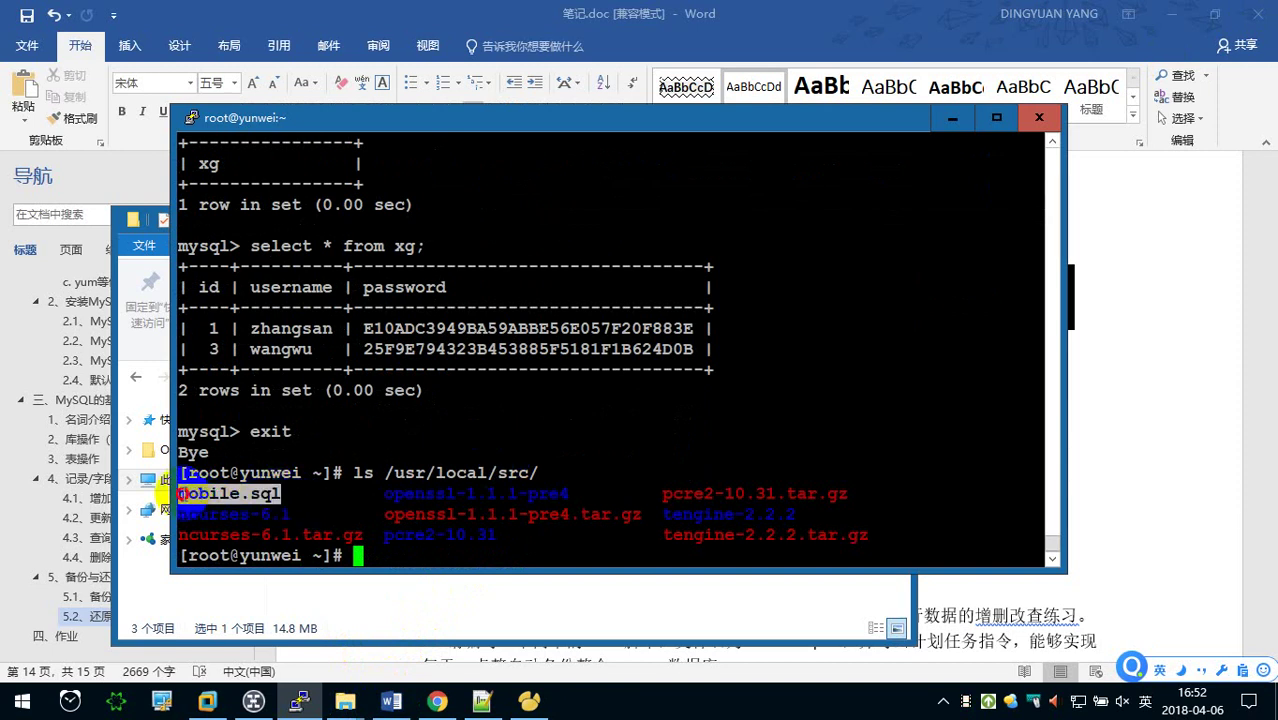
{"action": "left_click", "coordinate": [382, 500]}
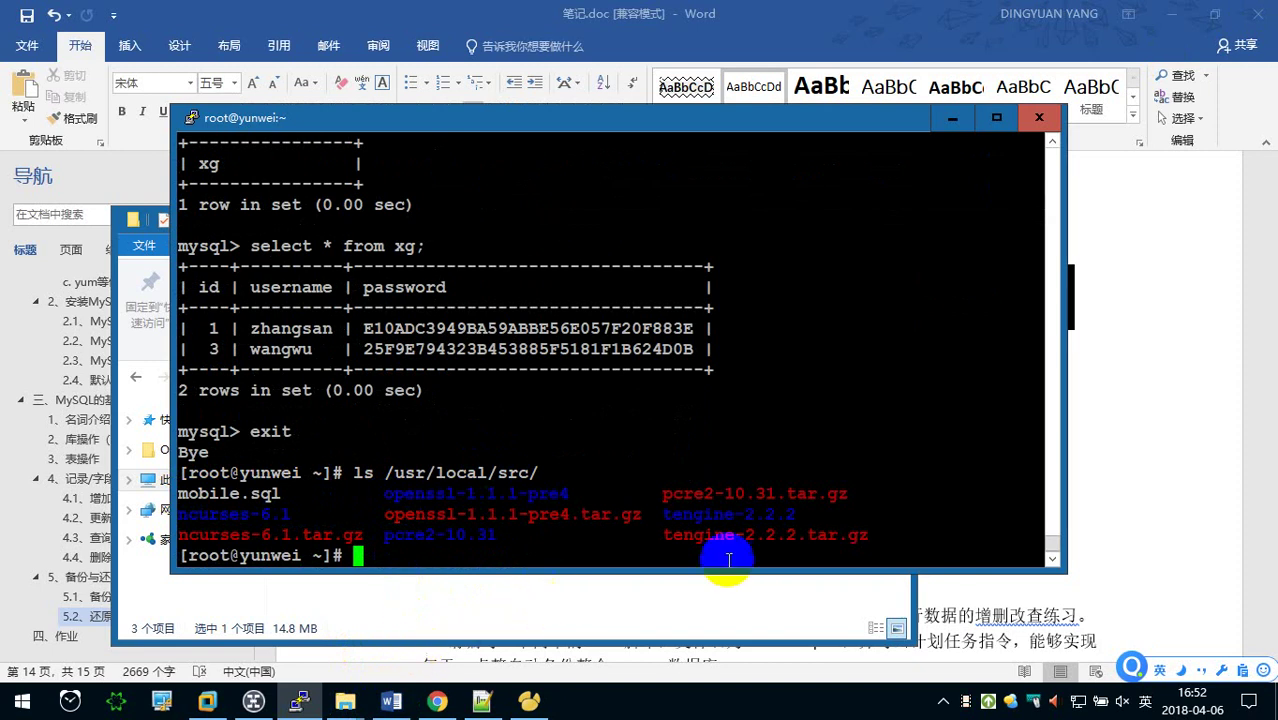
{"action": "left_click", "coordinate": [1112, 495]}
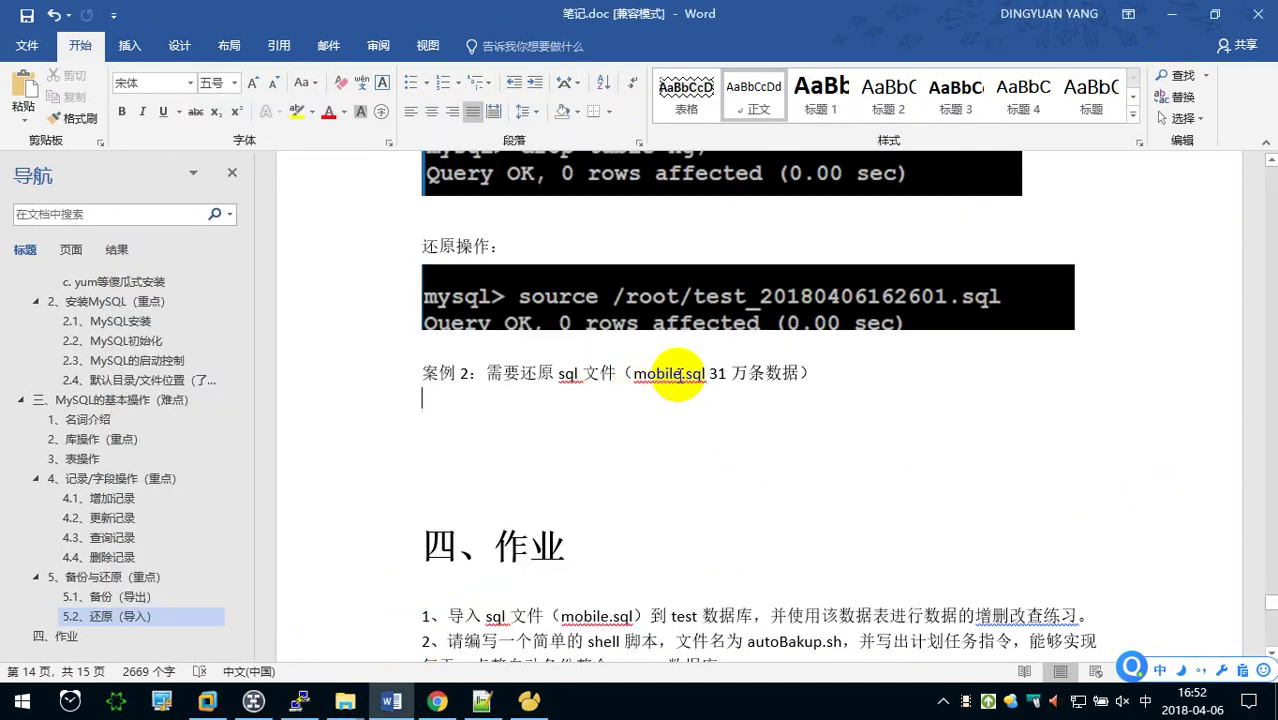
Add 到 test 库 to the 案例 2 line, then reopen mobile.sql in Sublime Text.
{"action": "left_click", "coordinate": [623, 374]}
{"action": "type", "text": "d2test"}
{"action": "key", "text": "space"}
{"action": "type", "text": "ku"}
{"action": "key", "text": "space"}
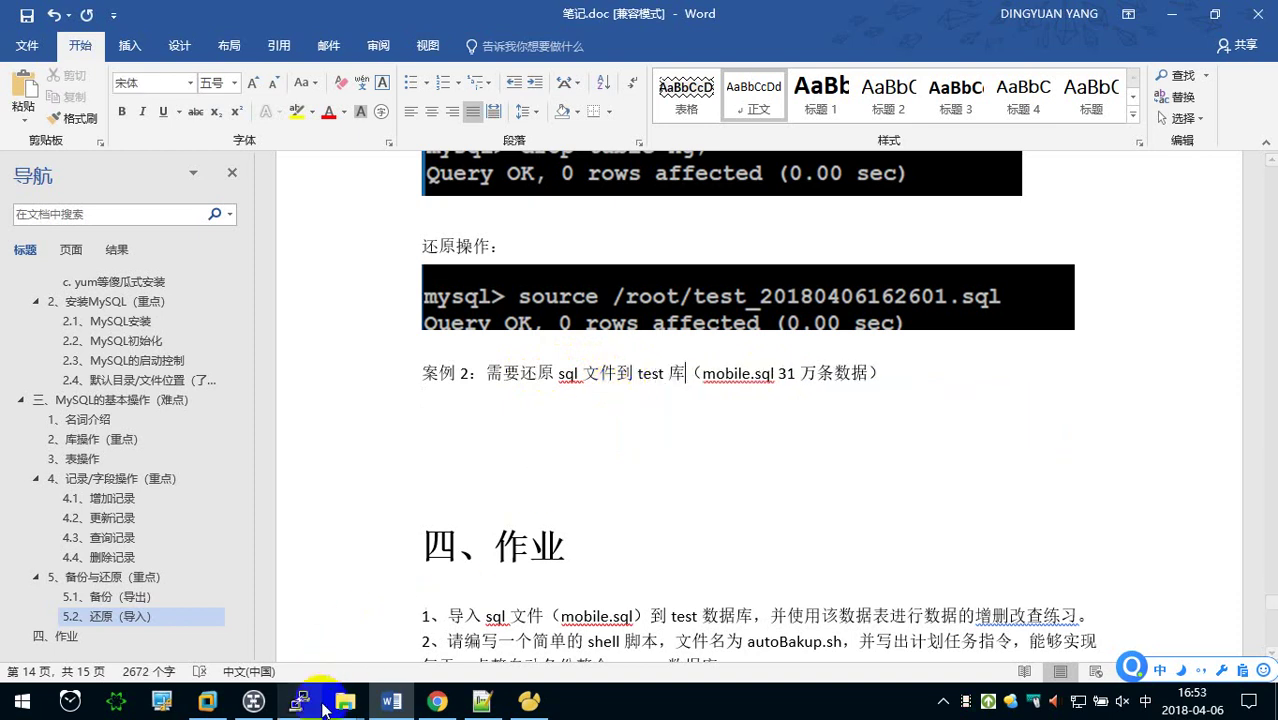
{"action": "key", "text": "super"}
{"action": "left_click", "coordinate": [165, 360]}
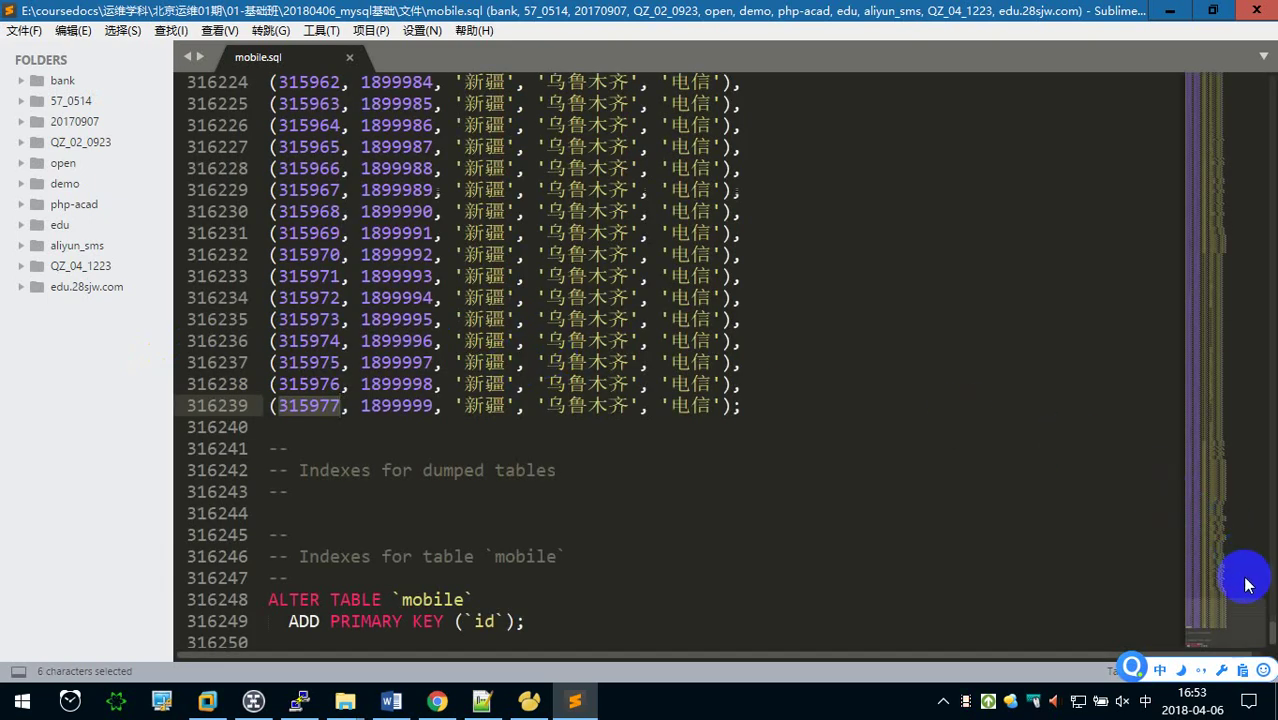
Jump mobile.sql in Sublime Text from its end back up to the first lines.
{"action": "left_click", "coordinate": [1207, 388]}
{"action": "left_click", "coordinate": [1210, 120]}
{"action": "left_click", "coordinate": [1210, 120]}
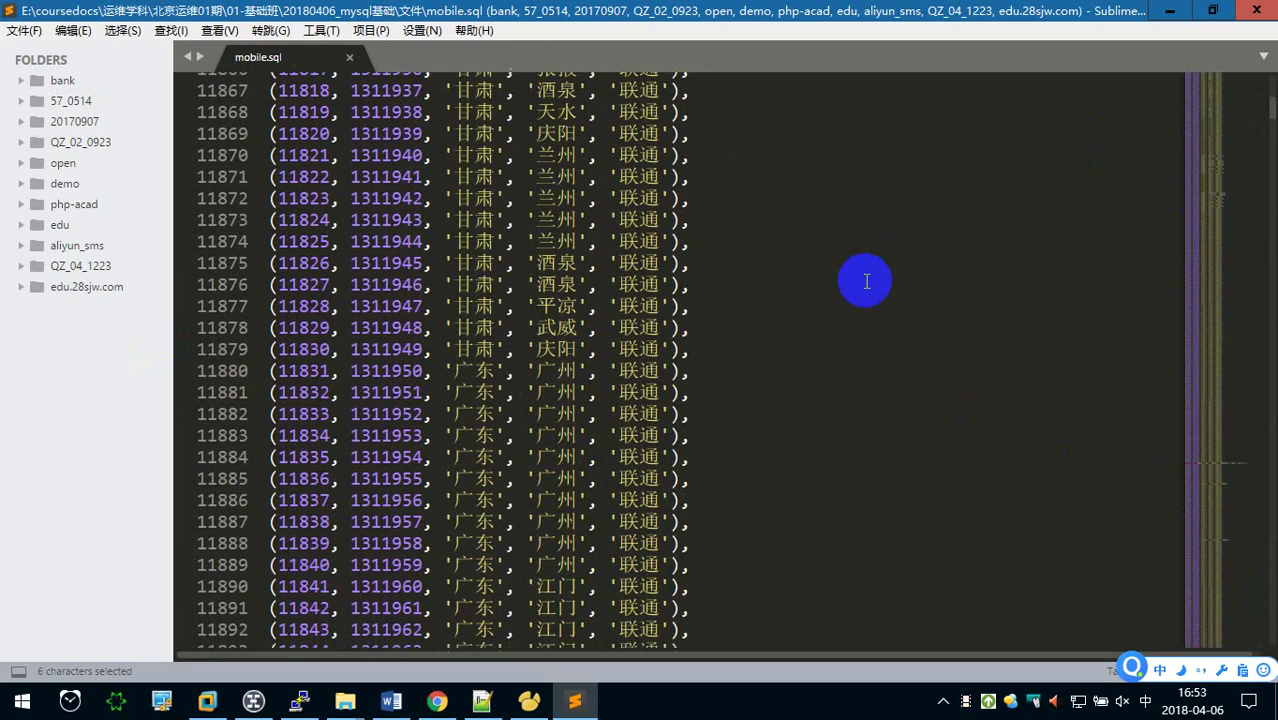
{"action": "left_click", "coordinate": [1240, 80]}
{"action": "left_click", "coordinate": [1240, 78]}
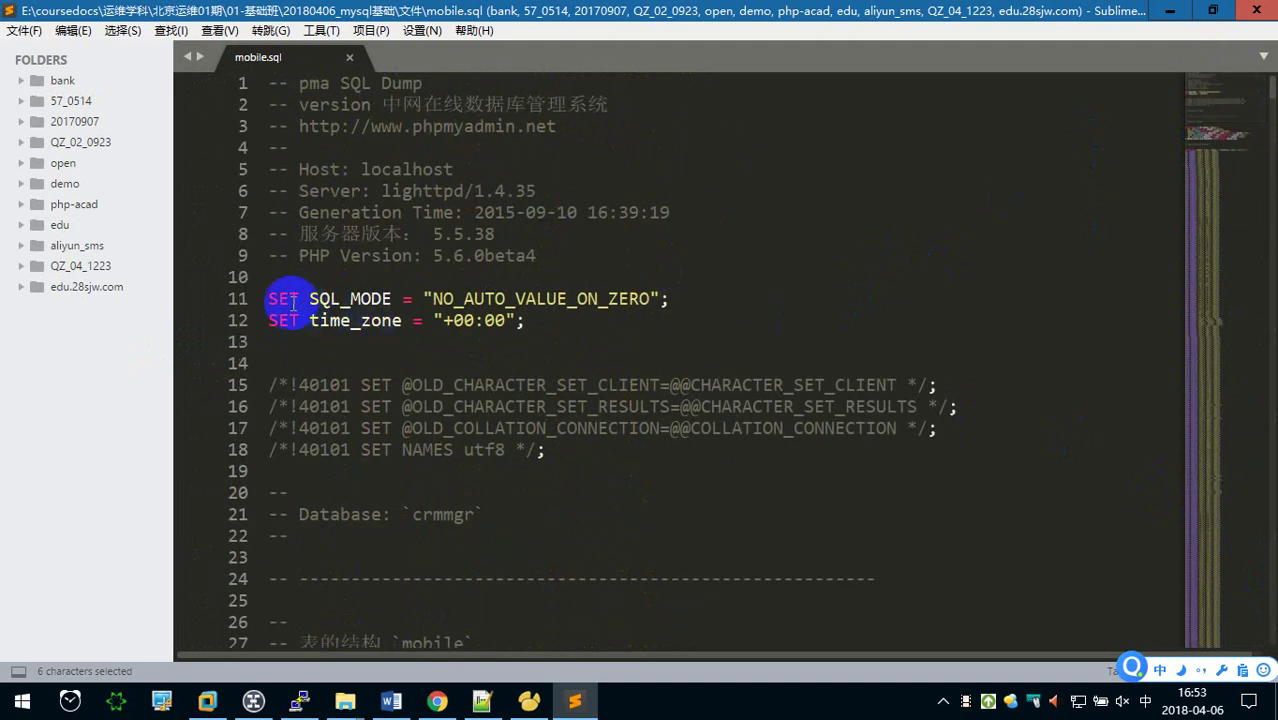
Inspect the opening SET lines and the CREATE TABLE mobile definition.
{"action": "left_click", "coordinate": [284, 299]}
{"action": "scroll", "coordinate": [390, 330], "scroll_direction": "down", "scroll_amount": 2}
{"action": "scroll", "coordinate": [380, 340], "scroll_direction": "down", "scroll_amount": 3}
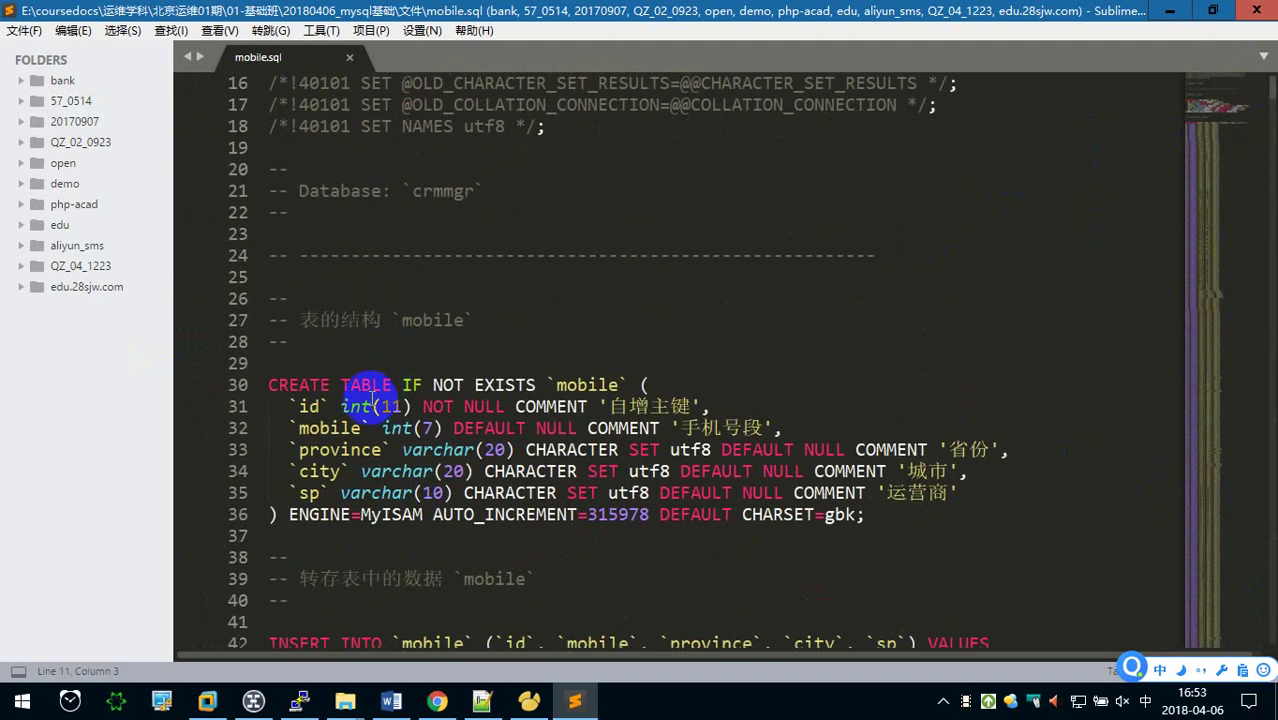
{"action": "left_click", "coordinate": [370, 385]}
{"action": "double_click", "coordinate": [370, 385]}
{"action": "scroll", "coordinate": [405, 440], "scroll_direction": "down", "scroll_amount": 3}
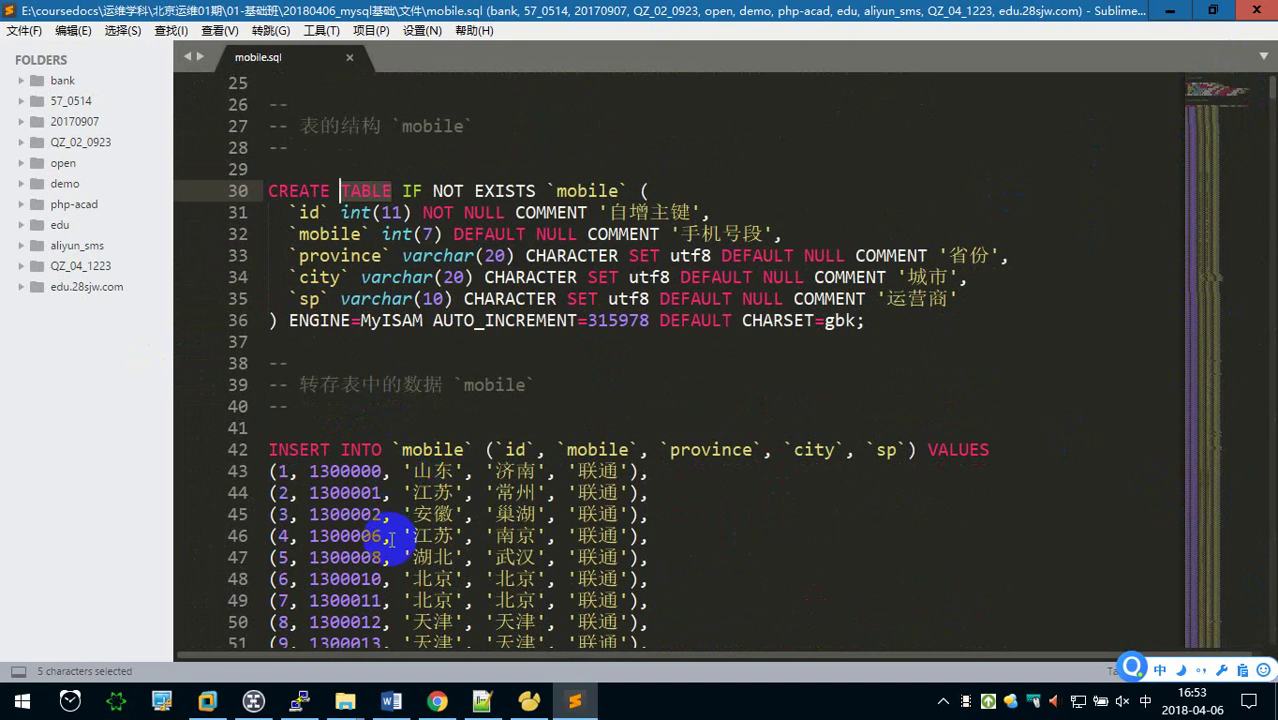
{"action": "scroll", "coordinate": [388, 390], "scroll_direction": "up", "scroll_amount": 2}
{"action": "scroll", "coordinate": [375, 400], "scroll_direction": "up", "scroll_amount": 2}
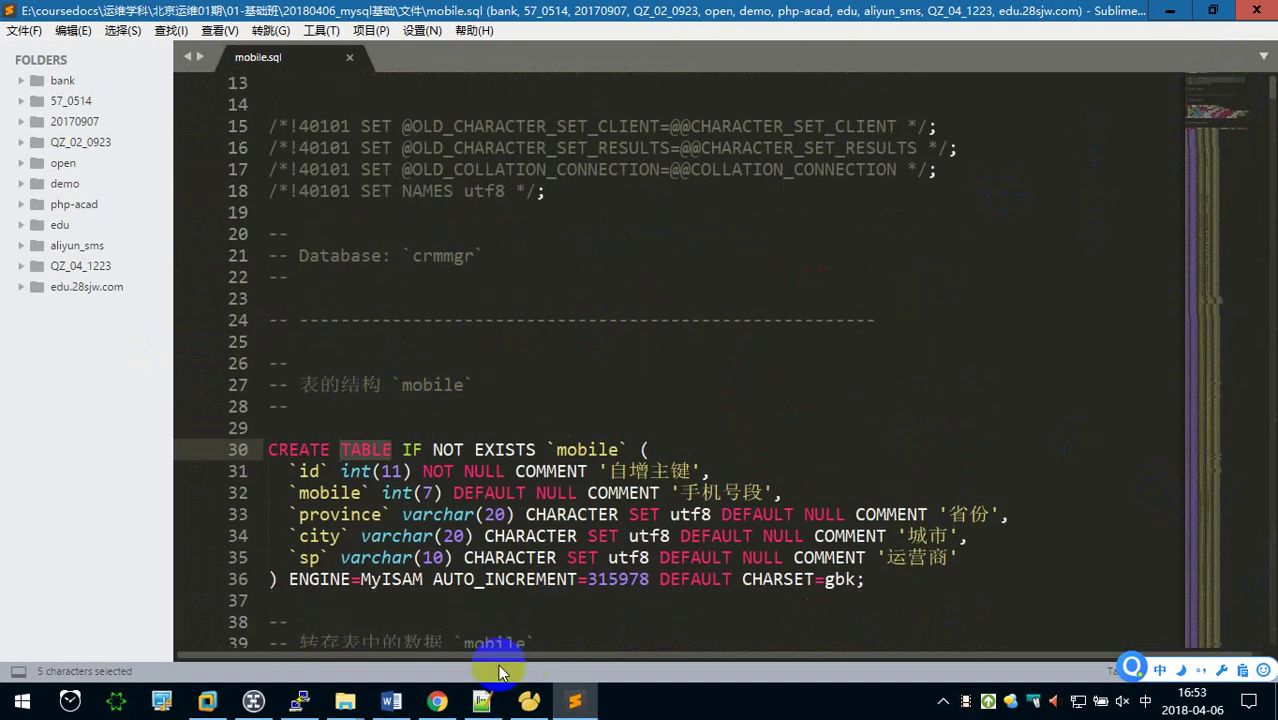
In the Word notes, scroll up to review the earlier database restore commands, then back down.
{"action": "left_click", "coordinate": [393, 703]}
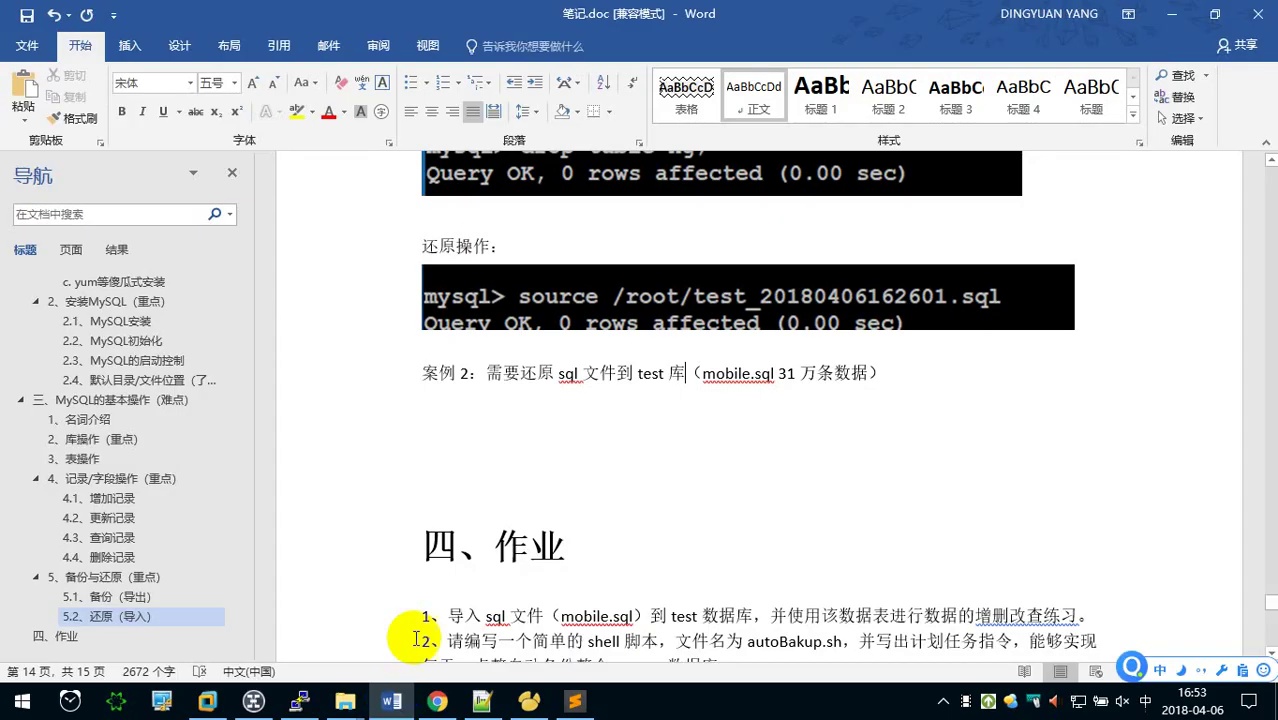
{"action": "scroll", "coordinate": [505, 434], "scroll_direction": "up", "scroll_amount": 5}
{"action": "scroll", "coordinate": [506, 435], "scroll_direction": "up", "scroll_amount": 3}
{"action": "scroll", "coordinate": [495, 440], "scroll_direction": "up", "scroll_amount": 2}
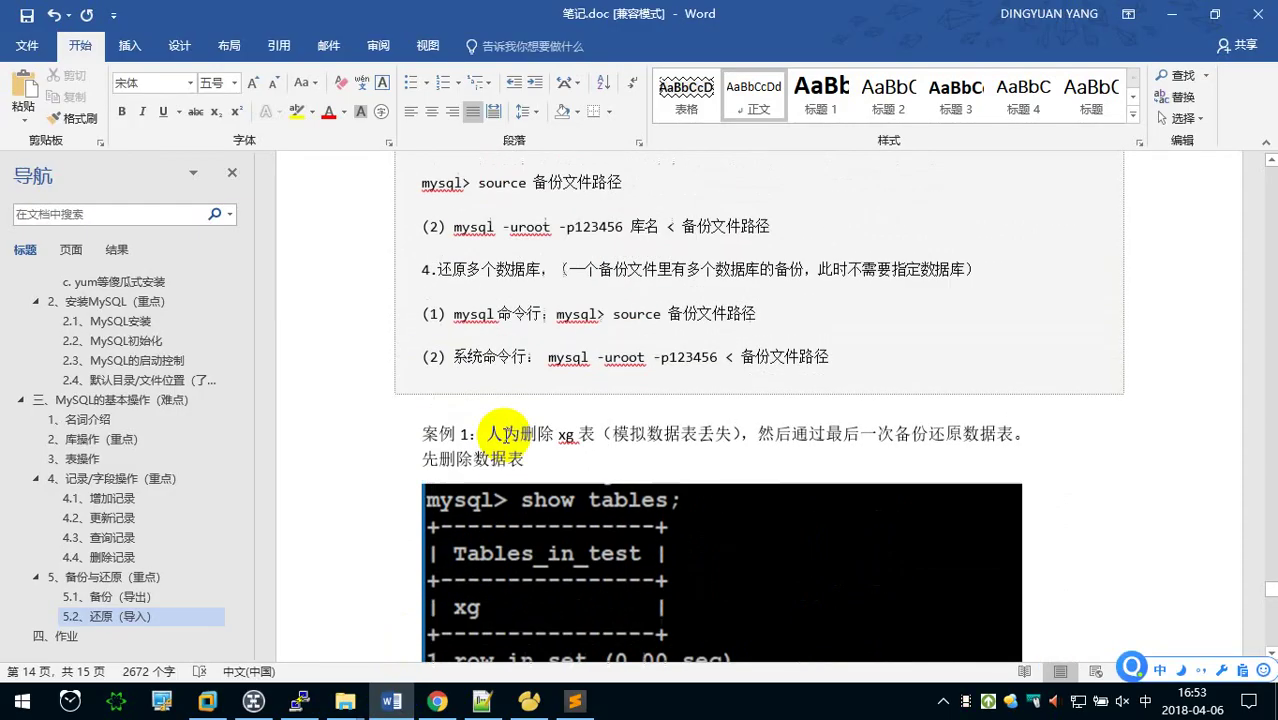
{"action": "scroll", "coordinate": [499, 423], "scroll_direction": "up", "scroll_amount": 3}
{"action": "scroll", "coordinate": [480, 315], "scroll_direction": "up", "scroll_amount": 3}
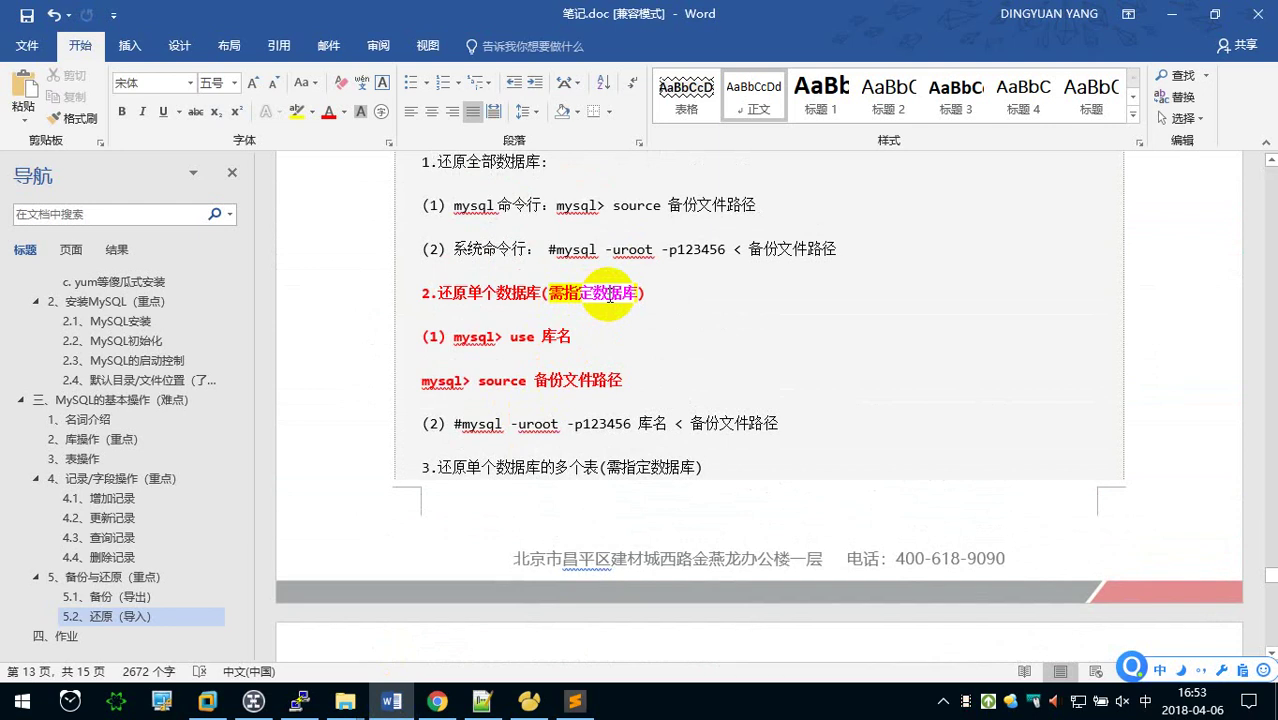
{"action": "scroll", "coordinate": [595, 340], "scroll_direction": "down", "scroll_amount": 3}
{"action": "scroll", "coordinate": [575, 382], "scroll_direction": "down", "scroll_amount": 3}
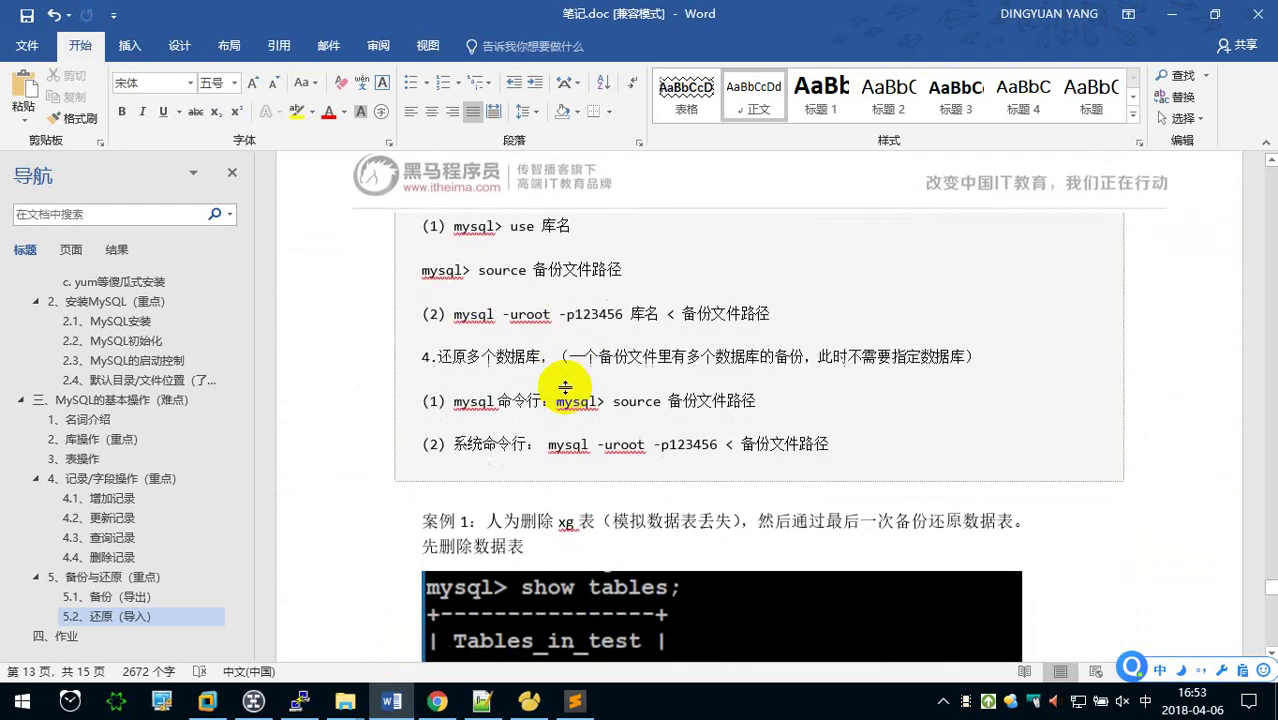
{"action": "scroll", "coordinate": [560, 430], "scroll_direction": "down", "scroll_amount": 4}
{"action": "scroll", "coordinate": [500, 540], "scroll_direction": "down", "scroll_amount": 1}
Log in to MySQL as root with mysql -uroot -p and the pasted password.
{"action": "left_click", "coordinate": [299, 702]}
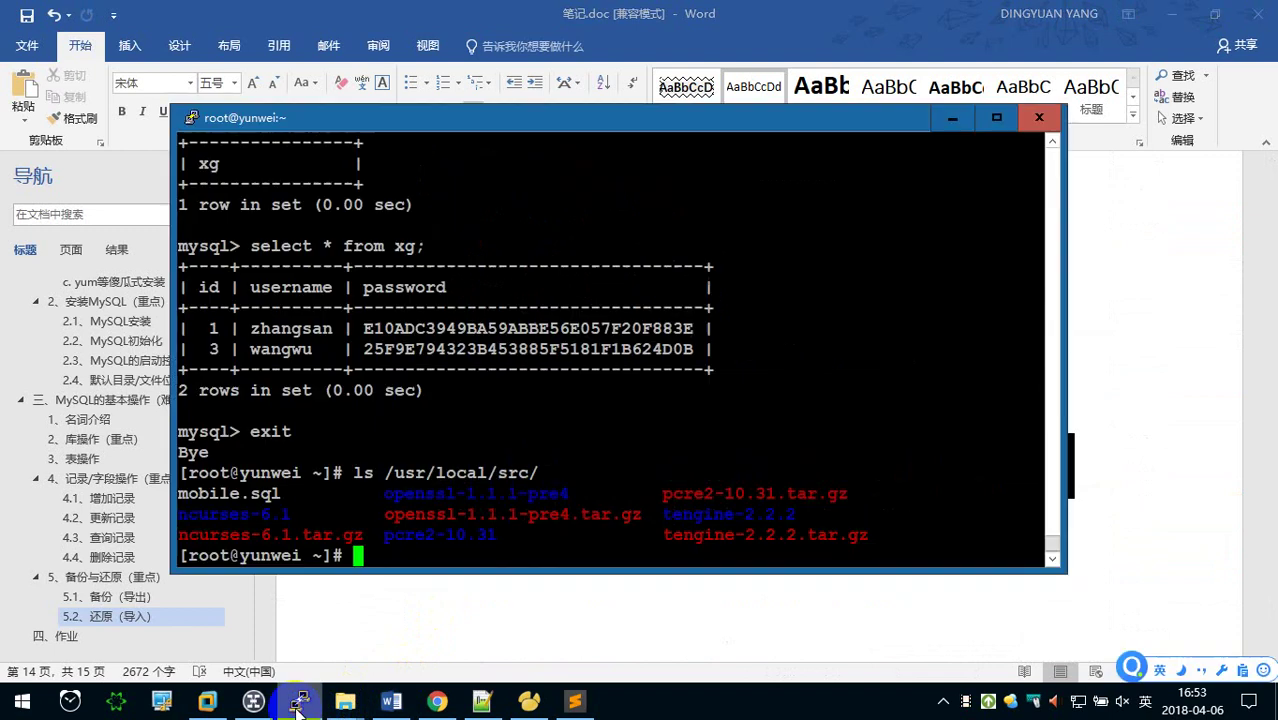
{"action": "type", "text": "ls /usr/local/src/mysql -uroot -p"}
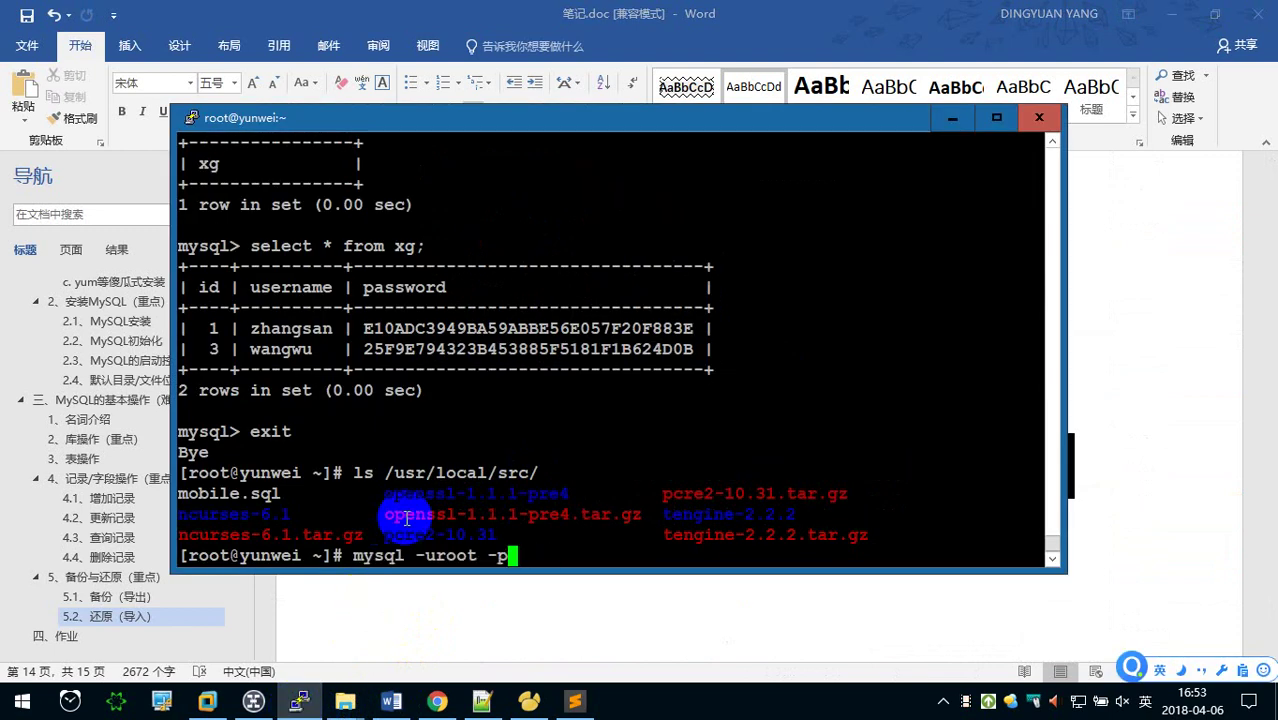
{"action": "key", "text": "Return"}
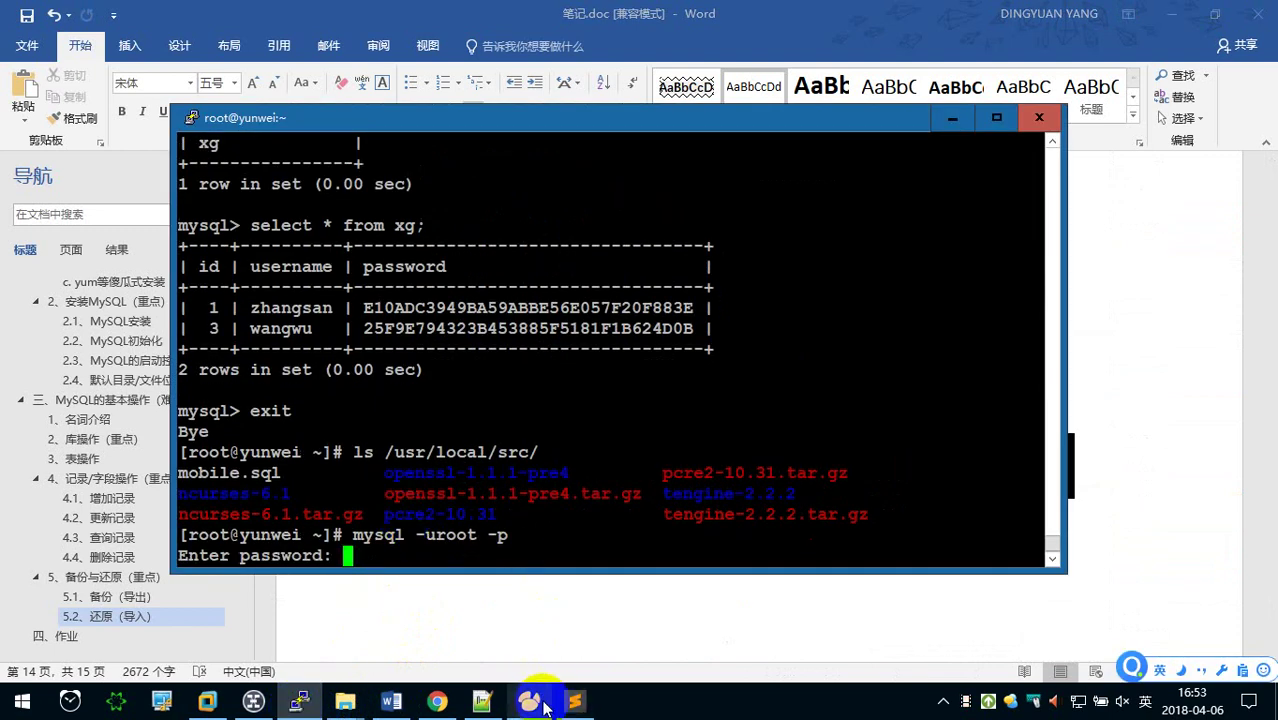
{"action": "left_click", "coordinate": [482, 702]}
{"action": "left_click", "coordinate": [482, 702]}
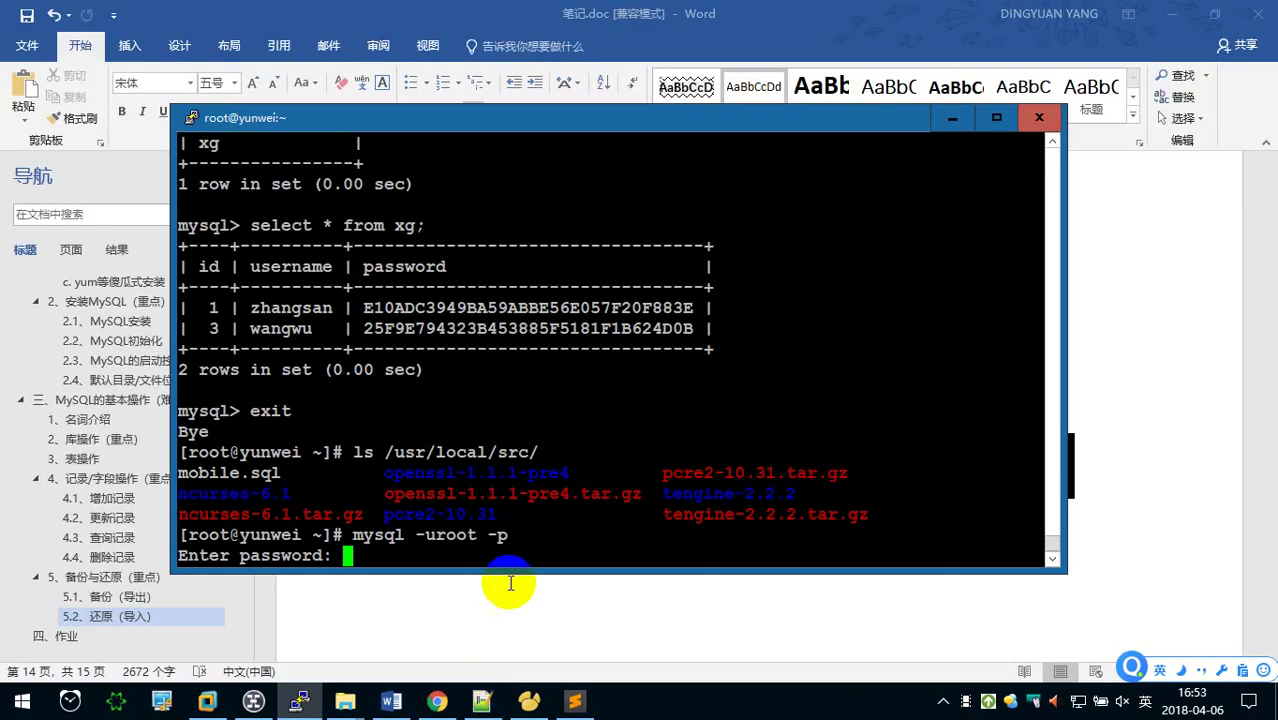
{"action": "right_click", "coordinate": [516, 514]}
{"action": "key", "text": "Return"}
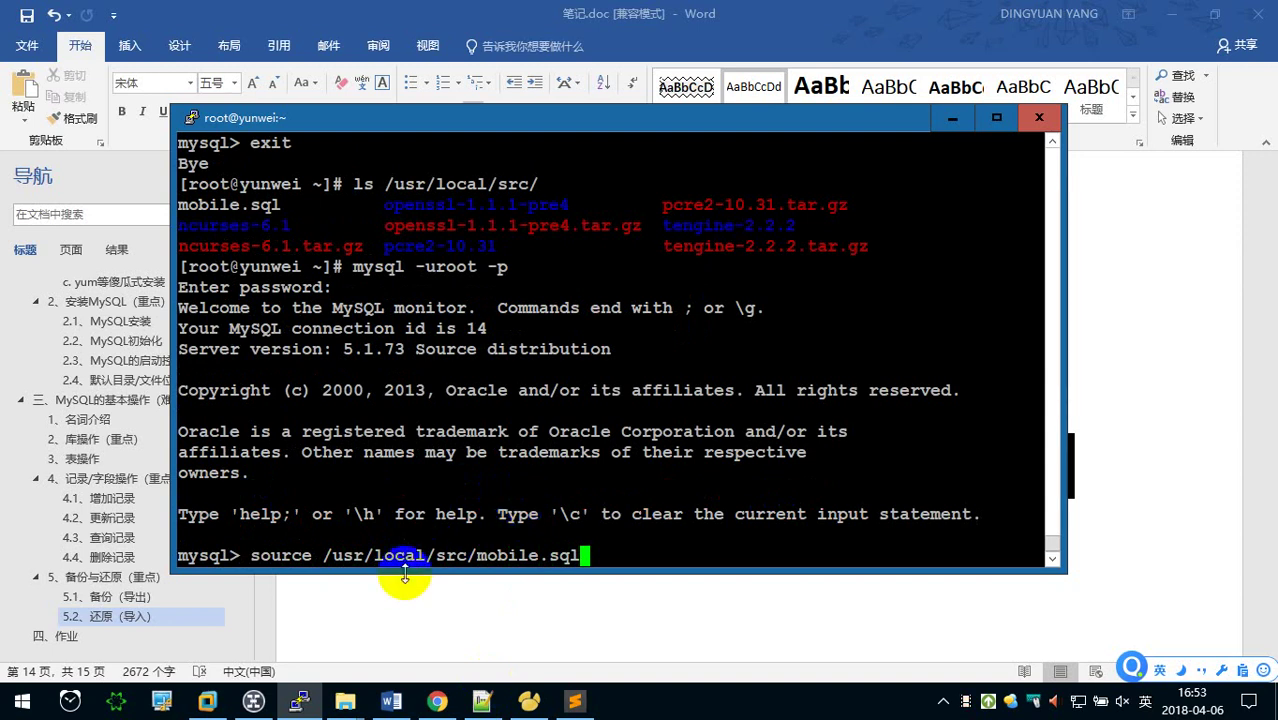
Switch to the test database and type source /usr/local/src/mobile.sql without running it.
{"action": "key", "text": "ctrl+alt+a"}
{"action": "left_click_drag", "start_coordinate": [174, 526], "coordinate": [629, 579]}
{"action": "left_click", "coordinate": [604, 597]}
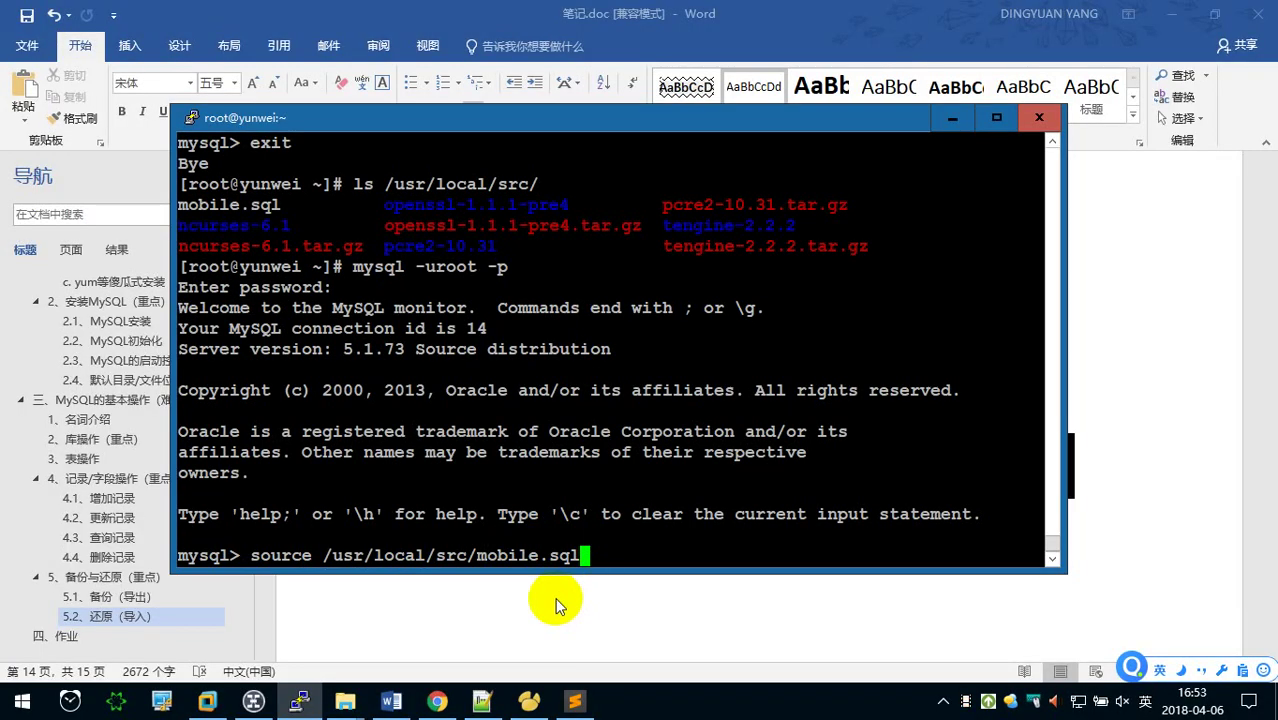
{"action": "key", "text": "BackSpace"}
{"action": "key", "text": "BackSpace"}
{"action": "key", "text": "BackSpace"}
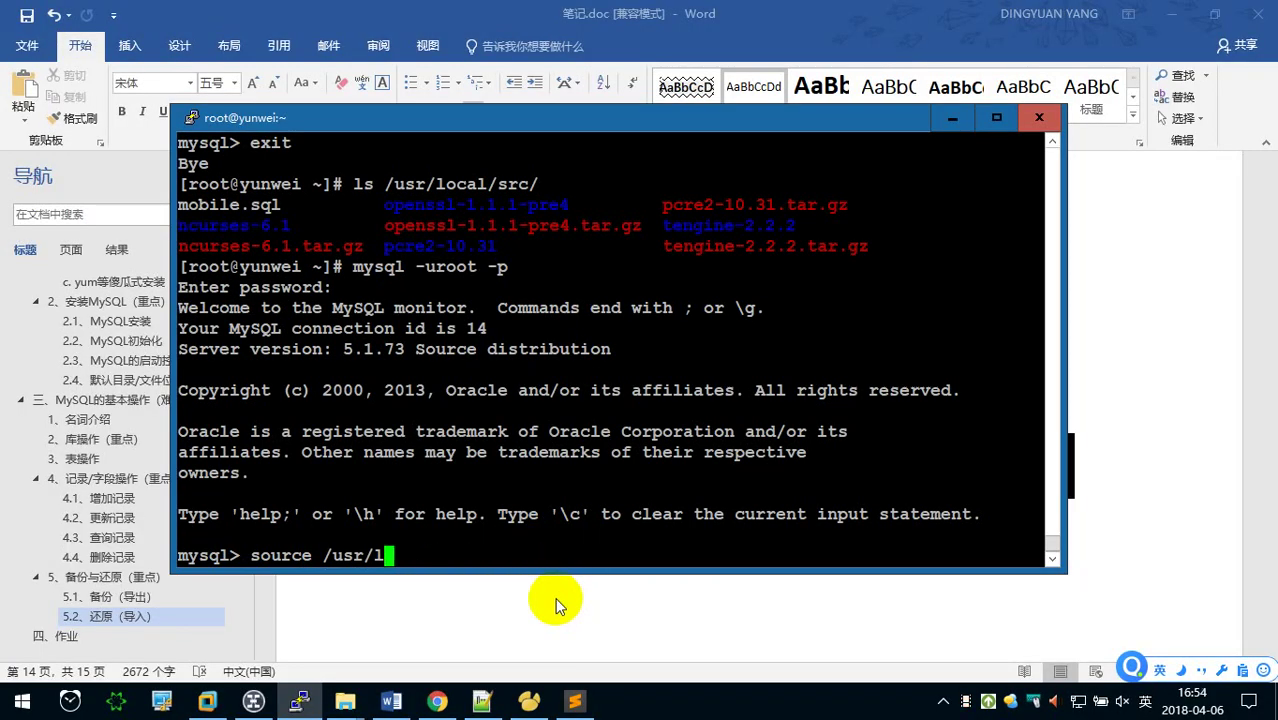
{"action": "key", "text": "BackSpace"}
{"action": "key", "text": "BackSpace"}
{"action": "key", "text": "BackSpace"}
{"action": "type", "text": "test"}
{"action": "key", "text": "Return"}
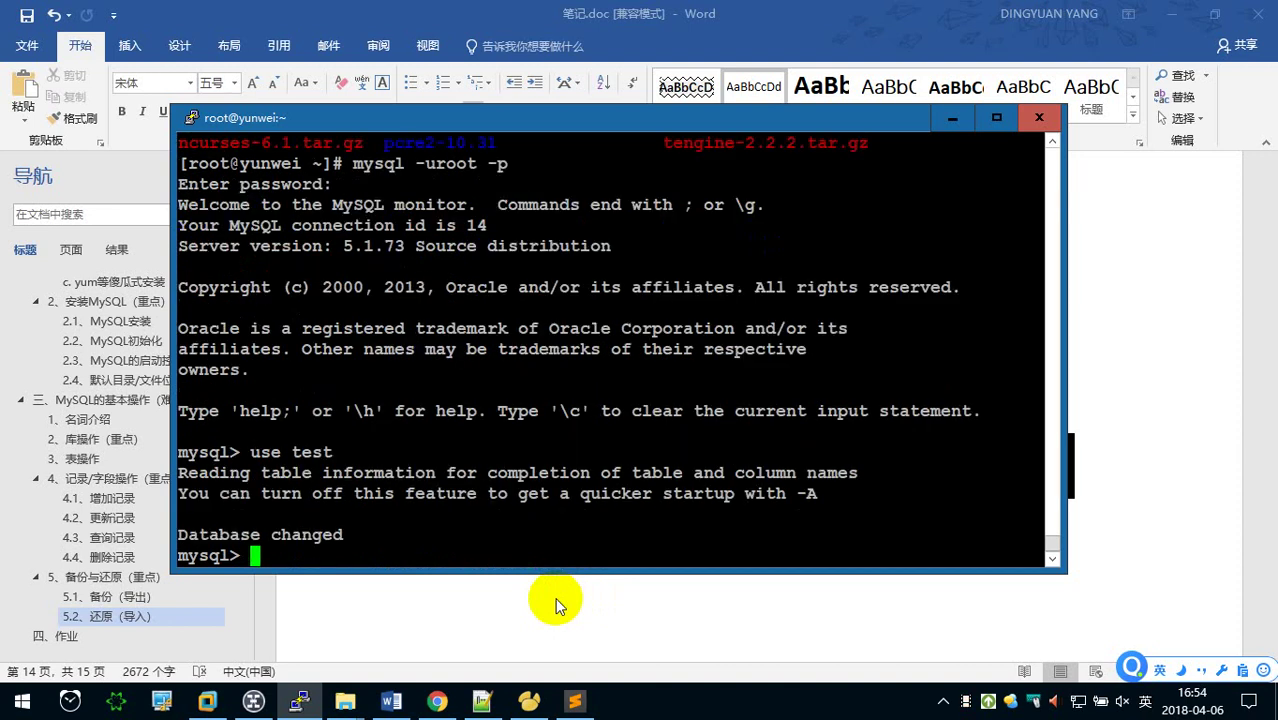
{"action": "type", "text": "source "}
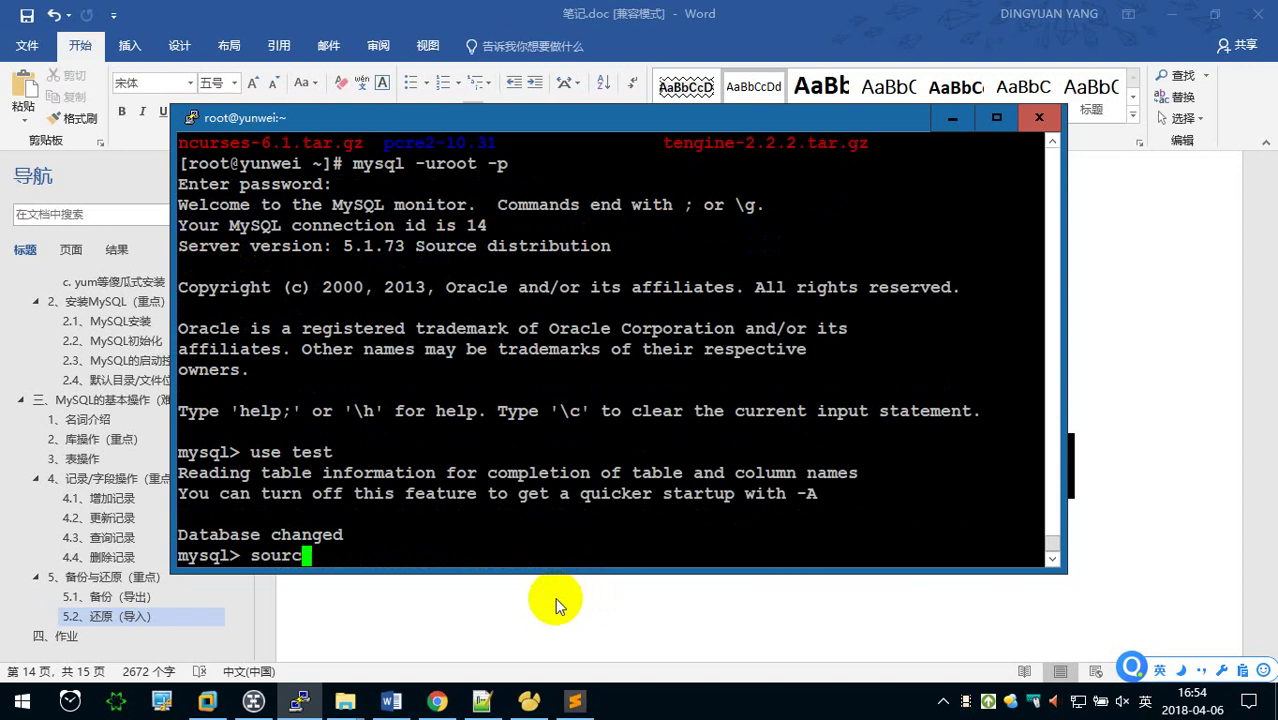
{"action": "type", "text": "/usr/local/src/mobile.sql"}
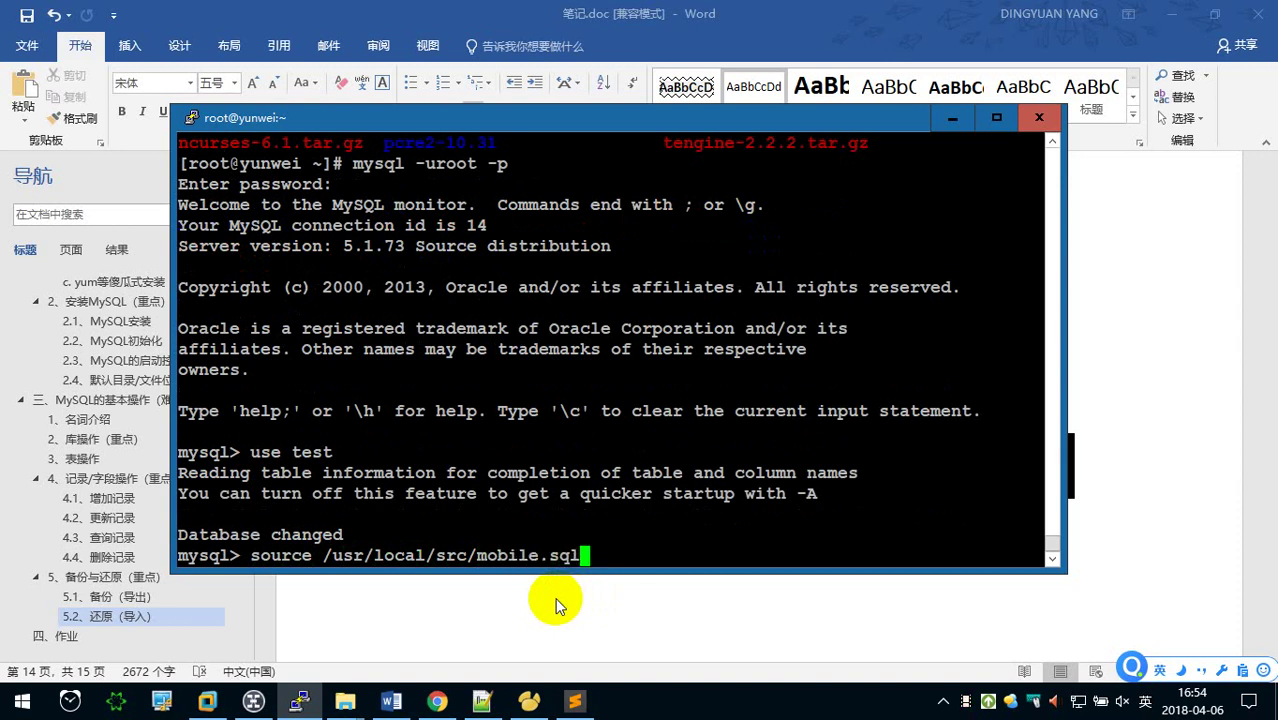
{"action": "key", "text": "ctrl+alt+a"}
Capture the use test and source command lines, boxing each in red.
{"action": "left_click_drag", "start_coordinate": [174, 430], "coordinate": [770, 573]}
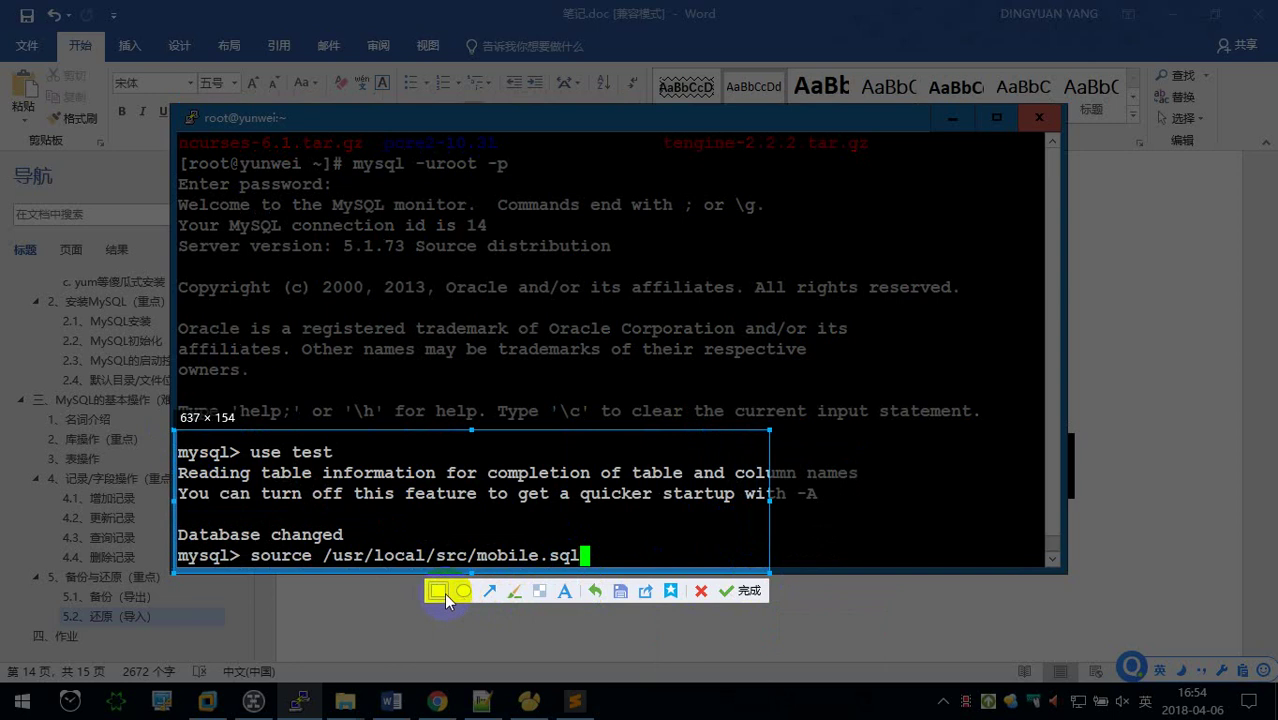
{"action": "left_click", "coordinate": [438, 591]}
{"action": "left_click_drag", "start_coordinate": [342, 470], "coordinate": [240, 440]}
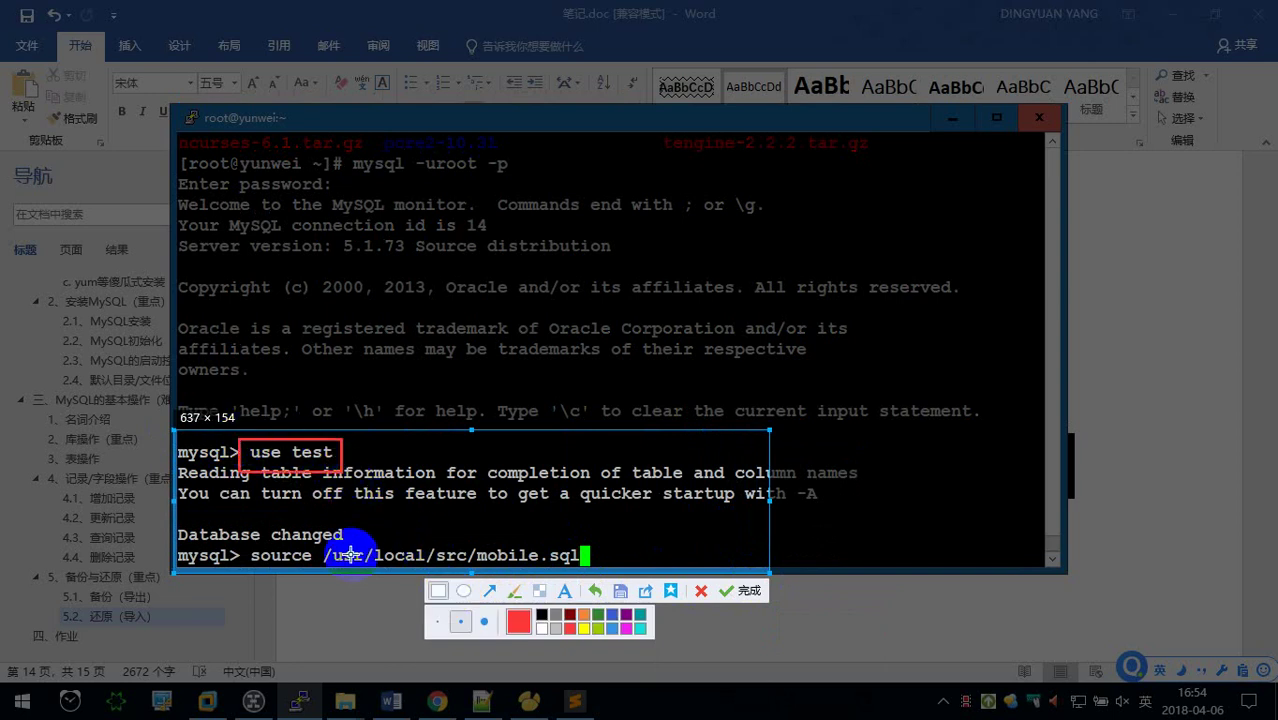
{"action": "left_click_drag", "start_coordinate": [249, 544], "coordinate": [618, 569]}
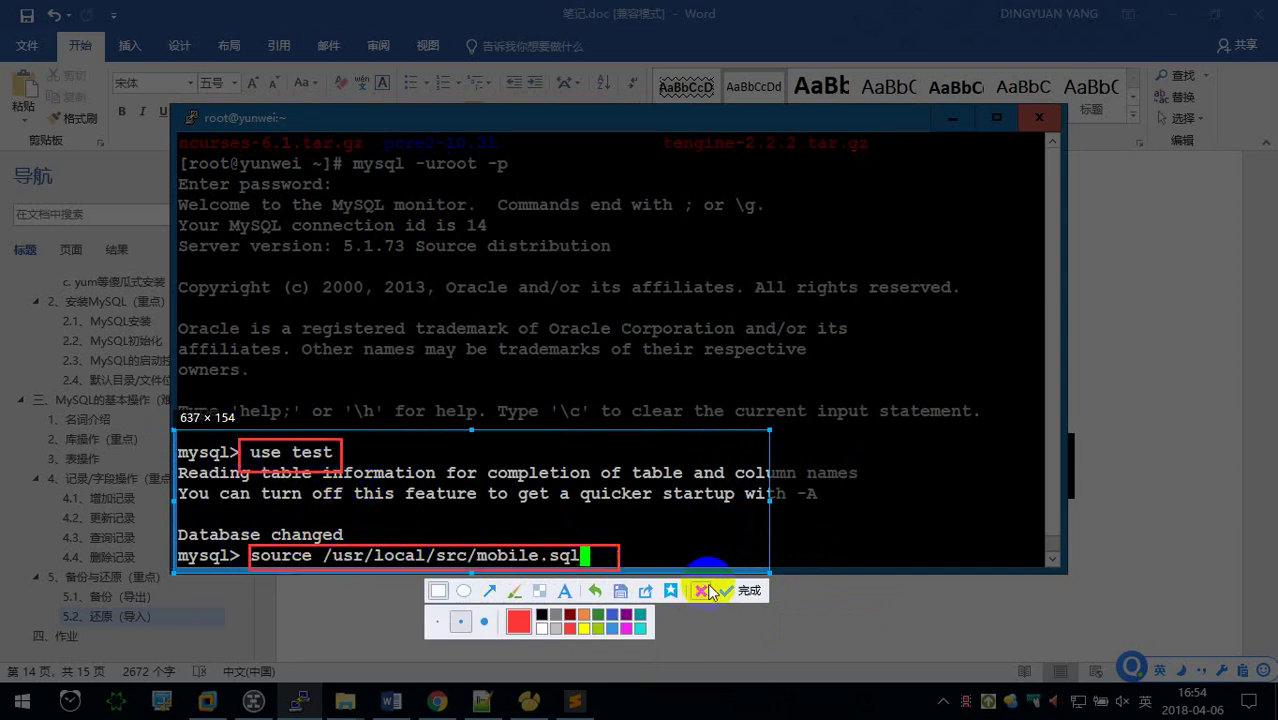
{"action": "left_click", "coordinate": [708, 592]}
Paste the annotated screenshot on a new line below 案例 2 in Word.
{"action": "left_click", "coordinate": [736, 643]}
{"action": "left_click", "coordinate": [910, 550]}
{"action": "key", "text": "Return"}
{"action": "key", "text": "ctrl+v"}
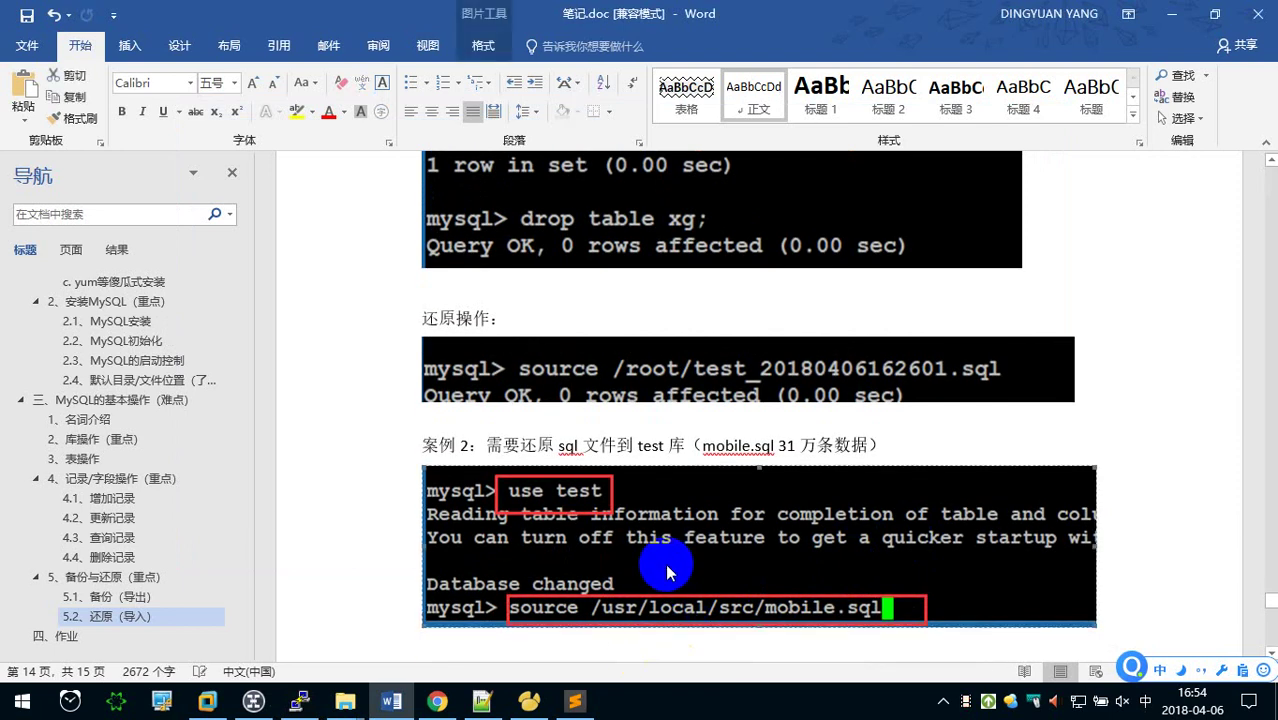
{"action": "key", "text": "Right"}
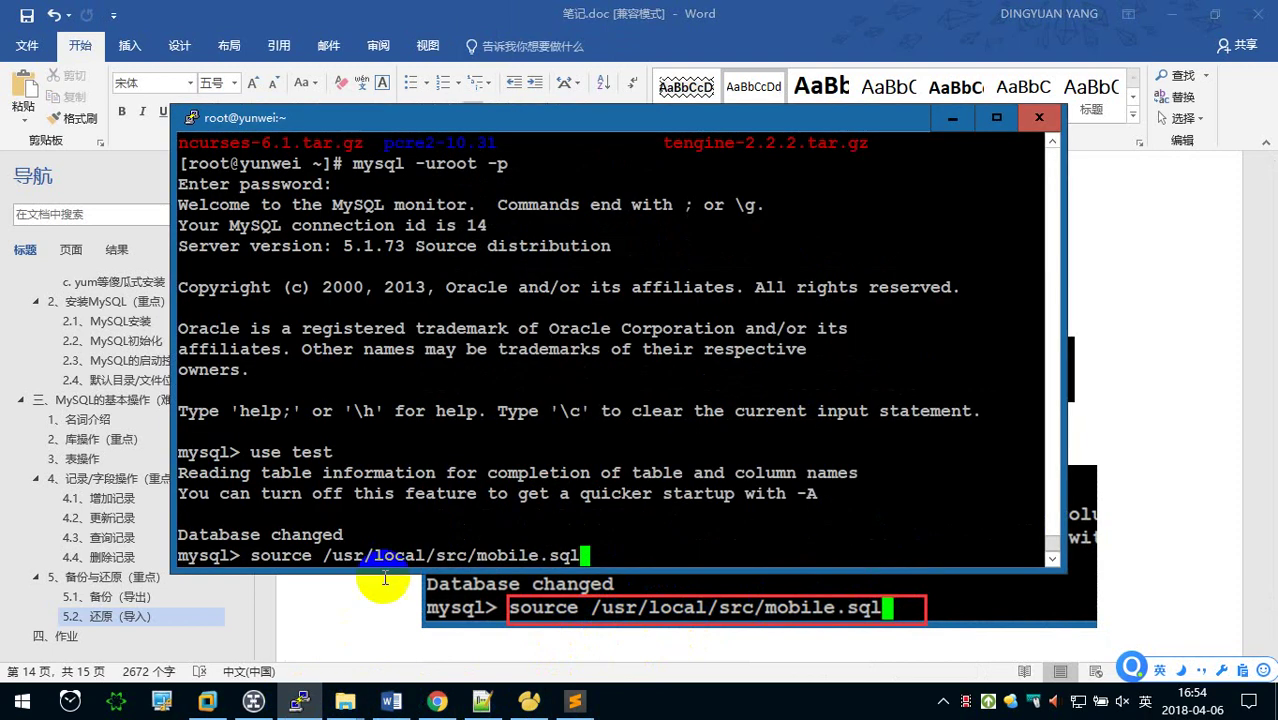
{"action": "left_click", "coordinate": [299, 701]}
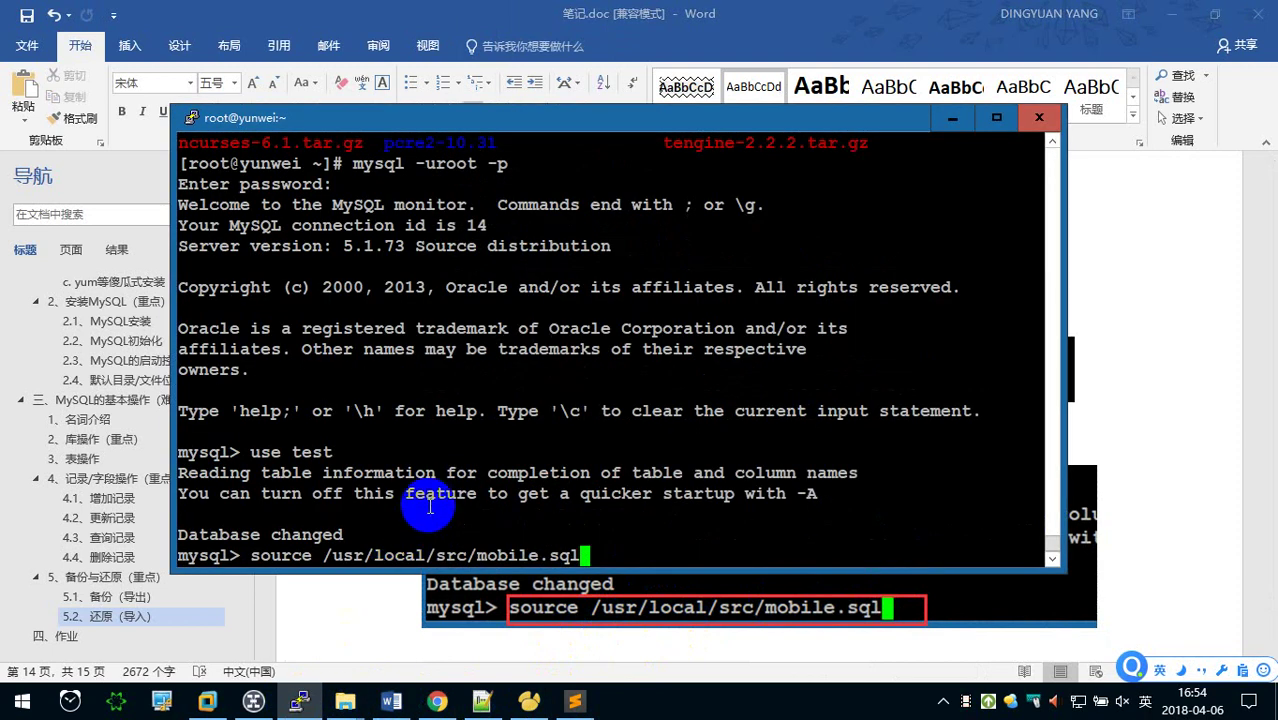
Run the mobile.sql import and list the tables with show tables;.
{"action": "key", "text": "Return"}
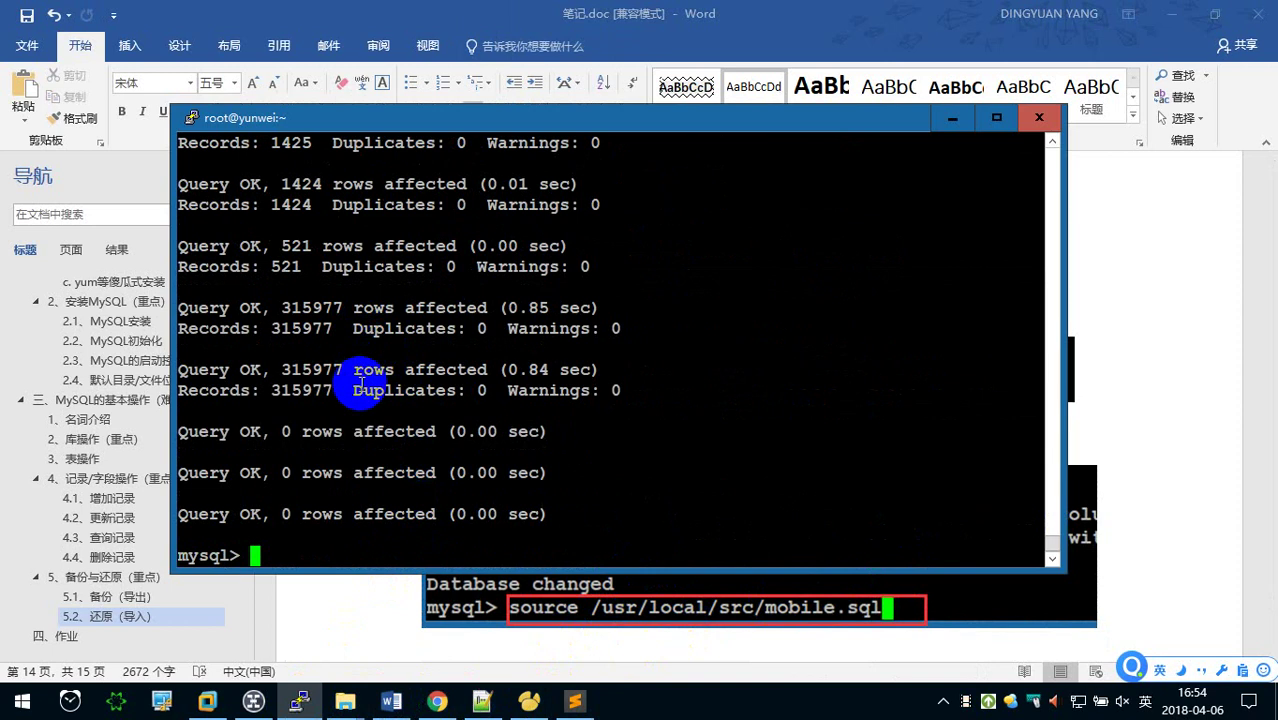
{"action": "type", "text": "show"}
{"action": "type", "text": " tables;"}
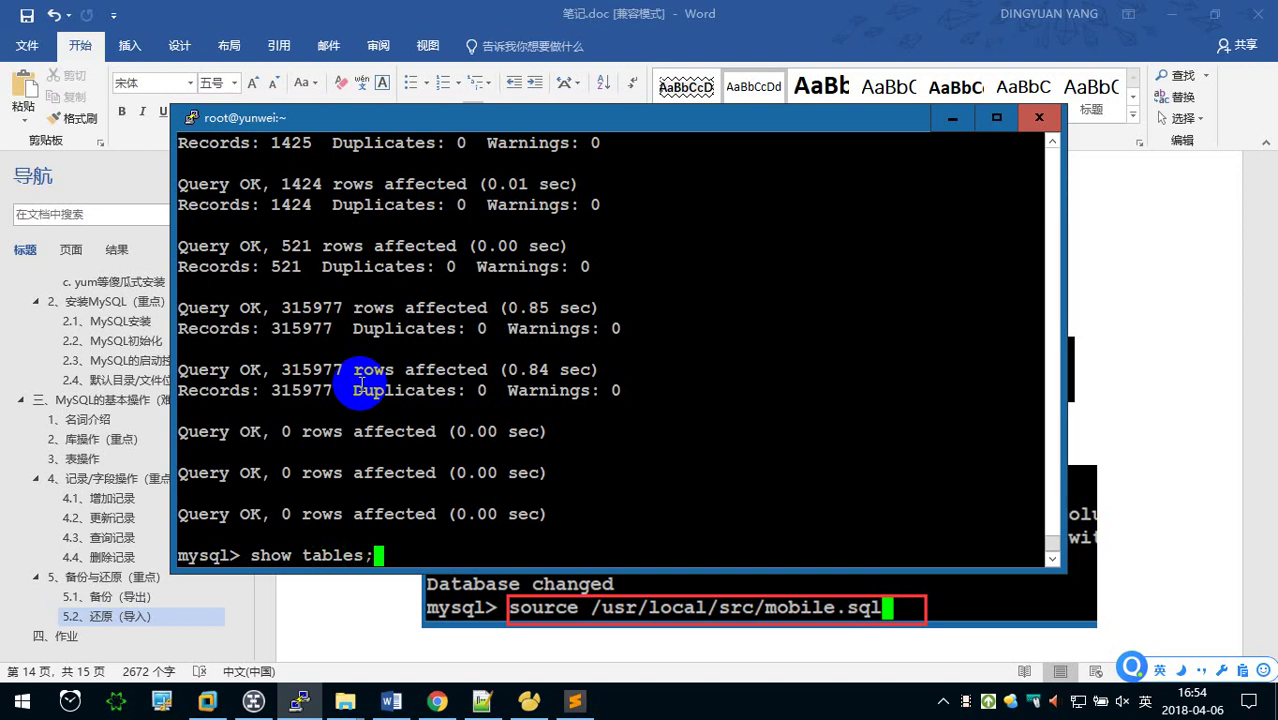
{"action": "key", "text": "Return"}
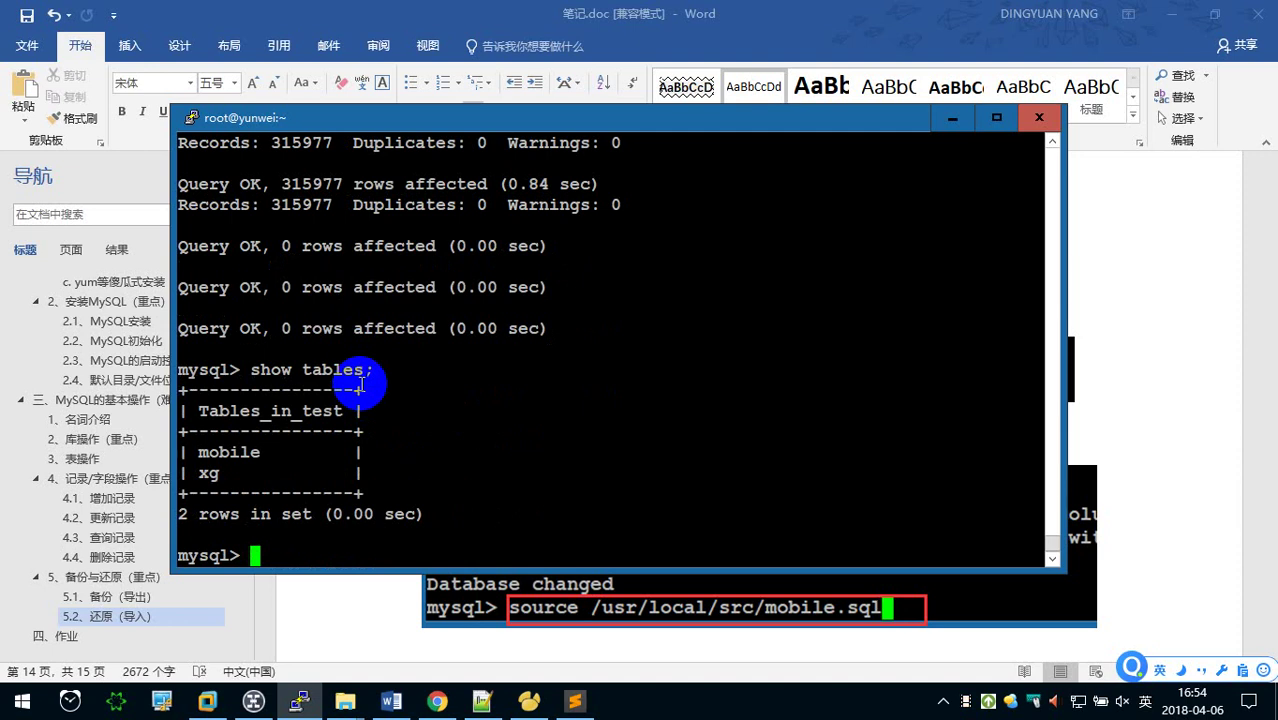
Maximize PuTTY and run select * from mobile;, returning 315977 rows with ?? for Chinese.
{"action": "type", "text": "select "}
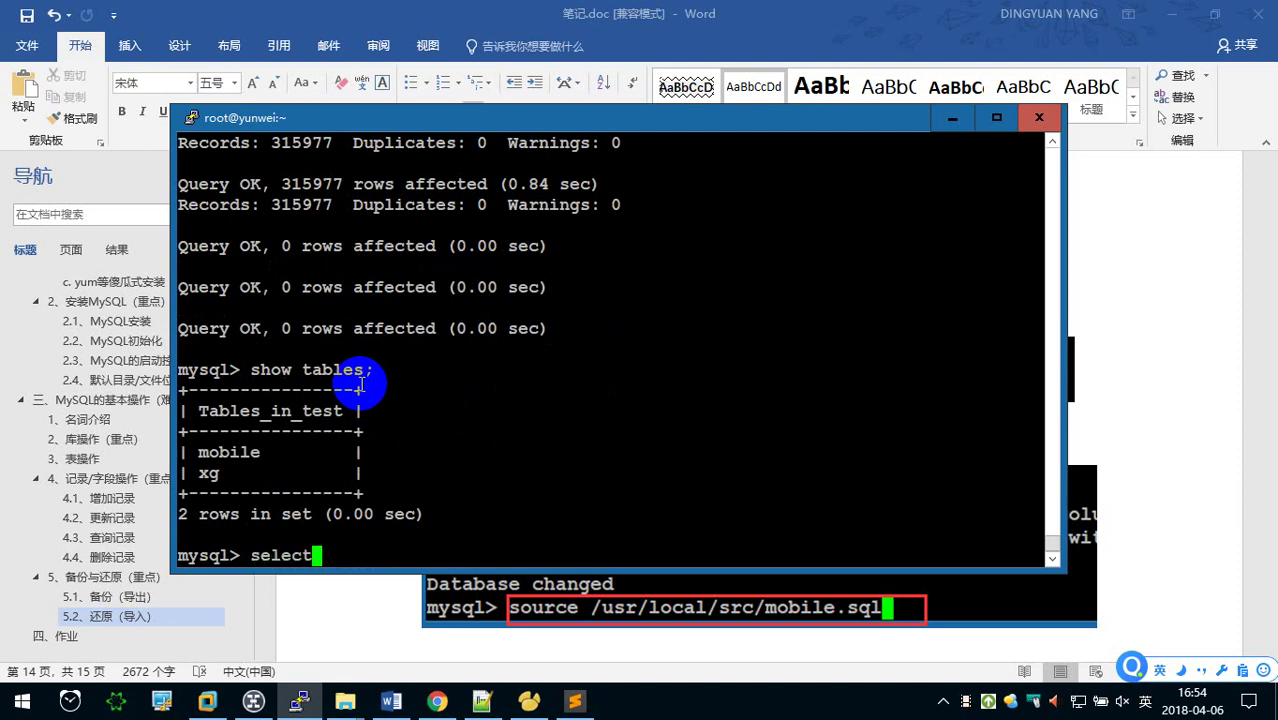
{"action": "type", "text": "* from"}
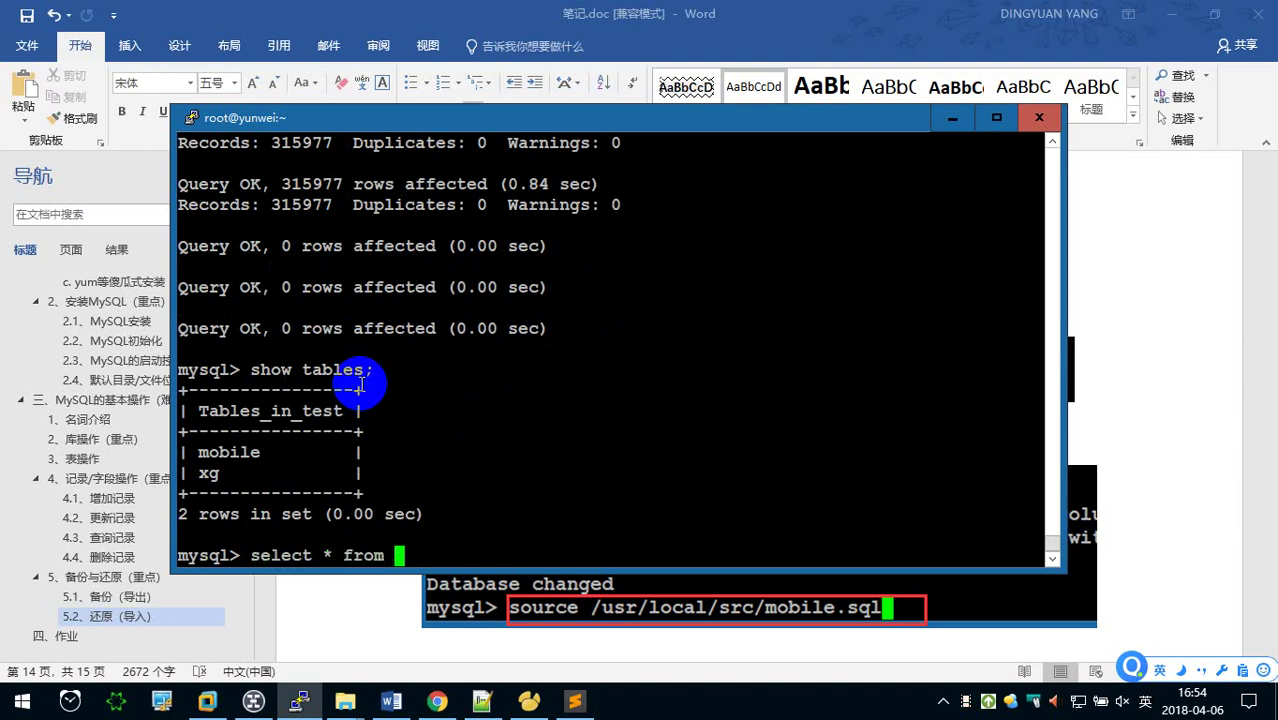
{"action": "left_click", "coordinate": [996, 117]}
{"action": "type", "text": "mobile"}
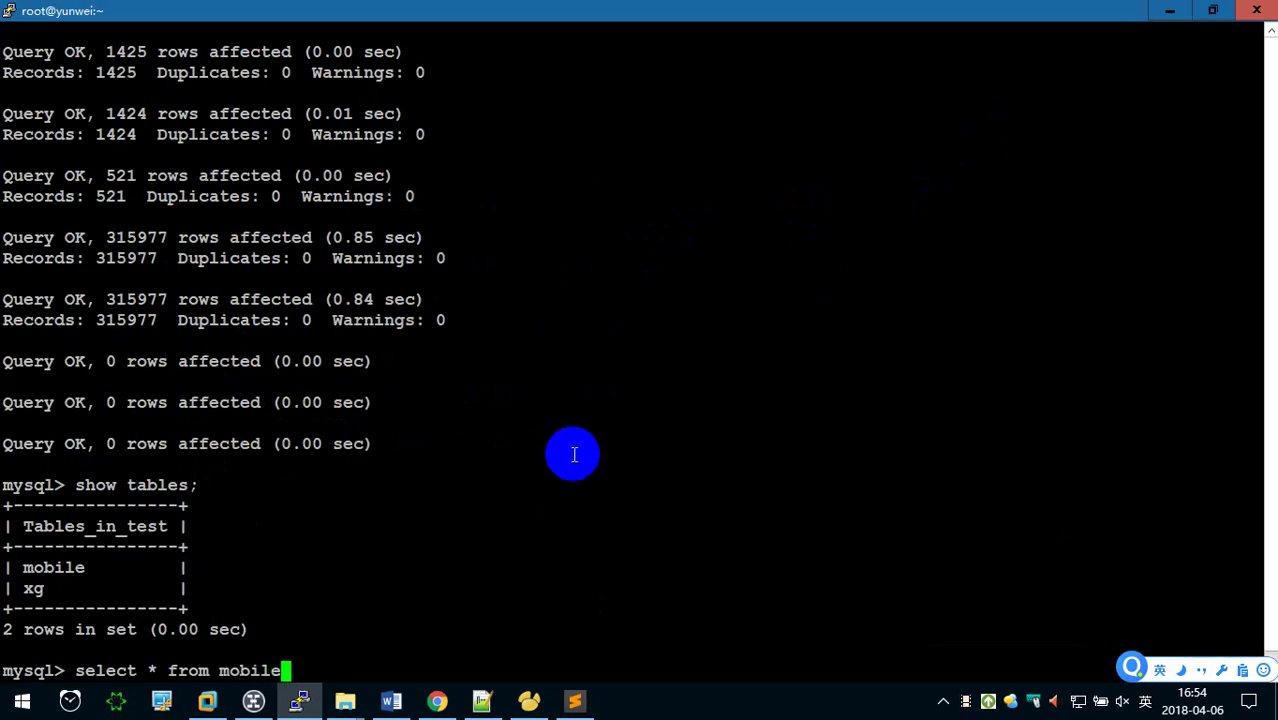
{"action": "type", "text": ";"}
{"action": "key", "text": "Return"}
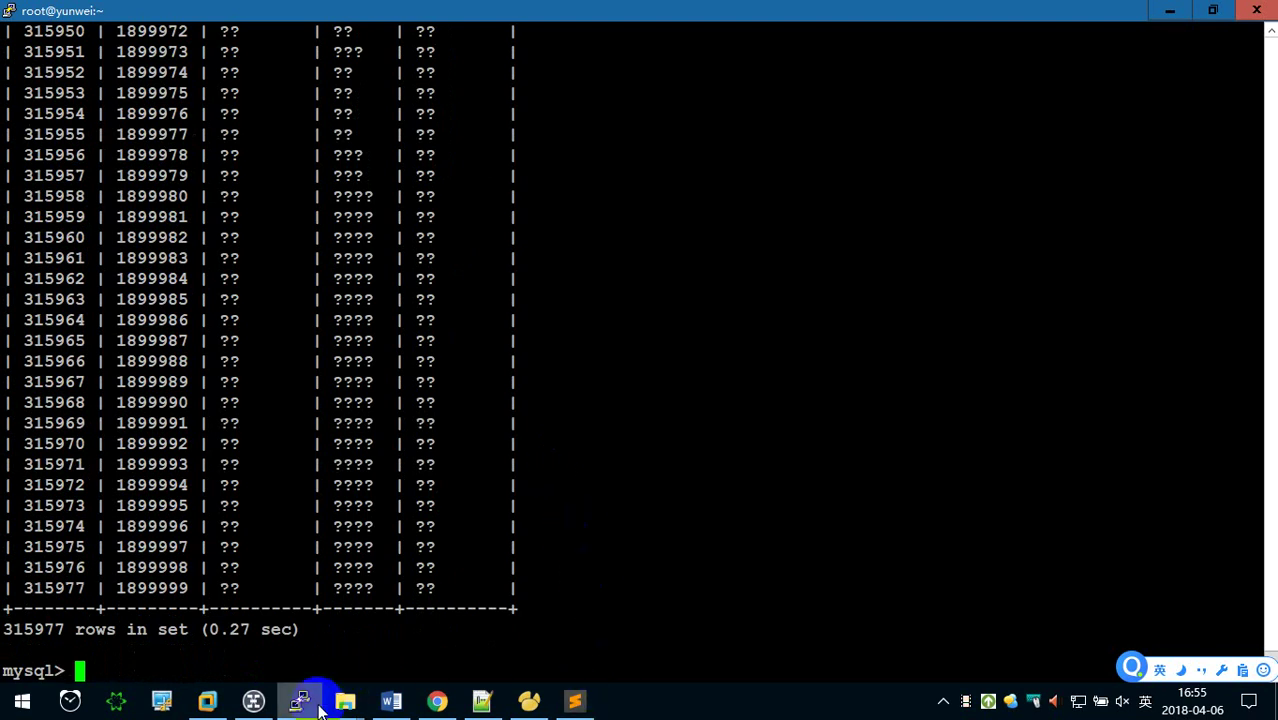
{"action": "mouse_move", "coordinate": [305, 699]}
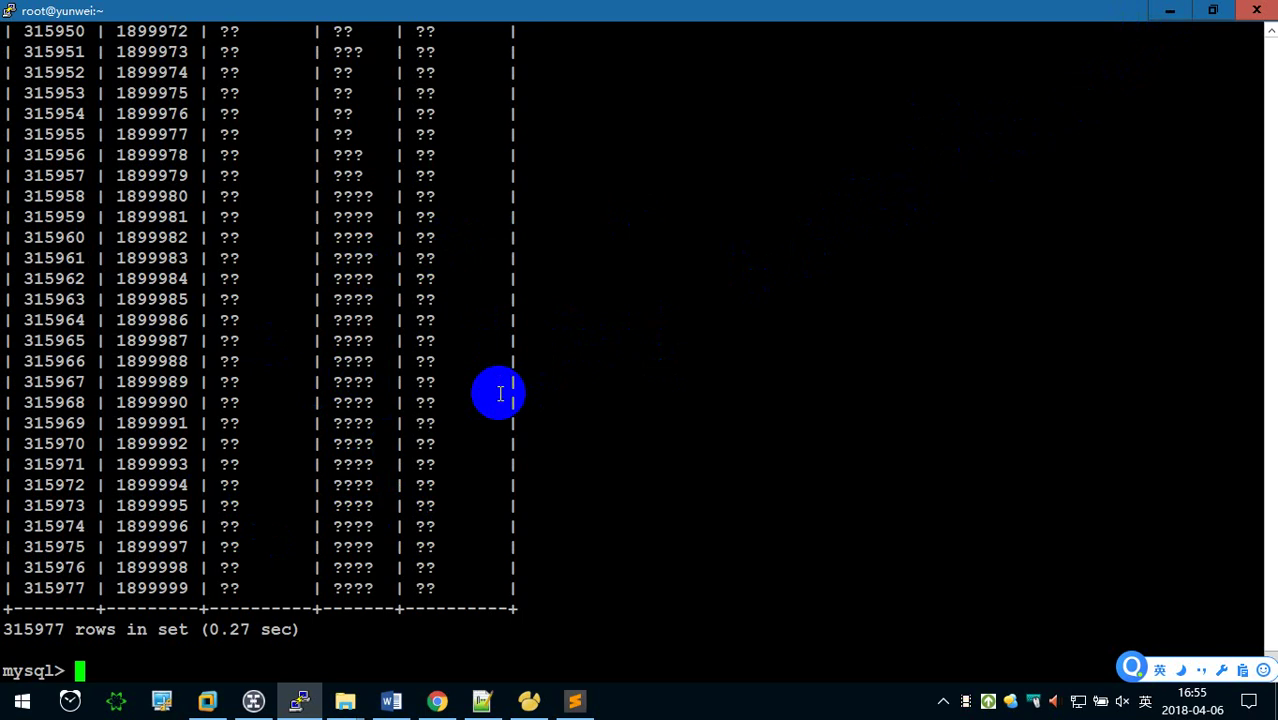
{"action": "left_click", "coordinate": [1170, 12]}
Type the heading 设置 Mysql 连接字符集： below the screenshot, fixing 链接 to 连接.
{"action": "scroll", "coordinate": [706, 434], "scroll_direction": "down", "scroll_amount": 2}
{"action": "scroll", "coordinate": [729, 488], "scroll_direction": "down", "scroll_amount": 1}
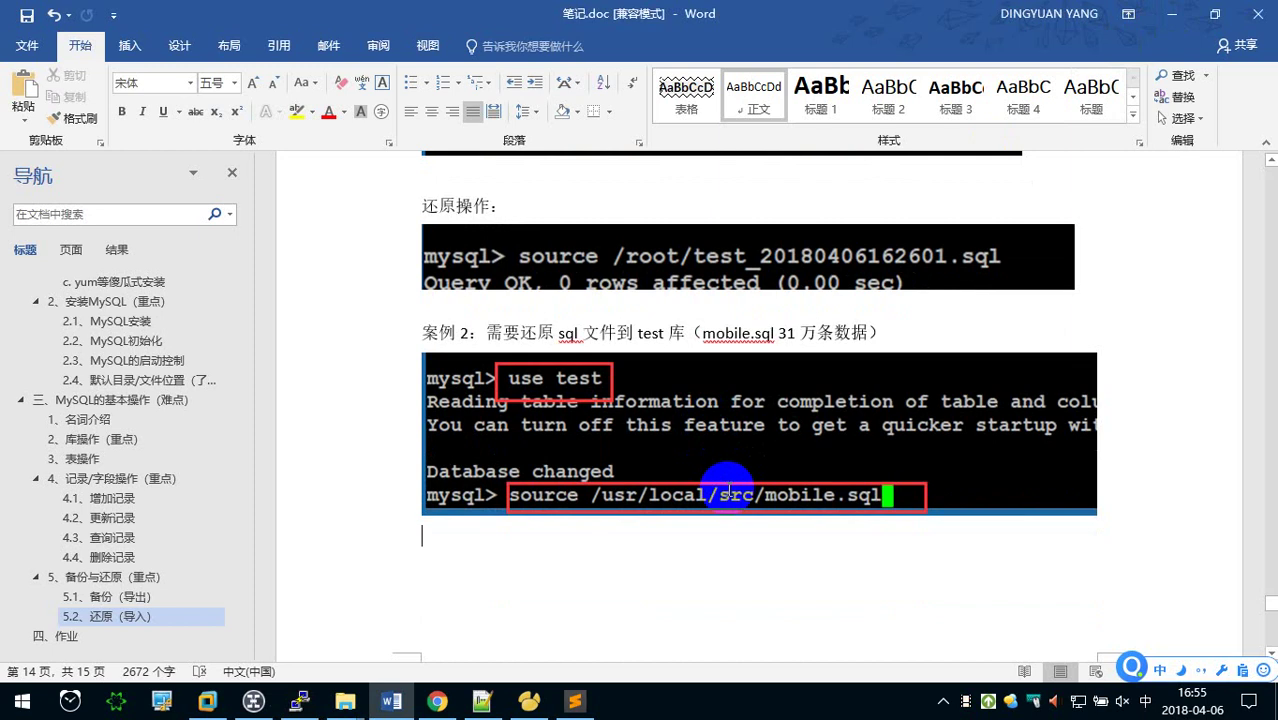
{"action": "type", "text": "shezhi"}
{"action": "key", "text": "space"}
{"action": "type", "text": "Mysql"}
{"action": "key", "text": "shift"}
{"action": "type", "text": "lianjie"}
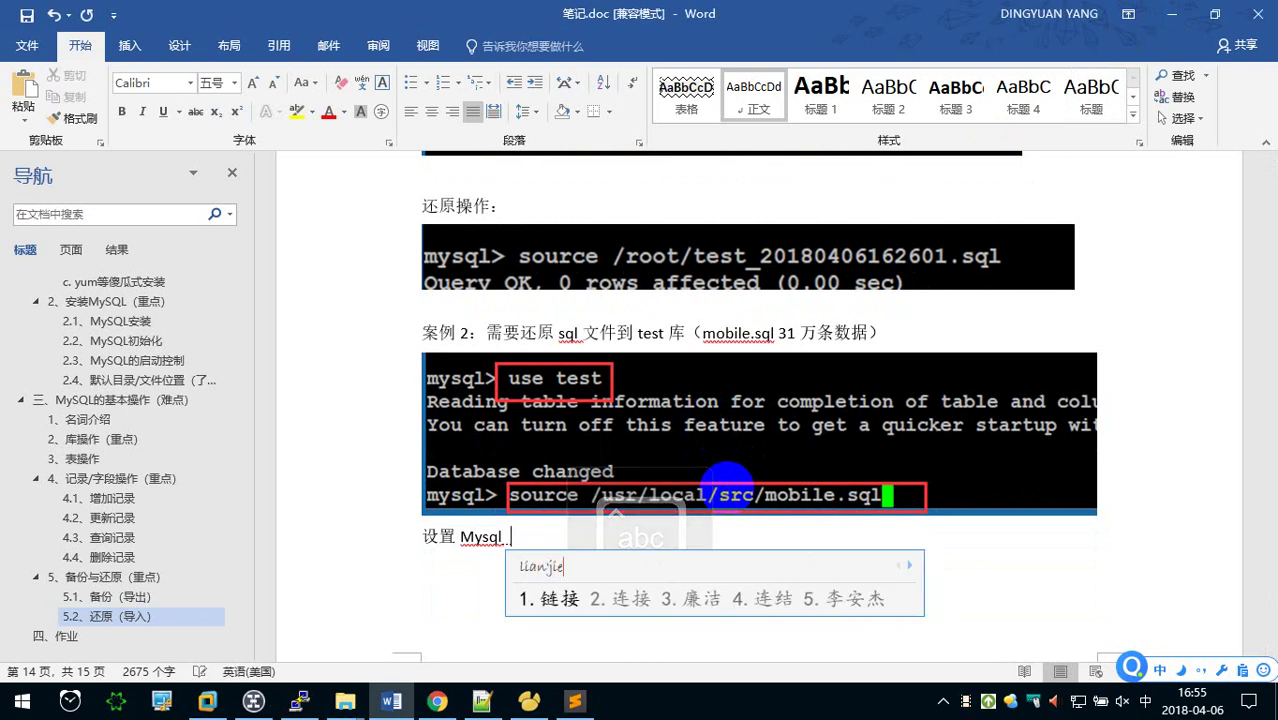
{"action": "key", "text": "space"}
{"action": "type", "text": "zifuj"}
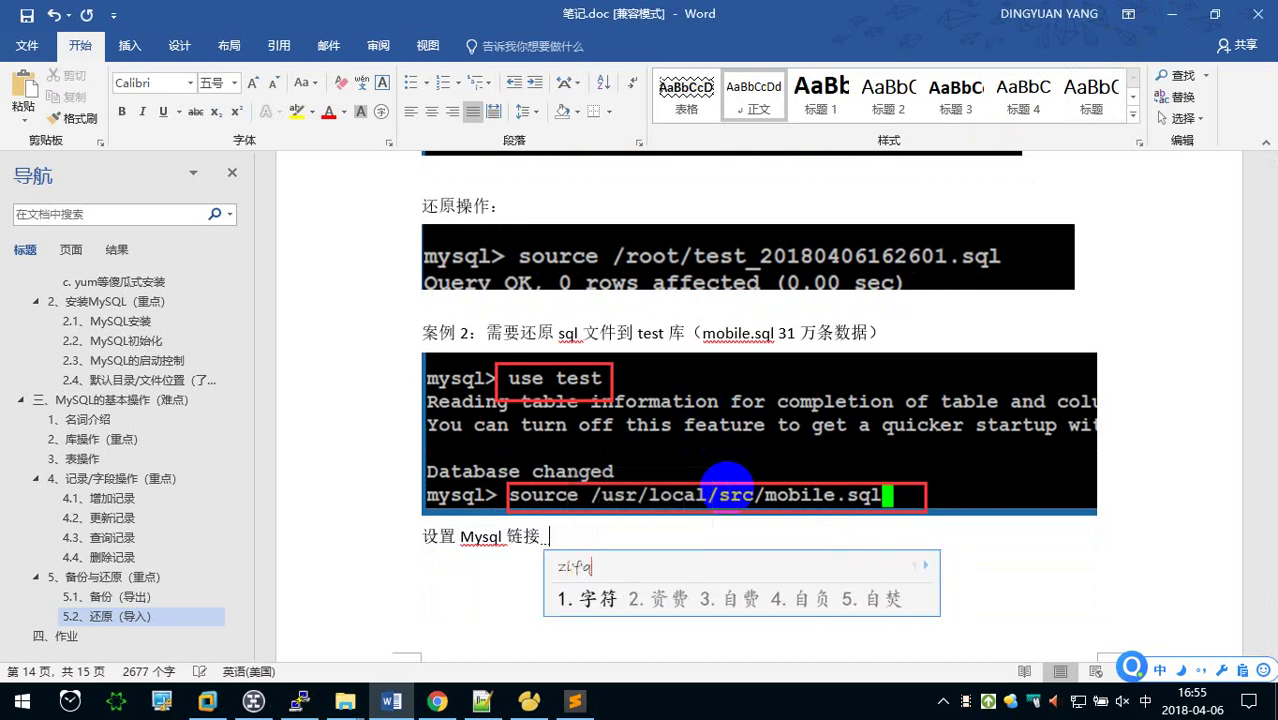
{"action": "type", "text": "i"}
{"action": "key", "text": "space"}
{"action": "key", "text": "Left"}
{"action": "key", "text": "Left"}
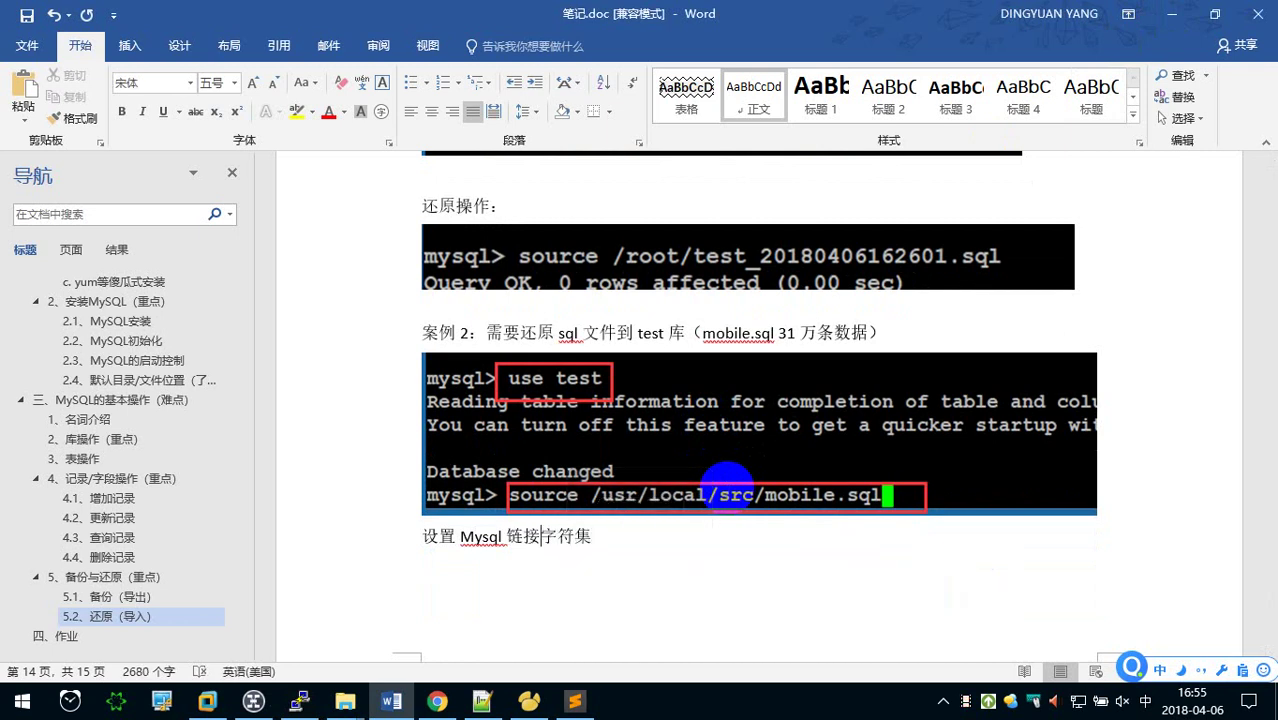
{"action": "key", "text": "BackSpace"}
{"action": "key", "text": "BackSpace"}
{"action": "type", "text": "lianjie2"}
{"action": "key", "text": "Right"}
{"action": "key", "text": "Right"}
{"action": "key", "text": "Right"}
Add an indented line Mysql> set names utf8;, removing the hyphen from utf-8.
{"action": "key", "text": "Return"}
{"action": "key", "text": "Tab"}
{"action": "type", "text": "set"}
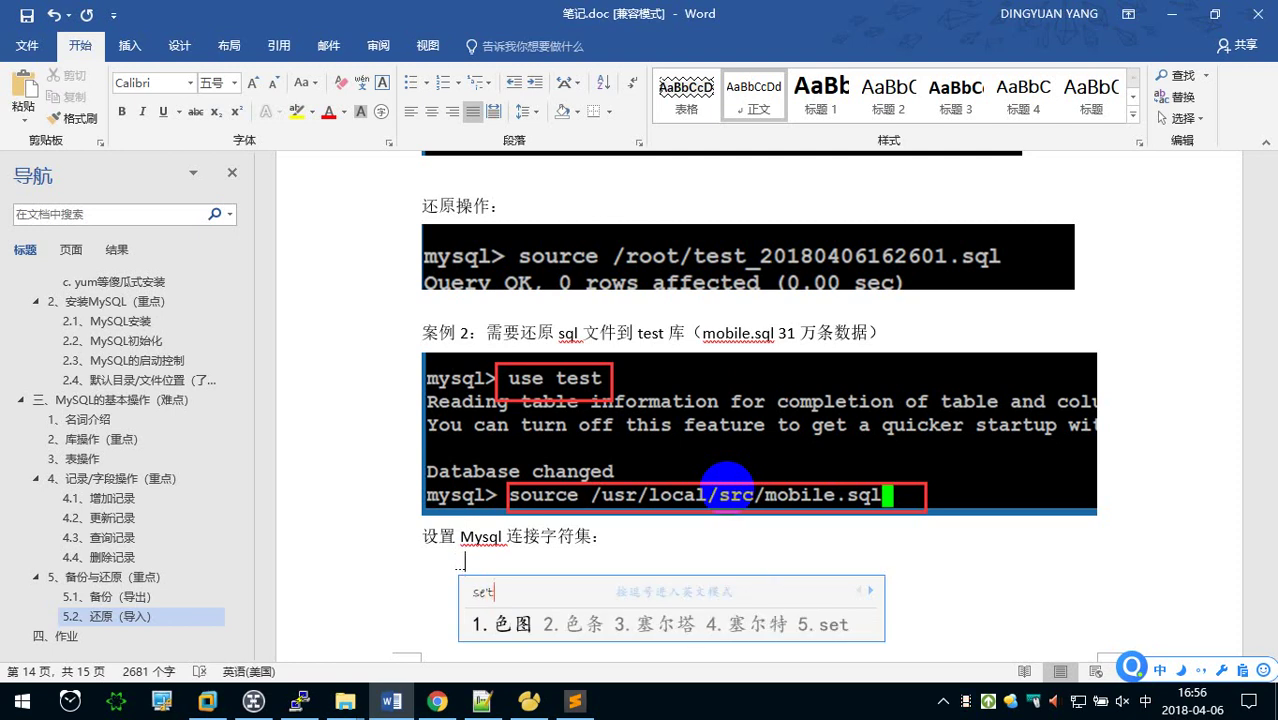
{"action": "key", "text": "BackSpace"}
{"action": "key", "text": "BackSpace"}
{"action": "key", "text": "BackSpace"}
{"action": "type", "text": "mysql"}
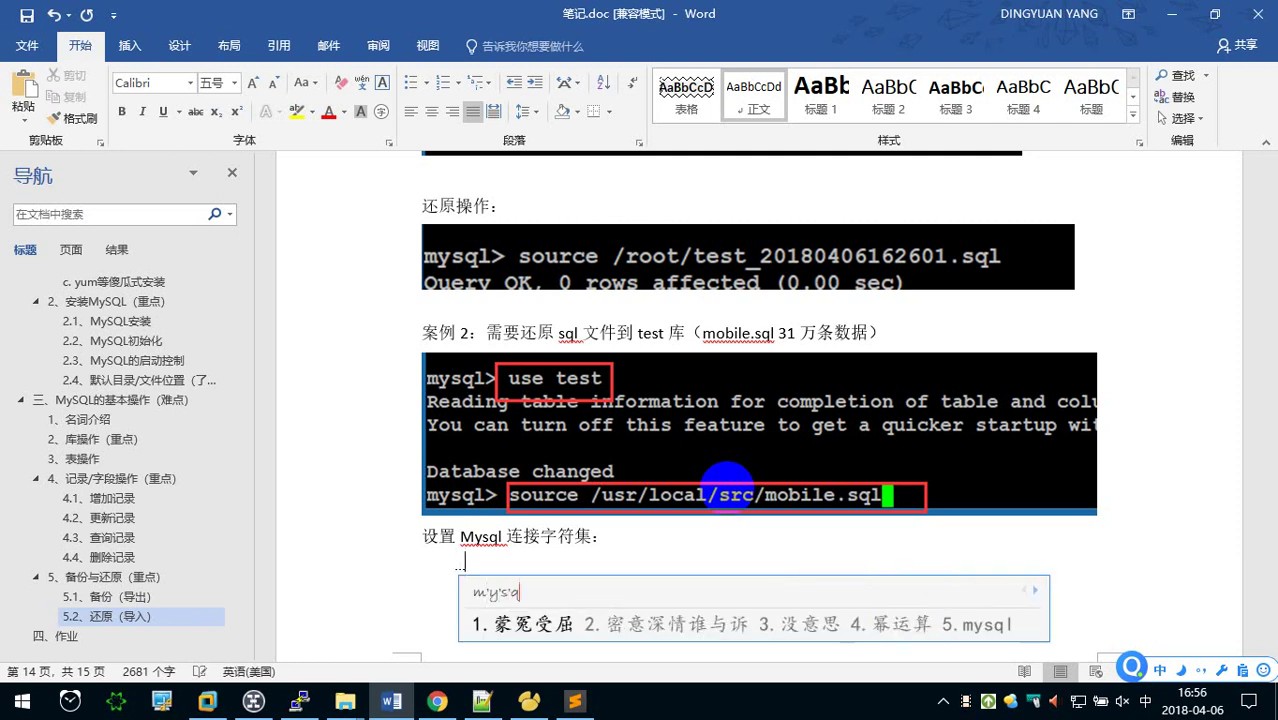
{"action": "key", "text": "shift"}
{"action": "key", "text": "Caps_Lock"}
{"action": "type", "text": "> s"}
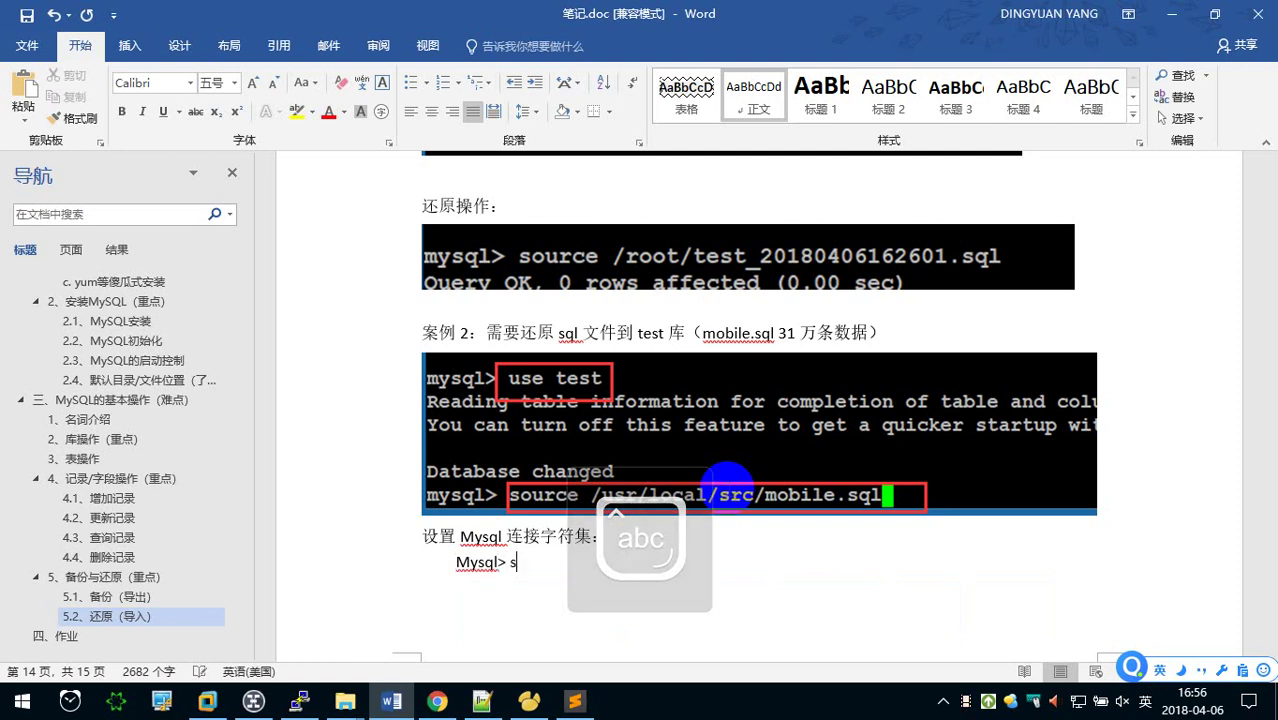
{"action": "type", "text": "et names utf-8;"}
{"action": "scroll", "coordinate": [740, 490], "scroll_direction": "down", "scroll_amount": 1}
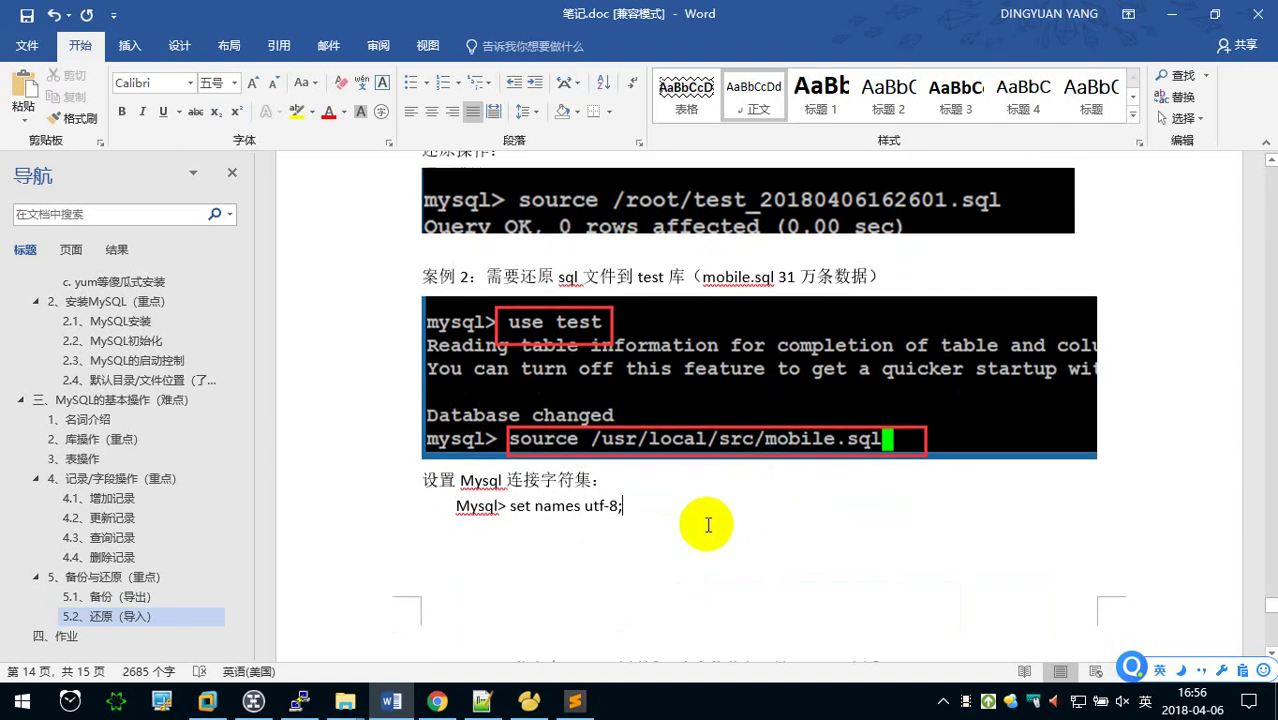
{"action": "left_click_drag", "start_coordinate": [618, 507], "coordinate": [585, 507]}
{"action": "left_click", "coordinate": [513, 511]}
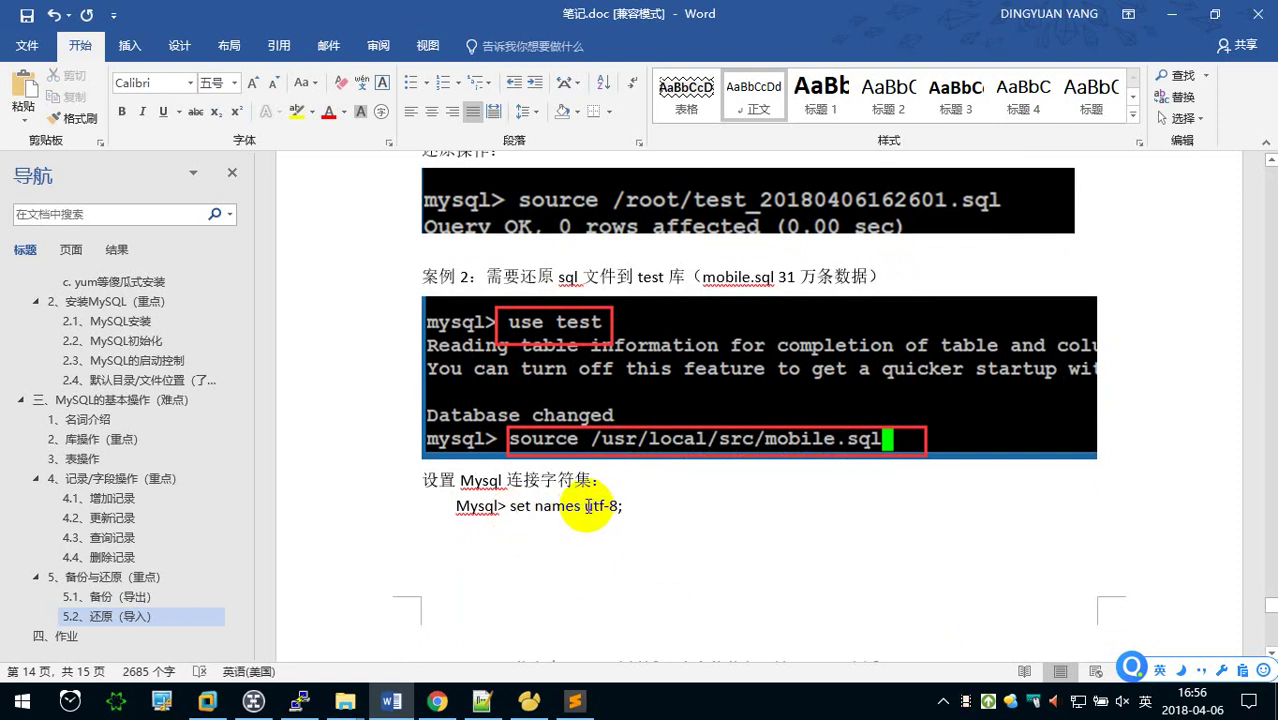
{"action": "left_click", "coordinate": [607, 505]}
{"action": "key", "text": "BackSpace"}
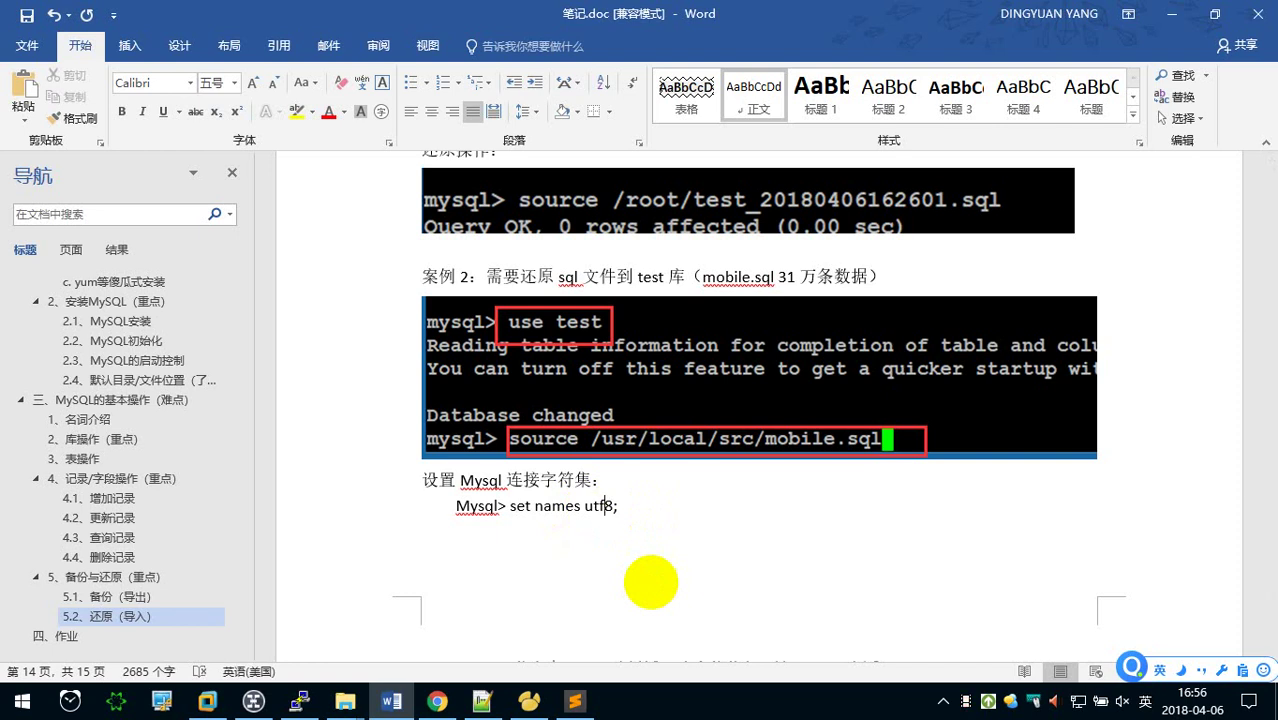
{"action": "key", "text": "Return"}
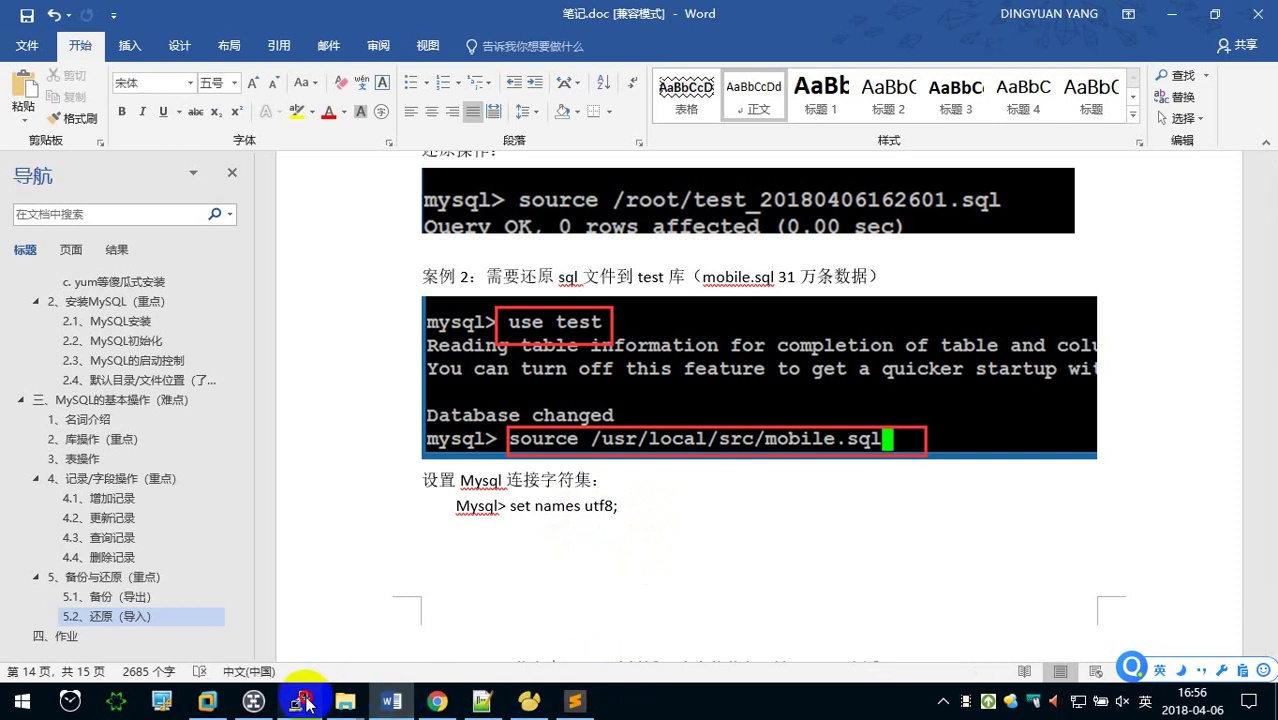
Run set names utf8; and rerun select * from mobile; to show readable Chinese like 新疆.
{"action": "left_click", "coordinate": [305, 703]}
{"action": "type", "text": "set names utf8;"}
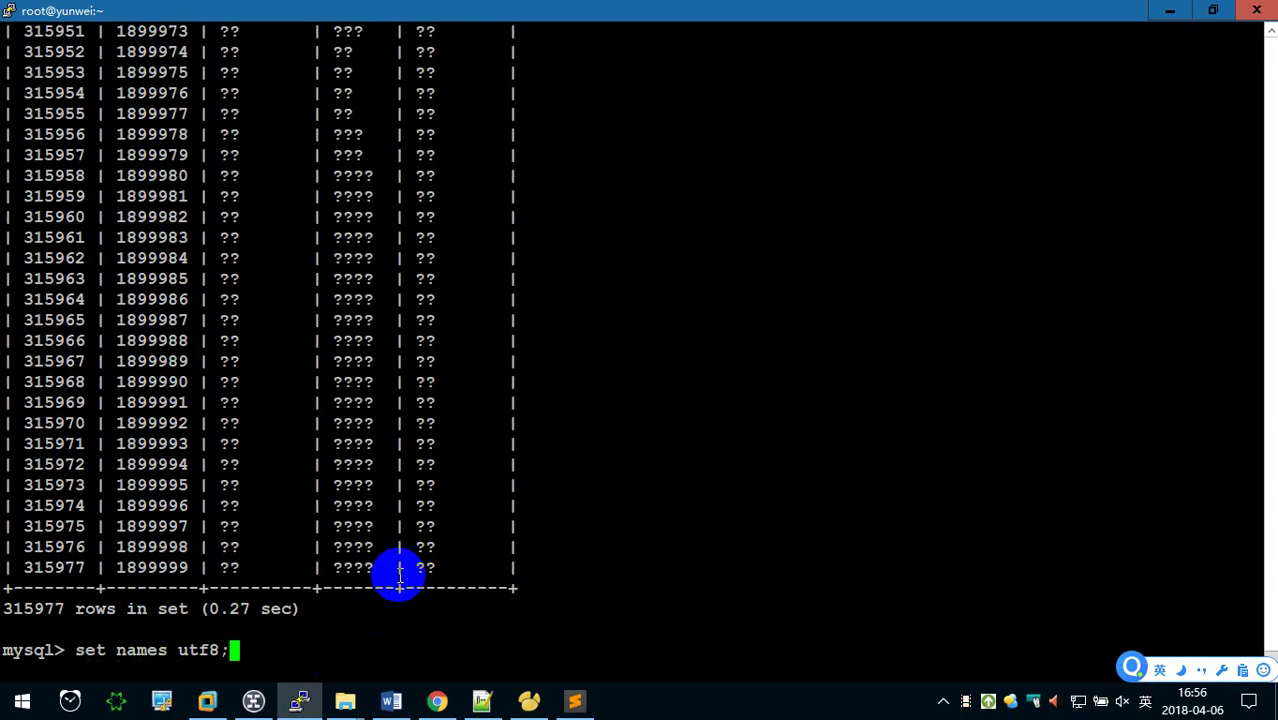
{"action": "key", "text": "Return"}
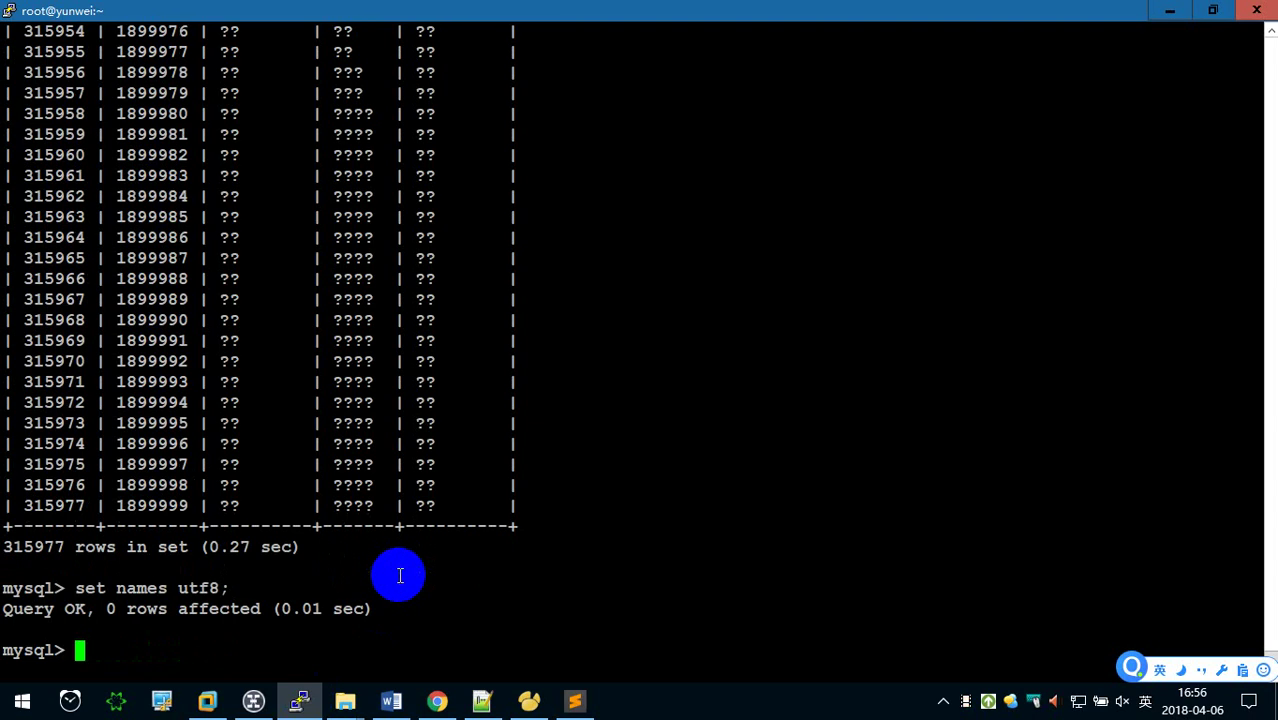
{"action": "key", "text": "Up"}
{"action": "key", "text": "Up"}
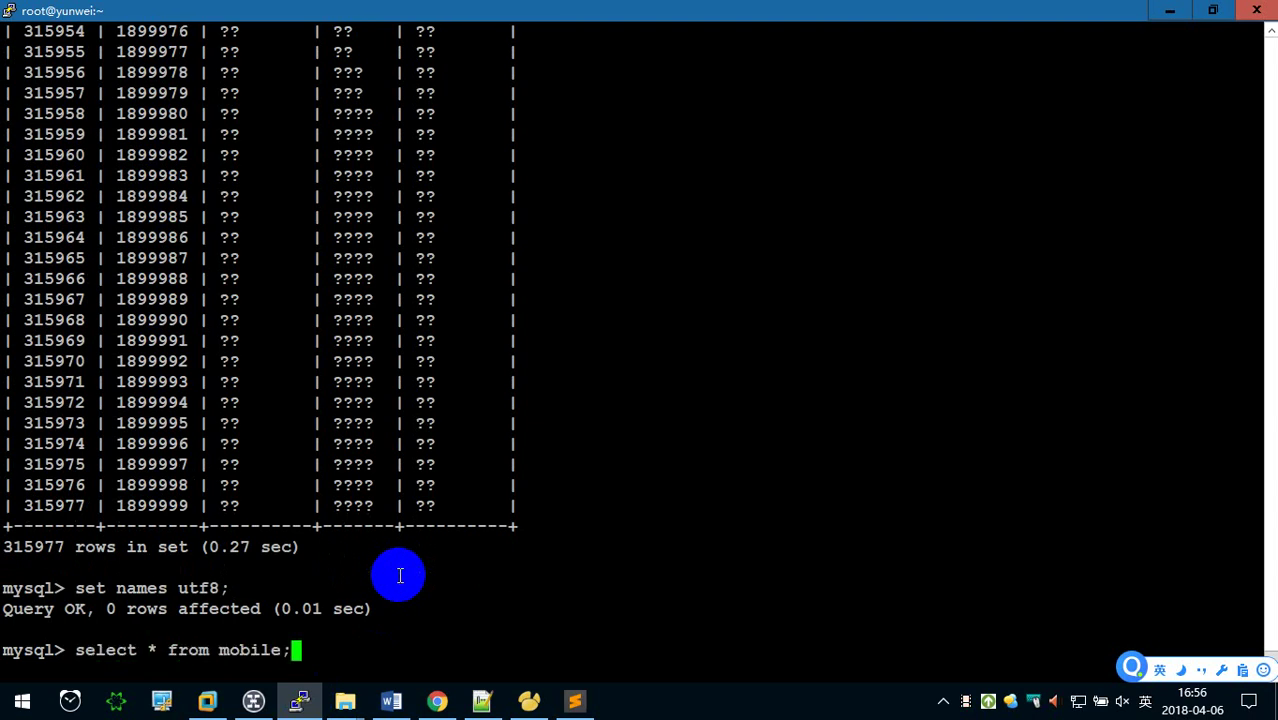
{"action": "key", "text": "Return"}
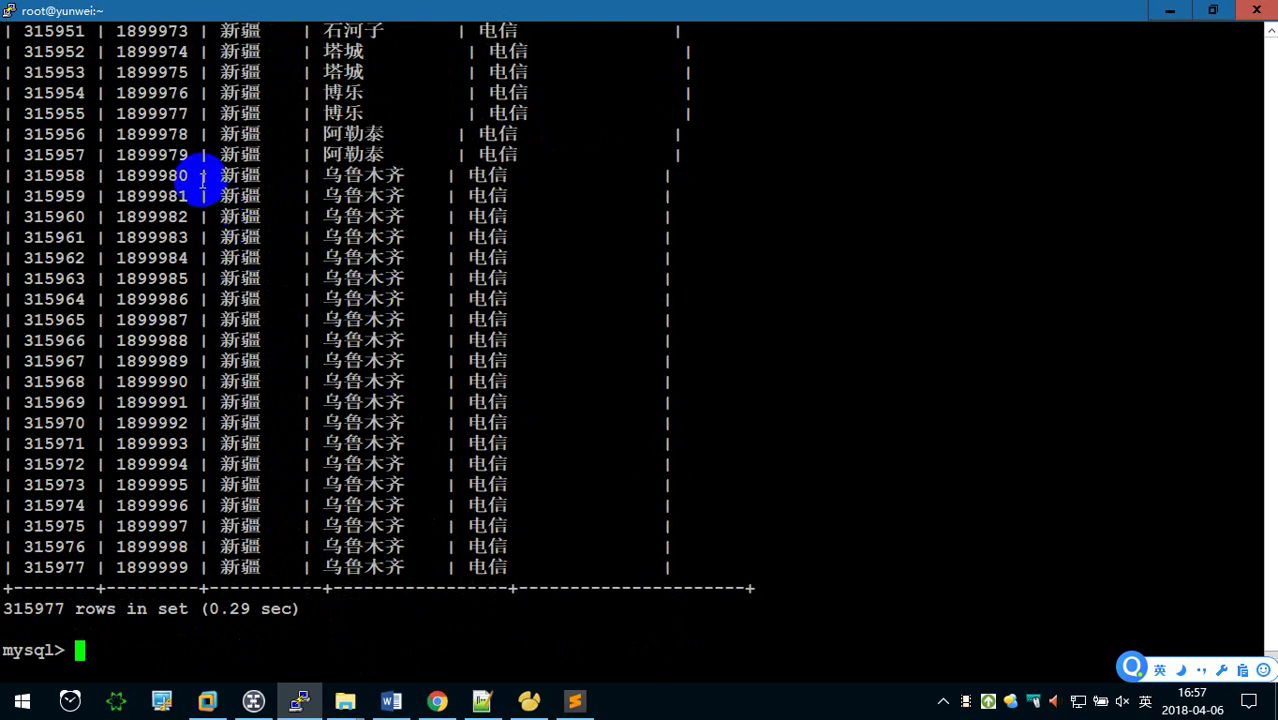
{"action": "left_click_drag", "start_coordinate": [200, 177], "coordinate": [576, 443]}
{"action": "left_click", "coordinate": [456, 337]}
{"action": "left_click_drag", "start_coordinate": [233, 217], "coordinate": [469, 450]}
{"action": "left_click", "coordinate": [337, 403]}
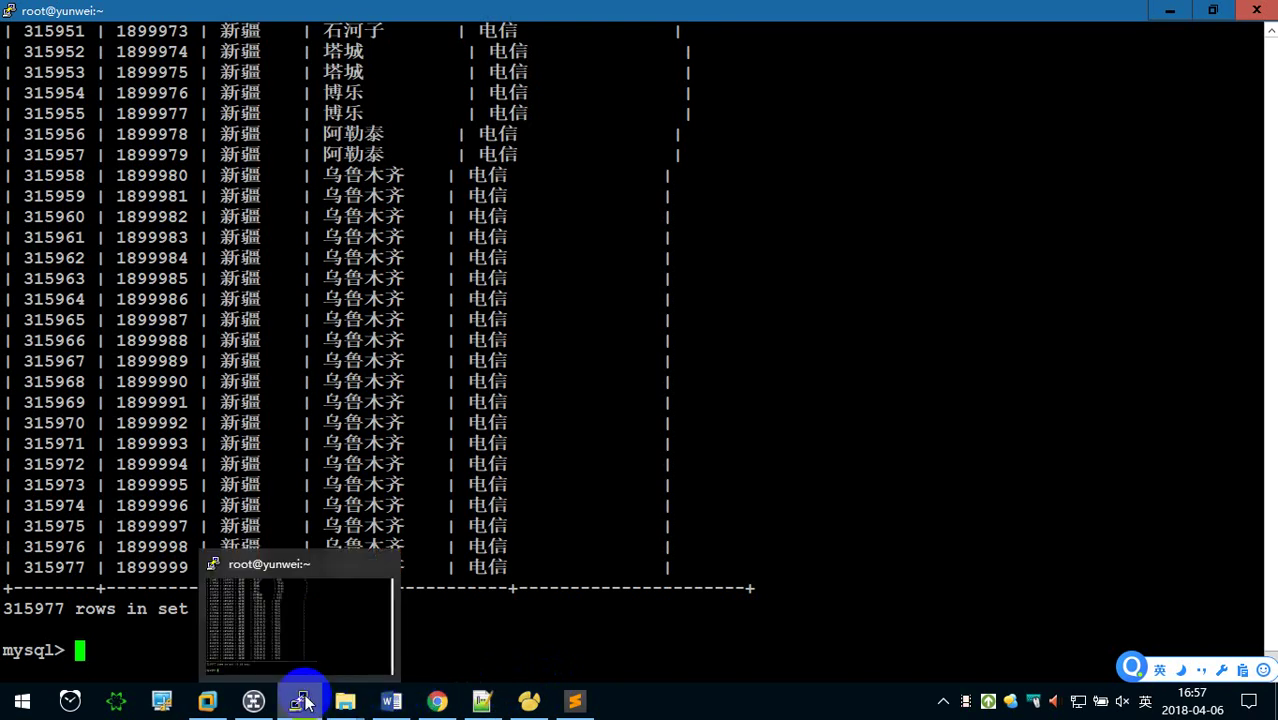
{"action": "left_click", "coordinate": [305, 703]}
{"action": "left_click", "coordinate": [305, 703]}
{"action": "left_click", "coordinate": [305, 703]}
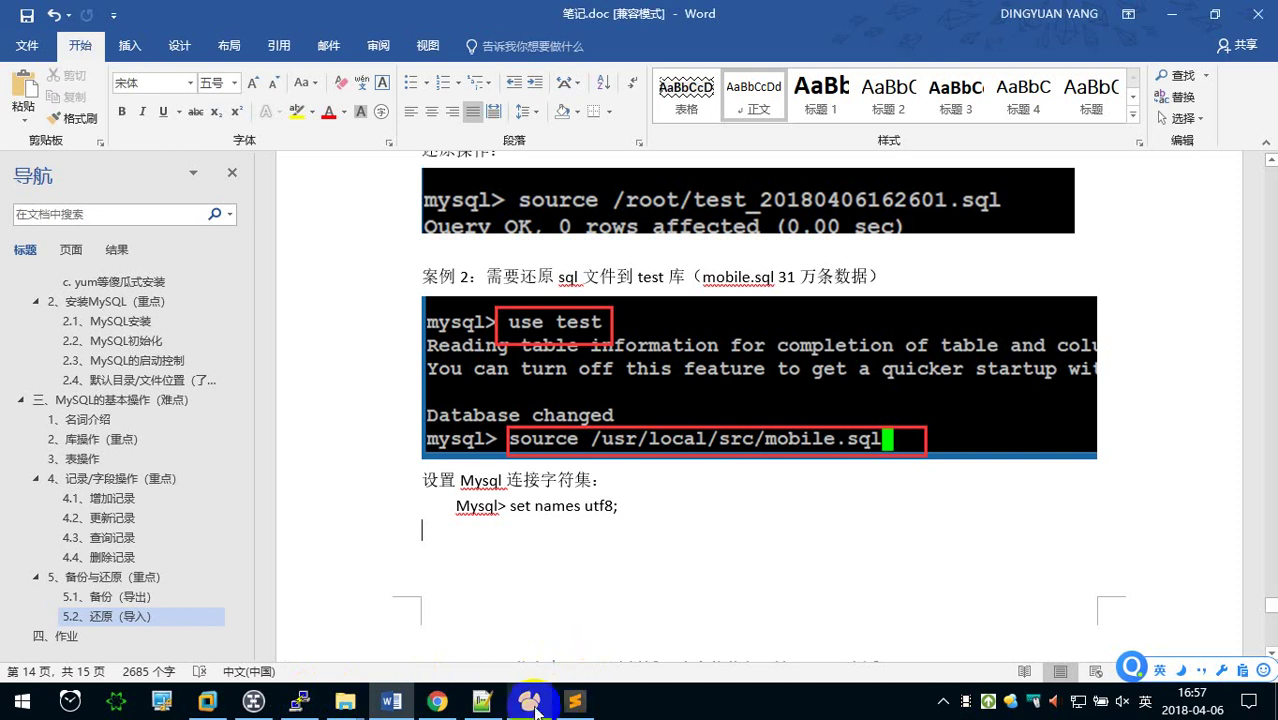
{"action": "mouse_move", "coordinate": [529, 703]}
{"action": "left_click", "coordinate": [627, 510]}
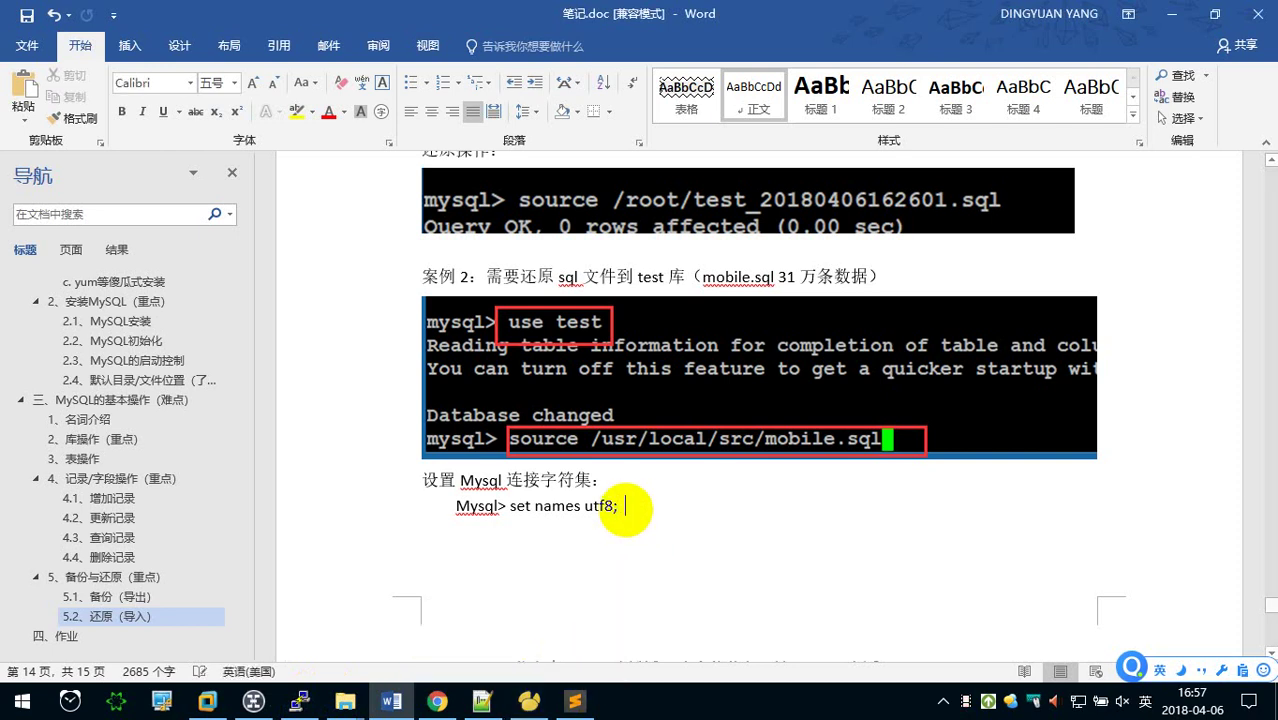
{"action": "type", "text": "gbk"}
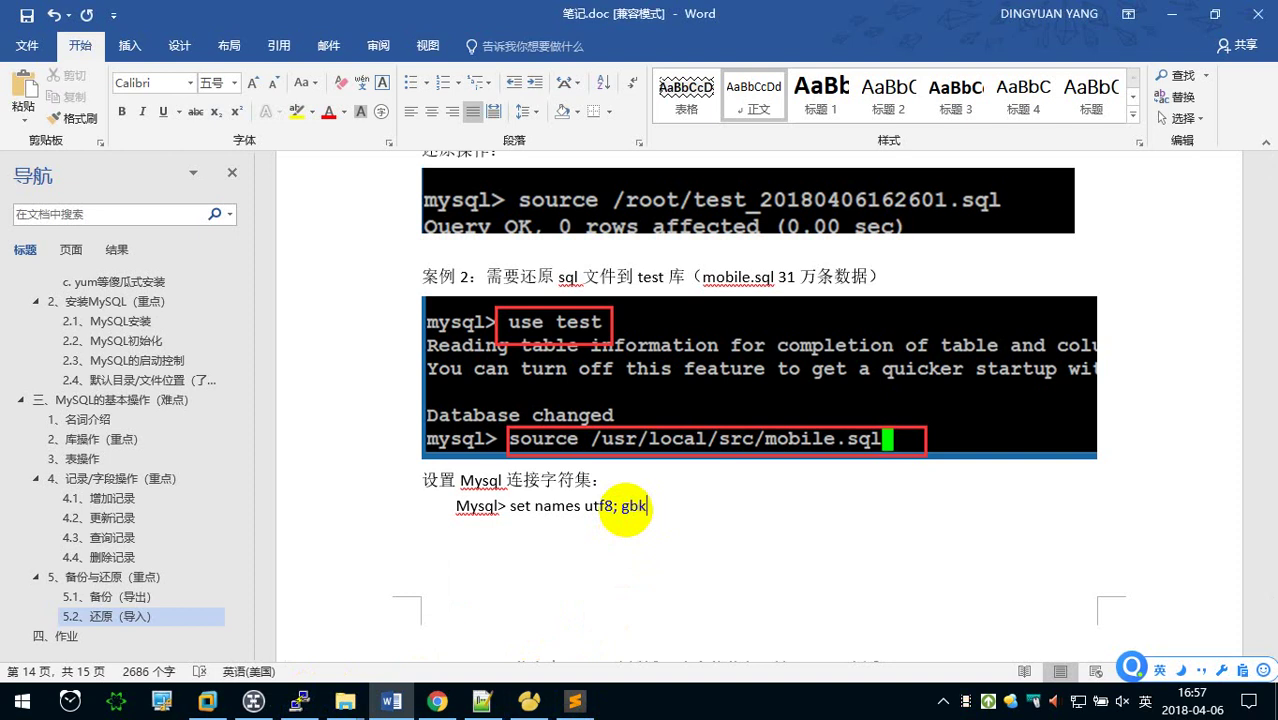
{"action": "key", "text": "BackSpace"}
{"action": "key", "text": "BackSpace"}
{"action": "key", "text": "BackSpace"}
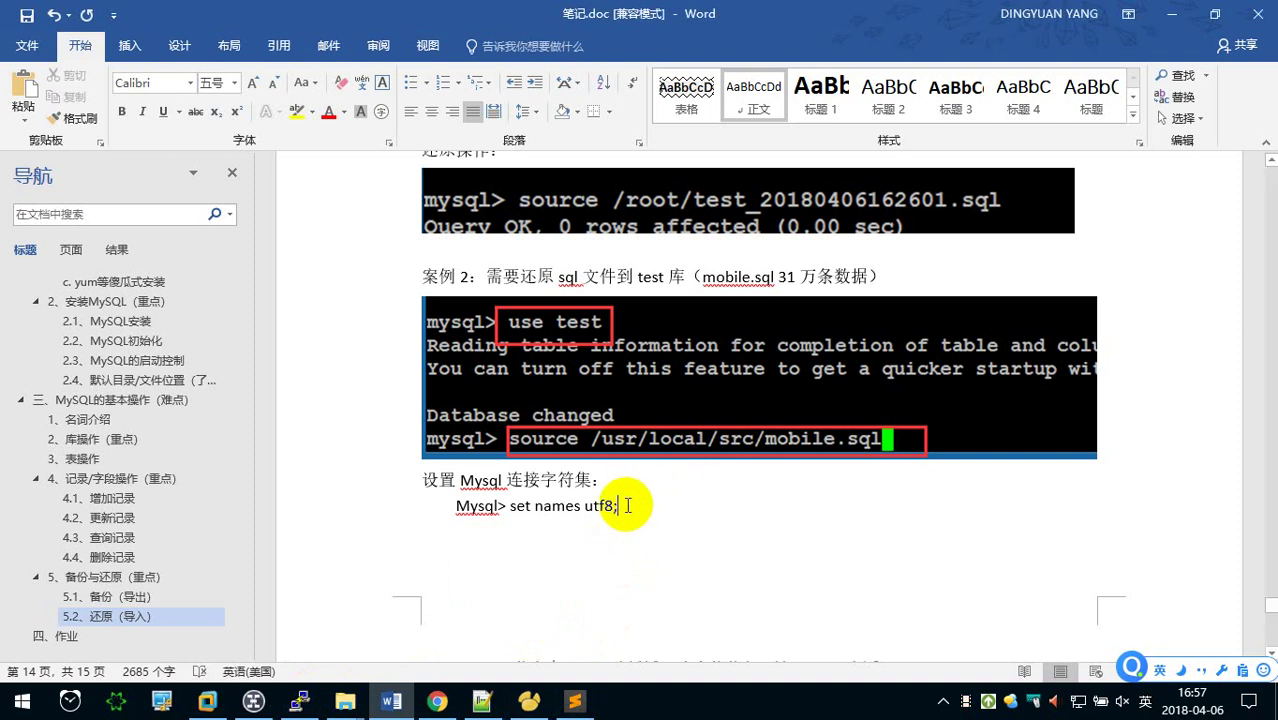
{"action": "mouse_move", "coordinate": [529, 702]}
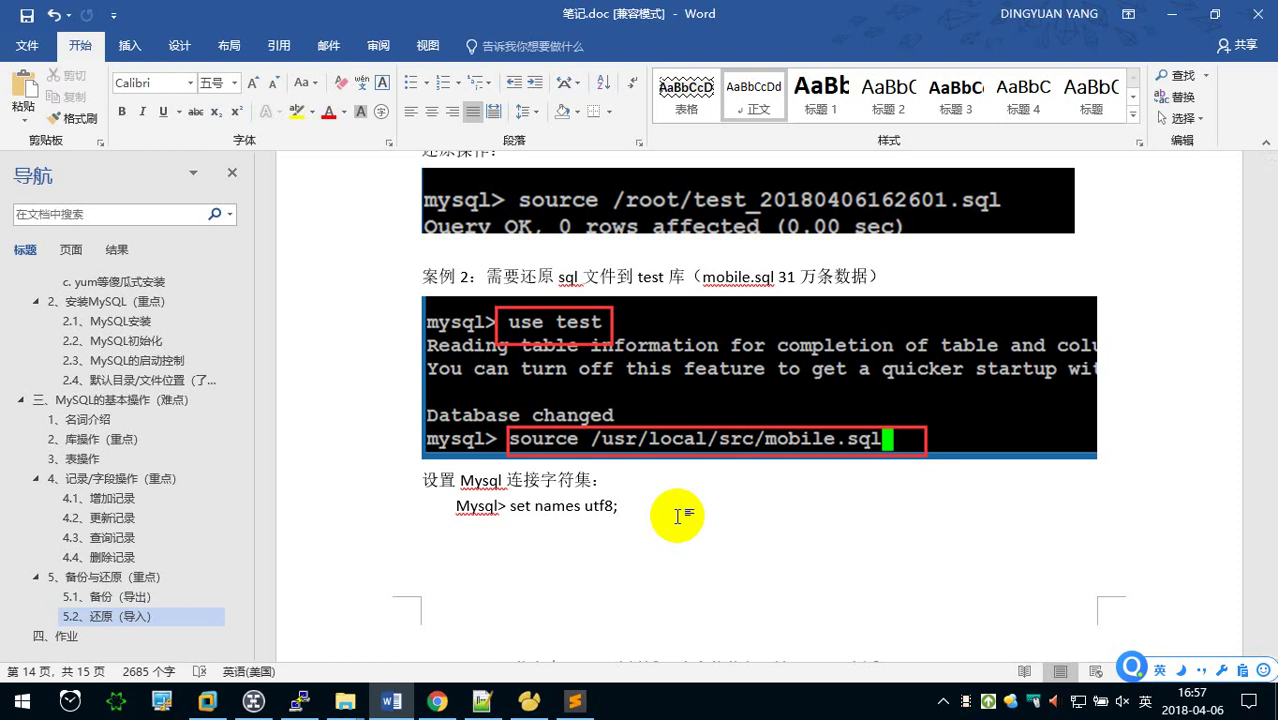
{"action": "key", "text": "Return"}
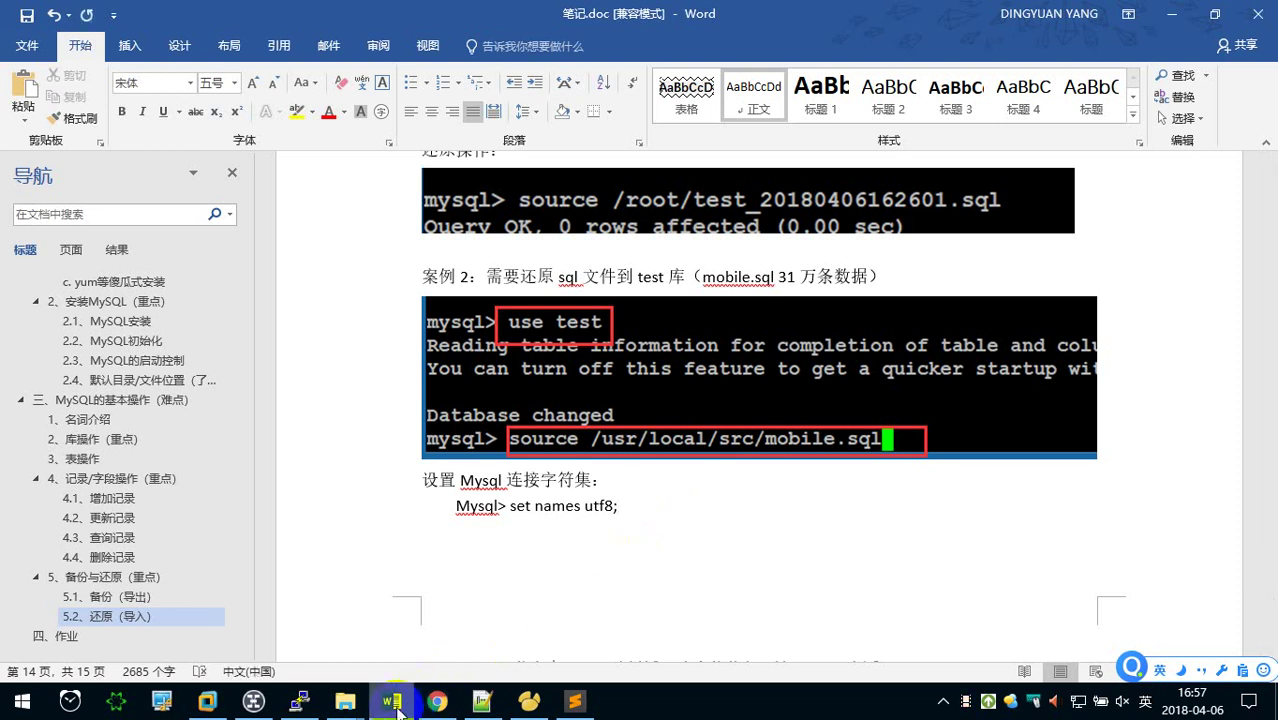
Capture the final result rows ending in 315977 rows in set and paste them into Word.
{"action": "left_click", "coordinate": [318, 705]}
{"action": "key", "text": "ctrl+alt+a"}
{"action": "mouse_move", "coordinate": [2, 410]}
{"action": "left_mouse_down"}
{"action": "mouse_move", "coordinate": [298, 550]}
{"action": "mouse_move", "coordinate": [600, 630]}
{"action": "left_mouse_up"}
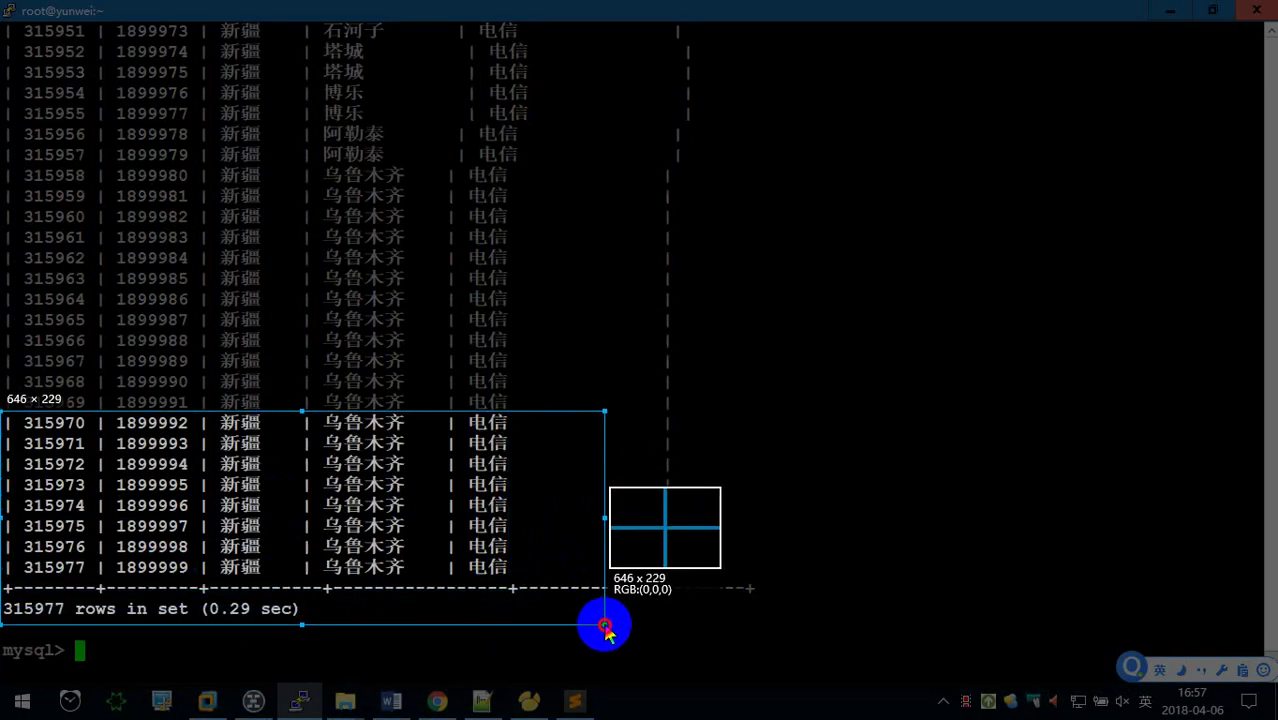
{"action": "double_click", "coordinate": [559, 642]}
{"action": "left_click", "coordinate": [391, 701]}
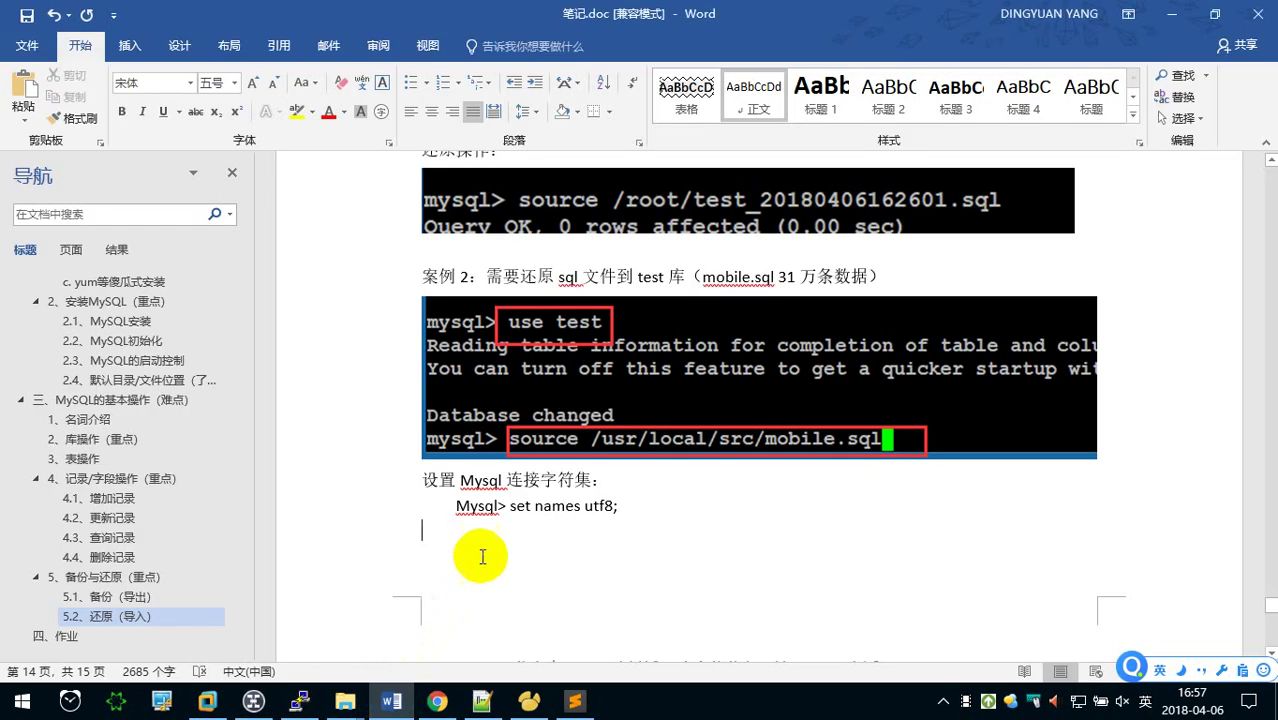
{"action": "key", "text": "ctrl+v"}
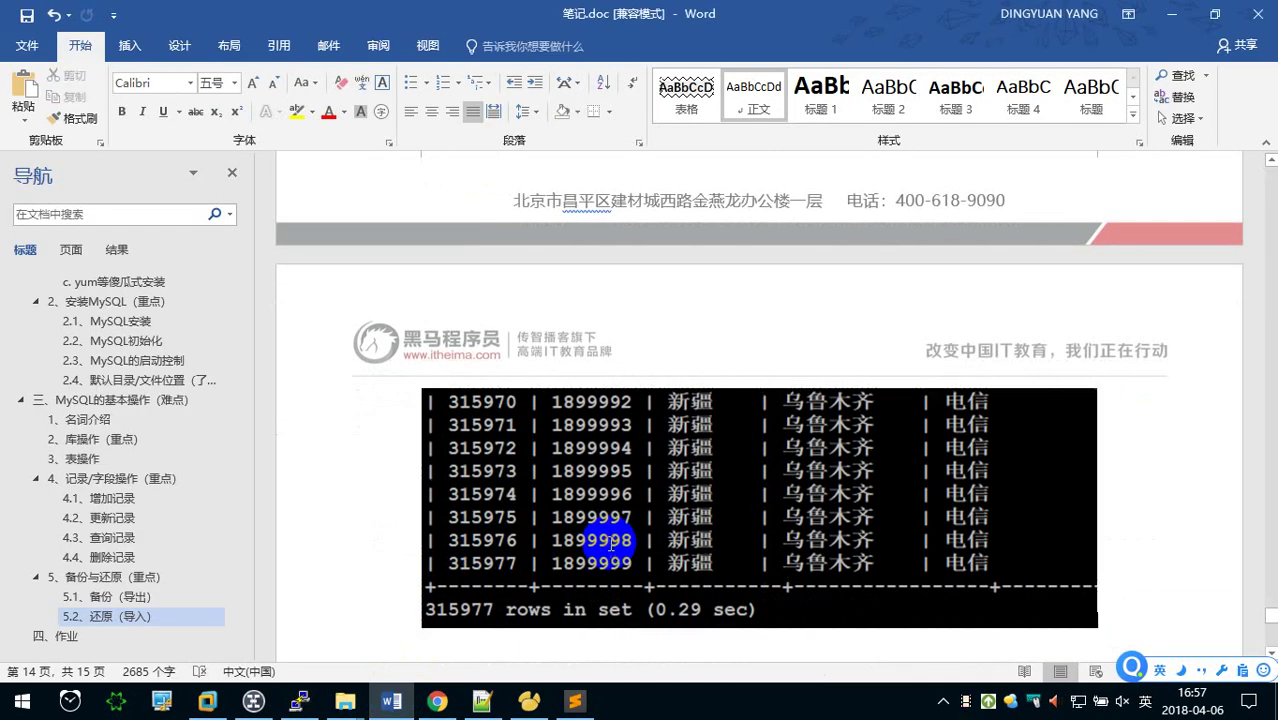
{"action": "scroll", "coordinate": [611, 540], "scroll_direction": "up", "scroll_amount": 5}
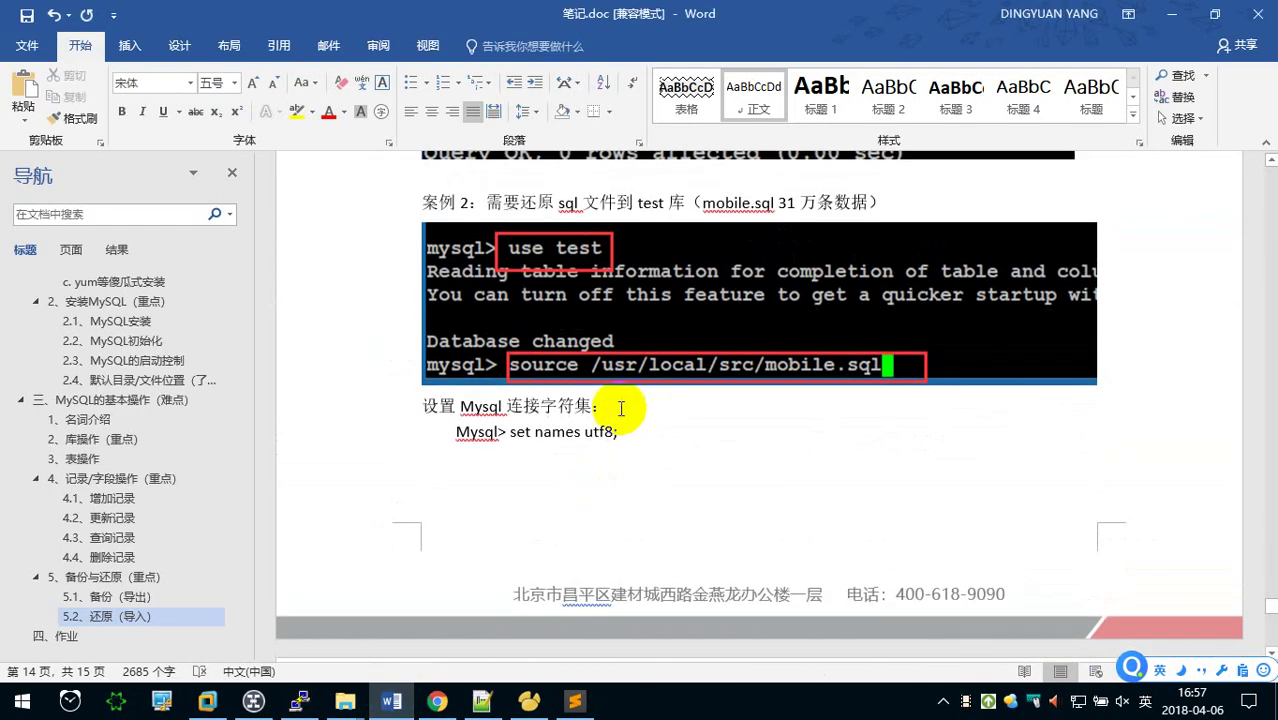
Append 【三码一致】 after the set names utf8; line and save the notes.
{"action": "left_click", "coordinate": [628, 426]}
{"action": "key", "text": "Tab"}
{"action": "key", "text": "Tab"}
{"action": "type", "text": "(sanm"}
{"action": "key", "text": "BackSpace"}
{"action": "key", "text": "BackSpace"}
{"action": "key", "text": "BackSpace"}
{"action": "key", "text": "BackSpace"}
{"action": "key", "text": "BackSpace"}
{"action": "key", "text": "shift"}
{"action": "type", "text": "[sanma"}
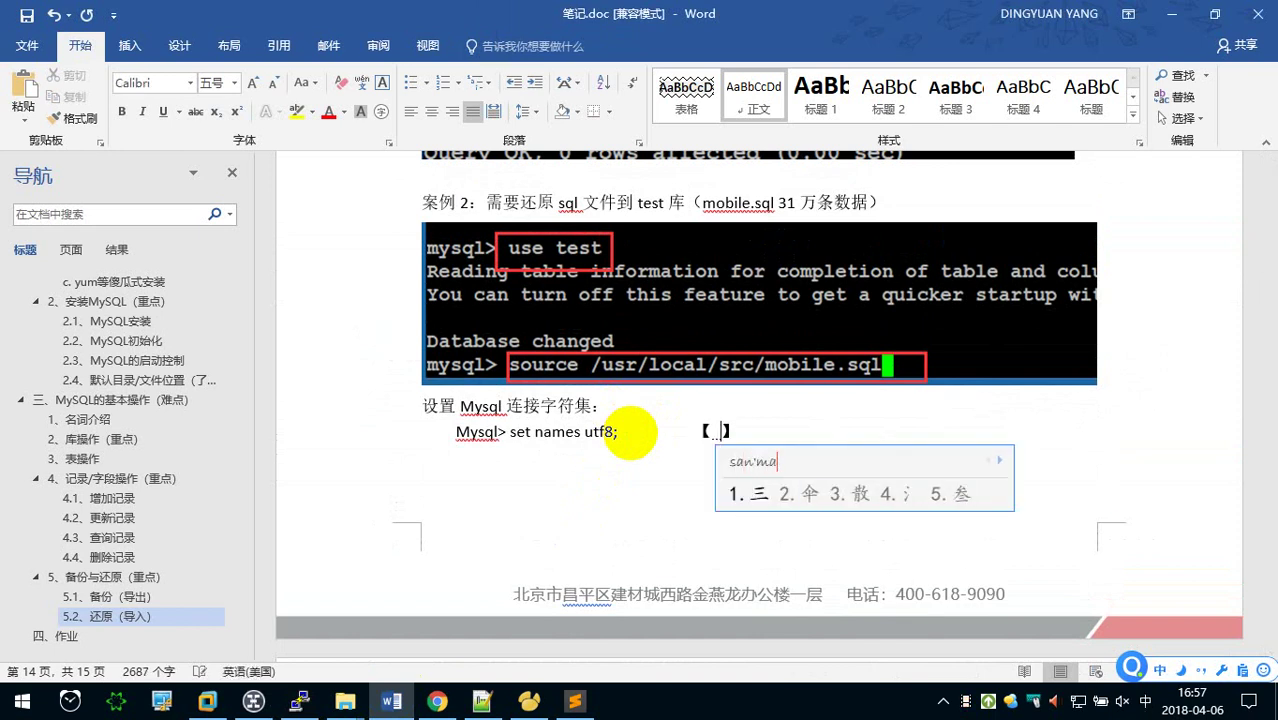
{"action": "key", "text": "space"}
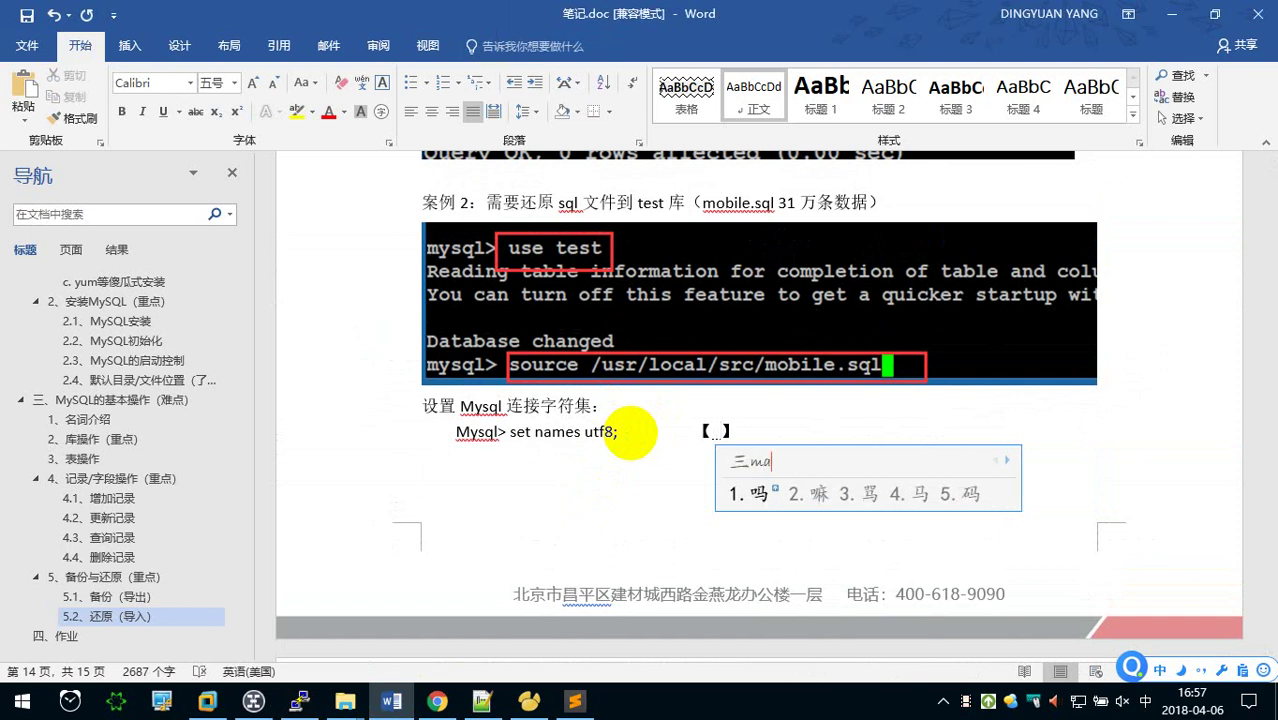
{"action": "type", "text": "5yizhi"}
{"action": "key", "text": "space"}
{"action": "key", "text": "ctrl+s"}
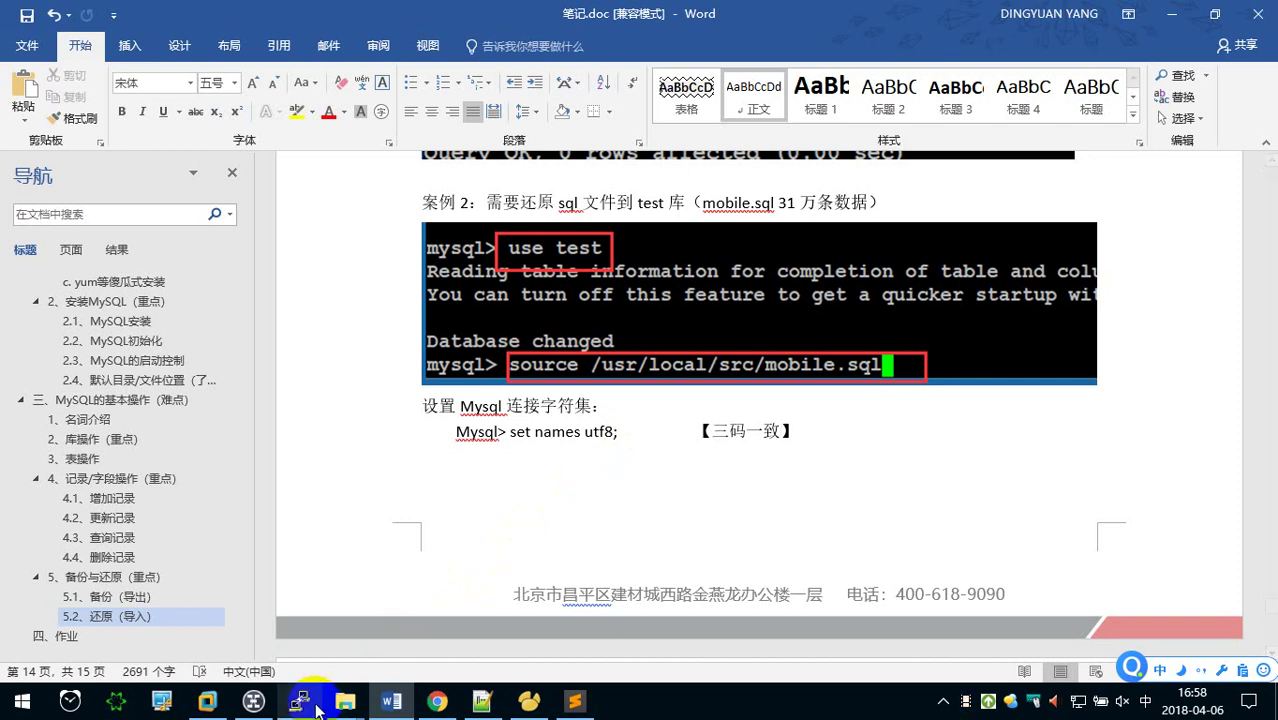
{"action": "key", "text": "alt+Tab"}
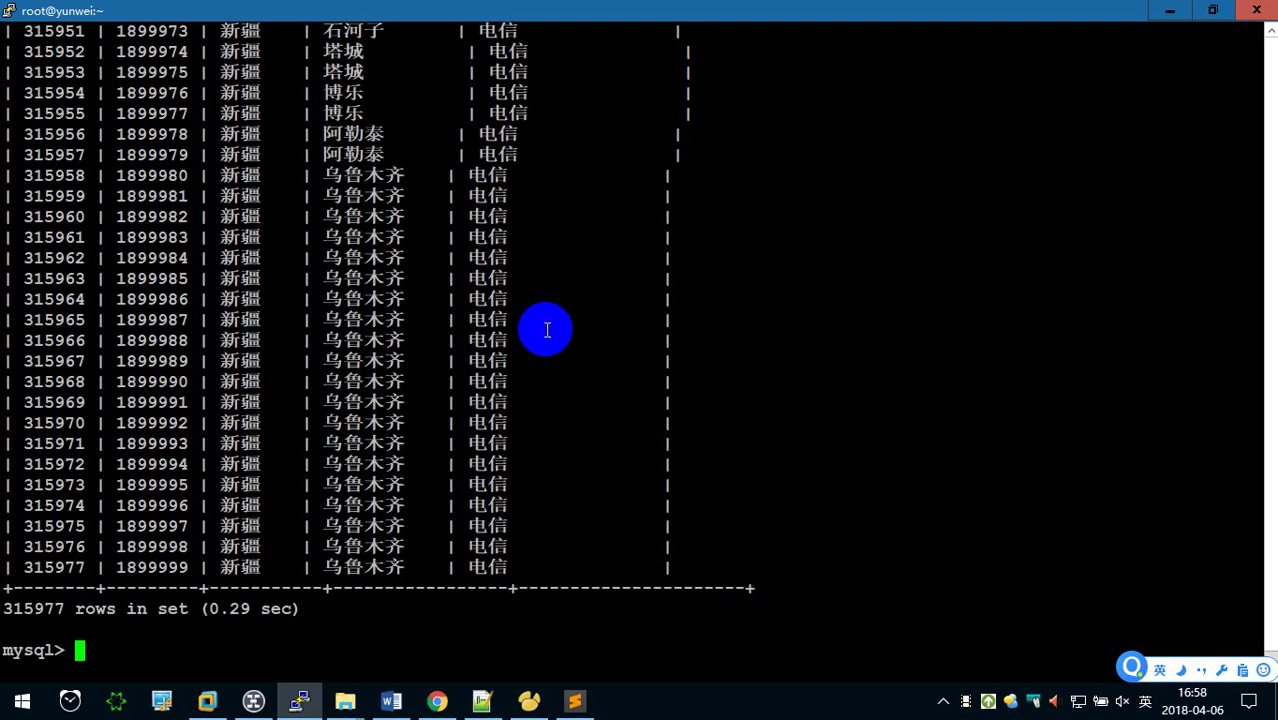
{"action": "right_click", "coordinate": [380, 13]}
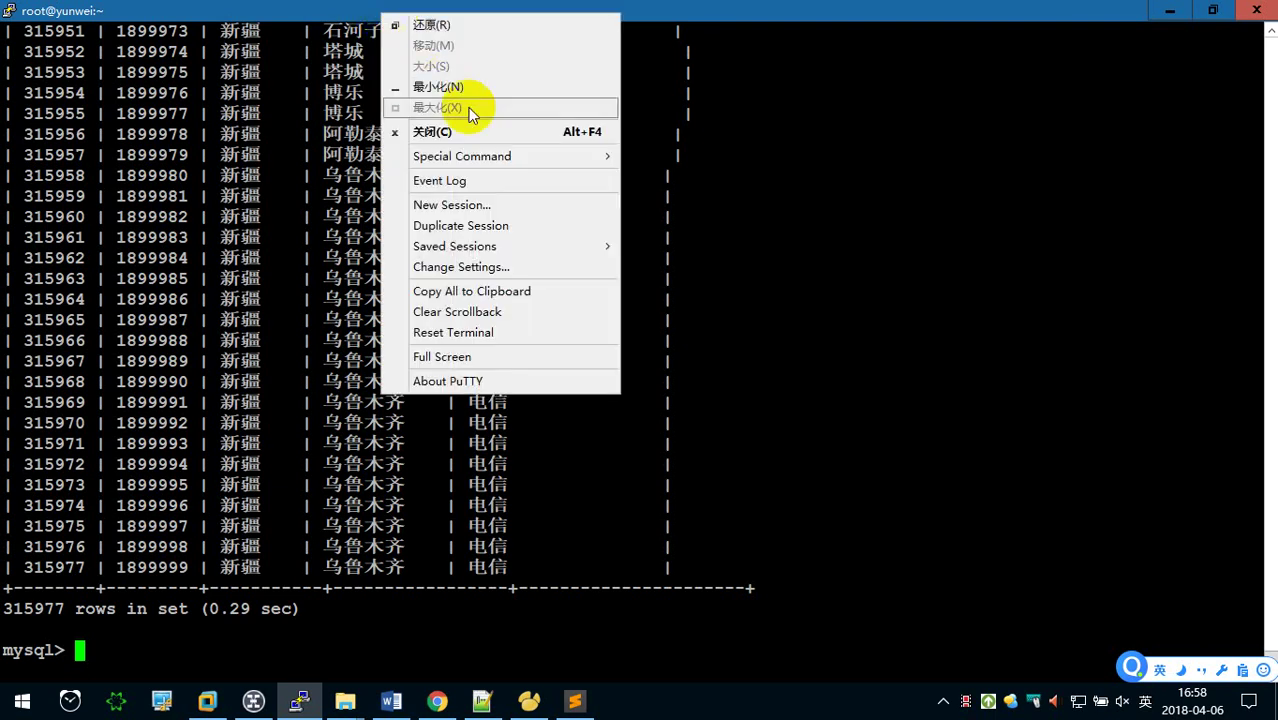
{"action": "left_click", "coordinate": [505, 267]}
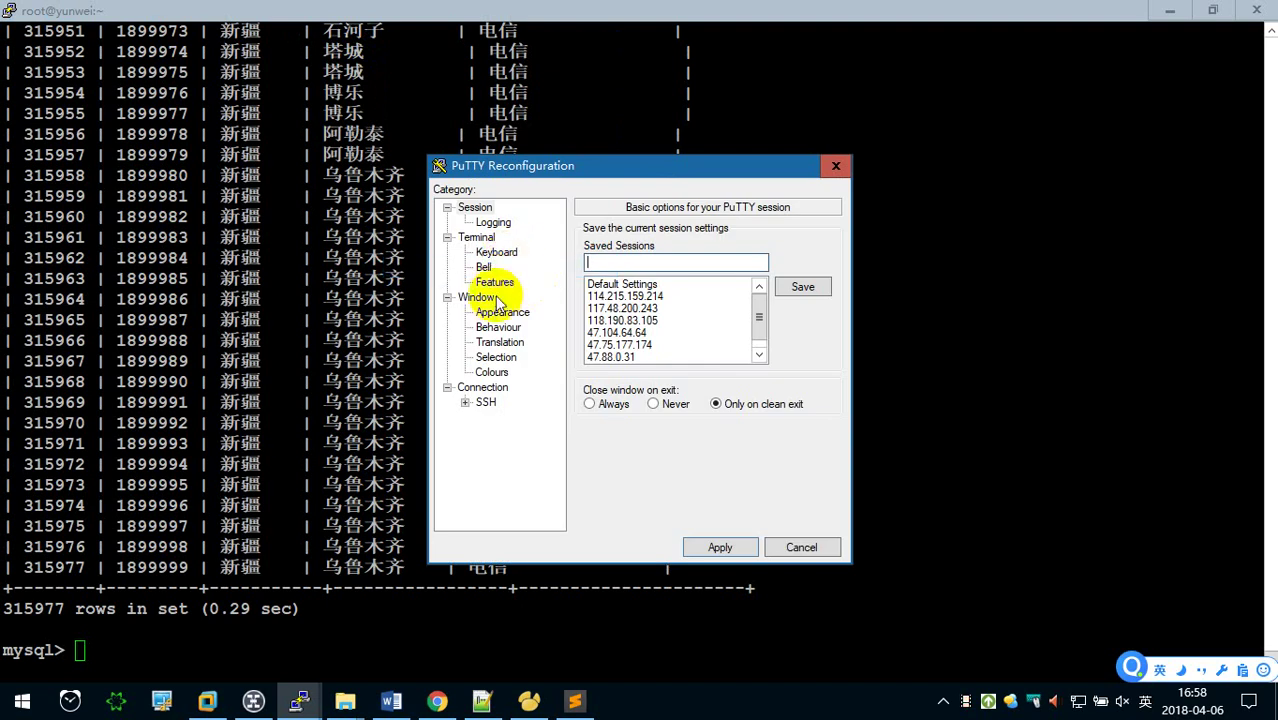
{"action": "left_click", "coordinate": [503, 312]}
{"action": "left_click", "coordinate": [792, 340]}
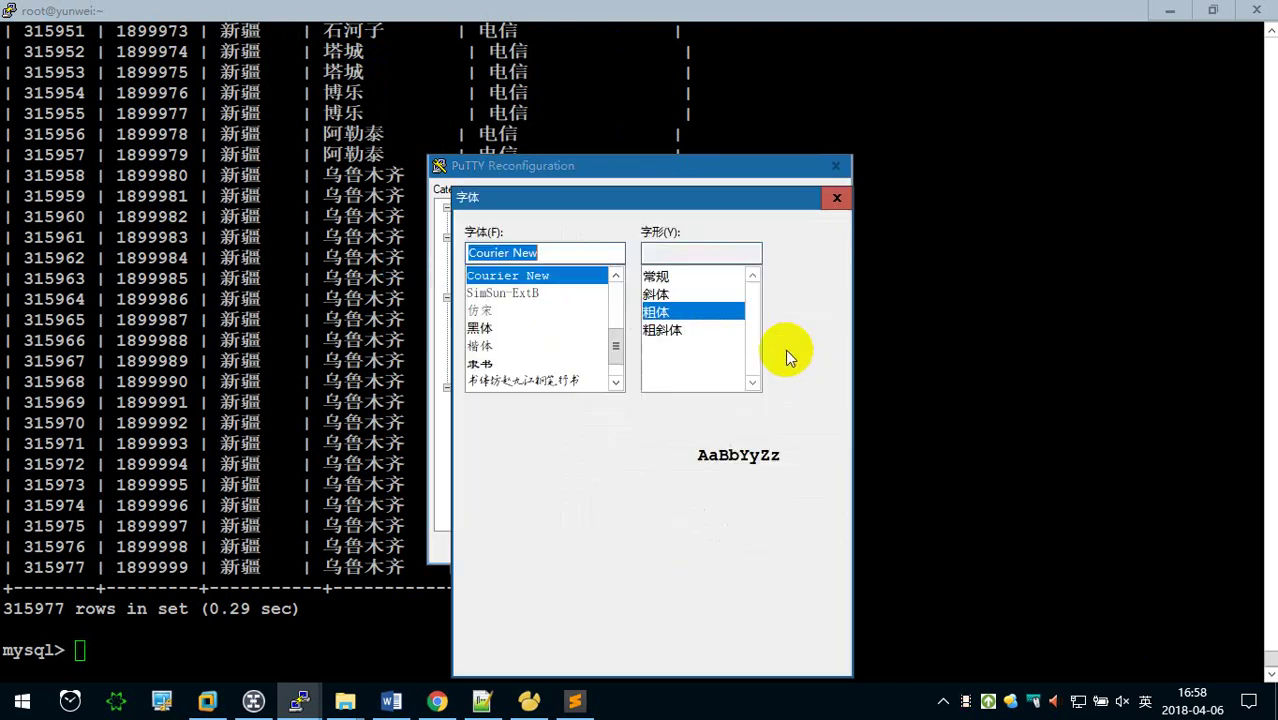
{"action": "left_click", "coordinate": [725, 529]}
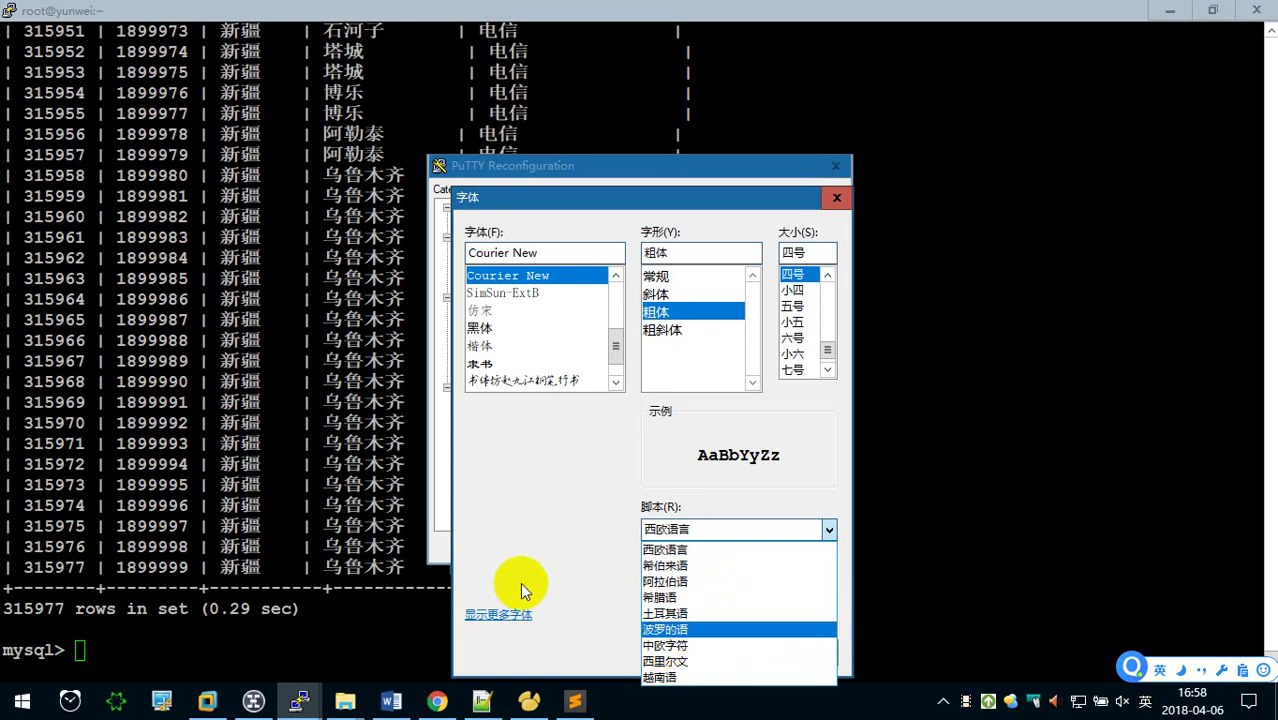
{"action": "left_click", "coordinate": [529, 506]}
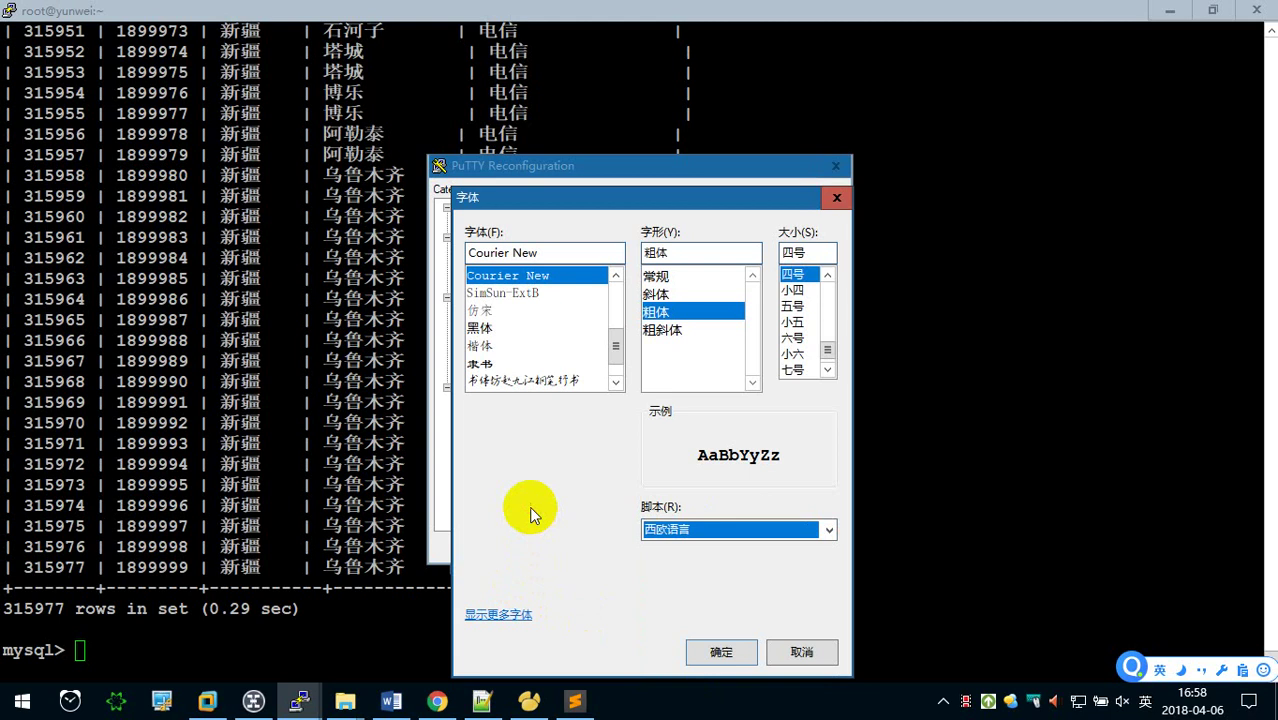
{"action": "left_click", "coordinate": [837, 200]}
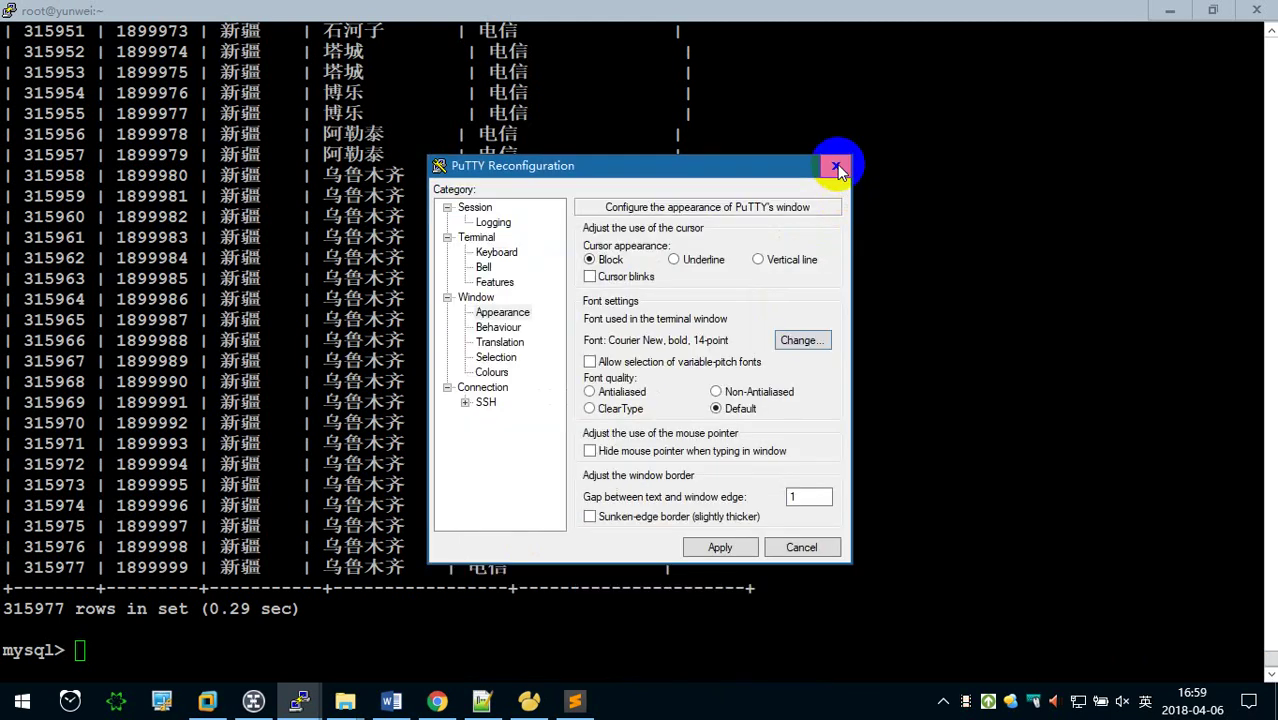
{"action": "left_click", "coordinate": [837, 164]}
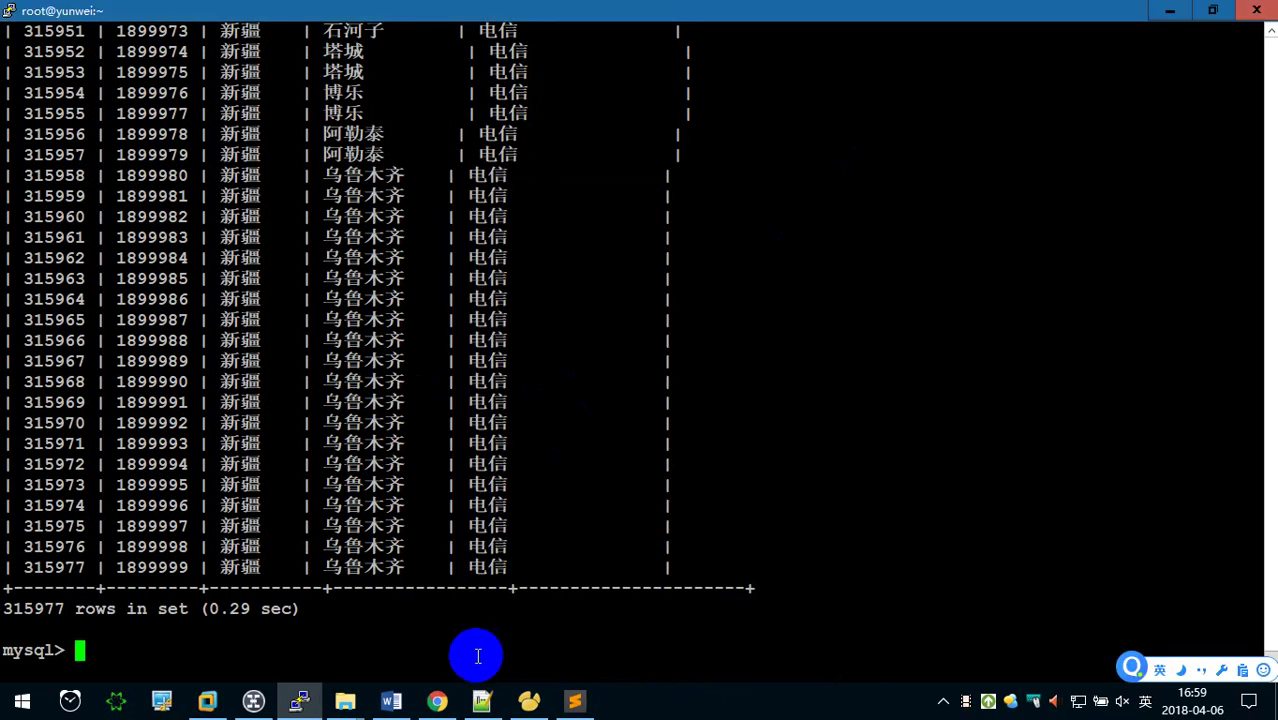
Extend the remark with ，服务器端+传输过程中+客户端 and make that text bold red.
{"action": "left_click", "coordinate": [393, 700]}
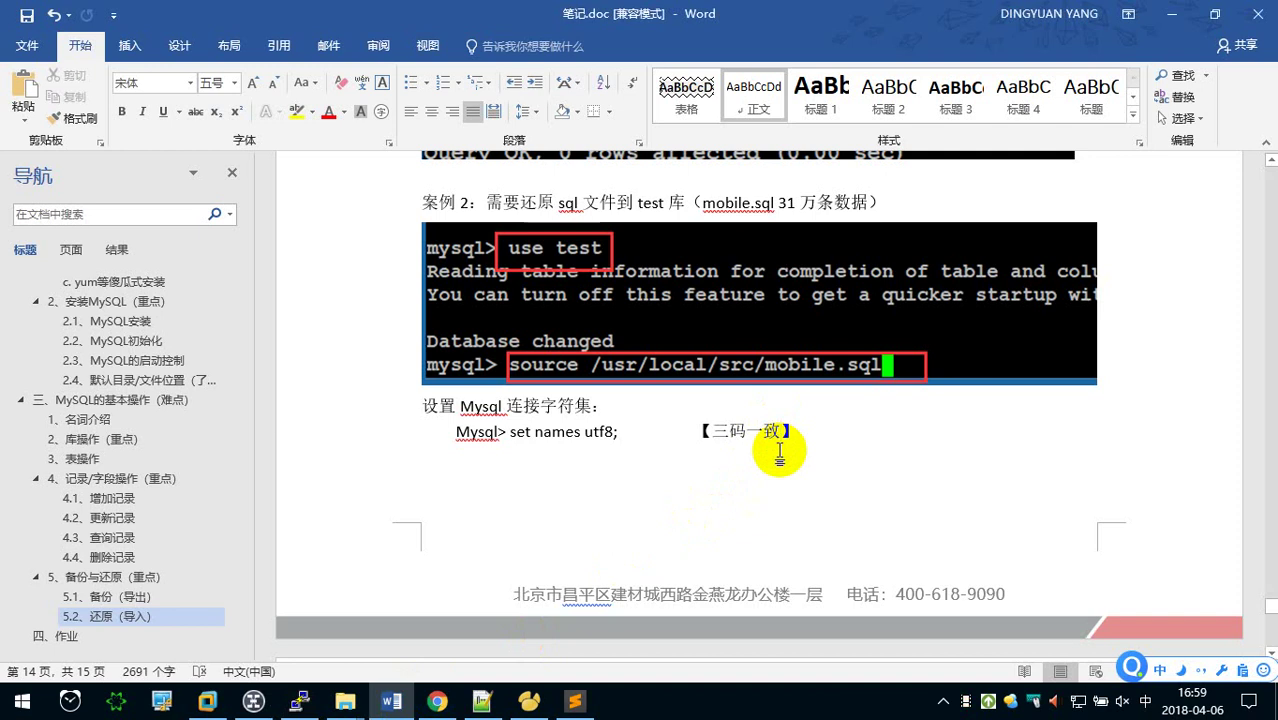
{"action": "type", "text": "，"}
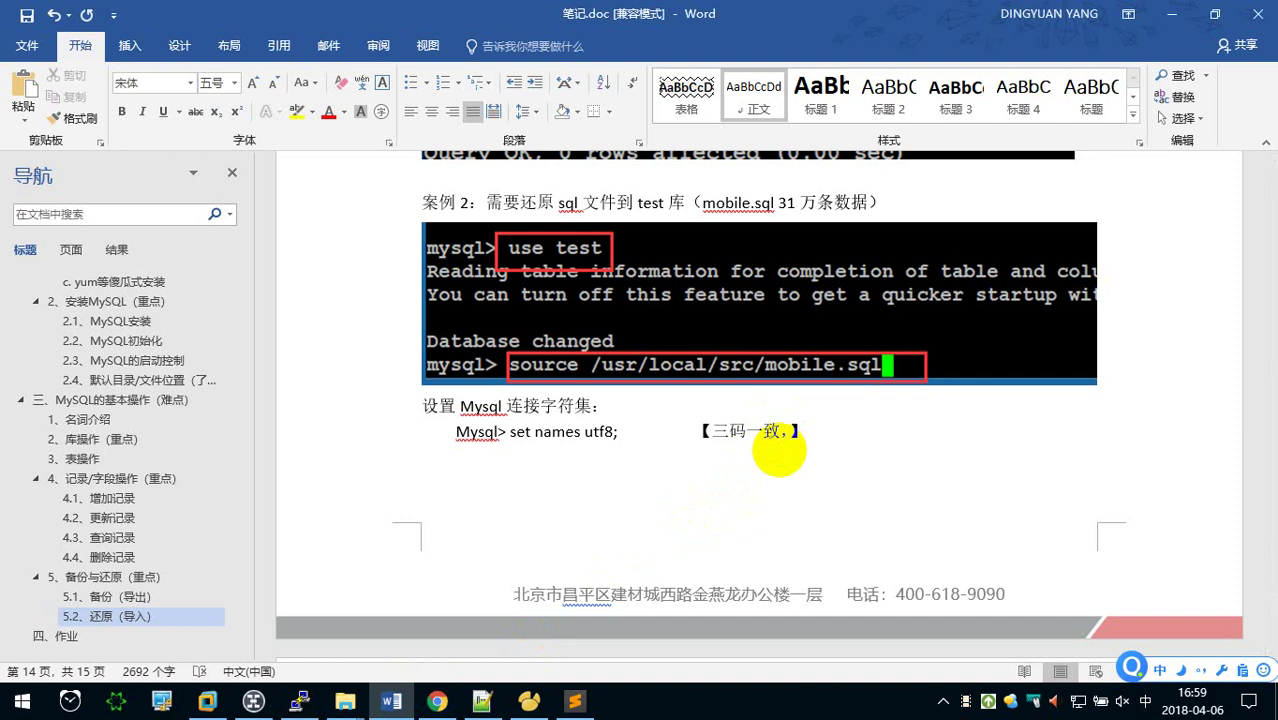
{"action": "type", "text": "服务器"}
{"action": "type", "text": "端+chuansh"}
{"action": "type", "text": "传输"}
{"action": "type", "text": "g"}
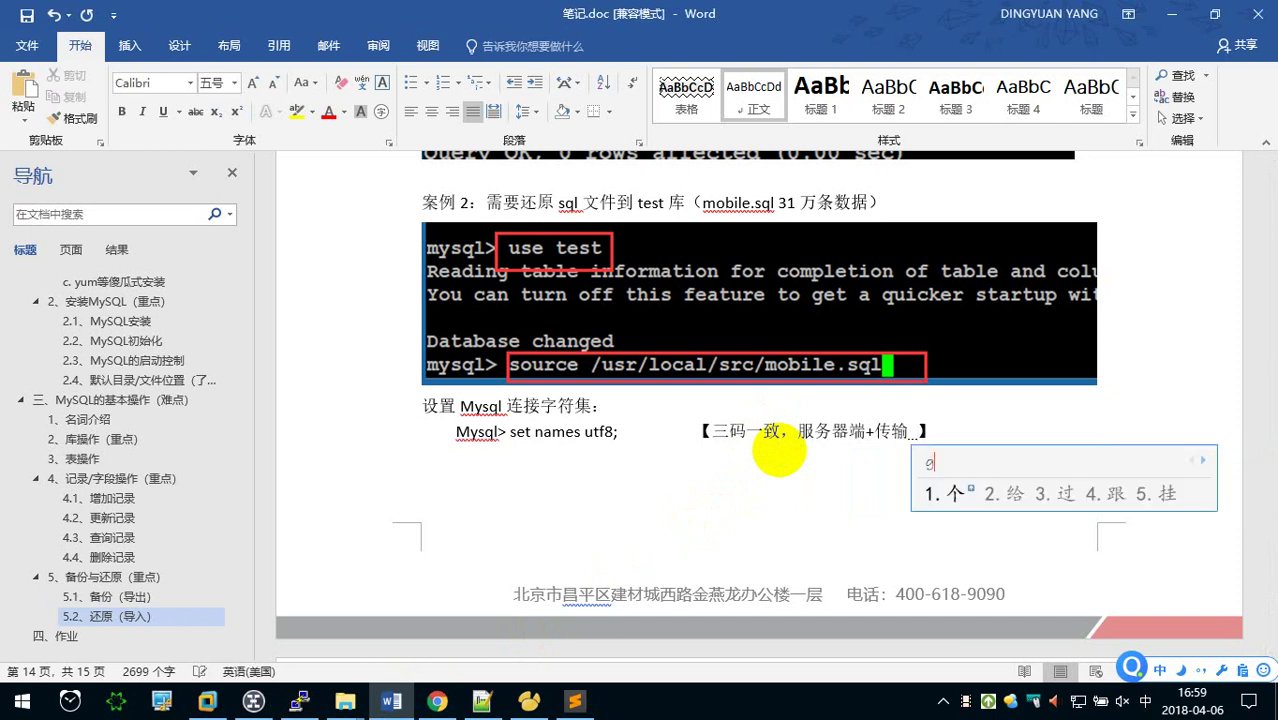
{"action": "type", "text": "过程中+客户端"}
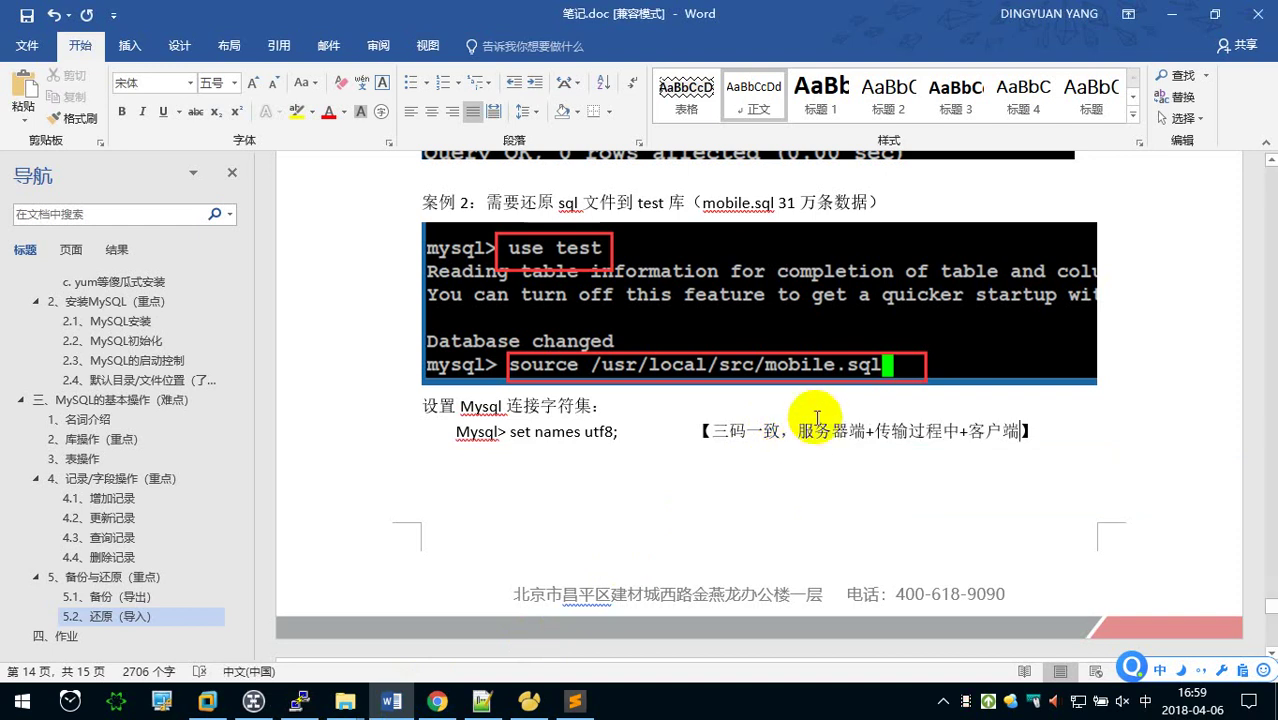
{"action": "left_click_drag", "start_coordinate": [797, 431], "coordinate": [1009, 430]}
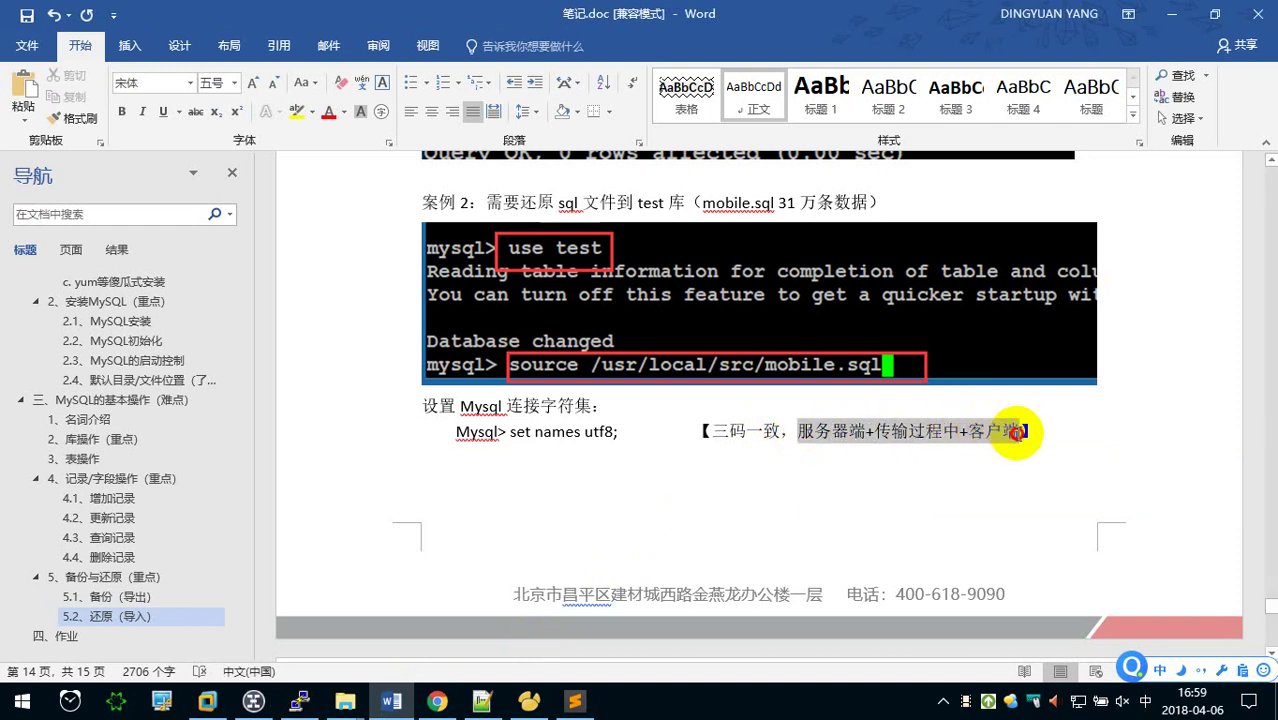
{"action": "left_click", "coordinate": [121, 111]}
{"action": "left_click", "coordinate": [328, 111]}
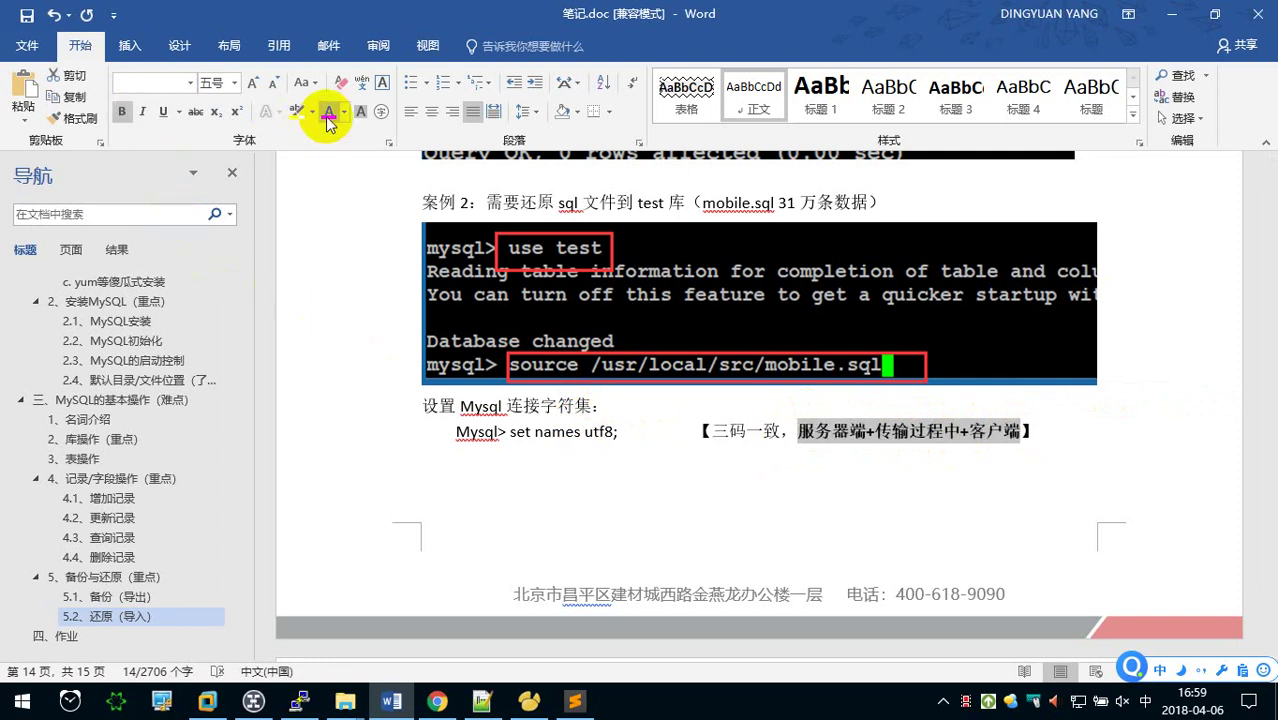
{"action": "left_click", "coordinate": [866, 432]}
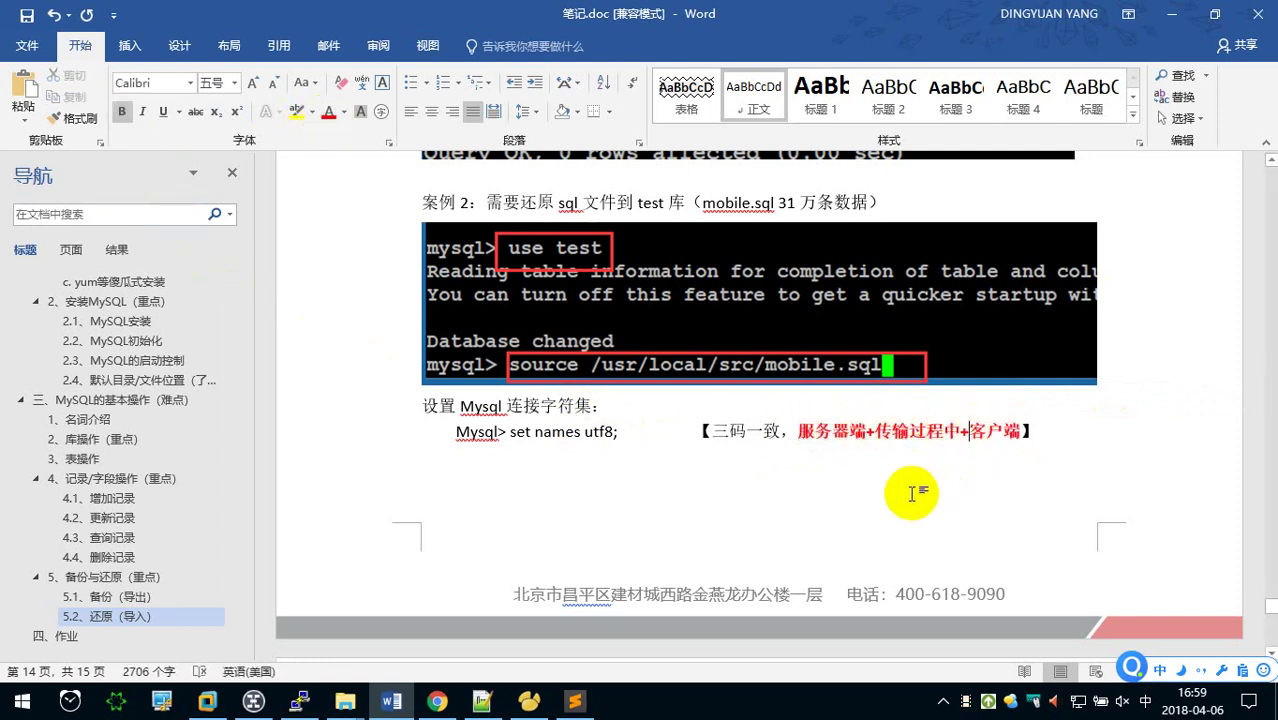
{"action": "left_click_drag", "start_coordinate": [874, 432], "coordinate": [956, 432]}
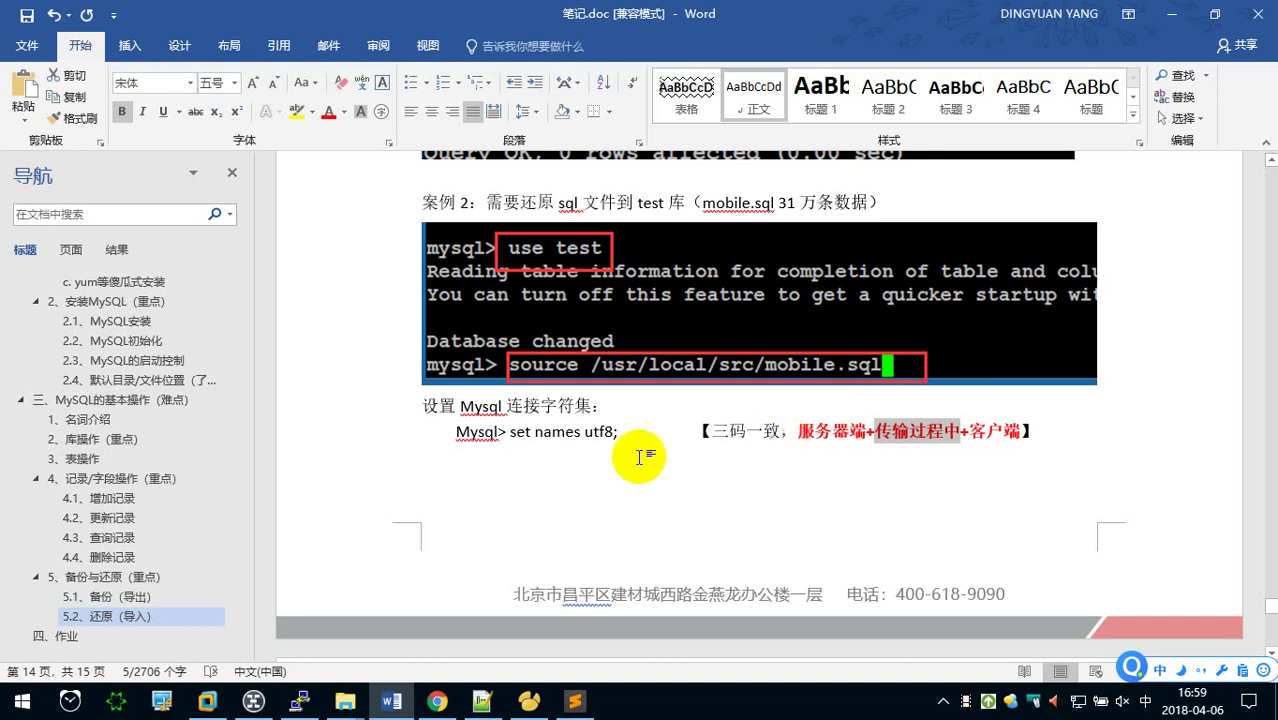
Bring the PuTTY terminal showing the 315977-row mobile query result to the front.
{"action": "left_click", "coordinate": [299, 701]}
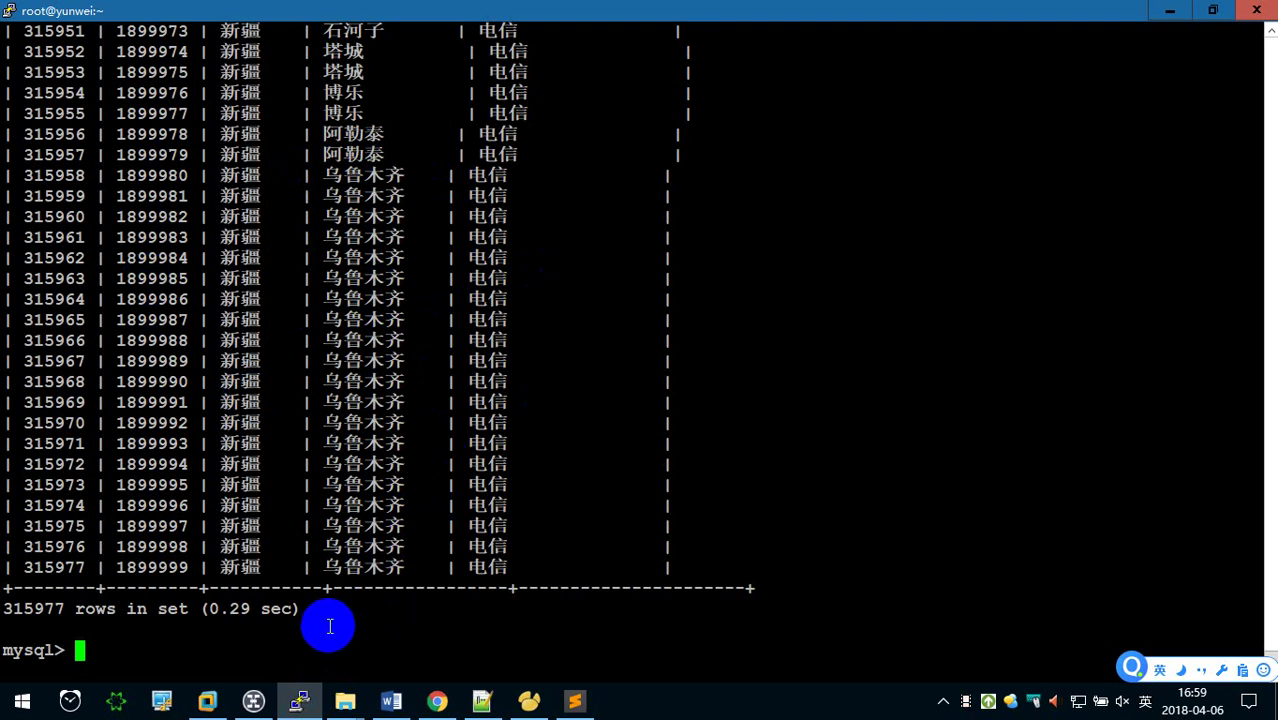
{"action": "mouse_move", "coordinate": [300, 698]}
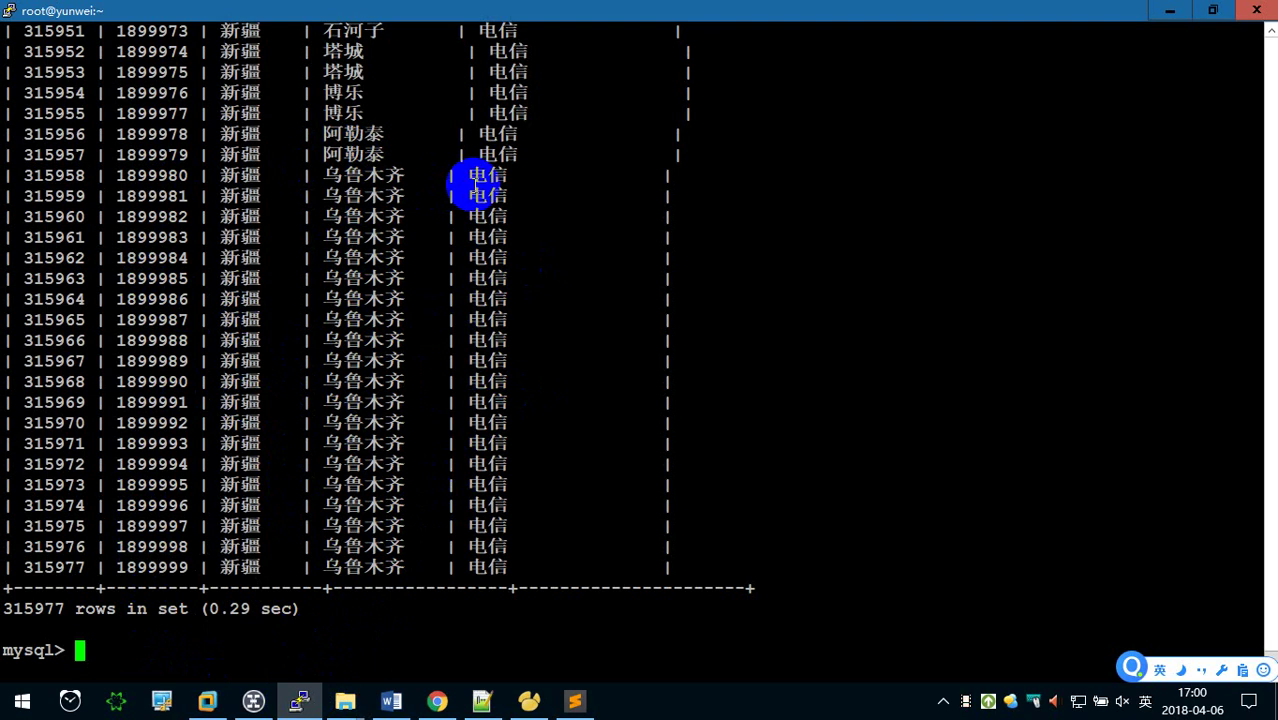
Back in Word, format the 'set names utf8;' command as bold red text.
{"action": "left_click", "coordinate": [318, 683]}
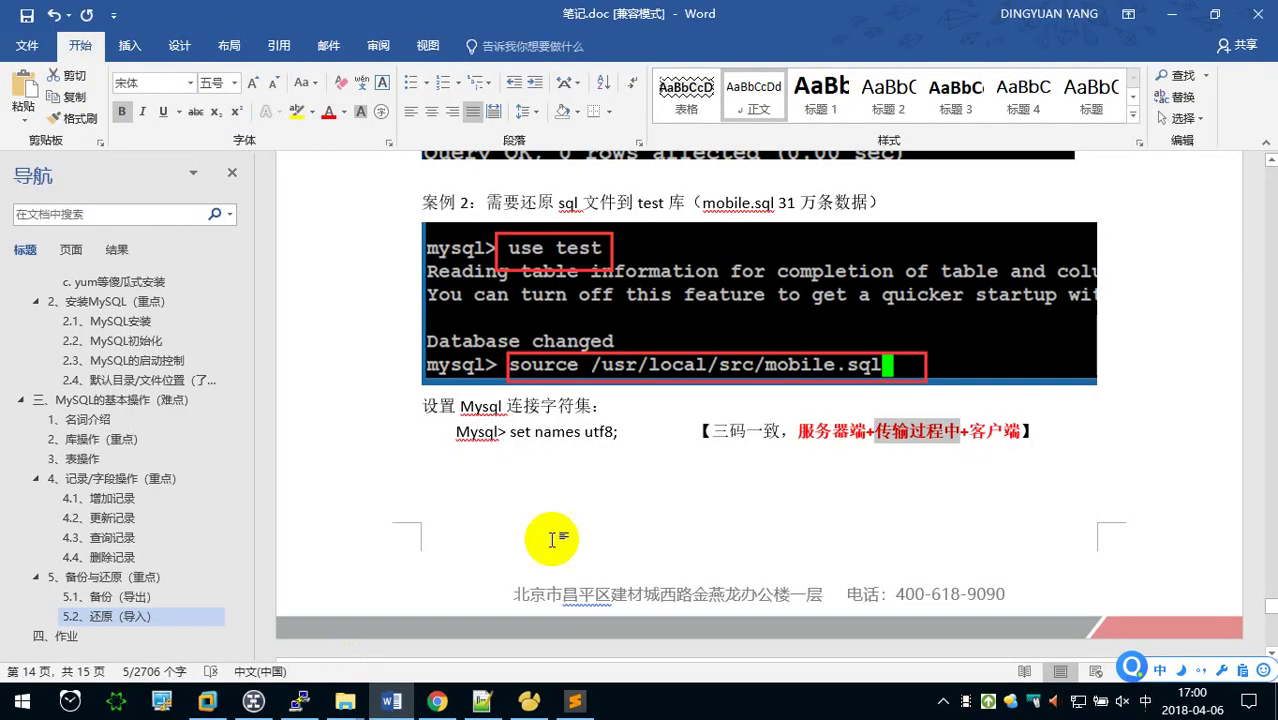
{"action": "left_click", "coordinate": [604, 432]}
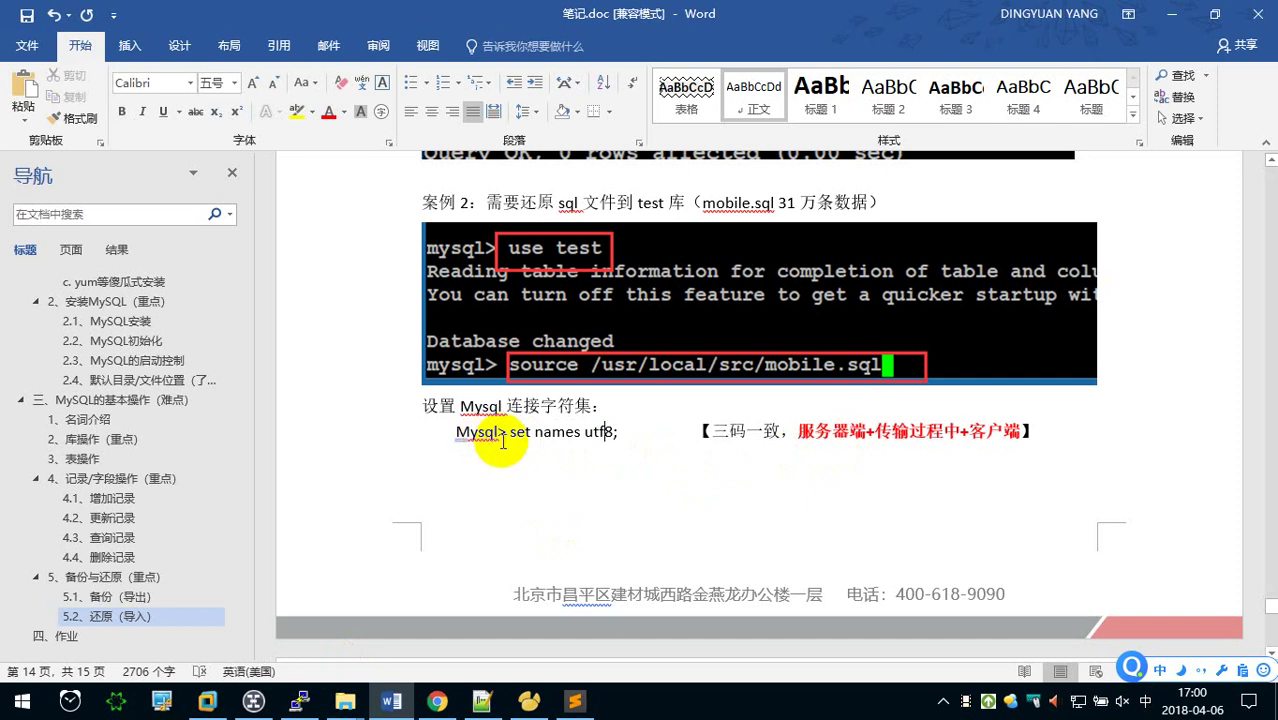
{"action": "left_click_drag", "start_coordinate": [510, 432], "coordinate": [617, 432]}
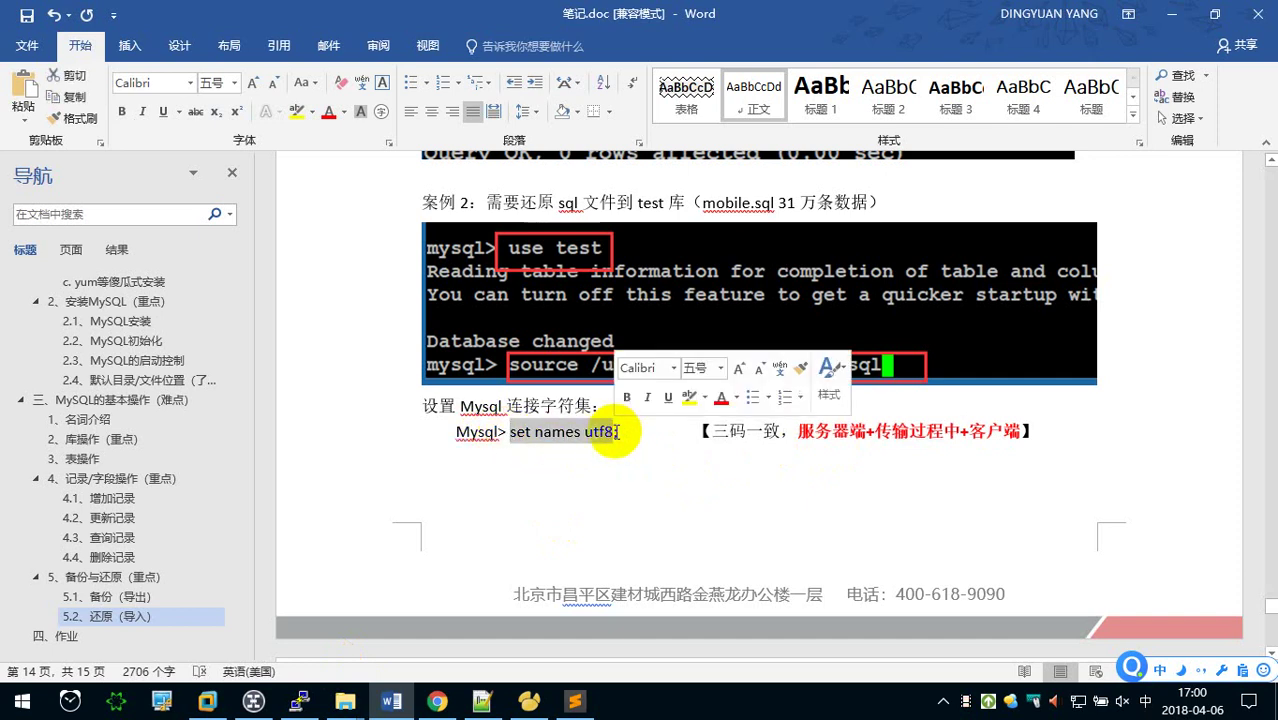
{"action": "left_click", "coordinate": [122, 111]}
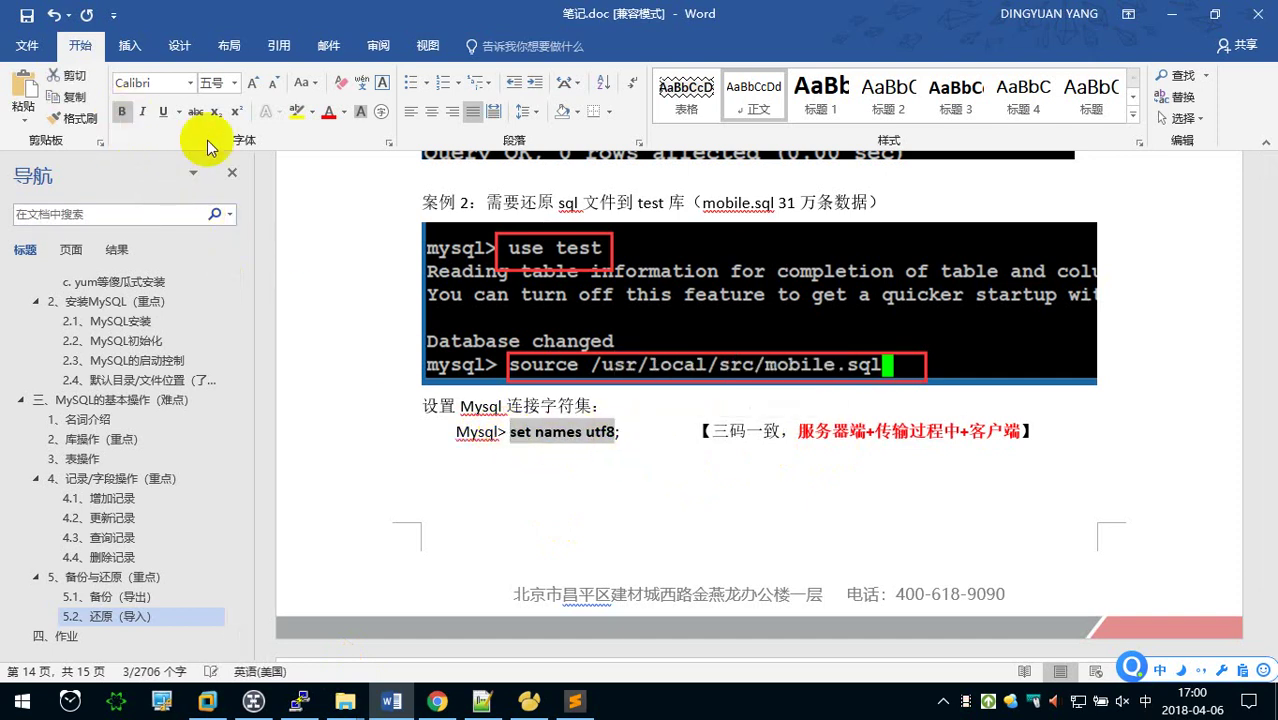
{"action": "left_click", "coordinate": [328, 111]}
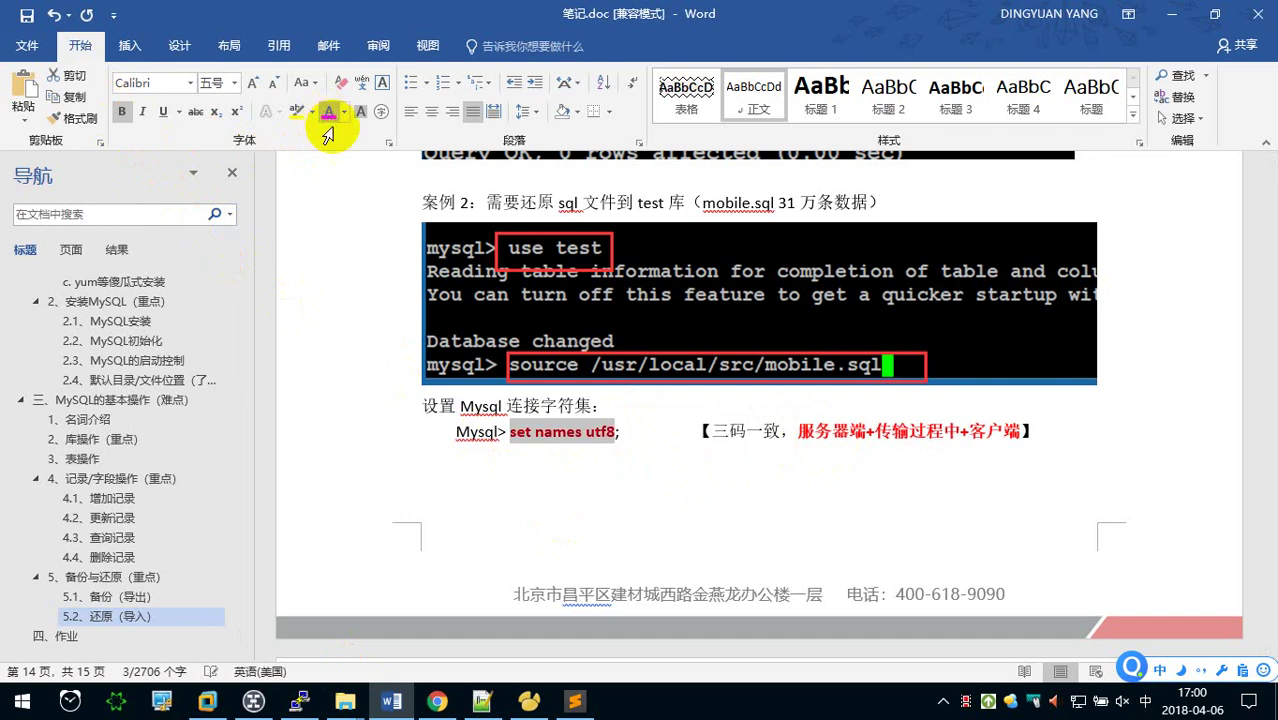
{"action": "left_click", "coordinate": [562, 452]}
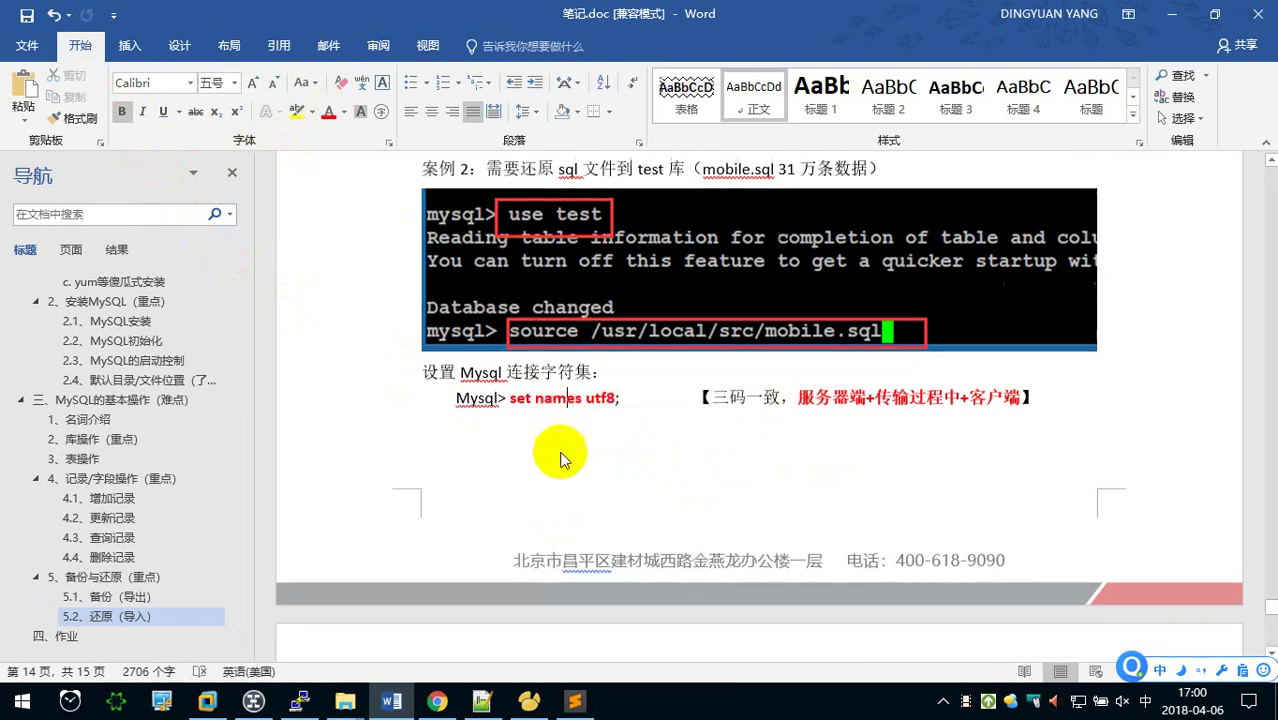
Place the cursor on the line below the pasted result screenshot.
{"action": "scroll", "coordinate": [565, 450], "scroll_direction": "down", "scroll_amount": 10}
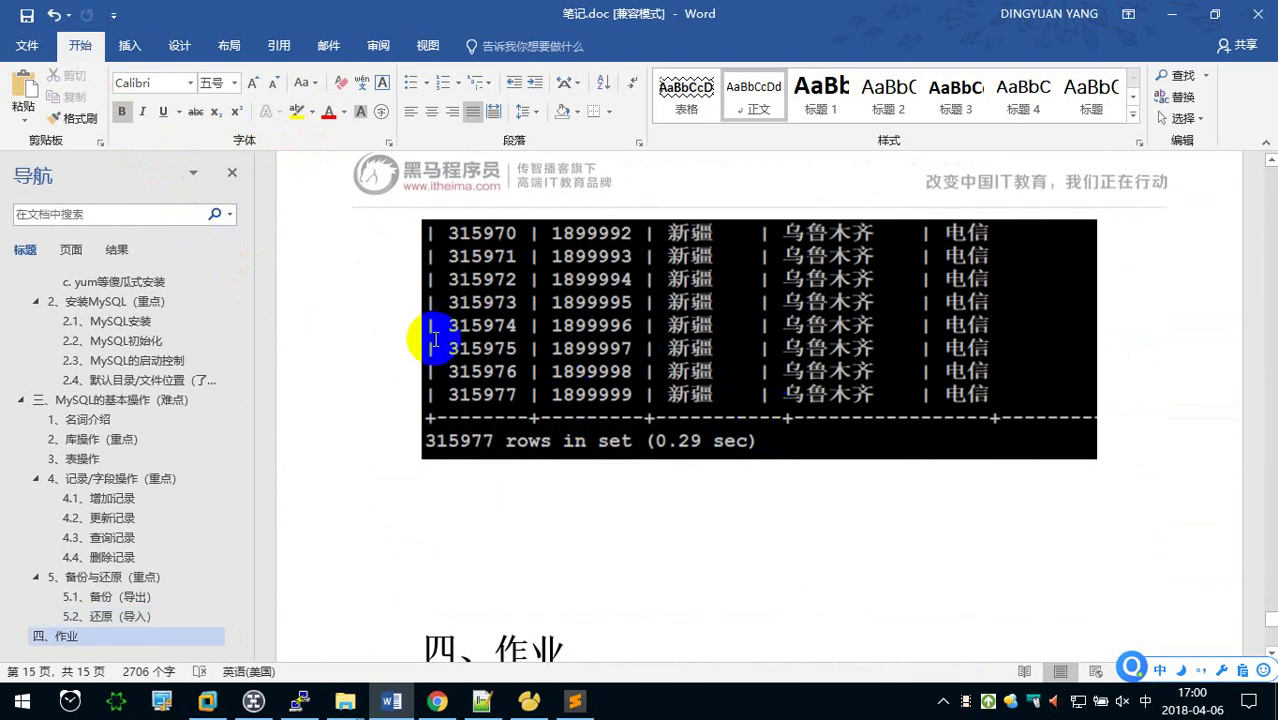
{"action": "left_click", "coordinate": [513, 497]}
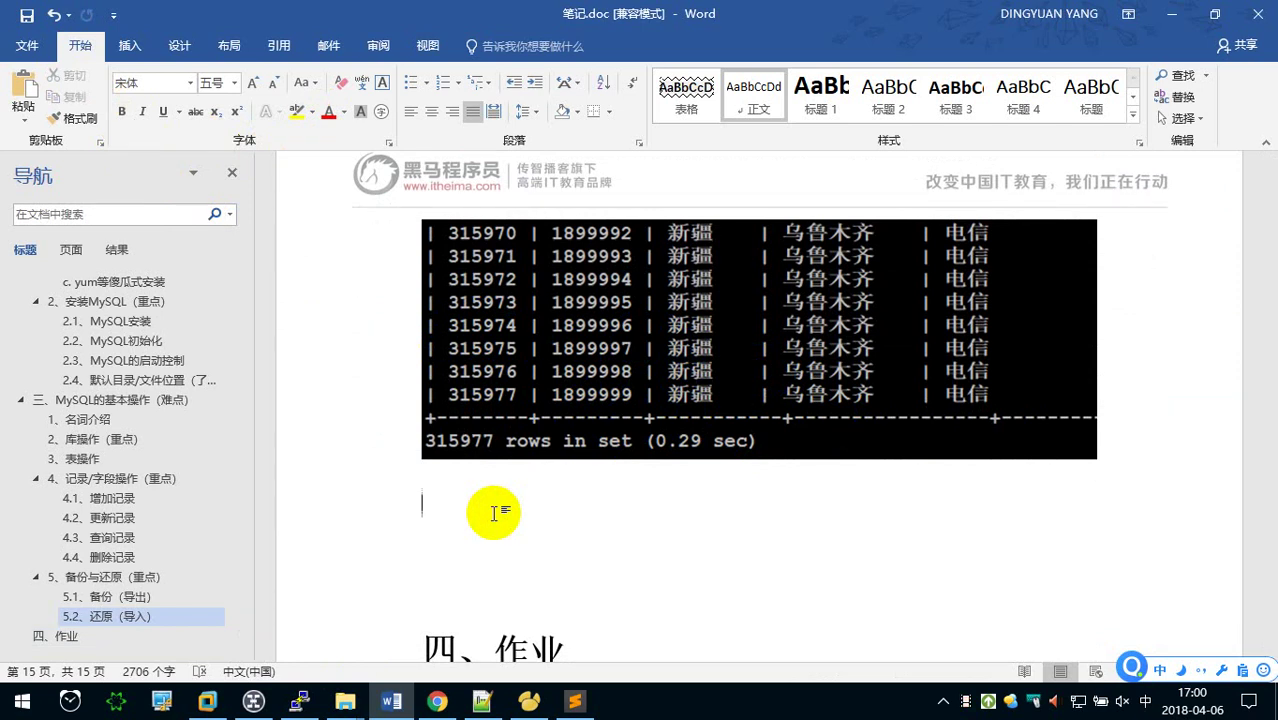
{"action": "scroll", "coordinate": [494, 512], "scroll_direction": "up", "scroll_amount": 2}
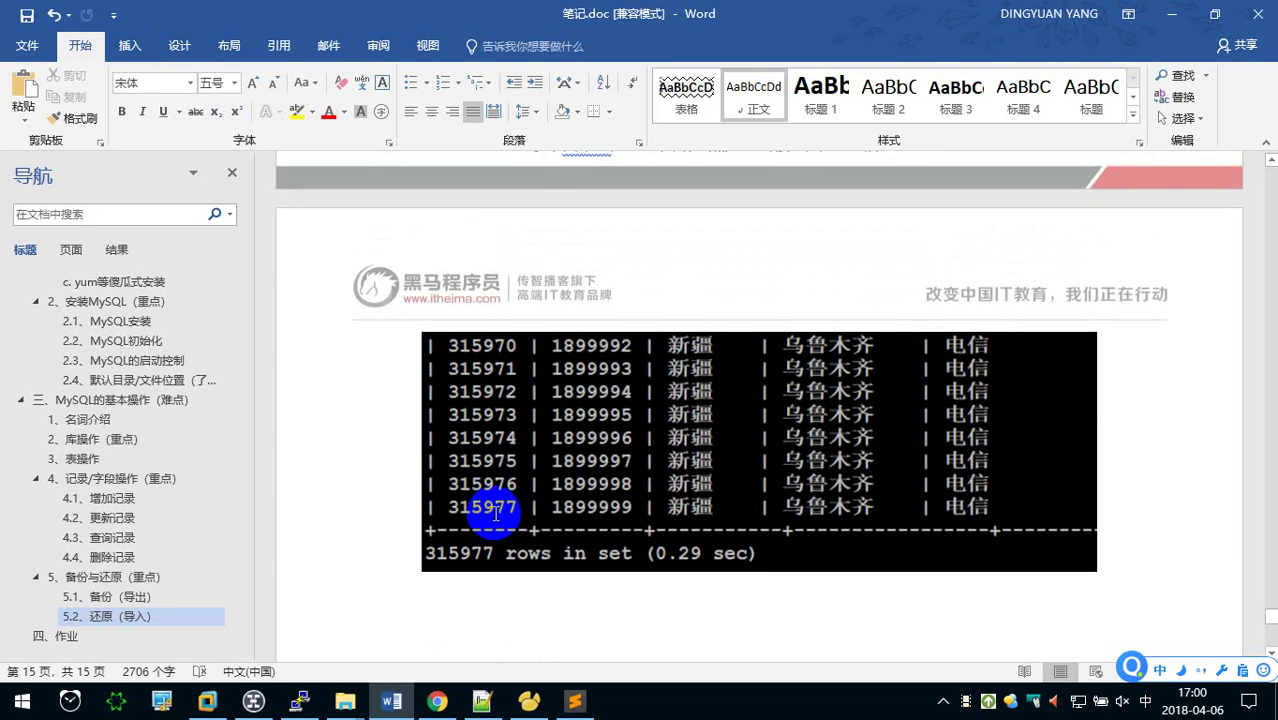